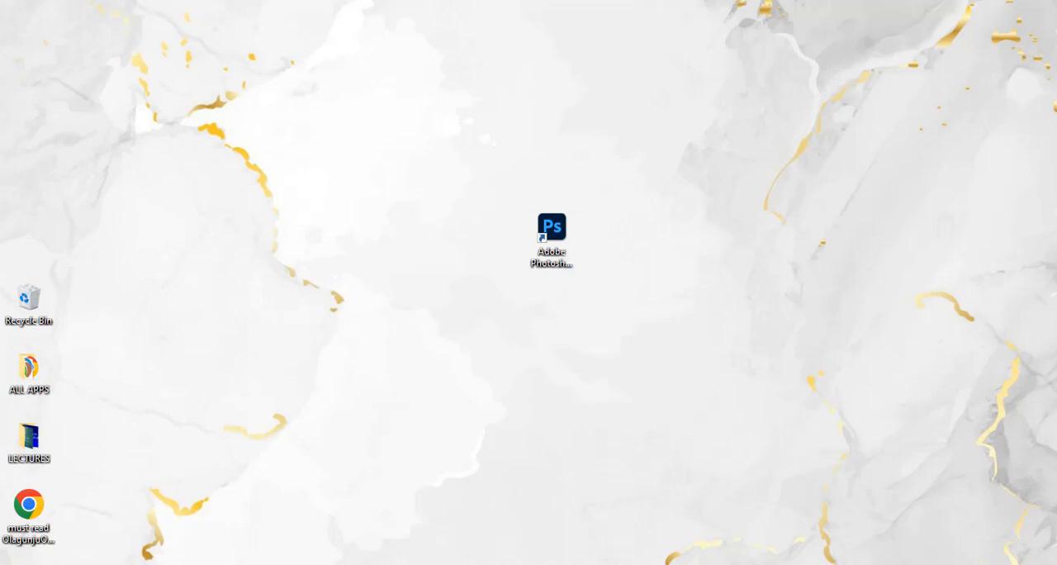
Open 4.txt from the DONE folder to review the order-of-service text, and switch to Photoshop
{"action": "key", "text": "alt+Tab"}
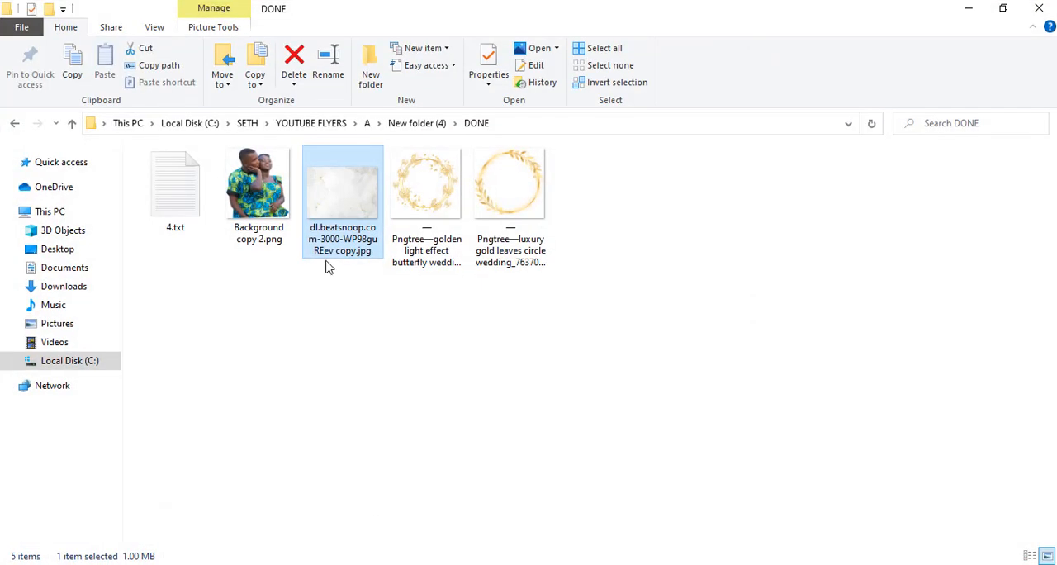
{"action": "double_click", "coordinate": [187, 188]}
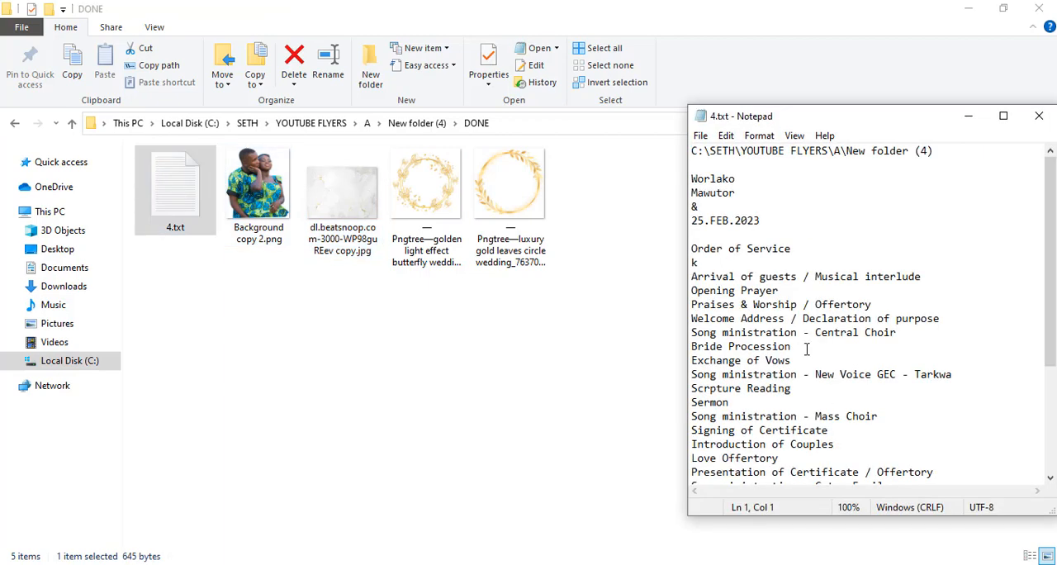
{"action": "key", "text": "alt+Tab"}
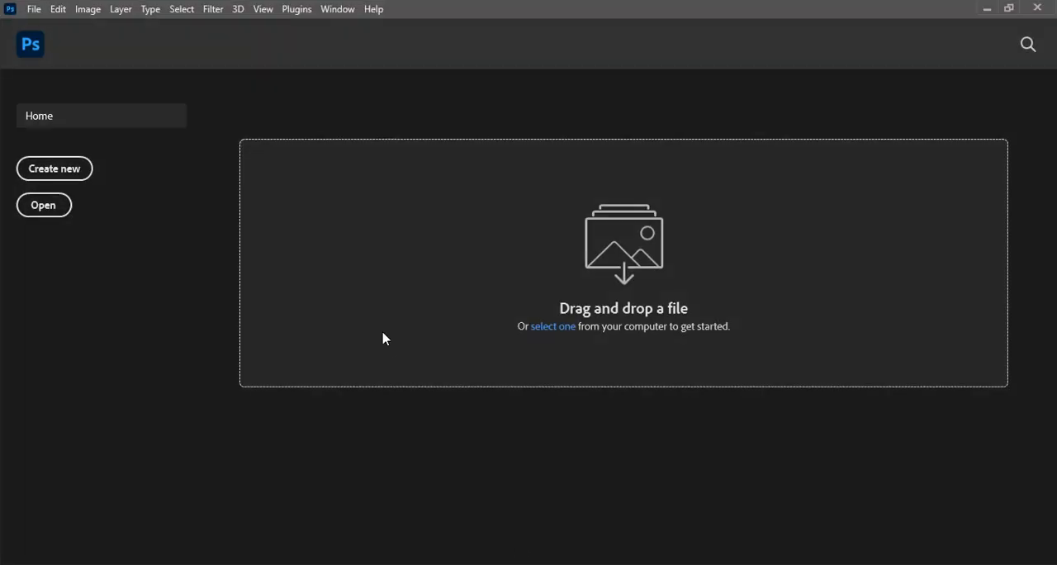
Create a new document 720 px wide and 1512 px high at 72 pixels/centimeter, RGB Color, with a white background
{"action": "left_click", "coordinate": [35, 10]}
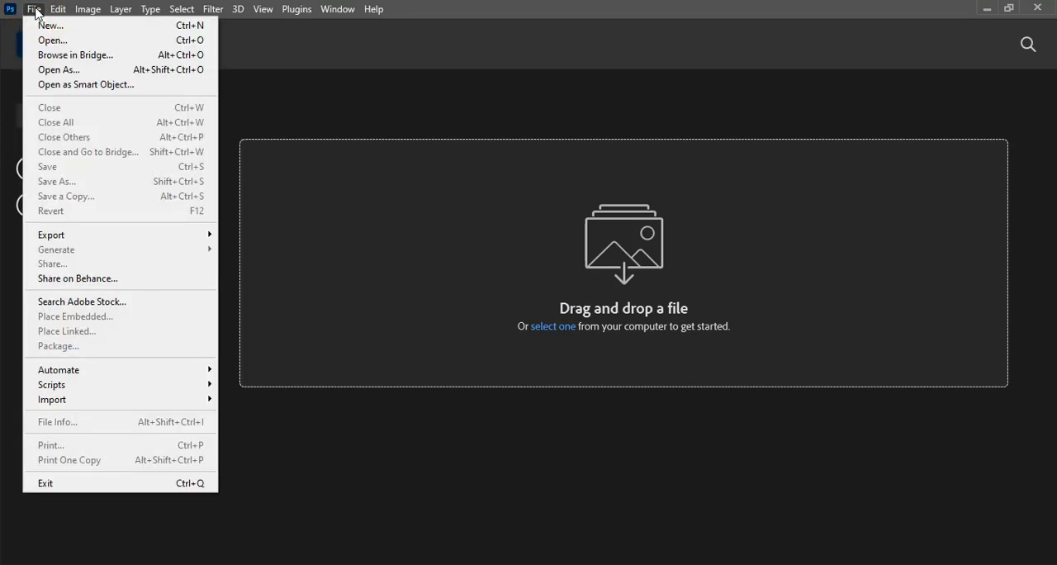
{"action": "left_click", "coordinate": [47, 27]}
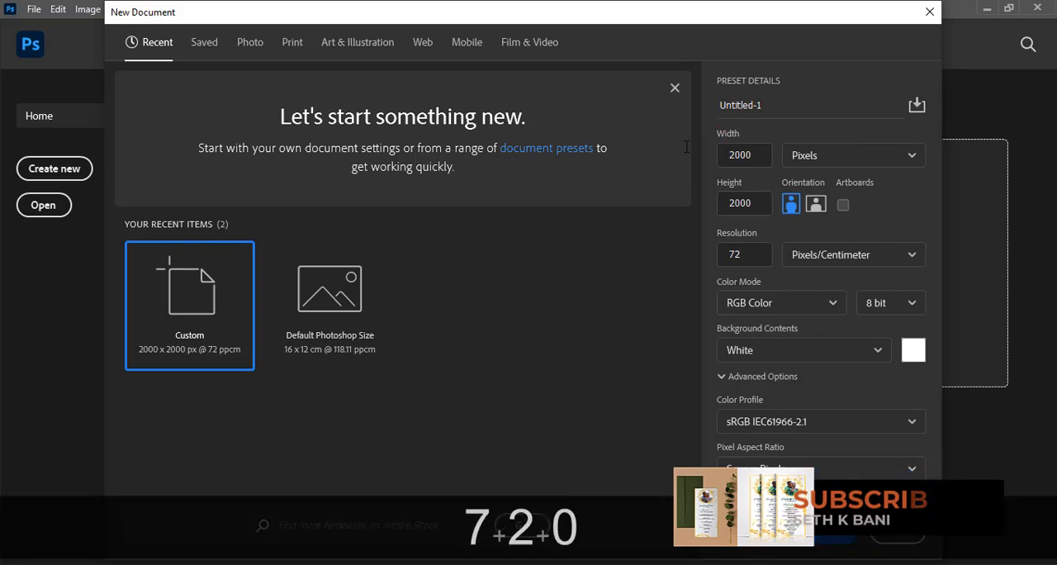
{"action": "double_click", "coordinate": [743, 155]}
{"action": "type", "text": "720"}
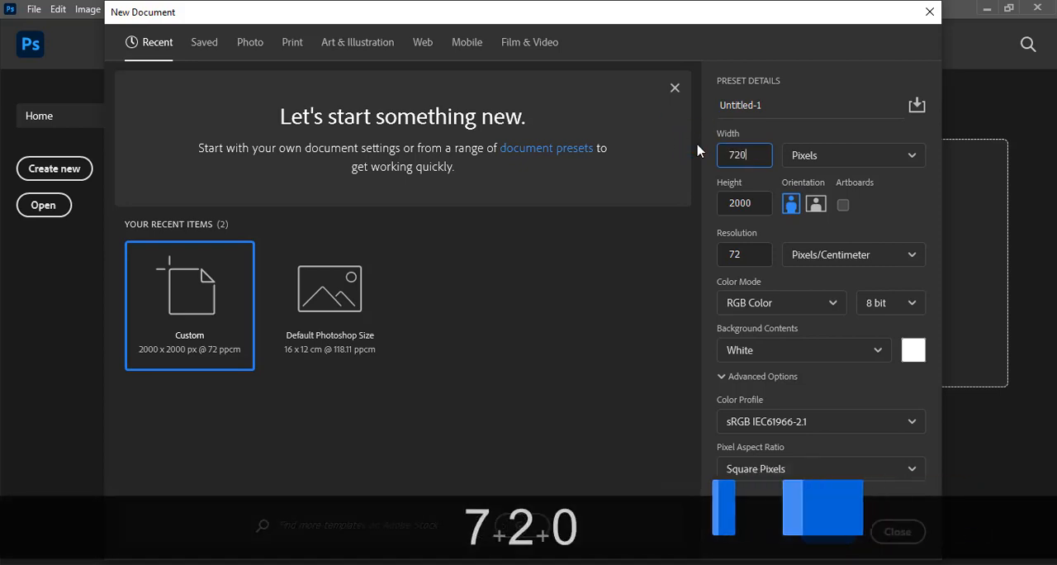
{"action": "double_click", "coordinate": [756, 202]}
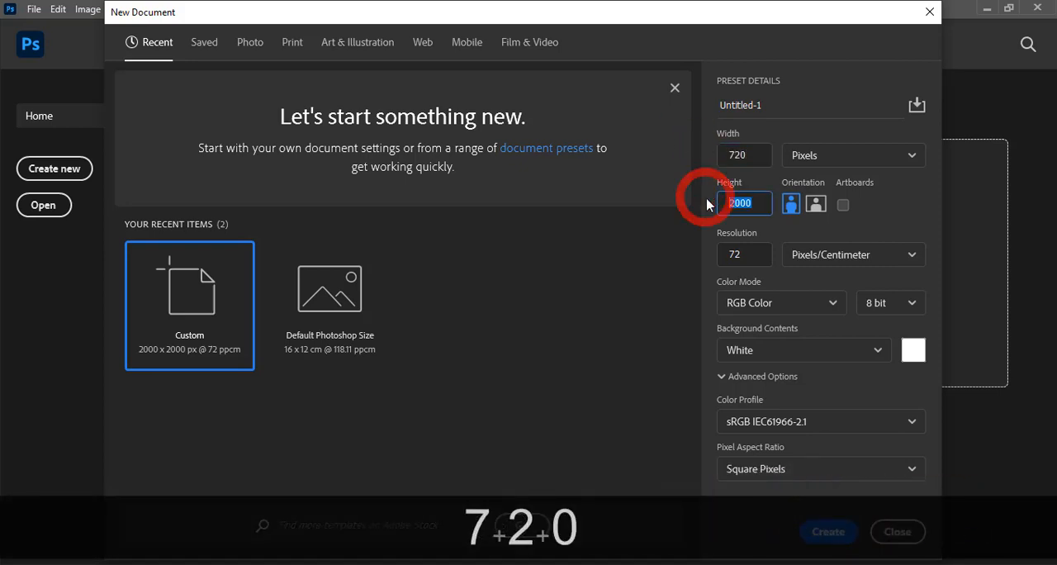
{"action": "type", "text": "1512"}
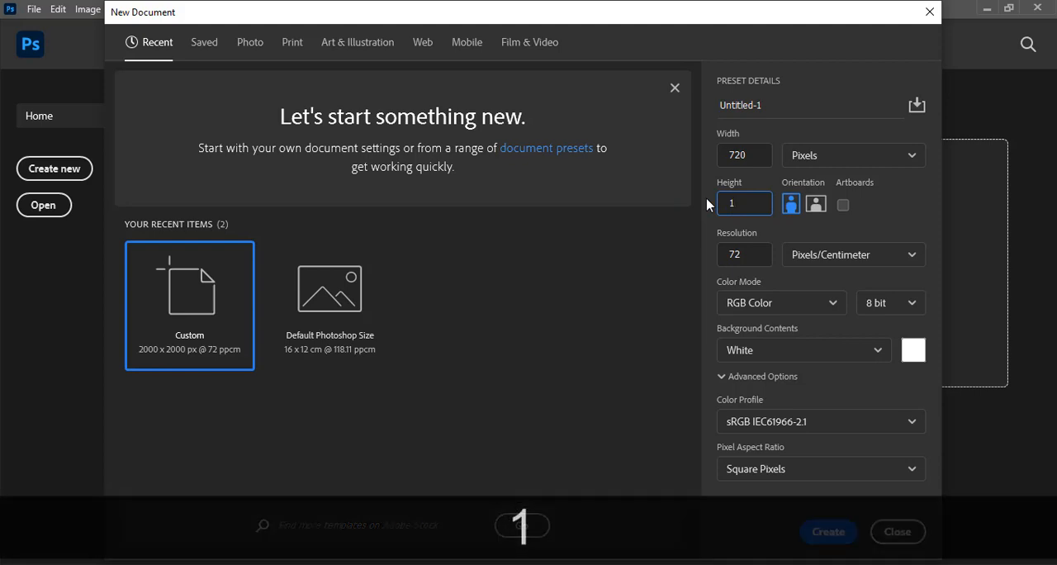
{"action": "double_click", "coordinate": [741, 253]}
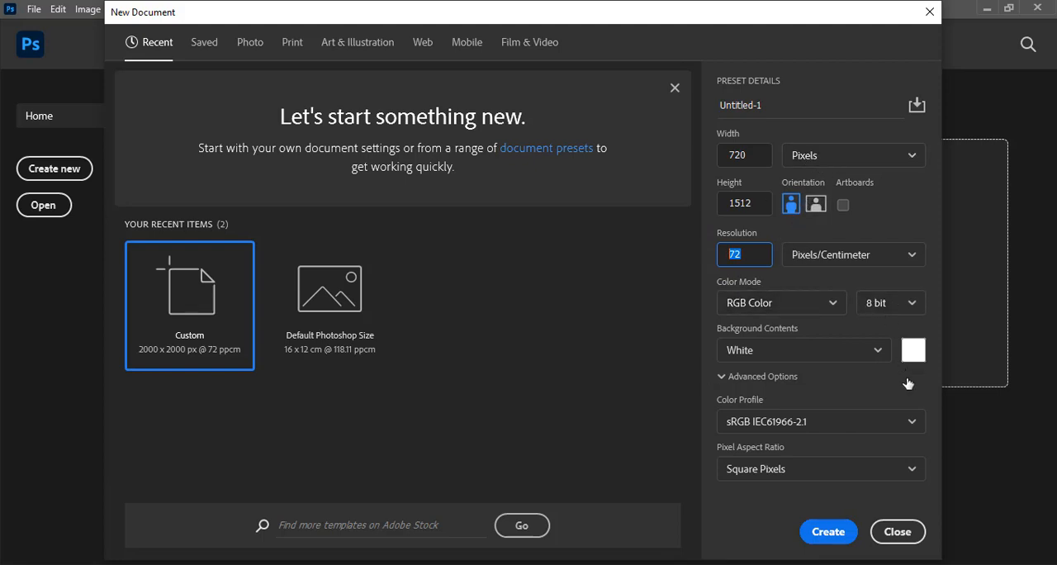
{"action": "left_click", "coordinate": [829, 533]}
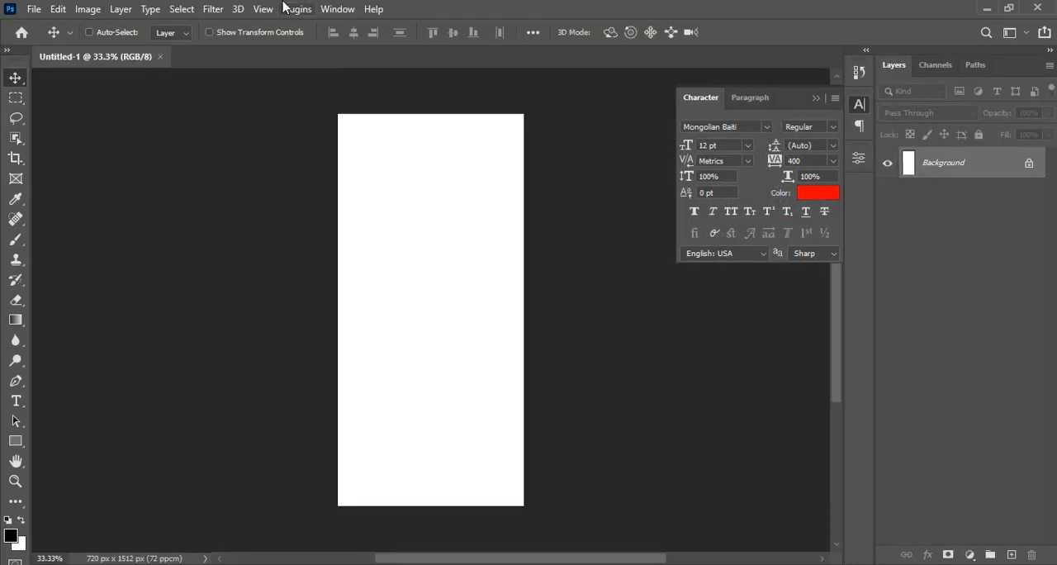
Start a new guide layout for the canvas with 4 columns and 4 rows
{"action": "left_click", "coordinate": [263, 9]}
{"action": "left_click", "coordinate": [326, 490]}
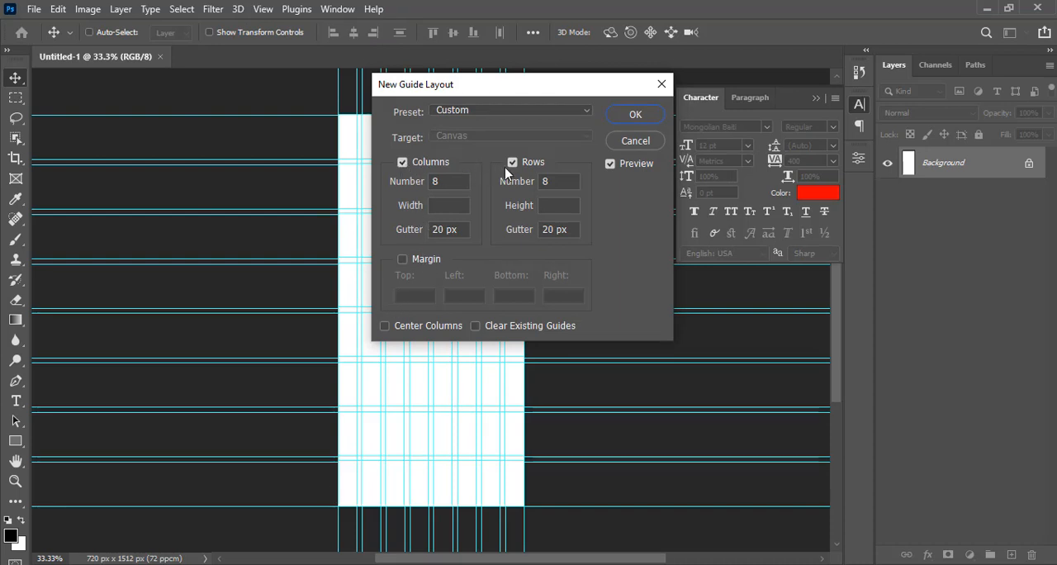
{"action": "left_click", "coordinate": [404, 171]}
{"action": "type", "text": "4"}
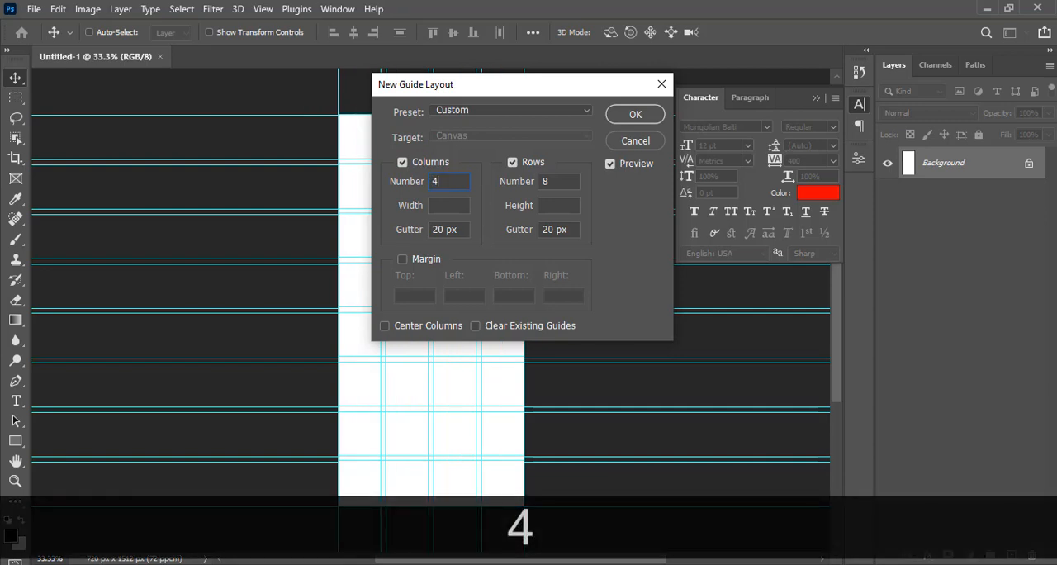
{"action": "left_click", "coordinate": [556, 182]}
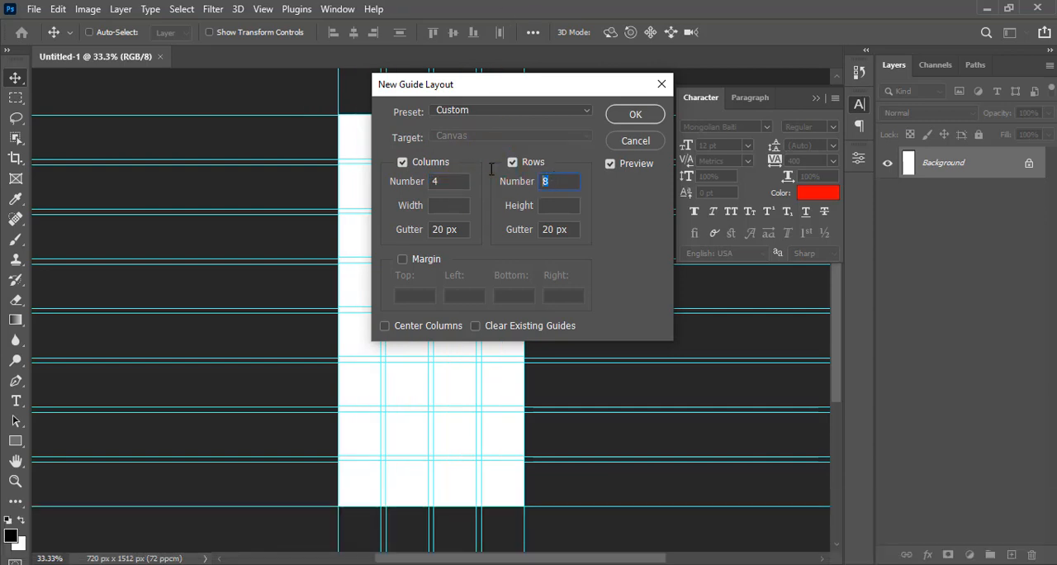
{"action": "type", "text": "4"}
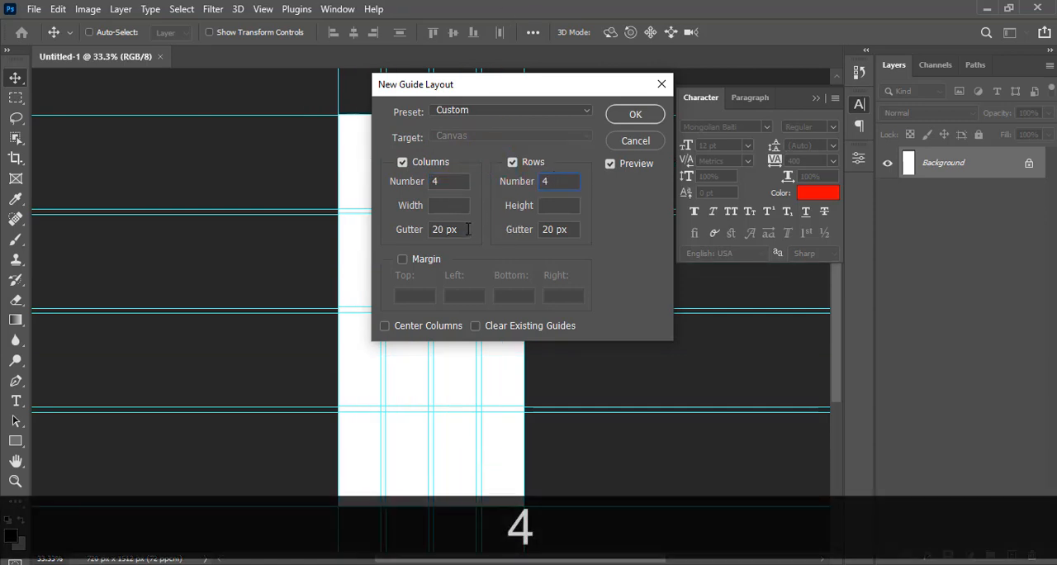
Set the column and row gutters to 0 px, enable 20 px margins on all sides, and apply the guide layout
{"action": "left_click", "coordinate": [467, 229]}
{"action": "type", "text": "0"}
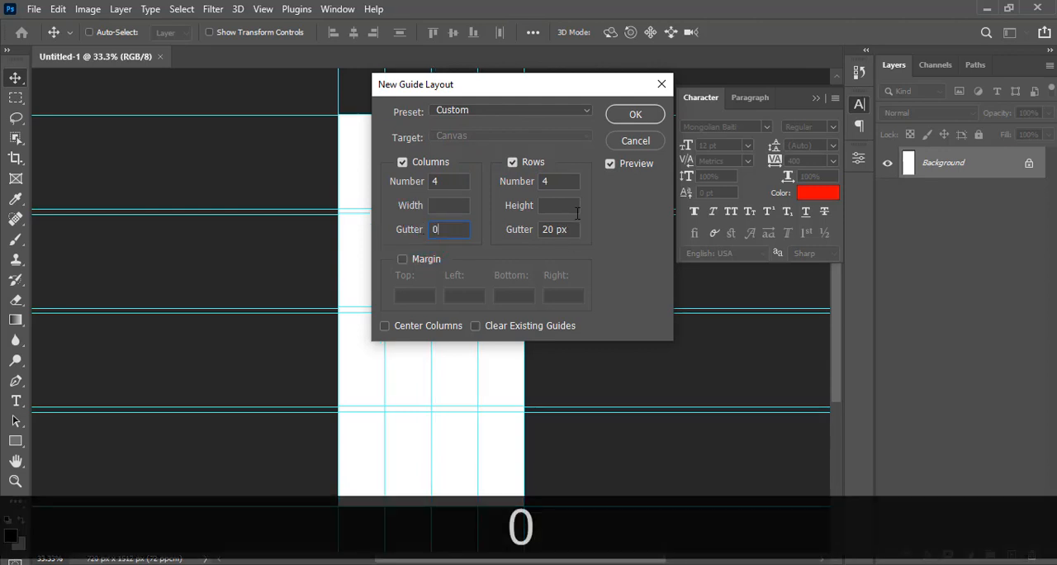
{"action": "type", "text": "0"}
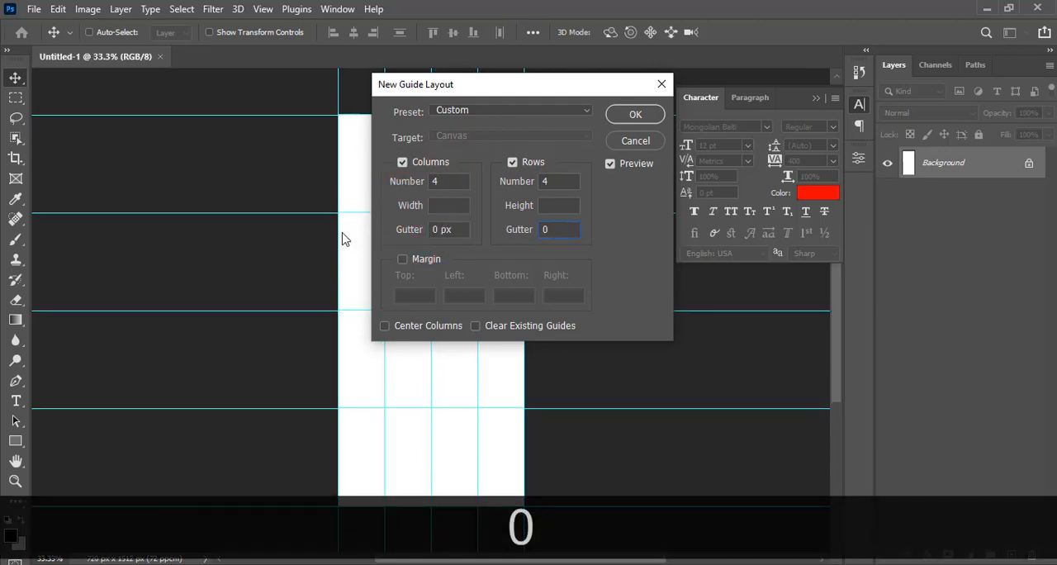
{"action": "left_click", "coordinate": [403, 260]}
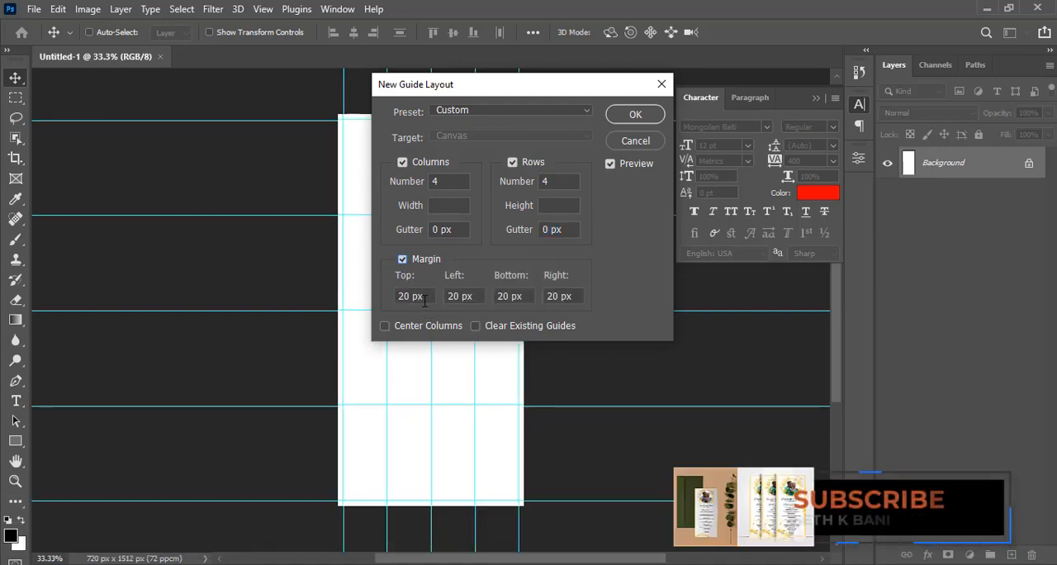
{"action": "left_click", "coordinate": [635, 115]}
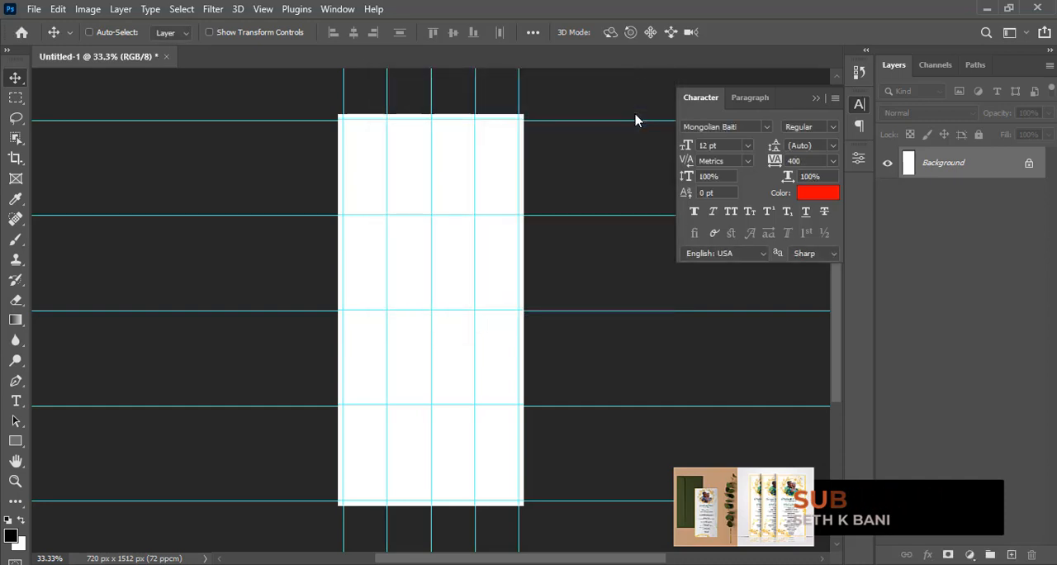
{"action": "key", "text": "ctrl+0"}
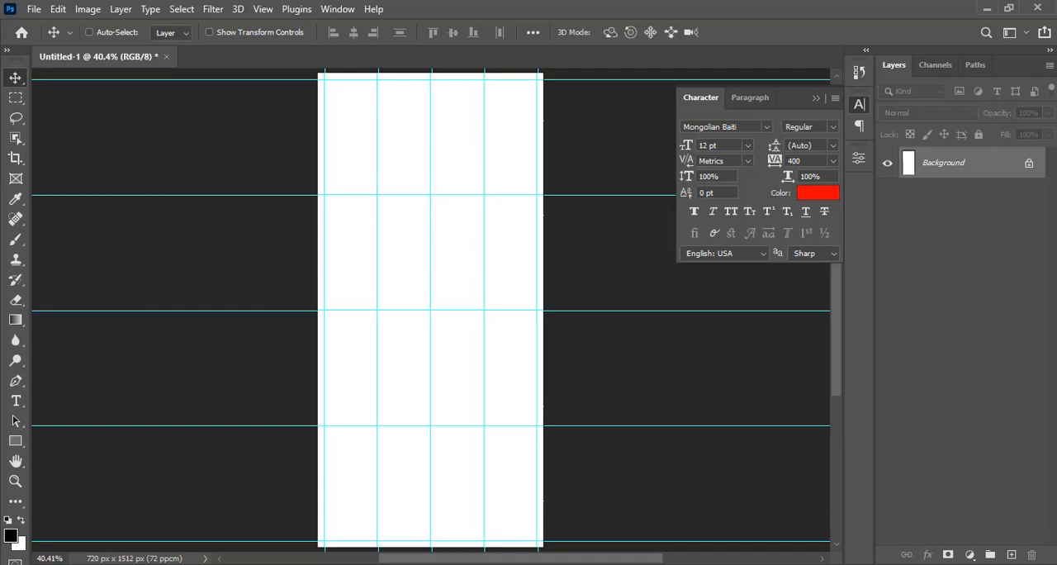
Place the golden butterfly wreath image from the DONE folder, centred horizontally in the upper half of the page
{"action": "key", "text": "alt+Tab"}
{"action": "left_click", "coordinate": [438, 203]}
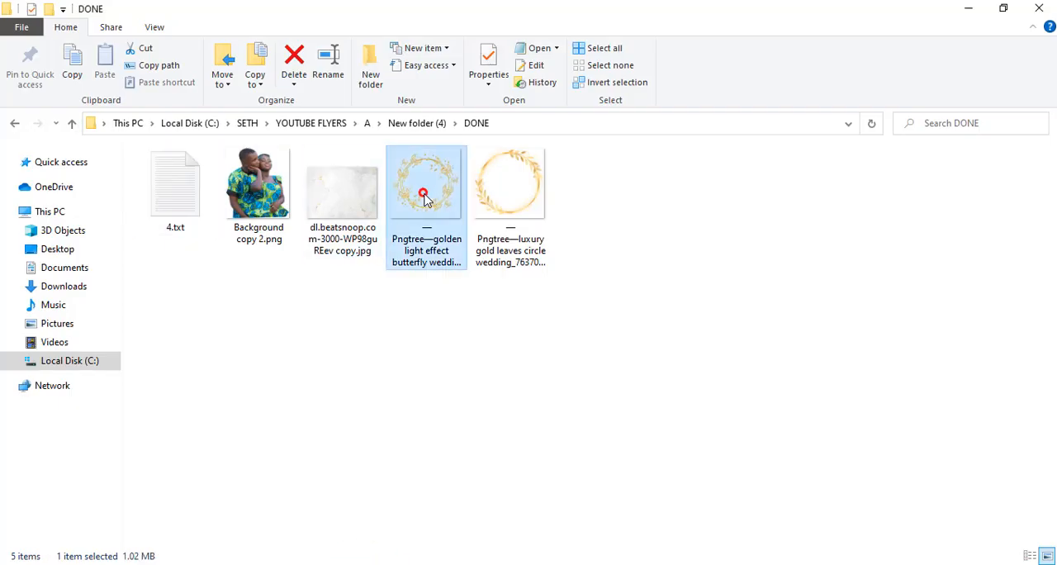
{"action": "mouse_move", "coordinate": [428, 200]}
{"action": "left_mouse_down"}
{"action": "mouse_move", "coordinate": [557, 520]}
{"action": "mouse_move", "coordinate": [541, 562]}
{"action": "mouse_move", "coordinate": [427, 204]}
{"action": "left_mouse_up"}
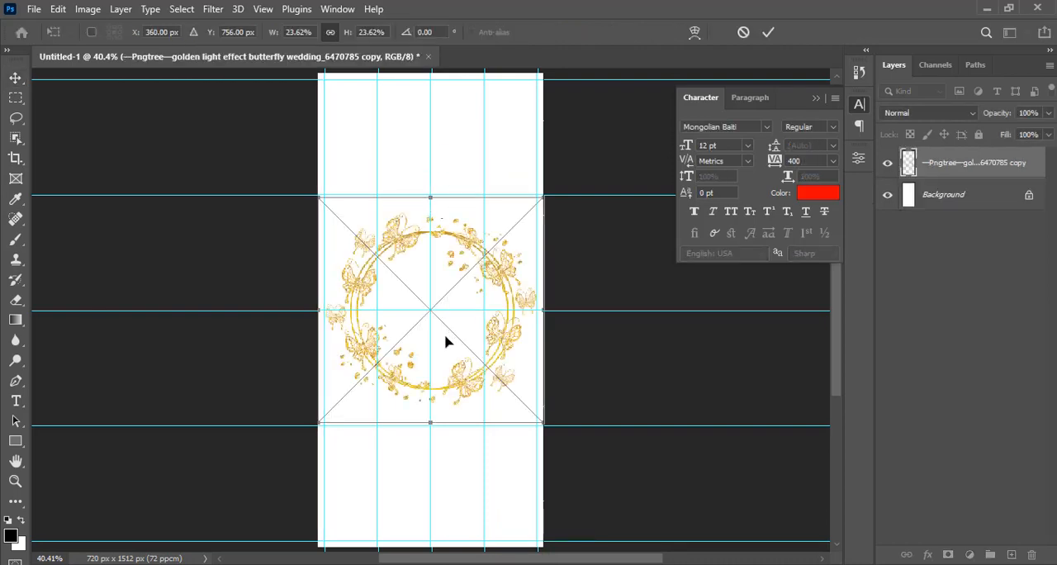
{"action": "left_click_drag", "start_coordinate": [452, 327], "coordinate": [449, 211]}
{"action": "key", "text": "Return"}
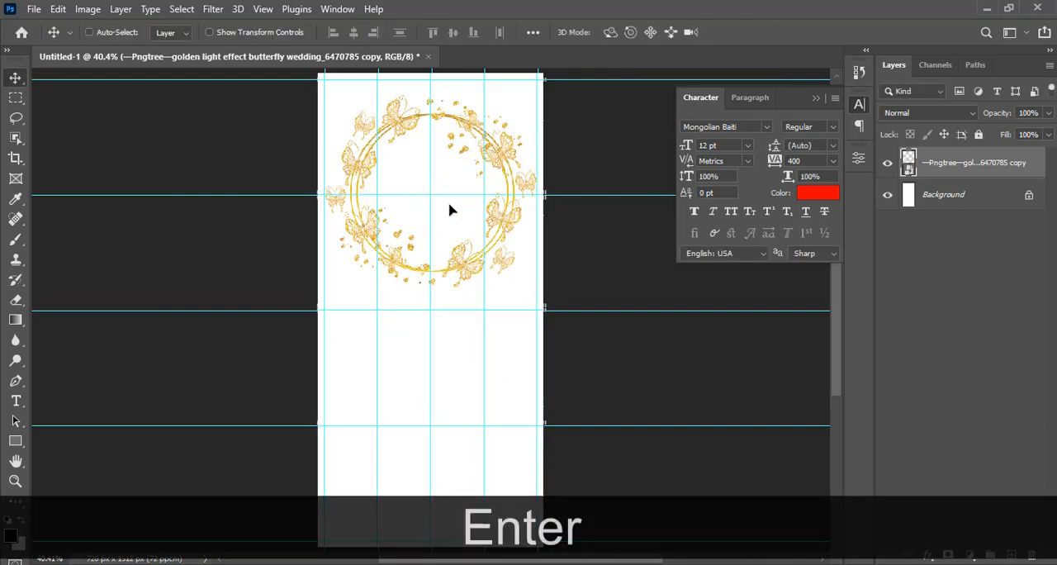
Put the butterfly wreath layer in a new group named NAME
{"action": "left_click", "coordinate": [950, 196]}
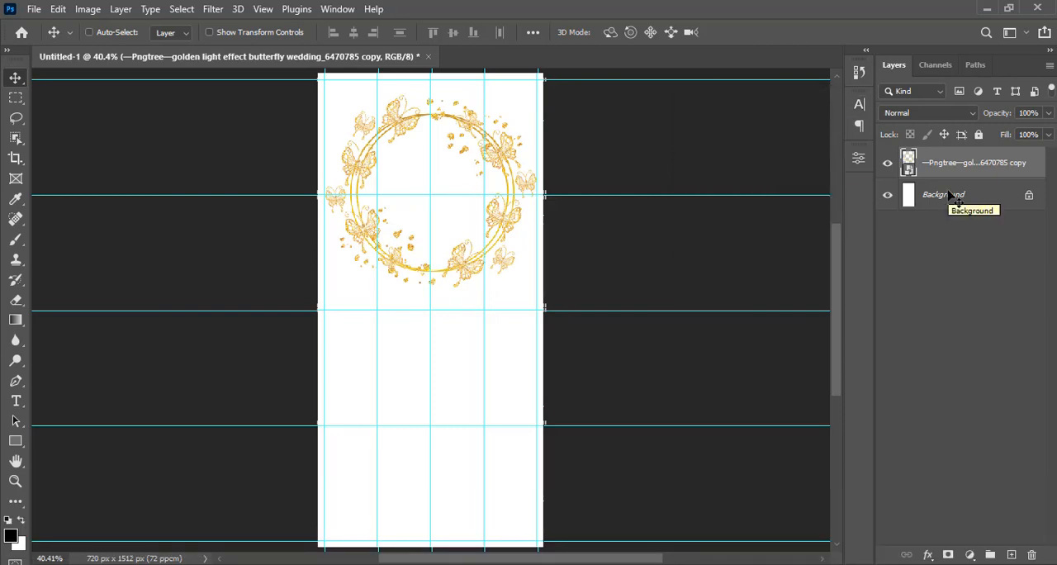
{"action": "left_click", "coordinate": [950, 166]}
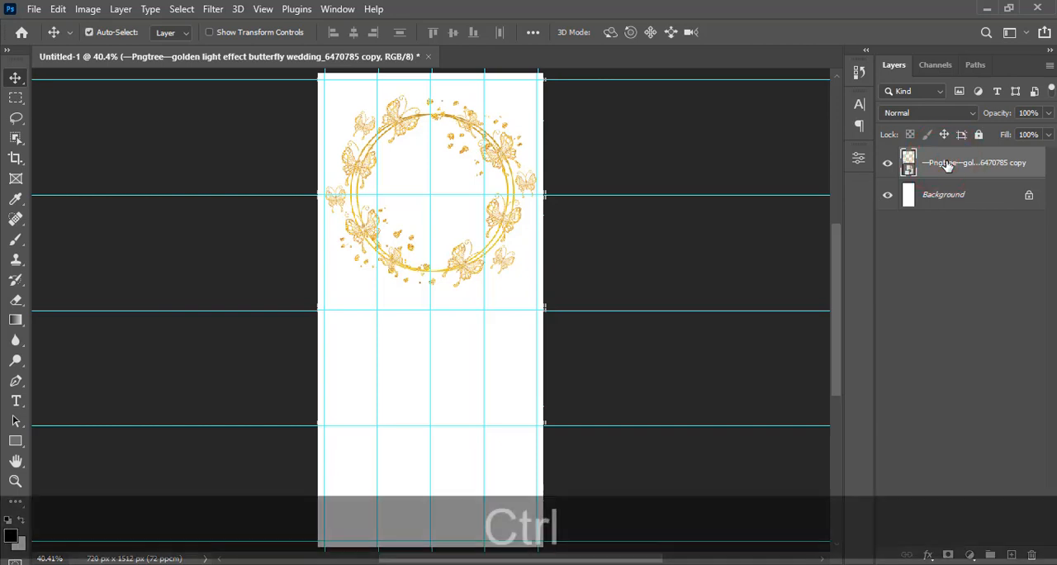
{"action": "key", "text": "ctrl+g"}
{"action": "double_click", "coordinate": [939, 156]}
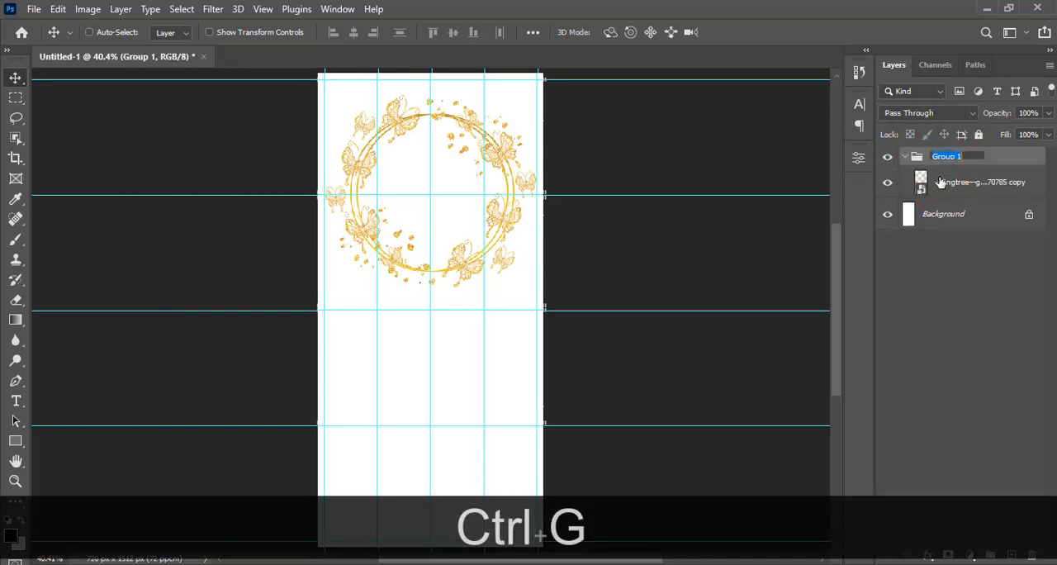
{"action": "type", "text": "NAME"}
{"action": "key", "text": "Return"}
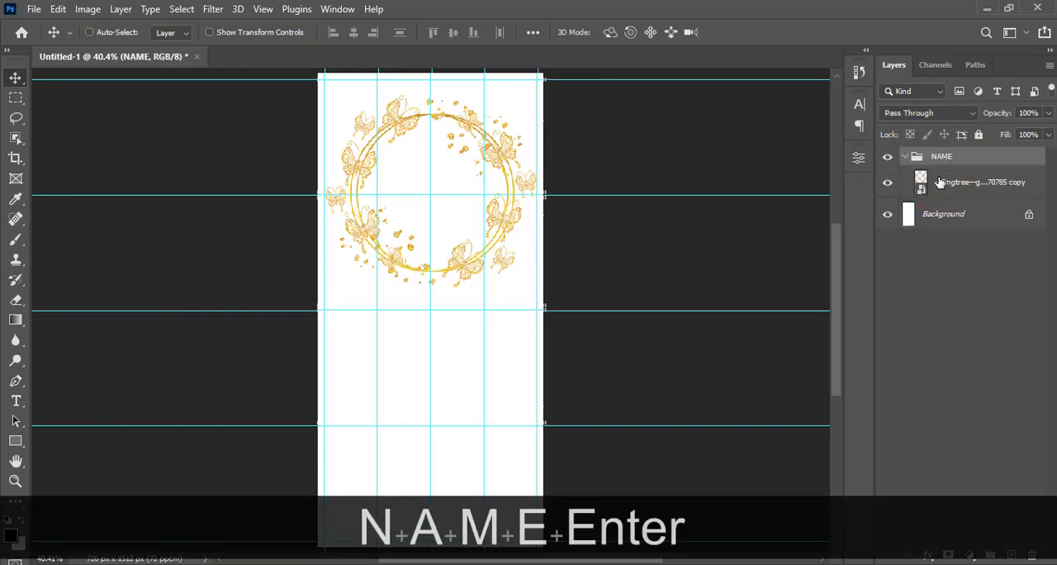
Add a new layer above the wreath in the NAME group and start a horizontal text line just below the wreath
{"action": "left_click", "coordinate": [938, 174]}
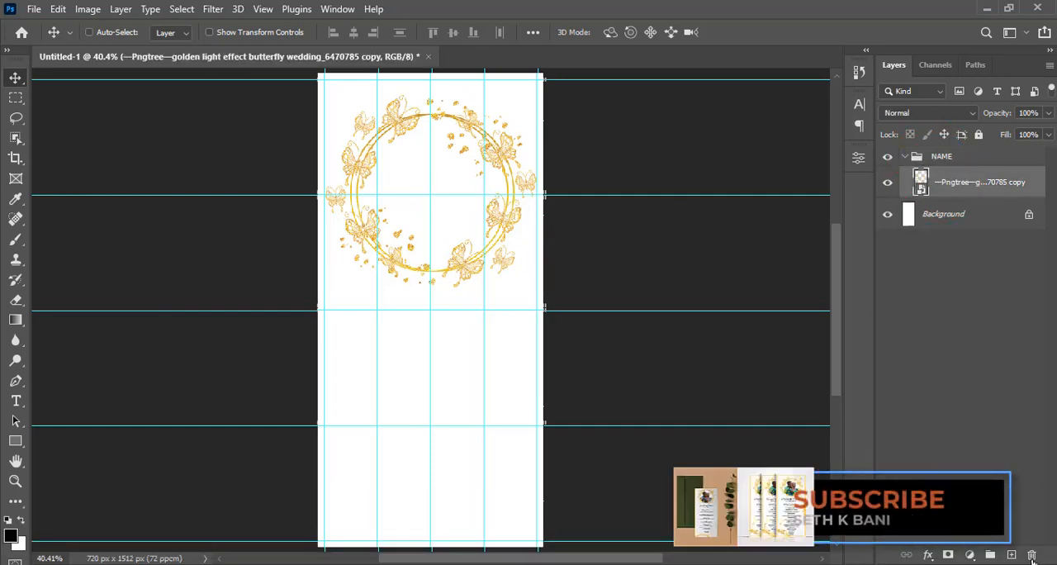
{"action": "left_click", "coordinate": [1011, 554]}
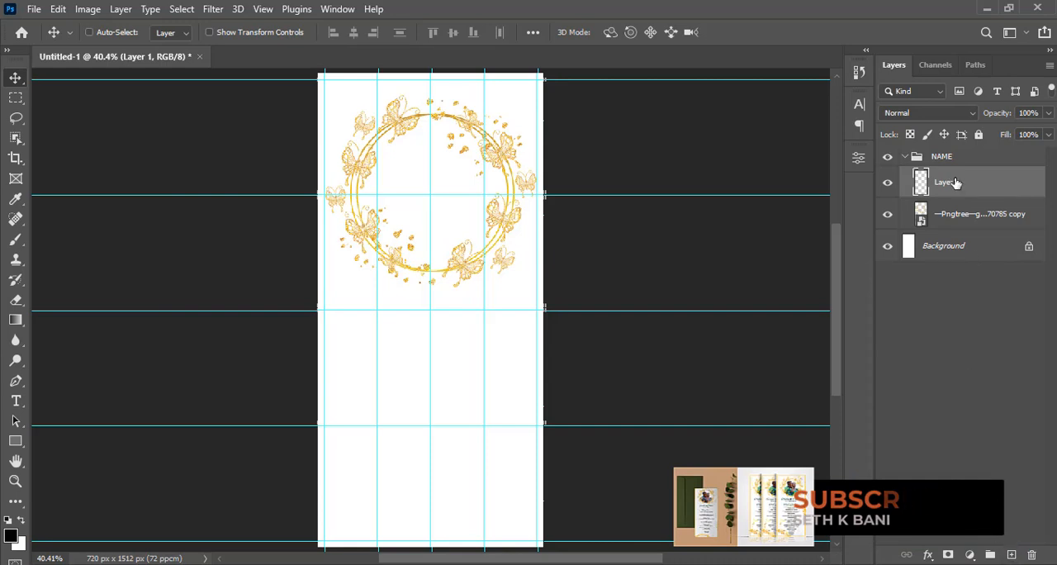
{"action": "right_click", "coordinate": [16, 401]}
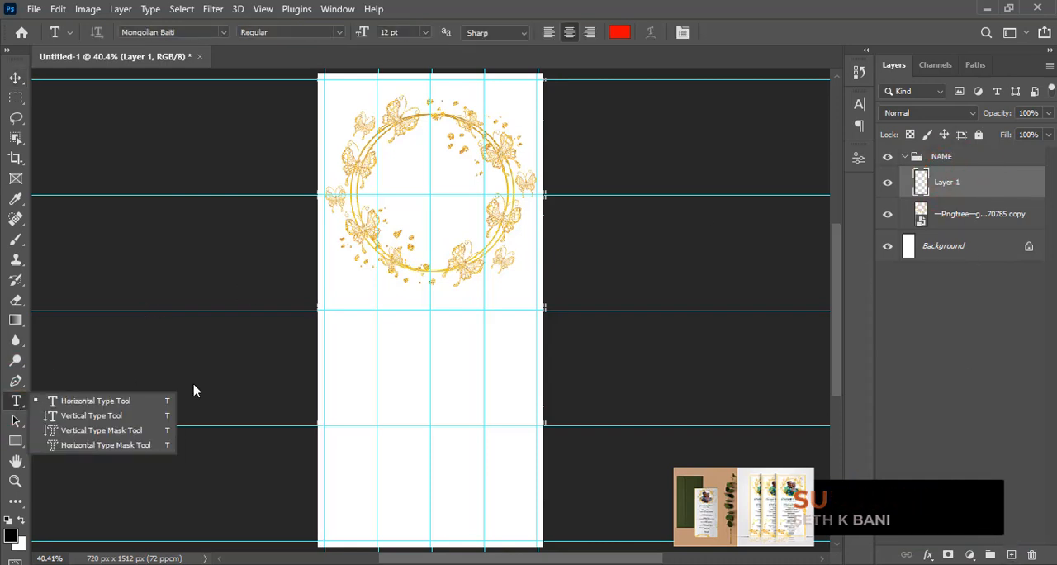
{"action": "left_click", "coordinate": [92, 401]}
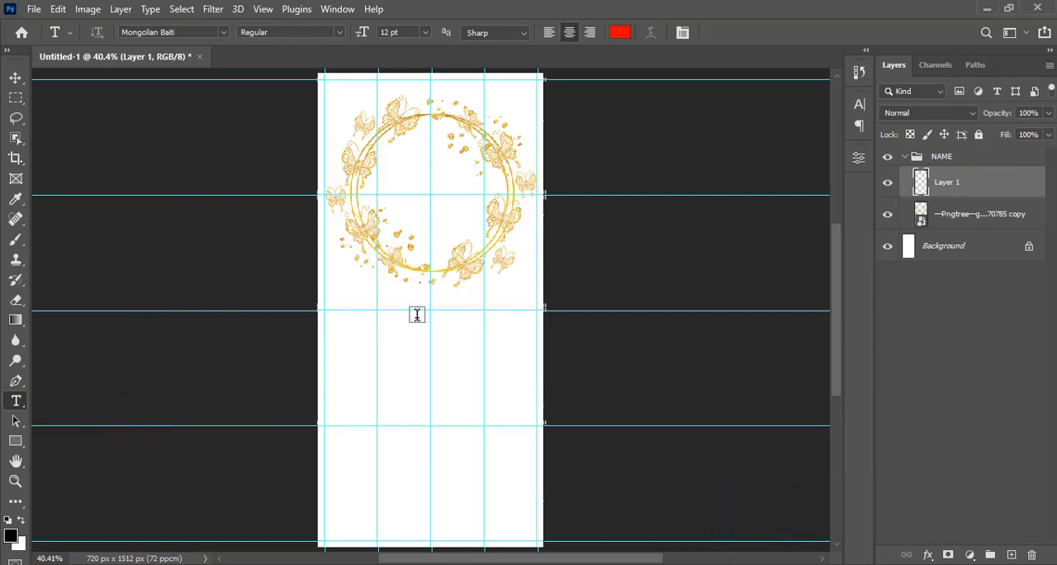
{"action": "left_click", "coordinate": [378, 315]}
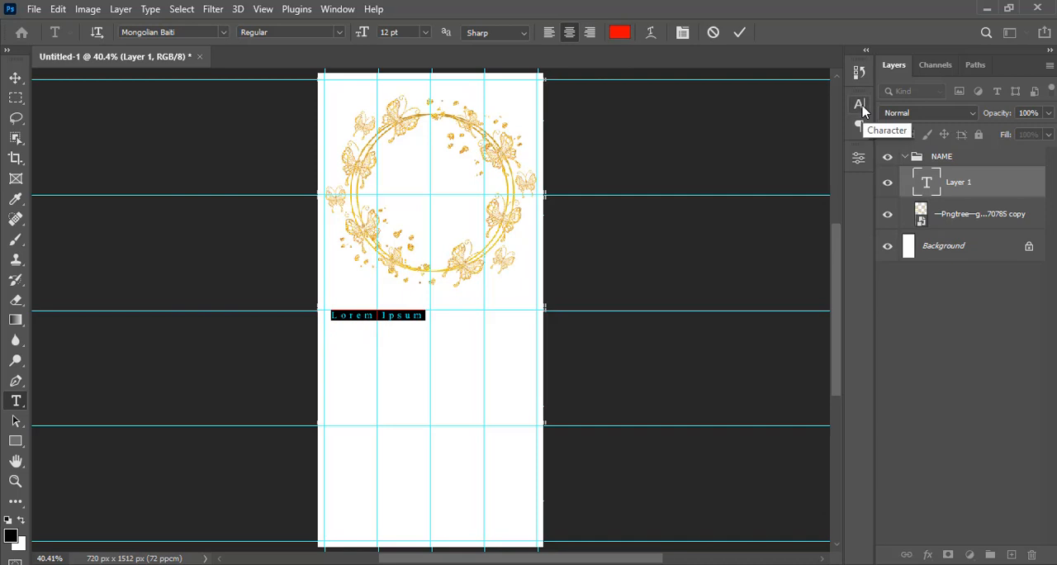
Show the character settings and set the new text's font to Candlescript Demo Version Regular
{"action": "left_click", "coordinate": [345, 8]}
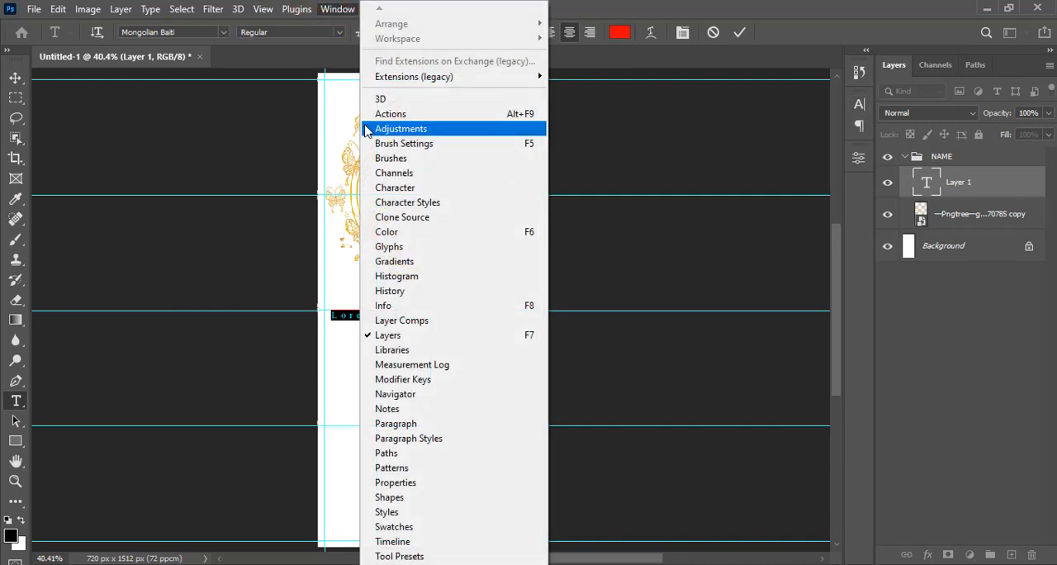
{"action": "left_click", "coordinate": [392, 189]}
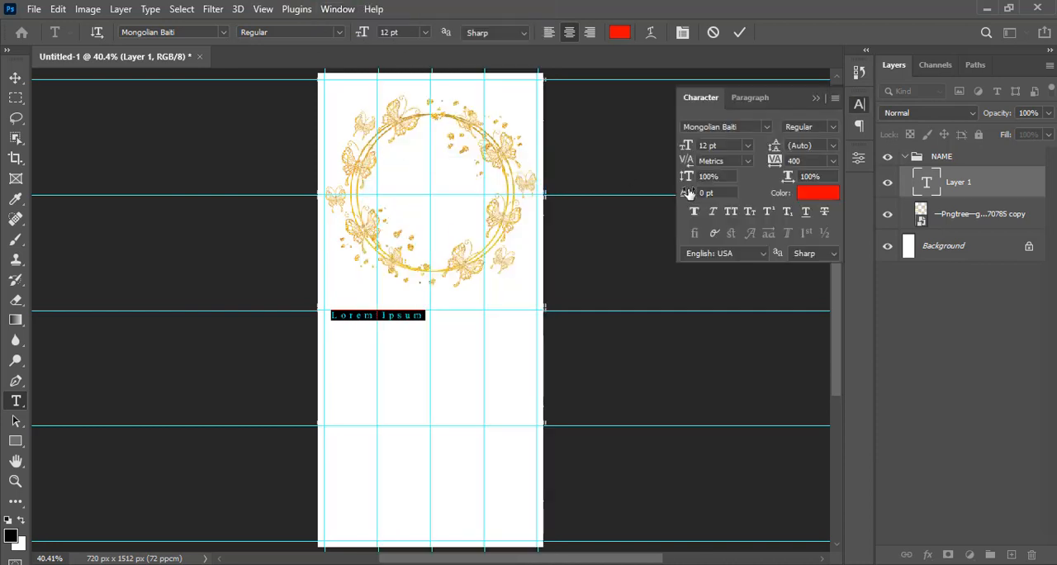
{"action": "left_click", "coordinate": [753, 128]}
{"action": "type", "text": "CANDL"}
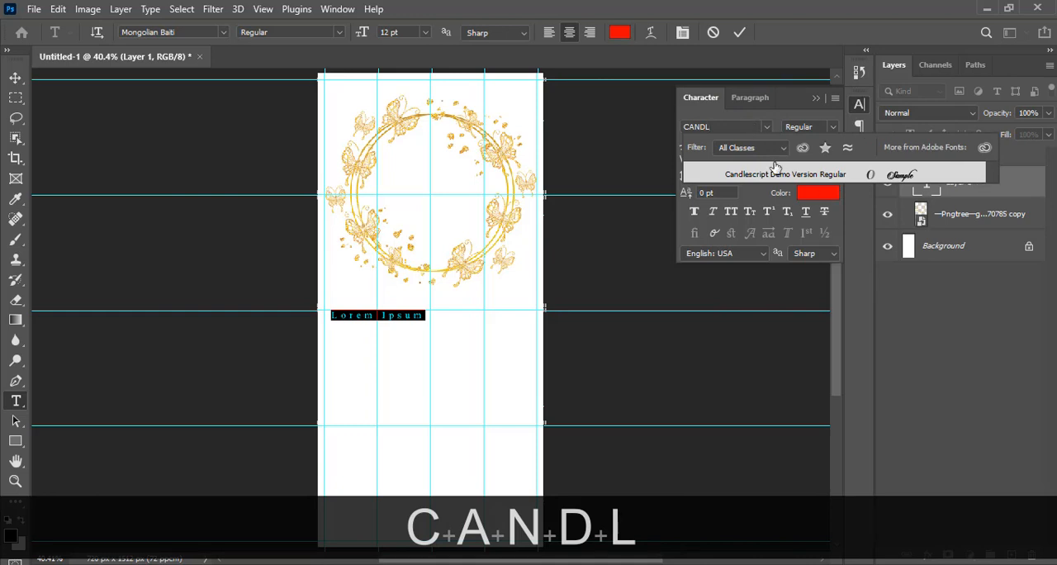
{"action": "left_click", "coordinate": [759, 175]}
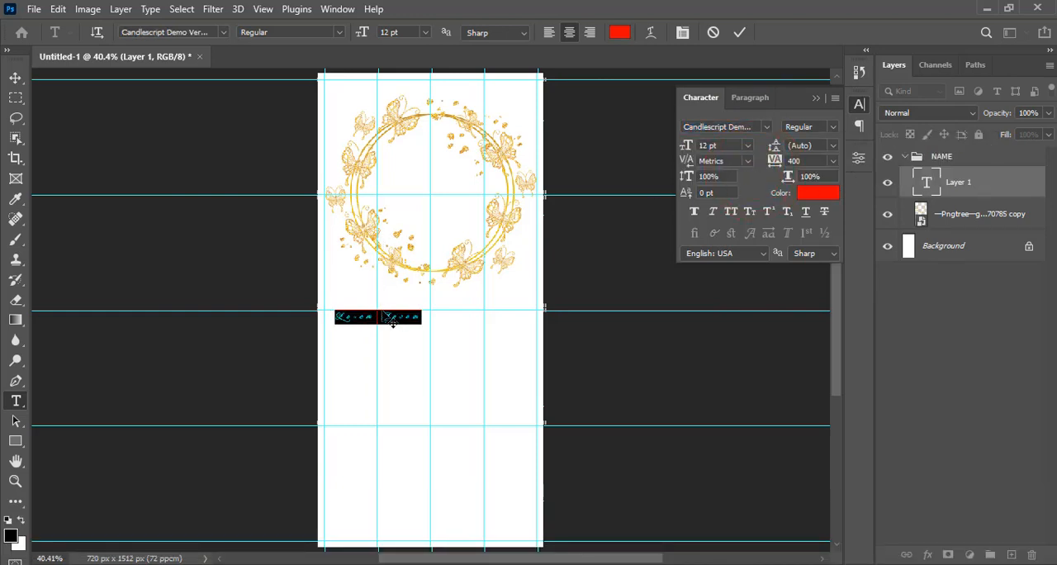
Replace the placeholder text below the wreath with the first partner's name copied from 4.txt in Notepad
{"action": "key", "text": "alt+Tab"}
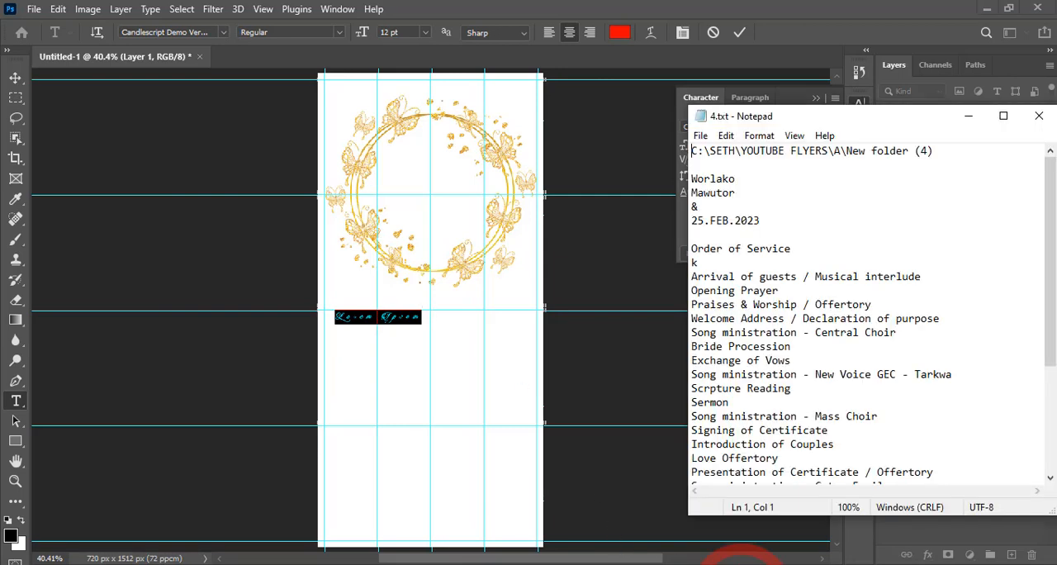
{"action": "left_click_drag", "start_coordinate": [735, 179], "coordinate": [683, 176]}
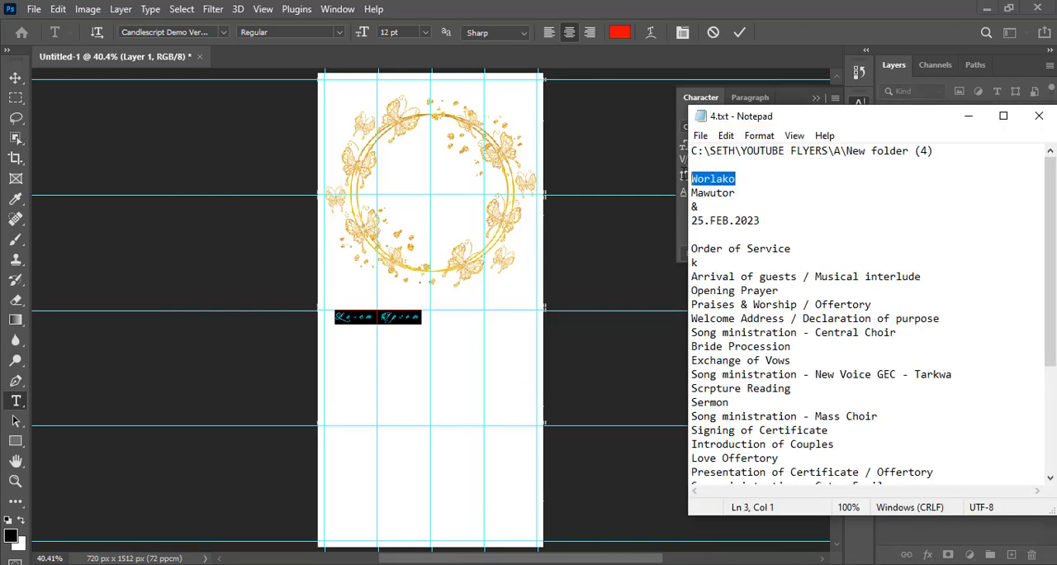
{"action": "key", "text": "ctrl+c"}
{"action": "left_click", "coordinate": [851, 8]}
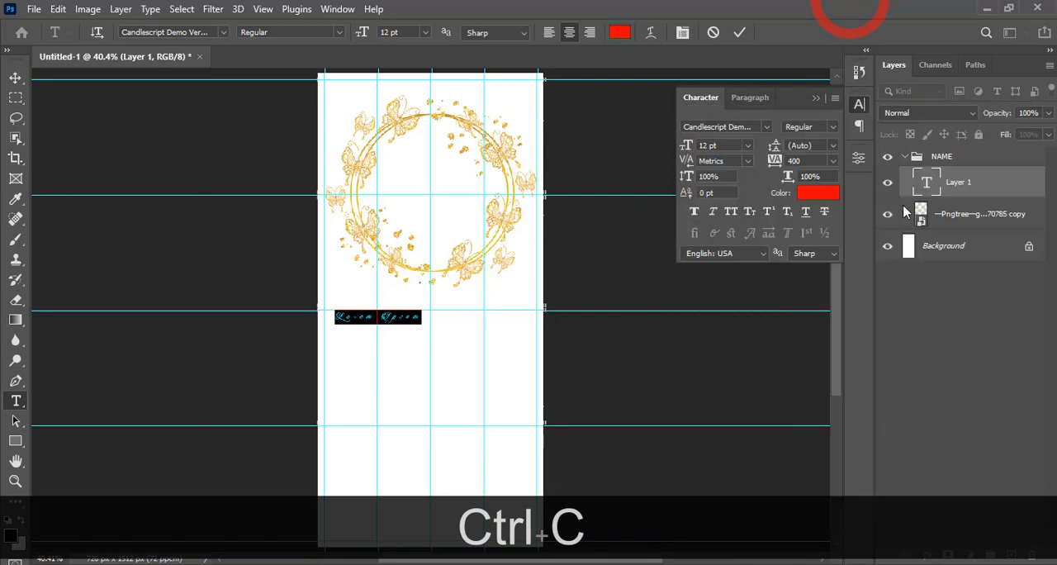
{"action": "key", "text": "ctrl+v"}
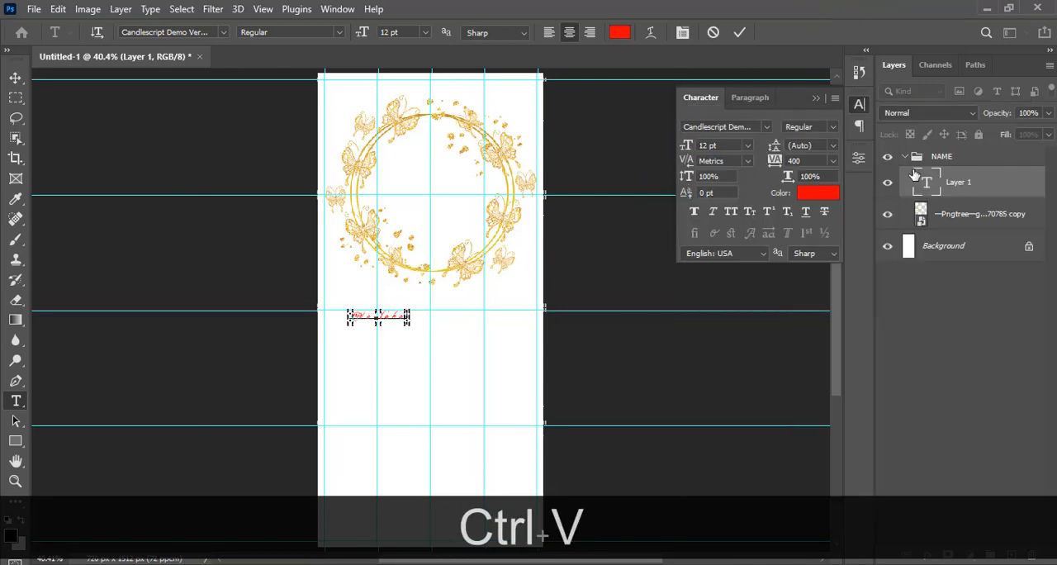
{"action": "left_click", "coordinate": [931, 182]}
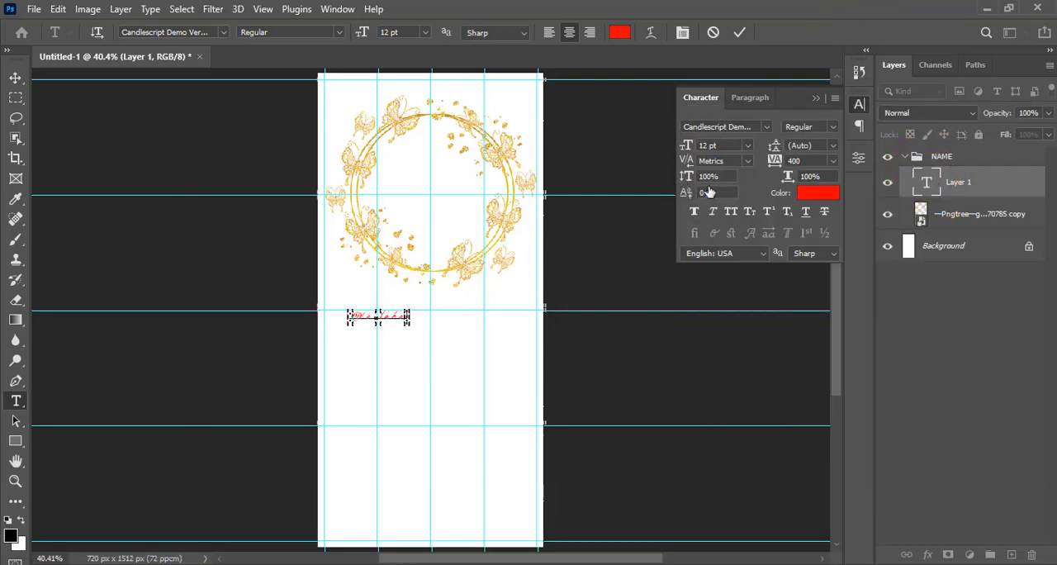
Set the first partner's name to 81 pt with tracking 0
{"action": "left_click", "coordinate": [726, 146]}
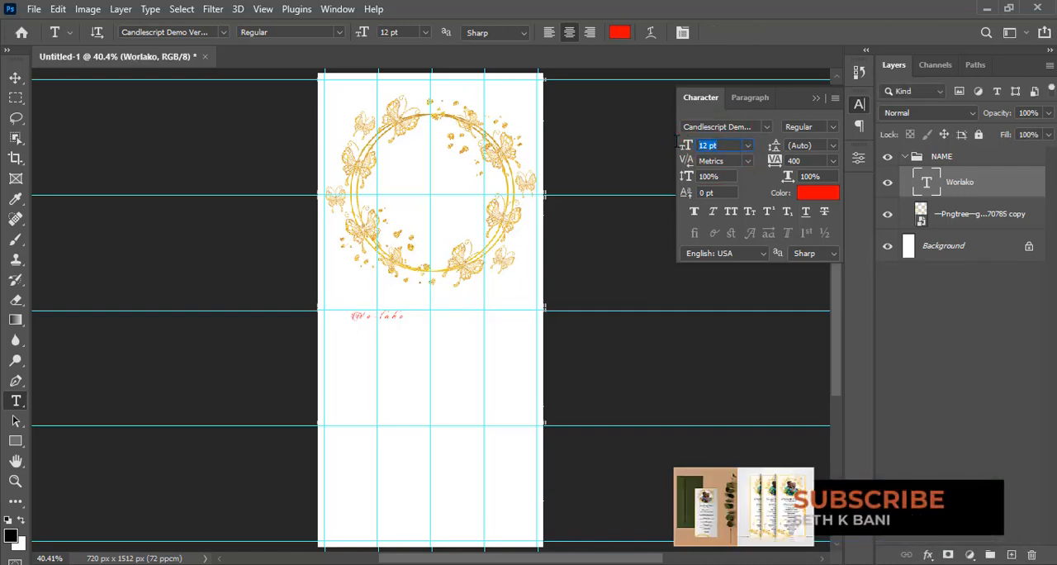
{"action": "type", "text": "81"}
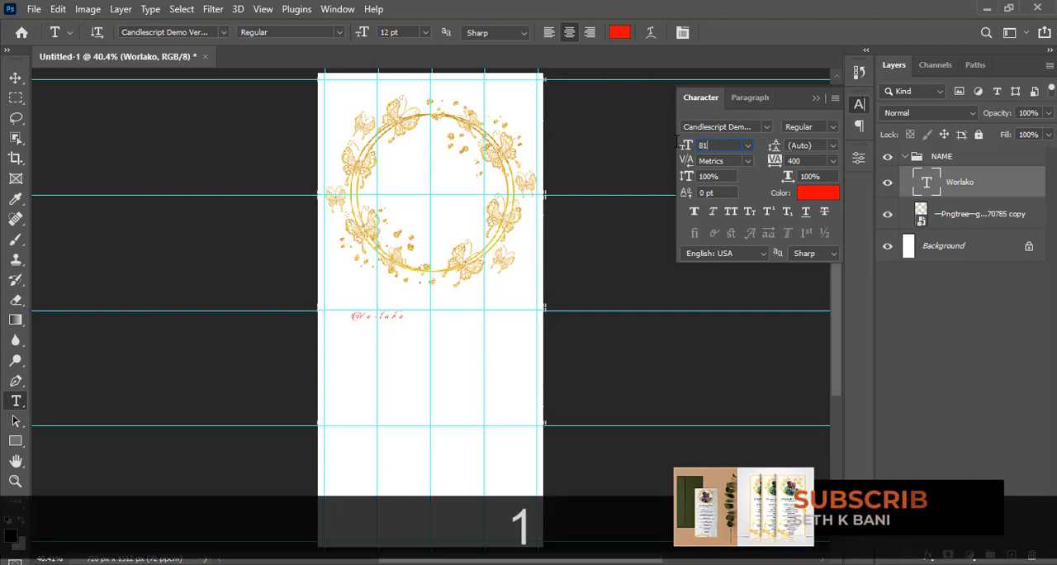
{"action": "key", "text": "Return"}
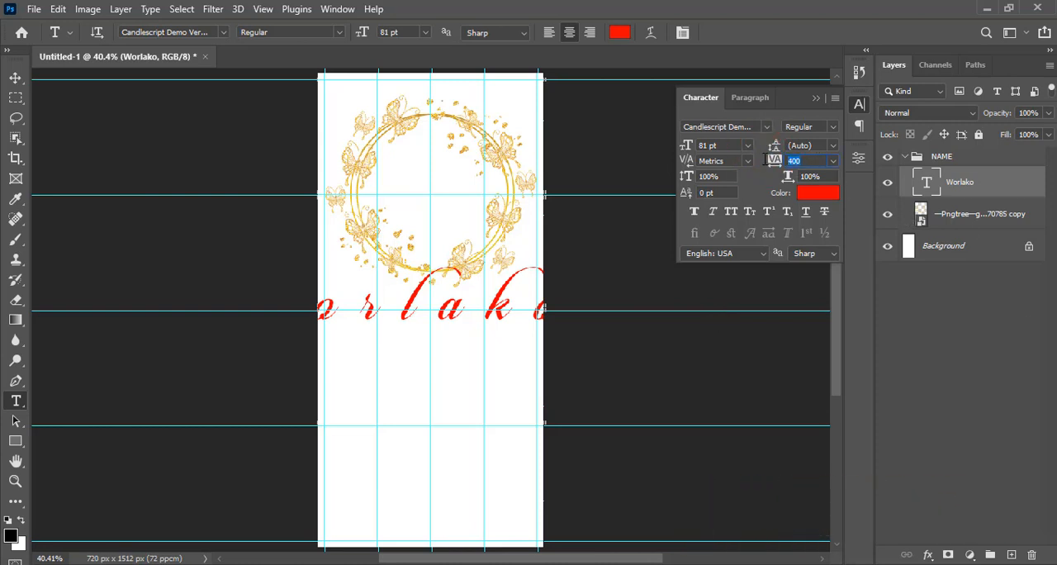
{"action": "type", "text": "0"}
{"action": "key", "text": "Return"}
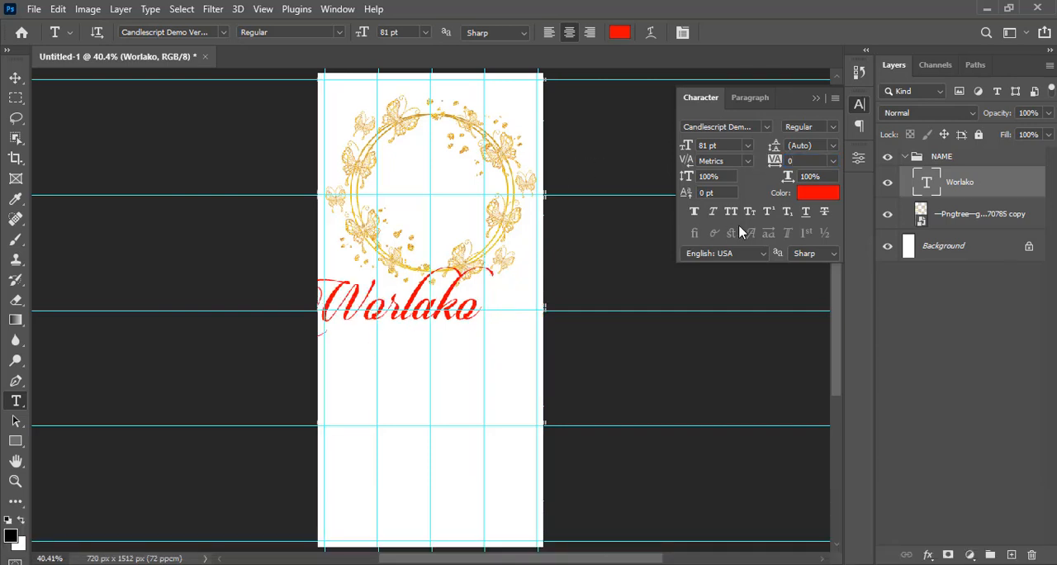
Change the text colour of the first partner's name to dark teal, hex 17504C
{"action": "left_click", "coordinate": [816, 194]}
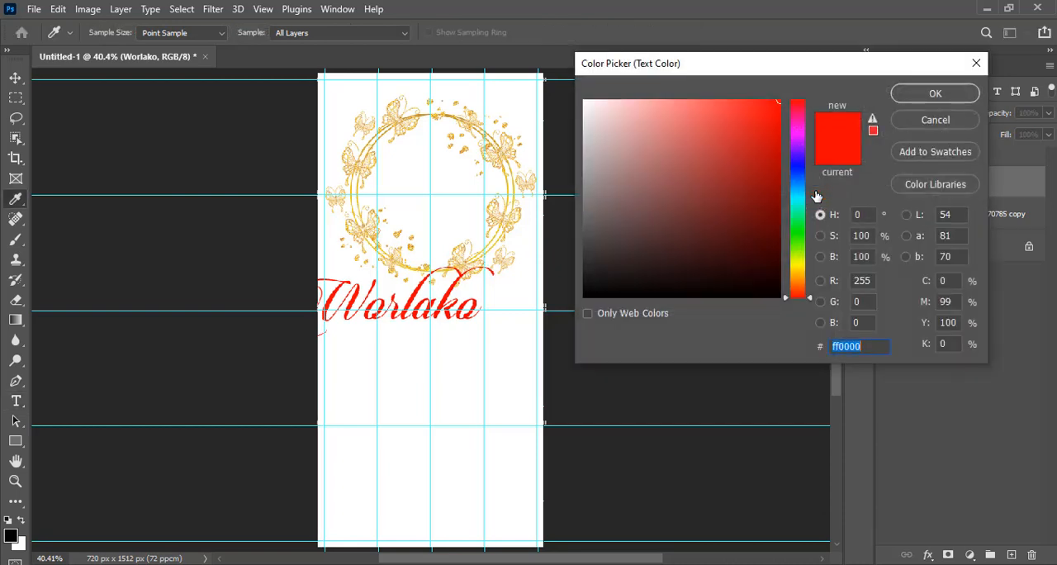
{"action": "type", "text": "17"}
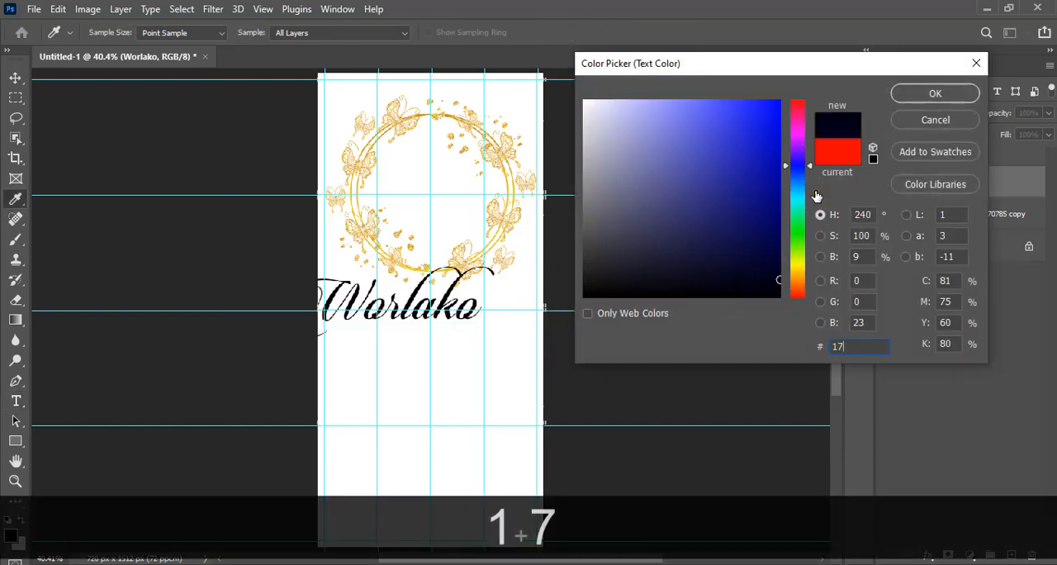
{"action": "type", "text": "504C"}
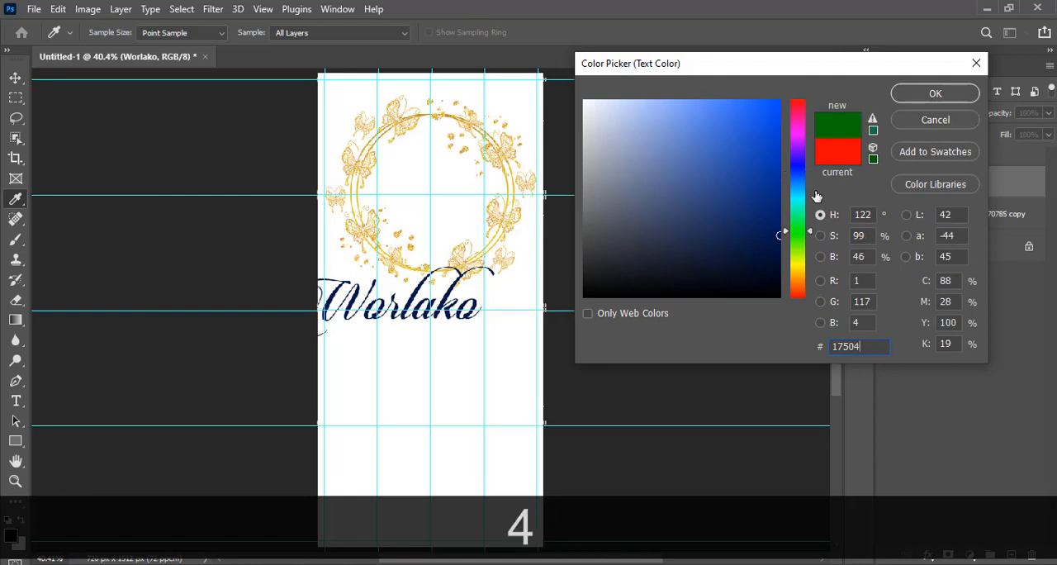
{"action": "left_click", "coordinate": [912, 98]}
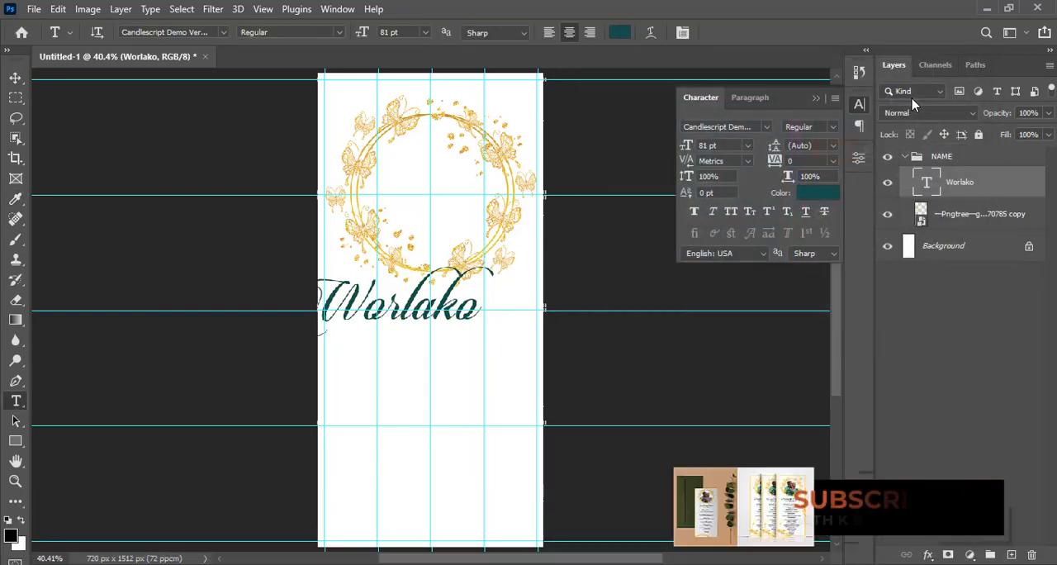
Scale the first partner's name down to about 33 pt, placing it just below the wreath on the page's left side
{"action": "left_click", "coordinate": [974, 183]}
{"action": "key", "text": "ctrl+t"}
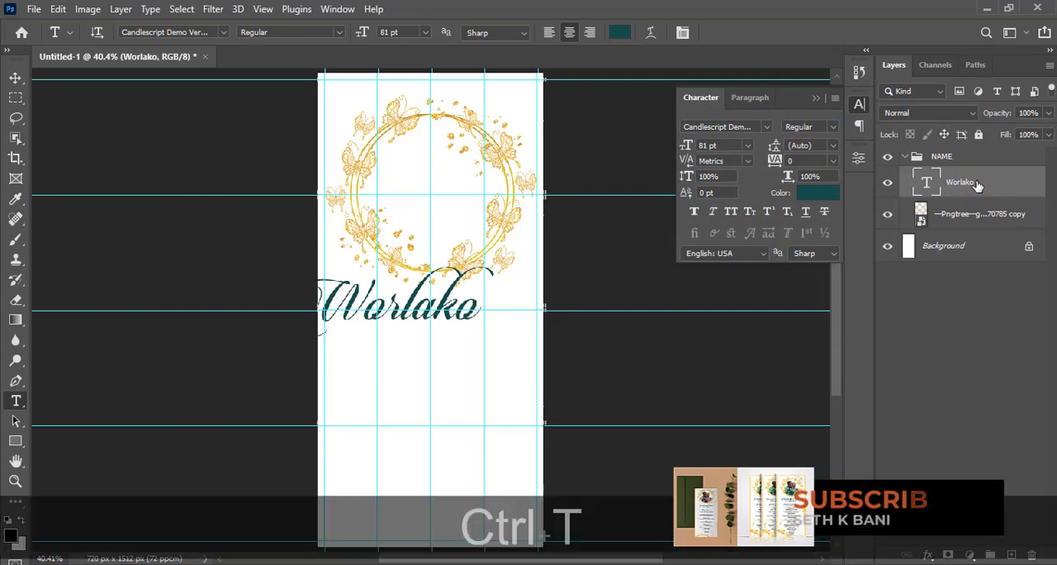
{"action": "left_click", "coordinate": [405, 295]}
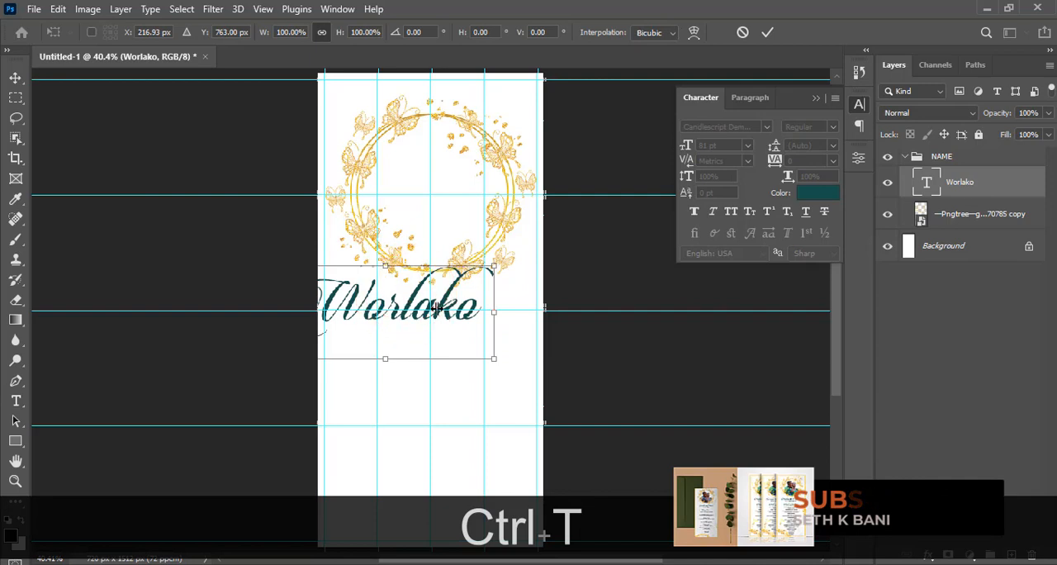
{"action": "left_click_drag", "start_coordinate": [442, 309], "coordinate": [465, 312]}
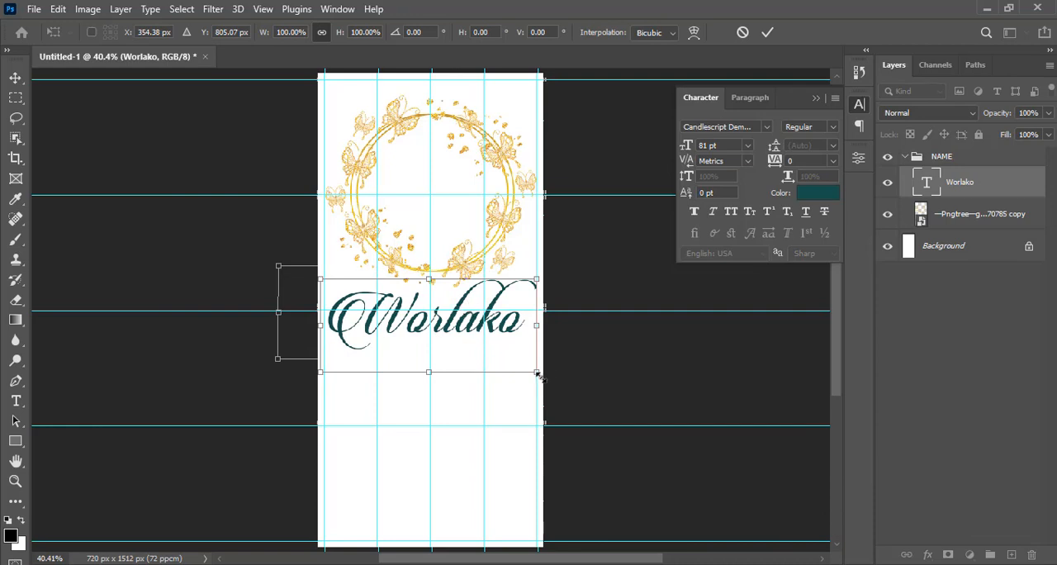
{"action": "left_click_drag", "start_coordinate": [538, 375], "coordinate": [415, 315]}
{"action": "key", "text": "Return"}
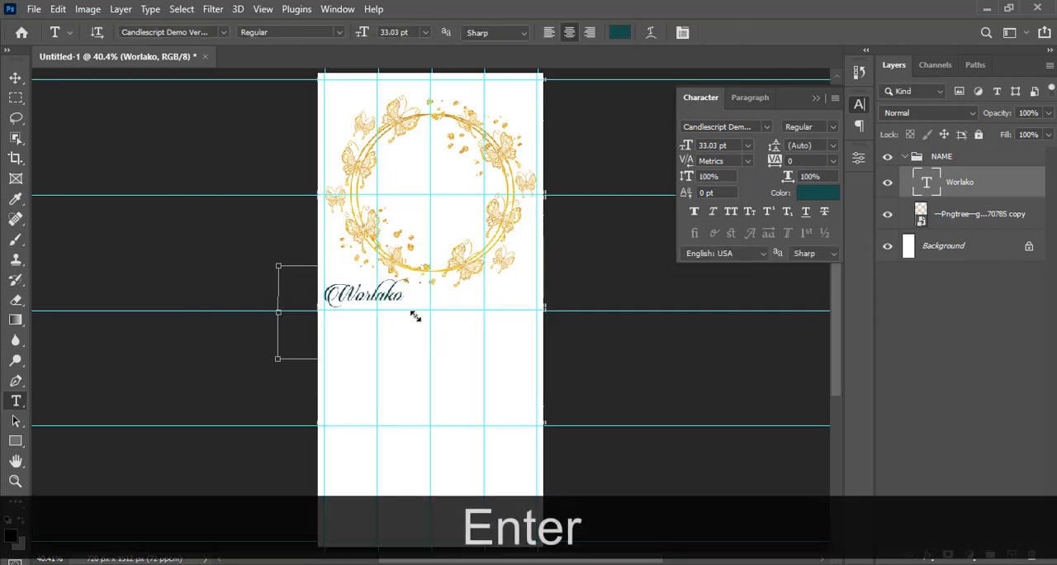
Reposition the name on the middle horizontal guide and place a duplicate of it beside it in the right half
{"action": "key", "text": "v"}
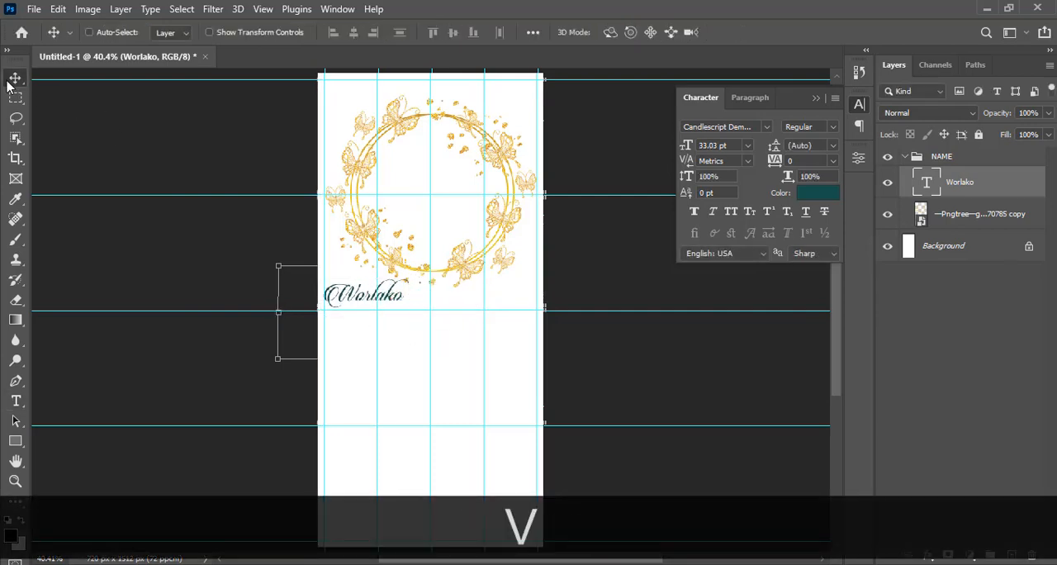
{"action": "left_click_drag", "start_coordinate": [366, 306], "coordinate": [484, 307]}
{"action": "key", "text": "ctrl+j"}
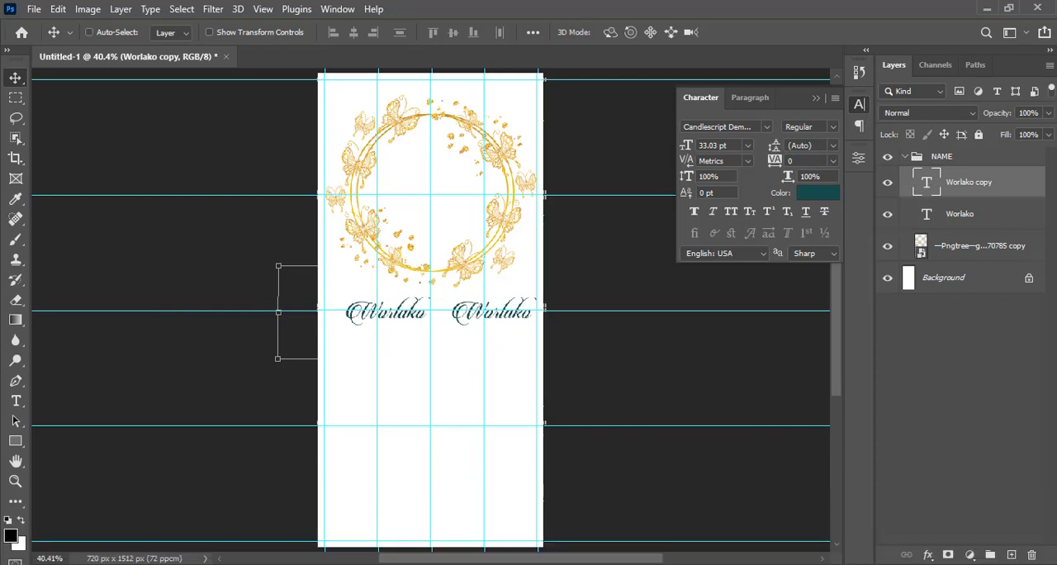
Replace the duplicated text with the second partner's name copied from 4.txt
{"action": "left_click", "coordinate": [740, 563]}
{"action": "left_click_drag", "start_coordinate": [736, 193], "coordinate": [680, 193]}
{"action": "key", "text": "ctrl+c"}
{"action": "left_click", "coordinate": [751, 6]}
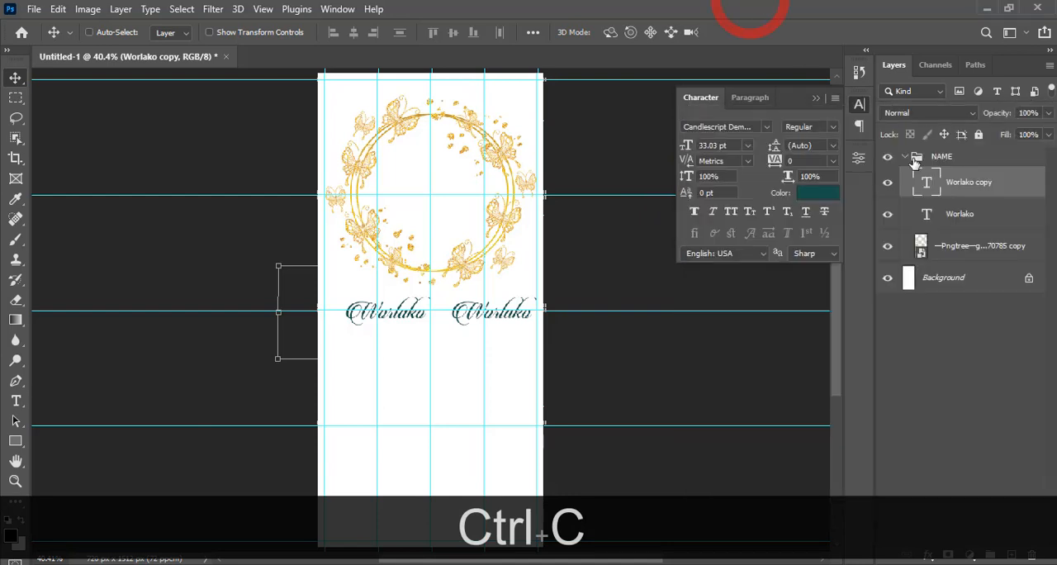
{"action": "double_click", "coordinate": [927, 184]}
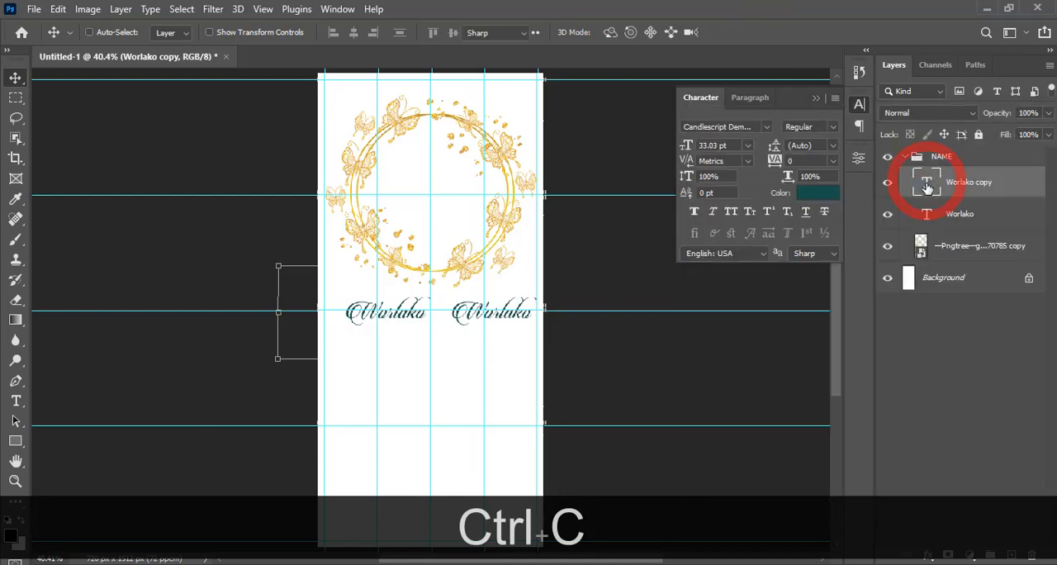
{"action": "key", "text": "ctrl+v"}
{"action": "left_click", "coordinate": [698, 204]}
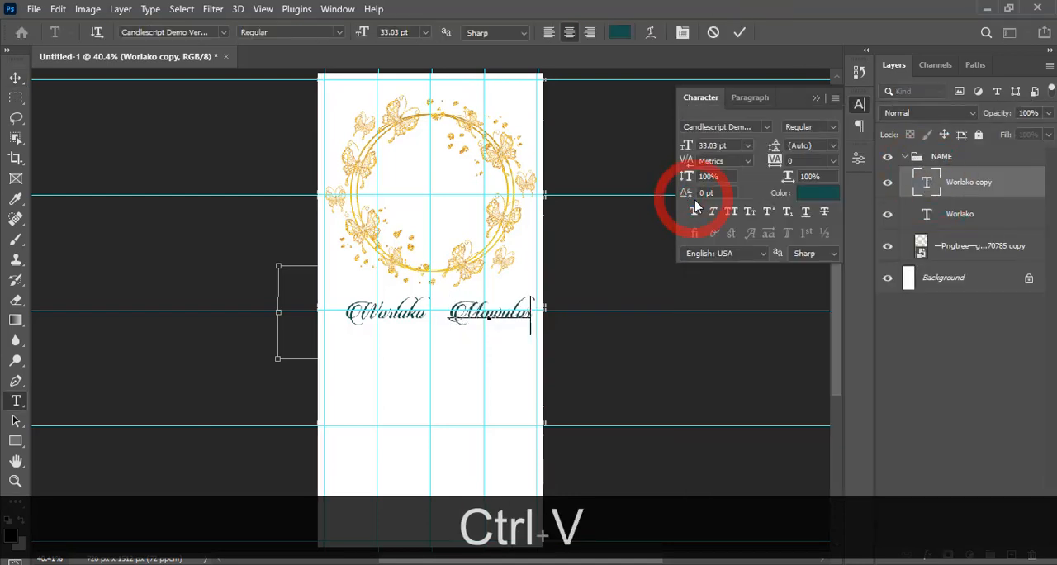
{"action": "left_click", "coordinate": [934, 186]}
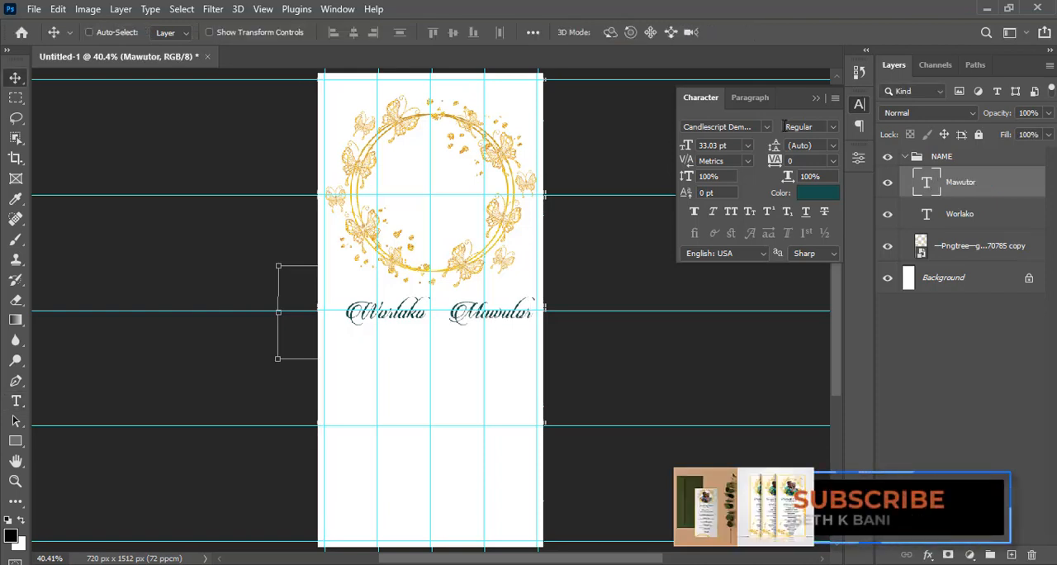
Collapse the character settings and hide the guides
{"action": "left_click", "coordinate": [816, 100]}
{"action": "key", "text": "ctrl+h"}
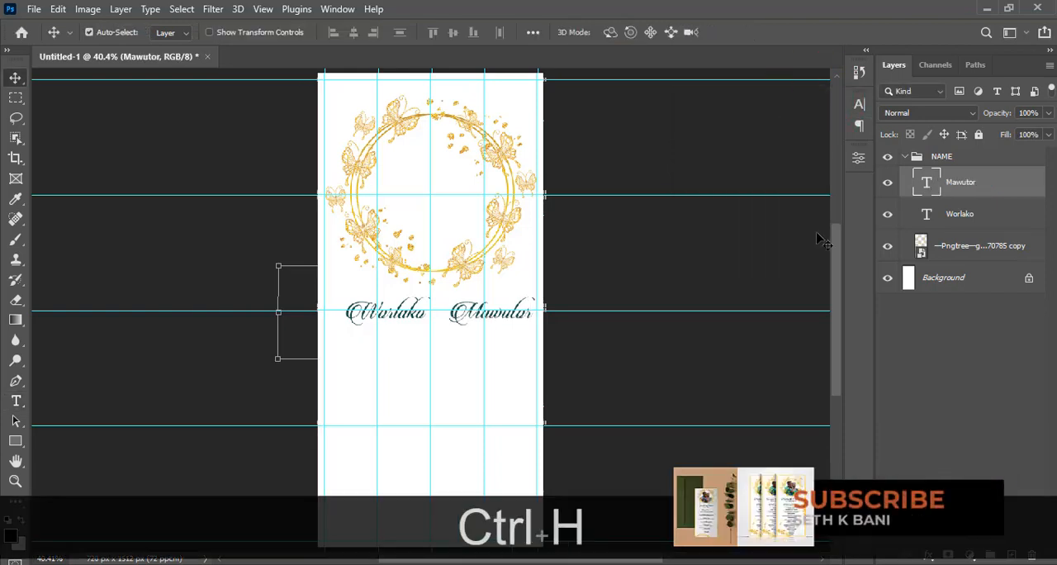
{"action": "key", "text": "ctrl+equal"}
{"action": "key", "text": "ctrl+equal"}
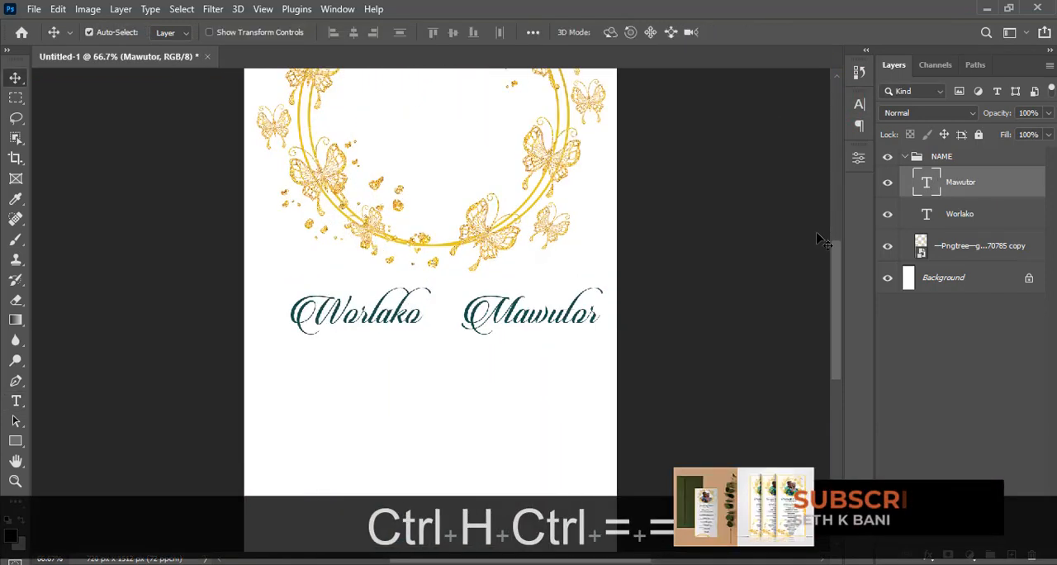
{"action": "key", "text": "ctrl+equal"}
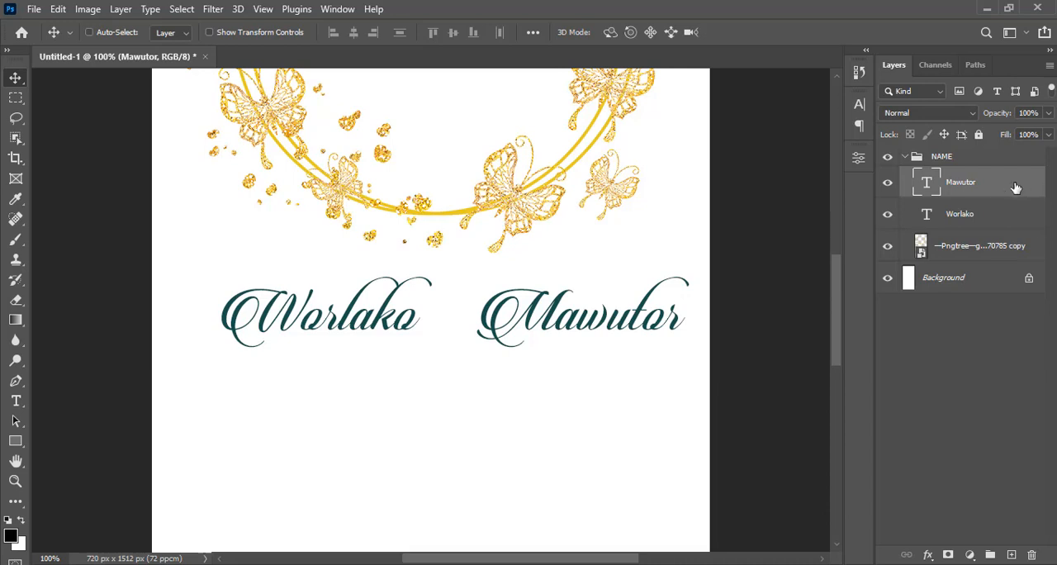
Duplicate the second partner's name layer, change its text to "&" and move it between the two names
{"action": "left_click", "coordinate": [1016, 188]}
{"action": "key", "text": "ctrl+j"}
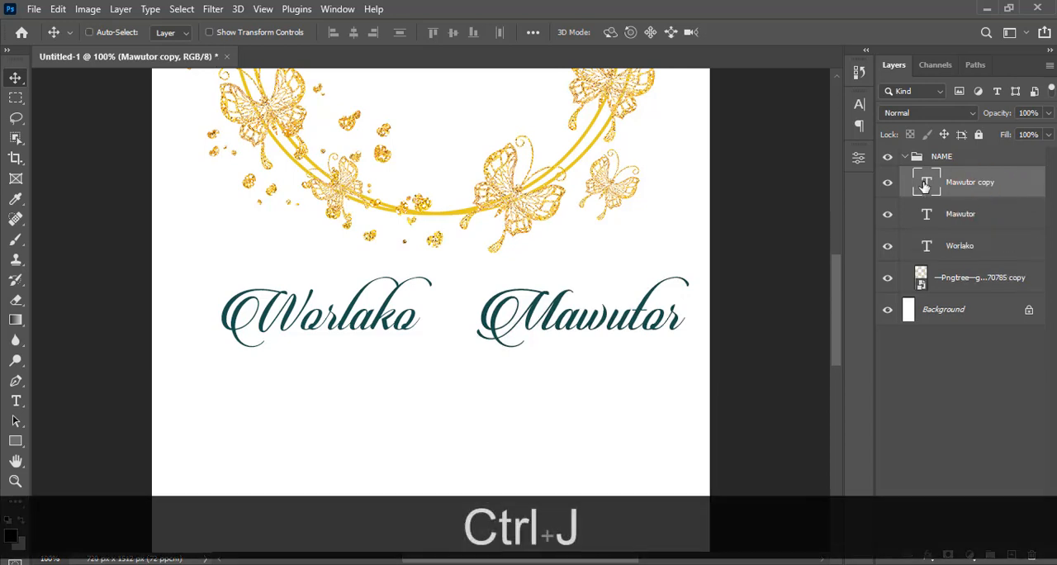
{"action": "double_click", "coordinate": [926, 183]}
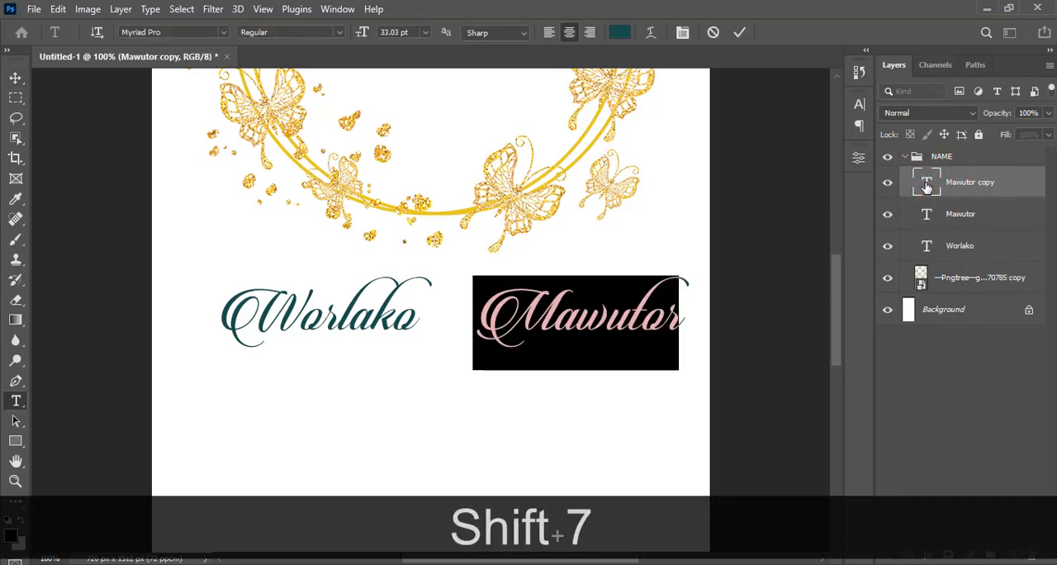
{"action": "type", "text": "&"}
{"action": "left_click", "coordinate": [15, 77]}
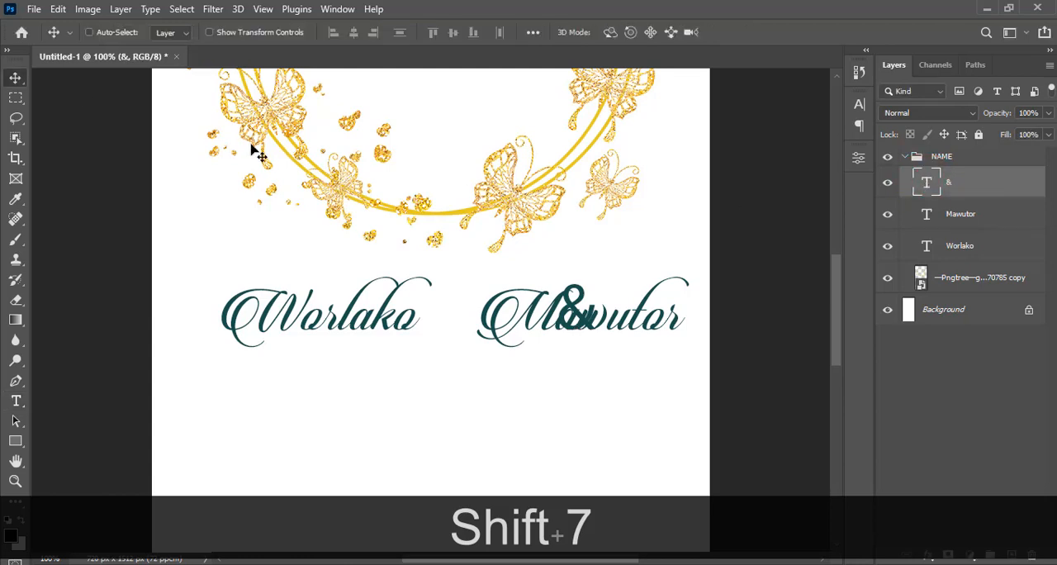
{"action": "left_click", "coordinate": [12, 77]}
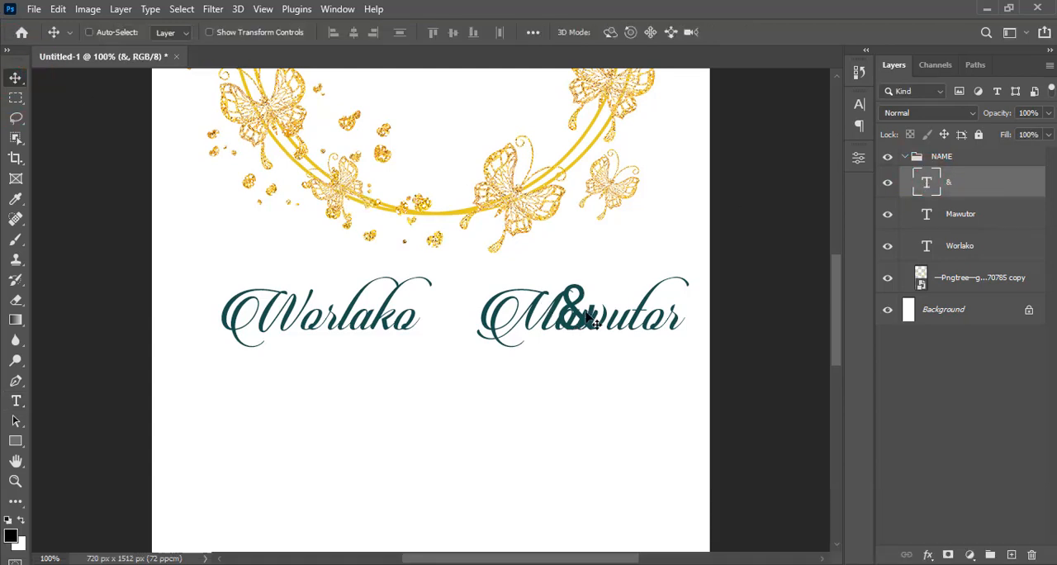
{"action": "left_click_drag", "start_coordinate": [586, 318], "coordinate": [464, 320]}
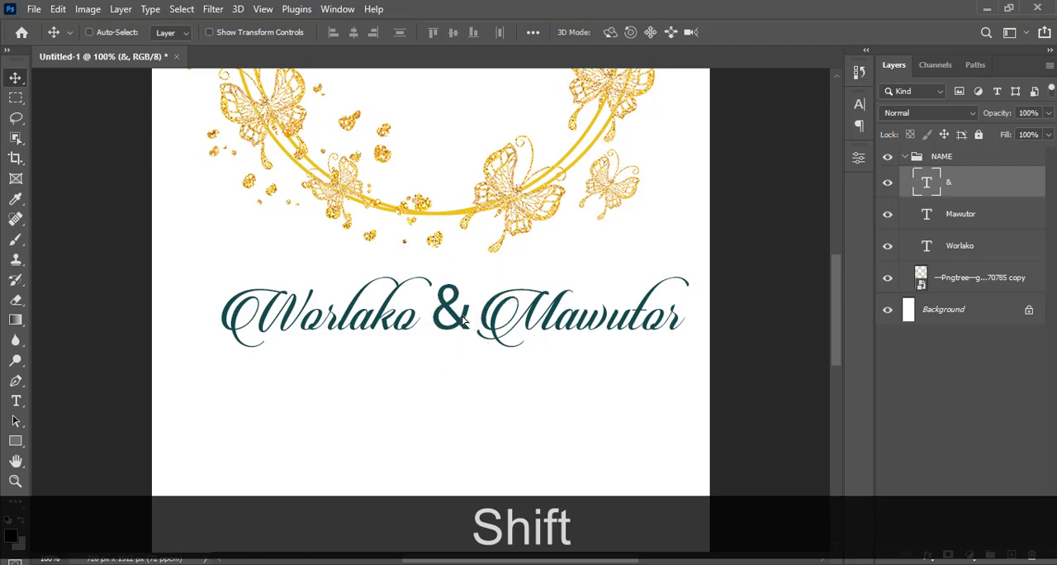
Show the character settings for the ampersand
{"action": "left_click", "coordinate": [866, 107]}
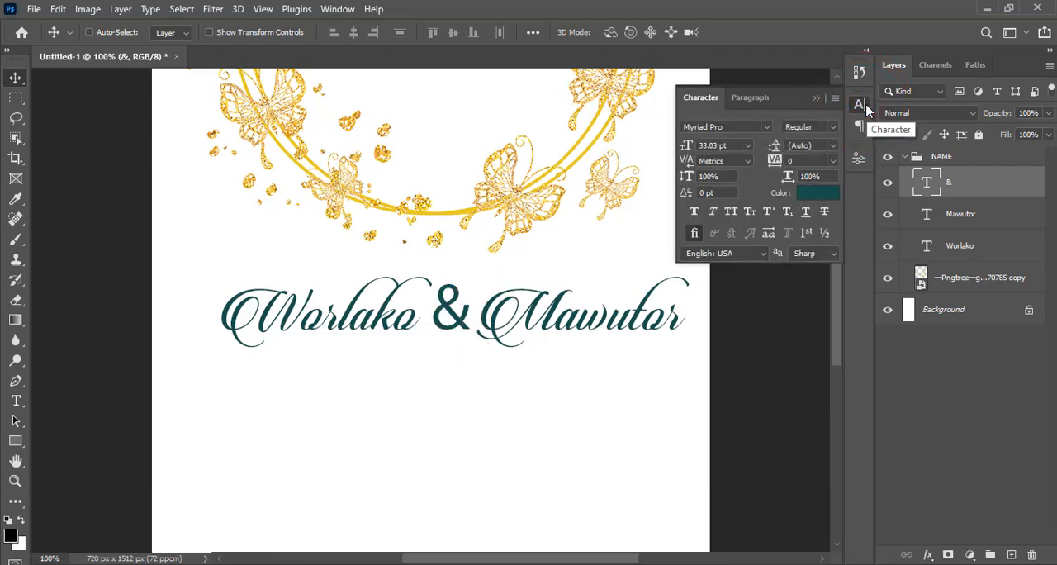
{"action": "key", "text": "m"}
{"action": "key", "text": "y"}
{"action": "key", "text": "r"}
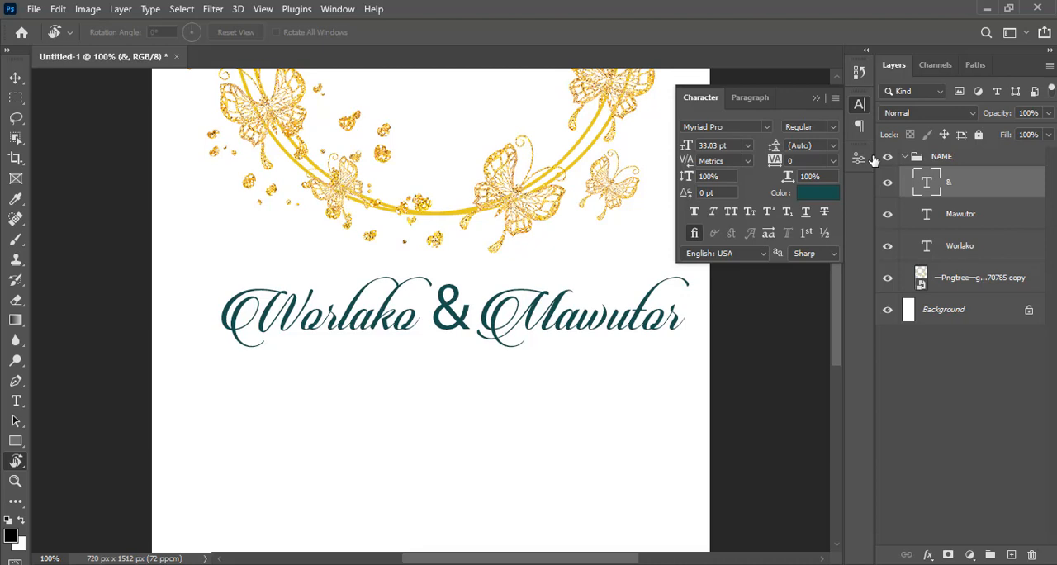
Scale the ampersand to about 64% and nudge it right and up to sit between the two names
{"action": "key", "text": "ctrl+t"}
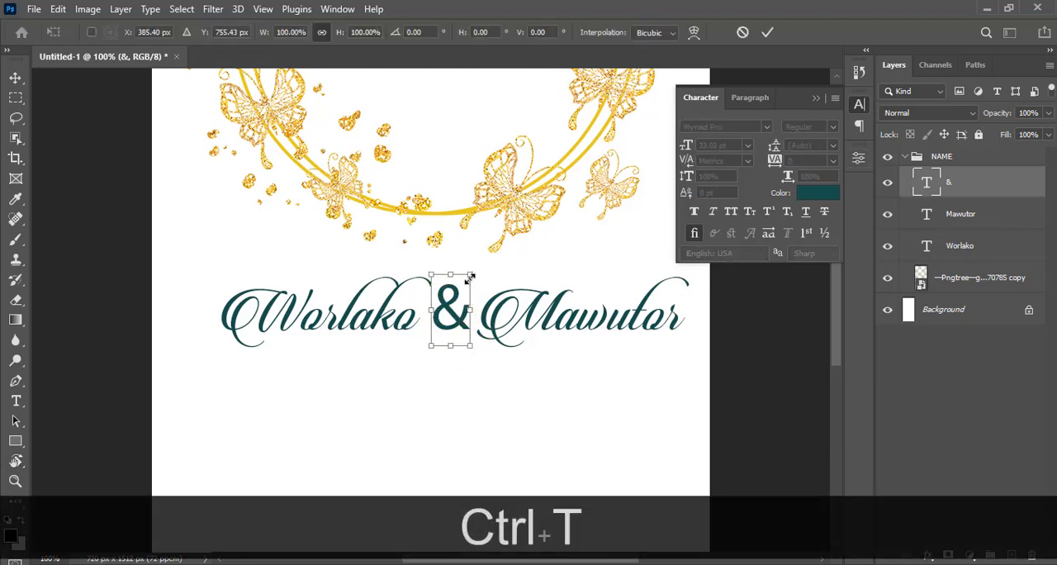
{"action": "left_click_drag", "start_coordinate": [470, 276], "coordinate": [464, 307]}
{"action": "key", "text": "shift+Right"}
{"action": "key", "text": "shift+Right"}
{"action": "key", "text": "shift+Right"}
{"action": "key", "text": "Up"}
{"action": "key", "text": "Up"}
{"action": "key", "text": "Return"}
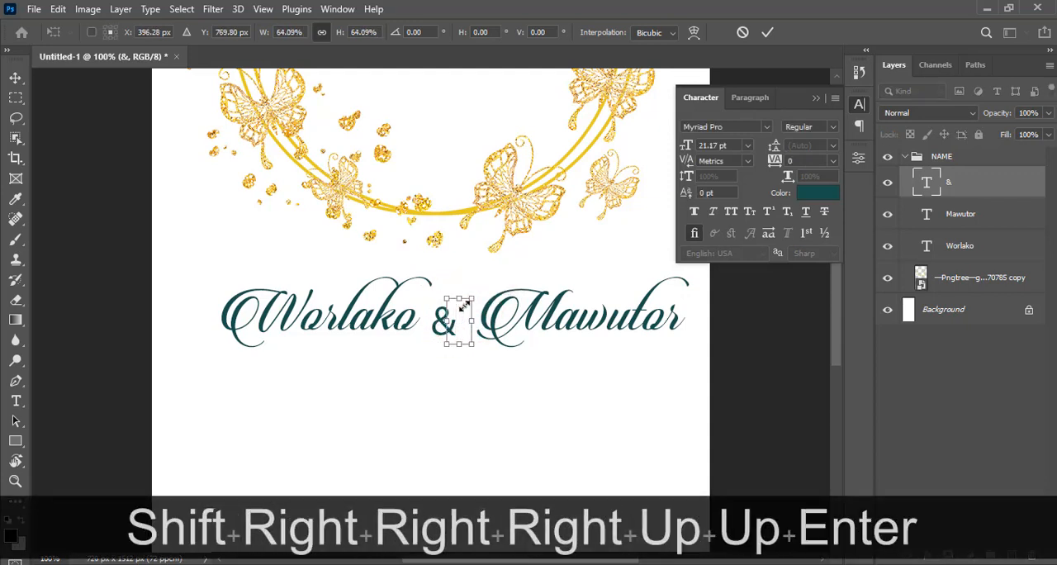
Nudge the ampersand left and up so it sits midway between the two names
{"action": "key", "text": "Left"}
{"action": "key", "text": "Left"}
{"action": "key", "text": "Left"}
{"action": "key", "text": "Left"}
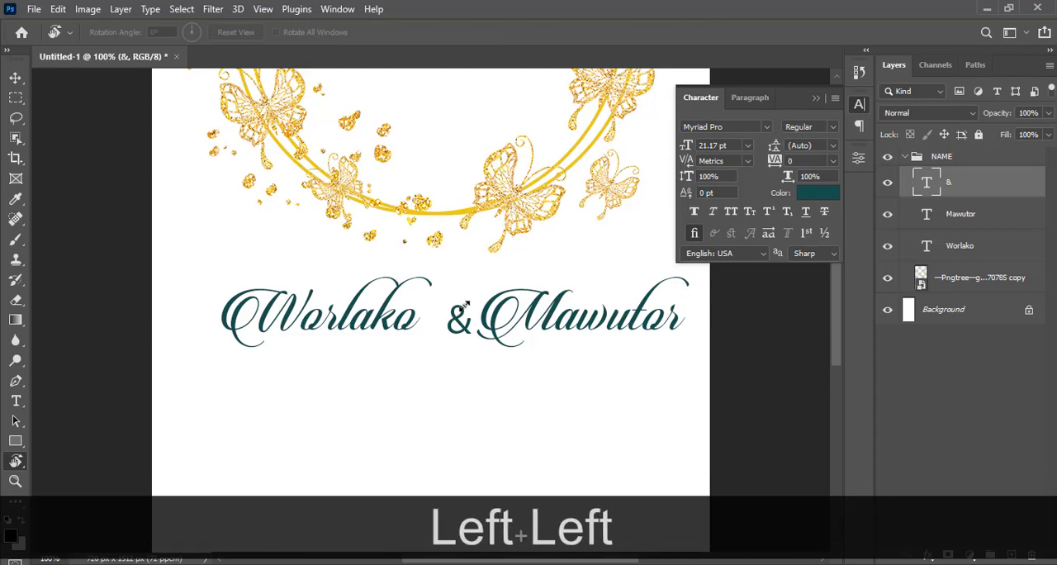
{"action": "key", "text": "v"}
{"action": "key", "text": "Left"}
{"action": "key", "text": "Left"}
{"action": "key", "text": "Left"}
{"action": "key", "text": "Left"}
{"action": "key", "text": "Left"}
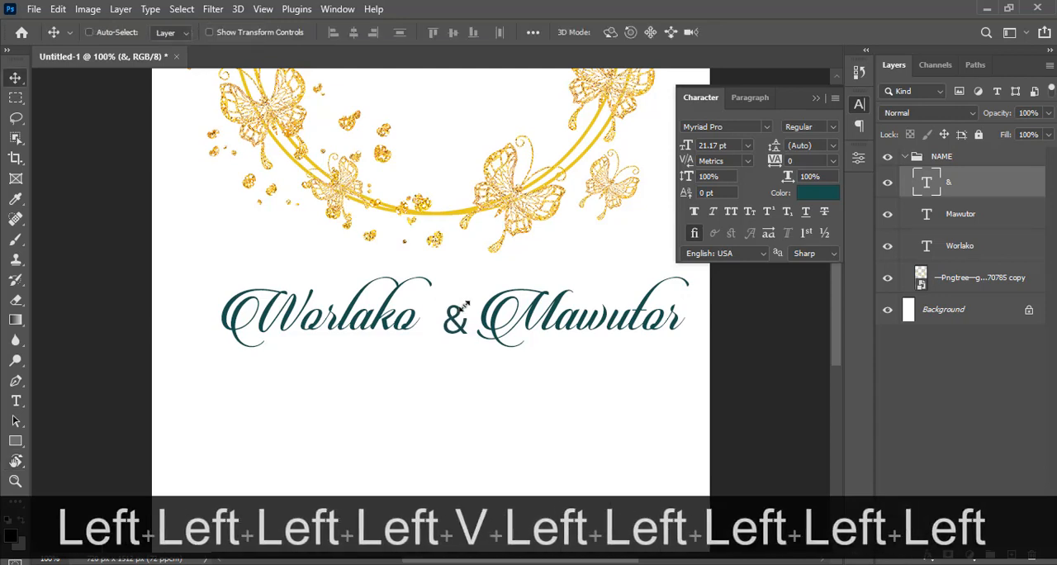
{"action": "key", "text": "Up"}
{"action": "key", "text": "Up"}
{"action": "key", "text": "Up"}
{"action": "key", "text": "Up"}
{"action": "key", "text": "Up"}
{"action": "key", "text": "Left"}
{"action": "key", "text": "Left"}
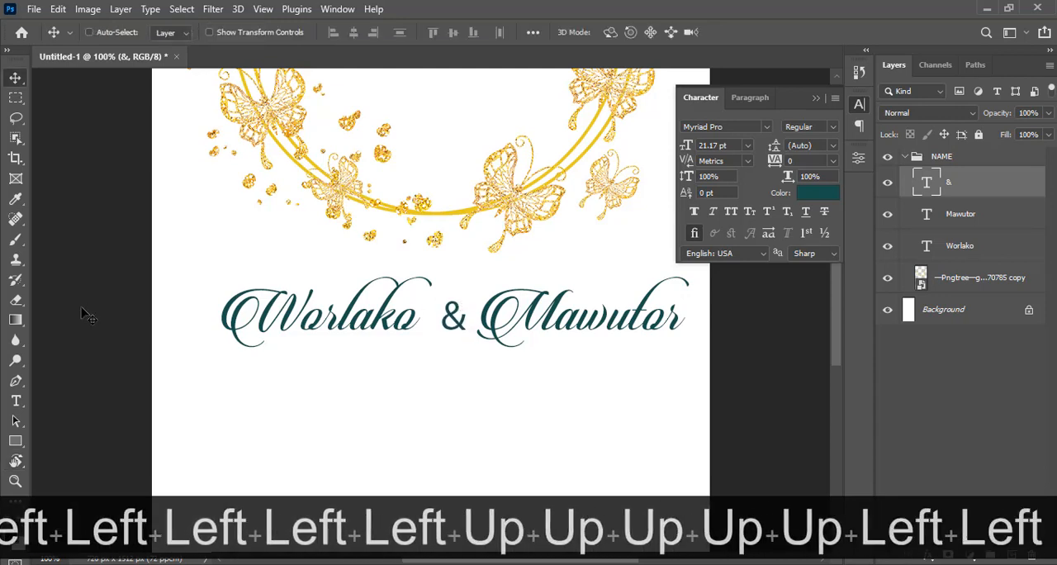
Draw a circle about 59 px wide around the ampersand and place its layer beneath the ampersand layer
{"action": "left_click", "coordinate": [14, 442]}
{"action": "left_click_drag", "start_coordinate": [15, 442], "coordinate": [67, 461]}
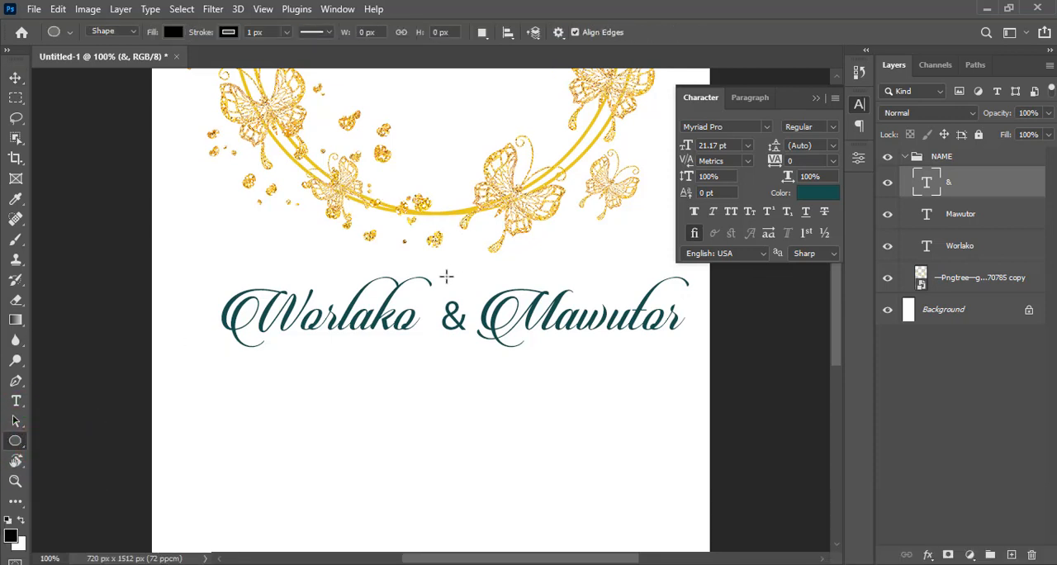
{"action": "left_click_drag", "start_coordinate": [435, 294], "coordinate": [481, 373]}
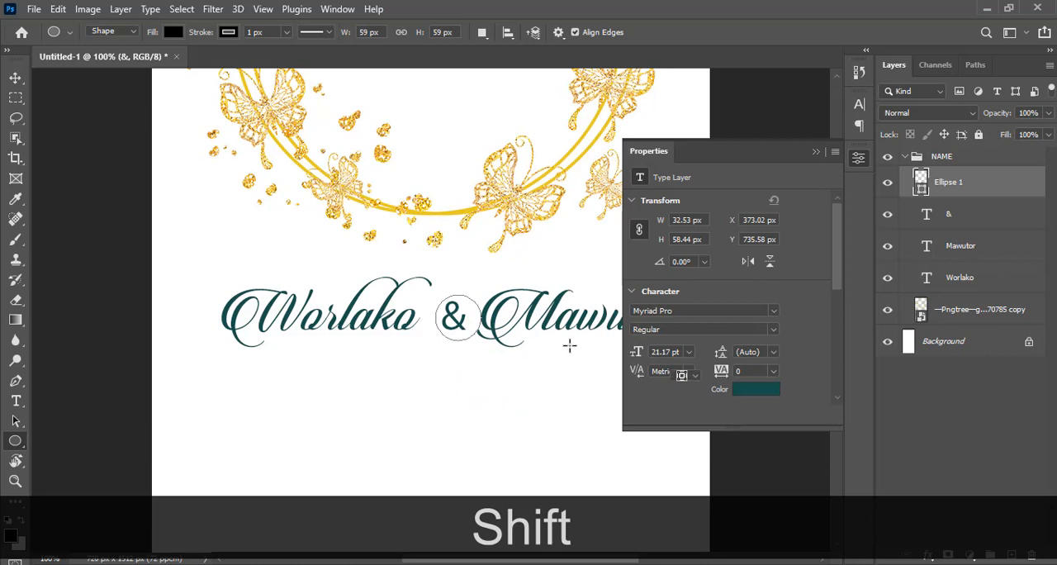
{"action": "left_click_drag", "start_coordinate": [981, 182], "coordinate": [954, 222]}
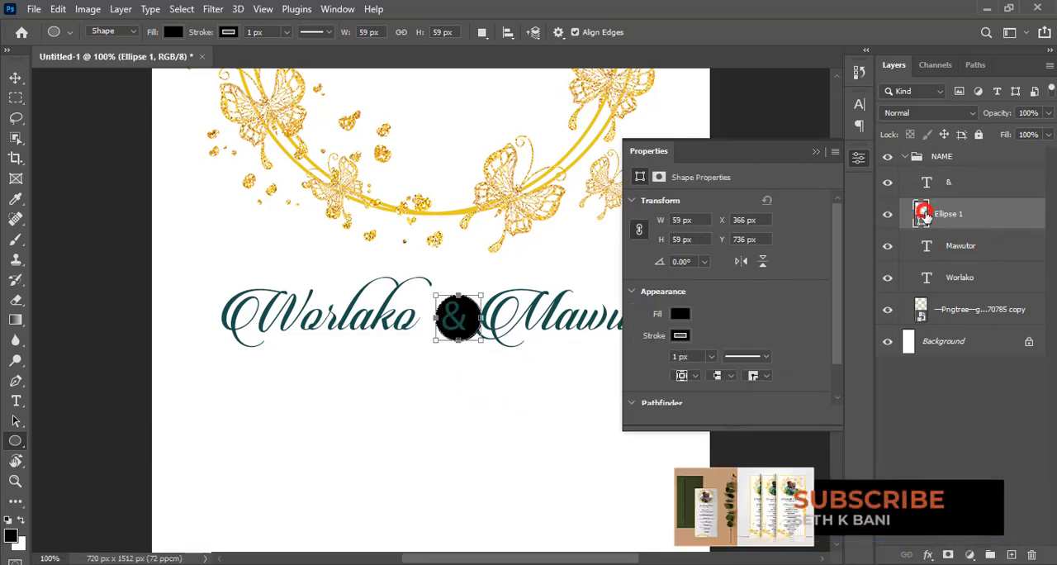
Fill the circle with the names' teal, 17504c, sampled from the lettering, and remove its stroke
{"action": "left_click", "coordinate": [354, 299]}
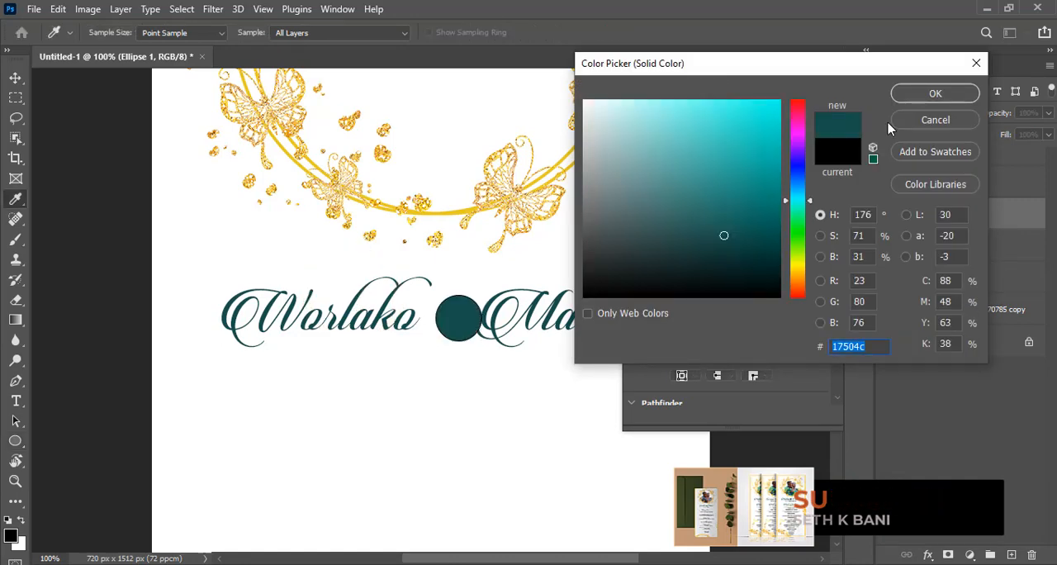
{"action": "left_click", "coordinate": [913, 93]}
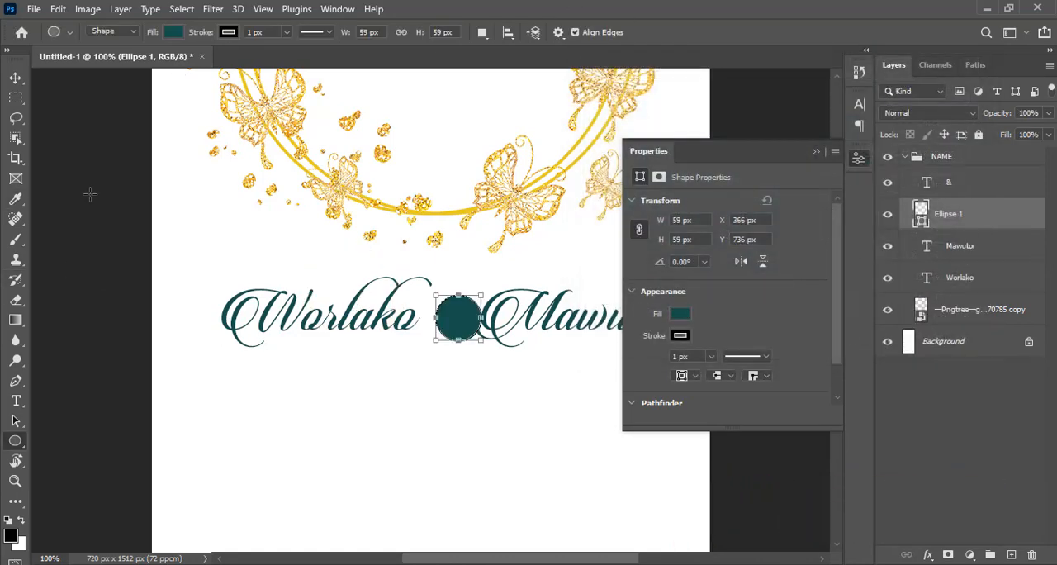
{"action": "left_click", "coordinate": [229, 32]}
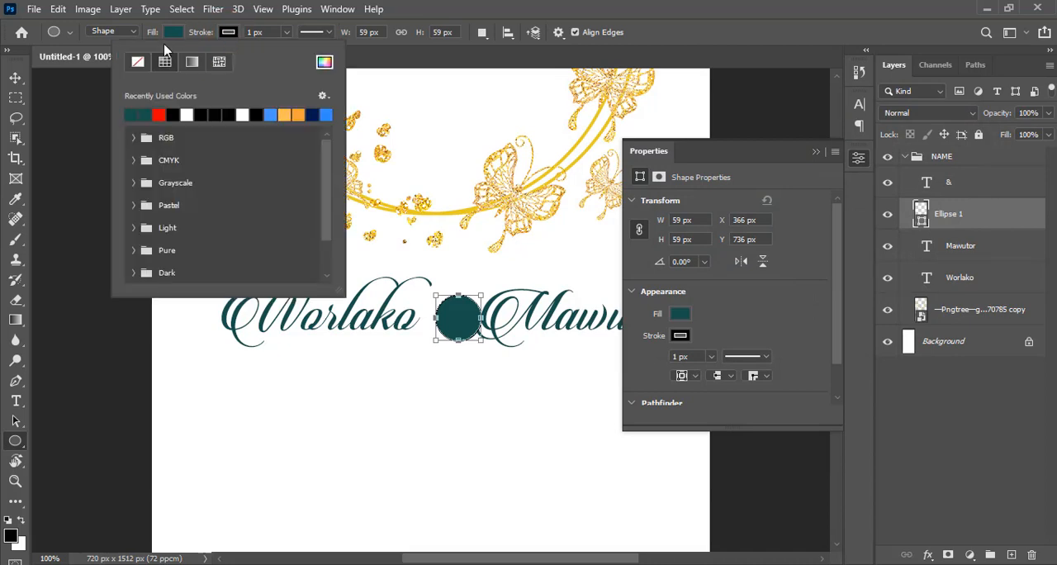
{"action": "left_click", "coordinate": [138, 62]}
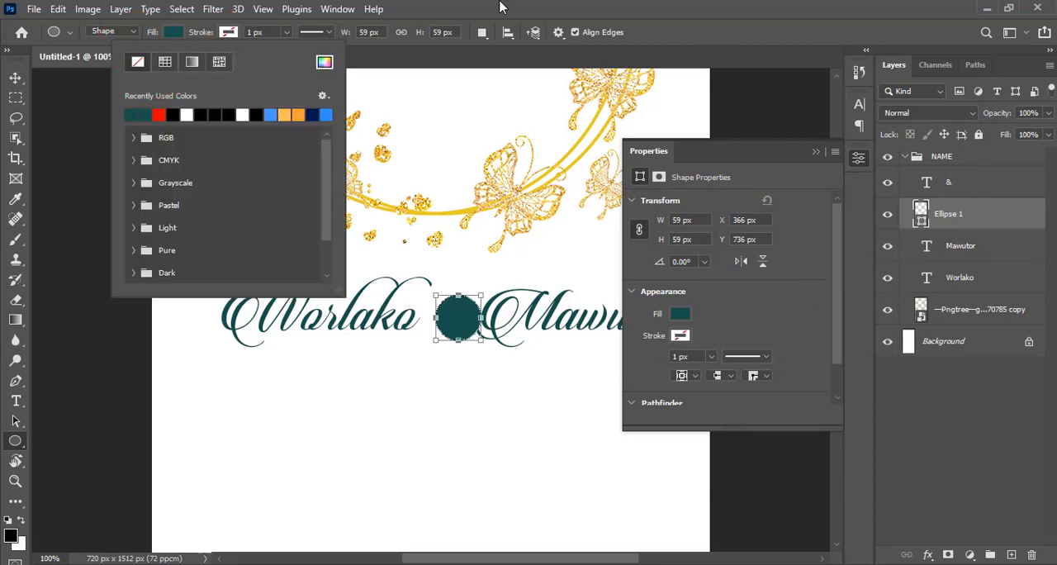
{"action": "left_click", "coordinate": [502, 7]}
{"action": "left_click", "coordinate": [815, 154]}
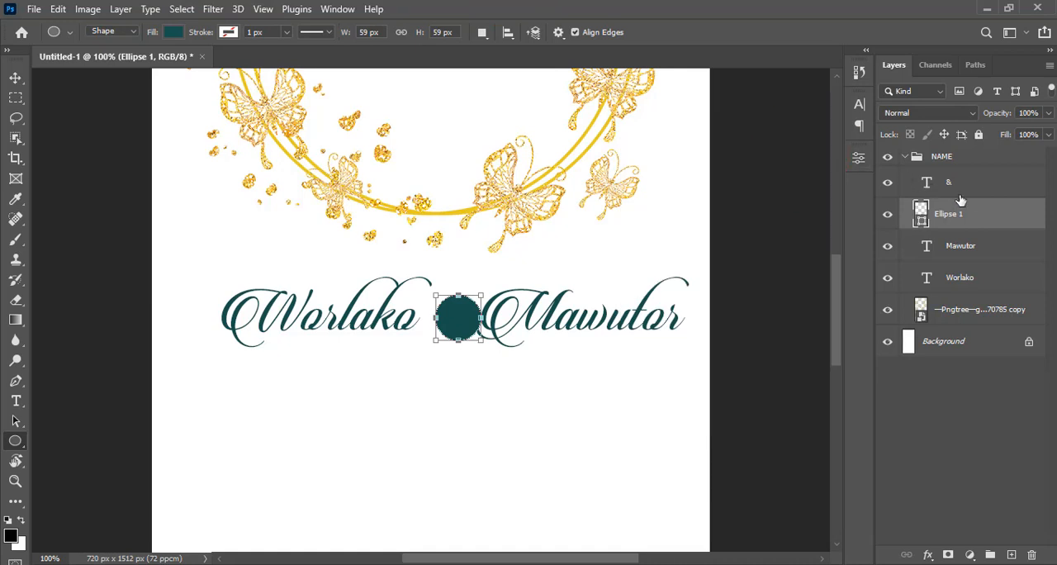
Change the ampersand's text colour to white, ffffff
{"action": "left_click", "coordinate": [962, 189]}
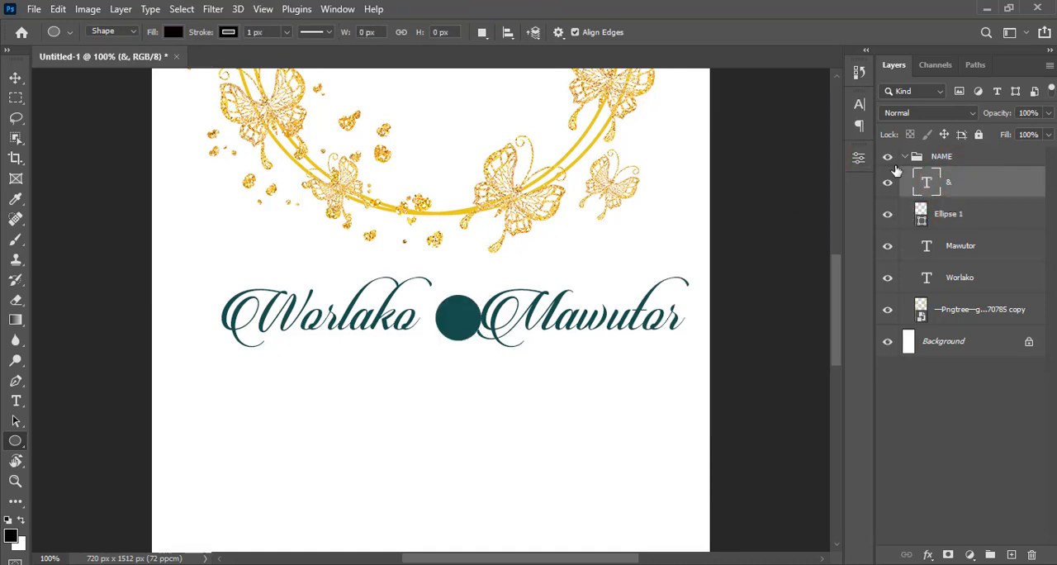
{"action": "left_click", "coordinate": [859, 106]}
{"action": "left_click", "coordinate": [817, 196]}
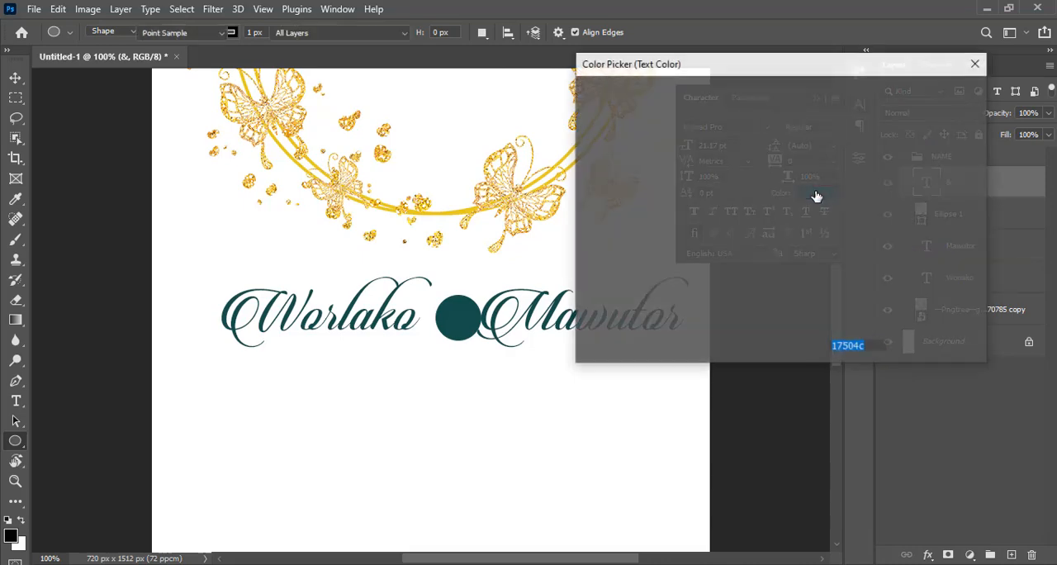
{"action": "left_click_drag", "start_coordinate": [598, 118], "coordinate": [584, 100]}
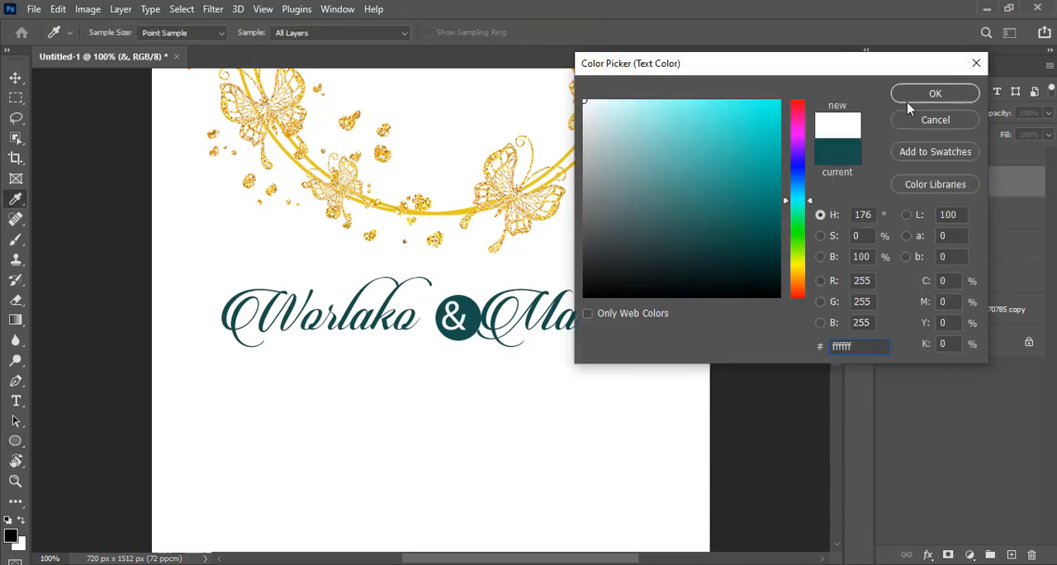
{"action": "left_click", "coordinate": [931, 96]}
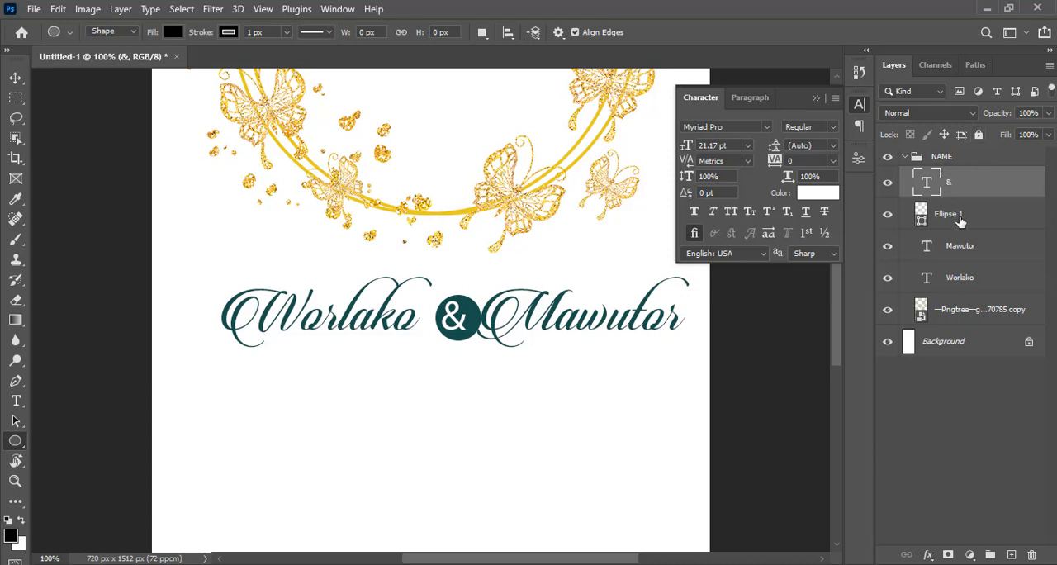
Centre the ampersand horizontally and vertically within the circle using a selection of the circle's outline, then deselect
{"action": "key", "text": "ctrl"}
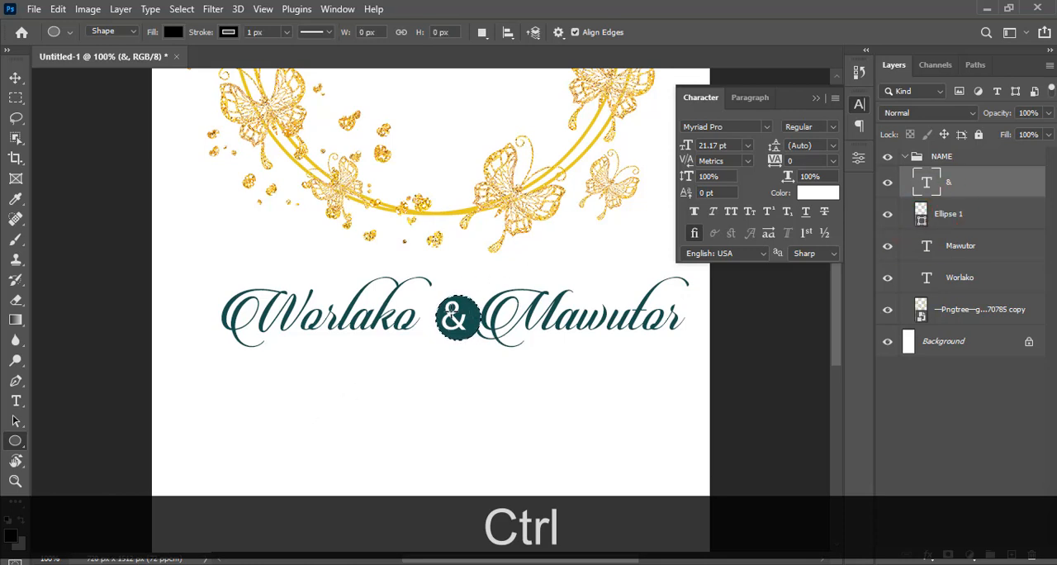
{"action": "left_click", "coordinate": [15, 78]}
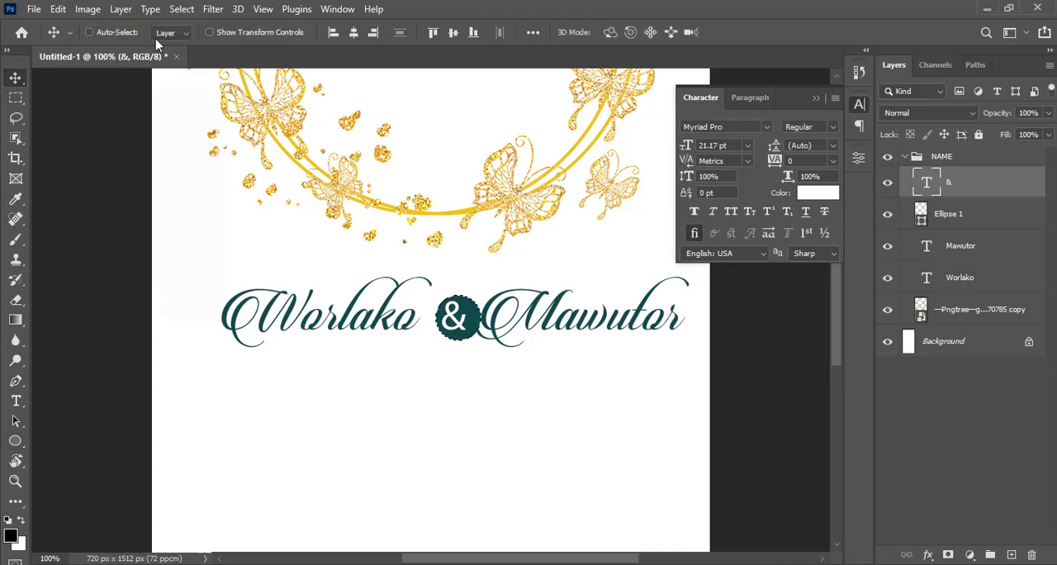
{"action": "left_click", "coordinate": [354, 34]}
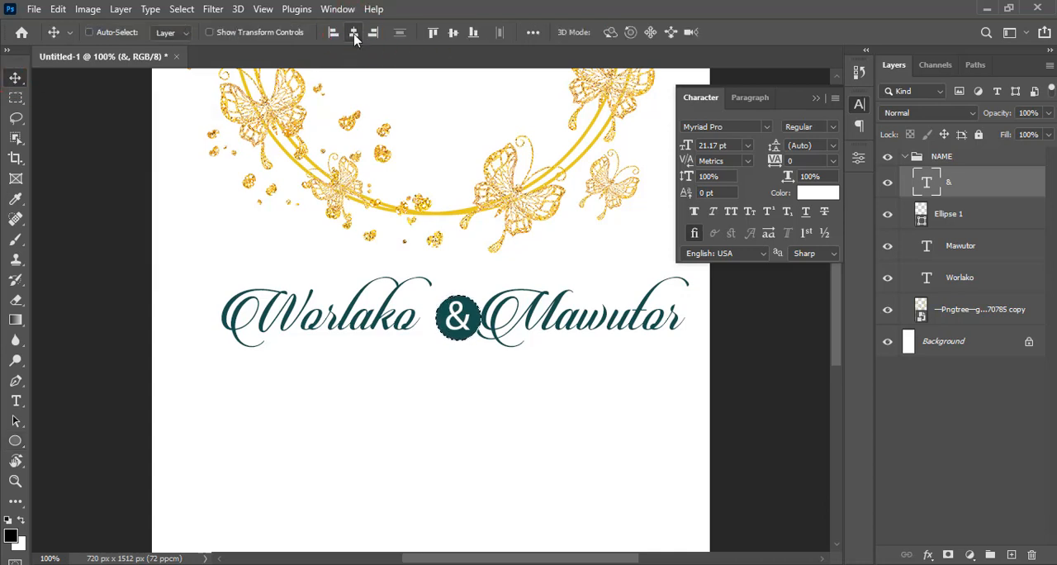
{"action": "left_click", "coordinate": [453, 33]}
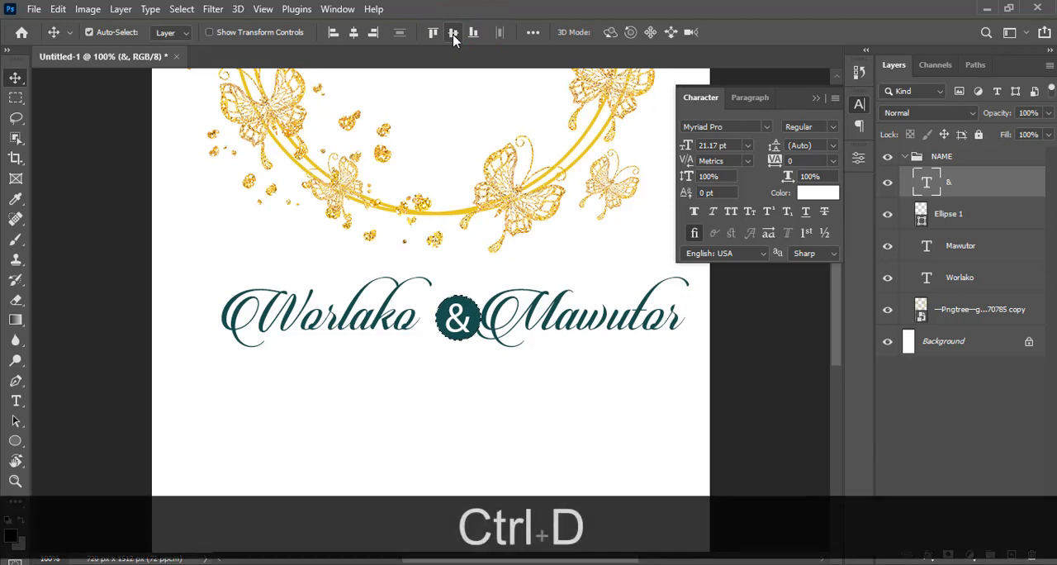
{"action": "key", "text": "ctrl+d"}
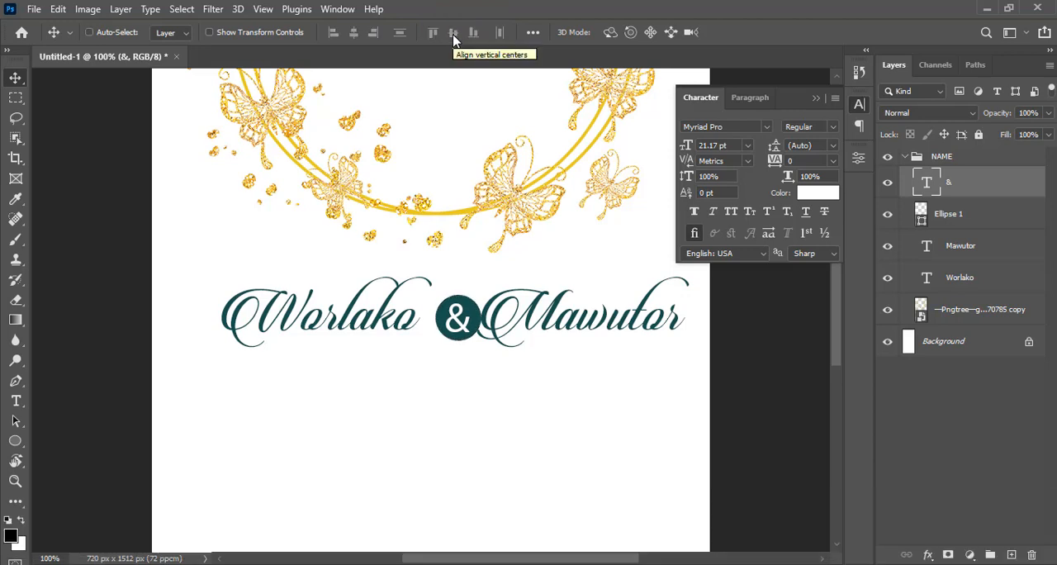
Group the ampersand and circle layers and name the group "&"
{"action": "key", "text": "ctrl"}
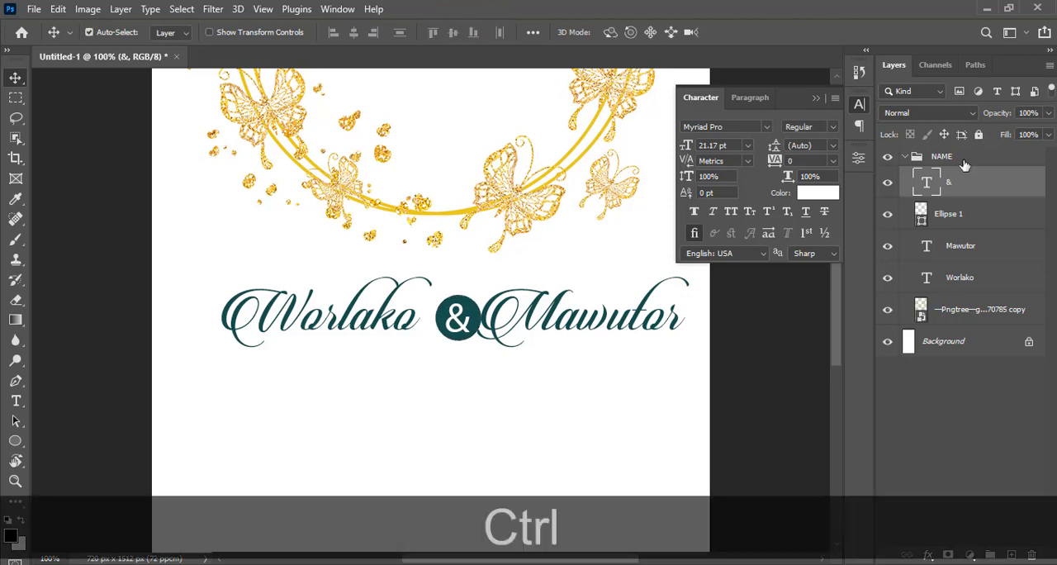
{"action": "left_click", "coordinate": [937, 214], "text": "ctrl"}
{"action": "key", "text": "ctrl+g"}
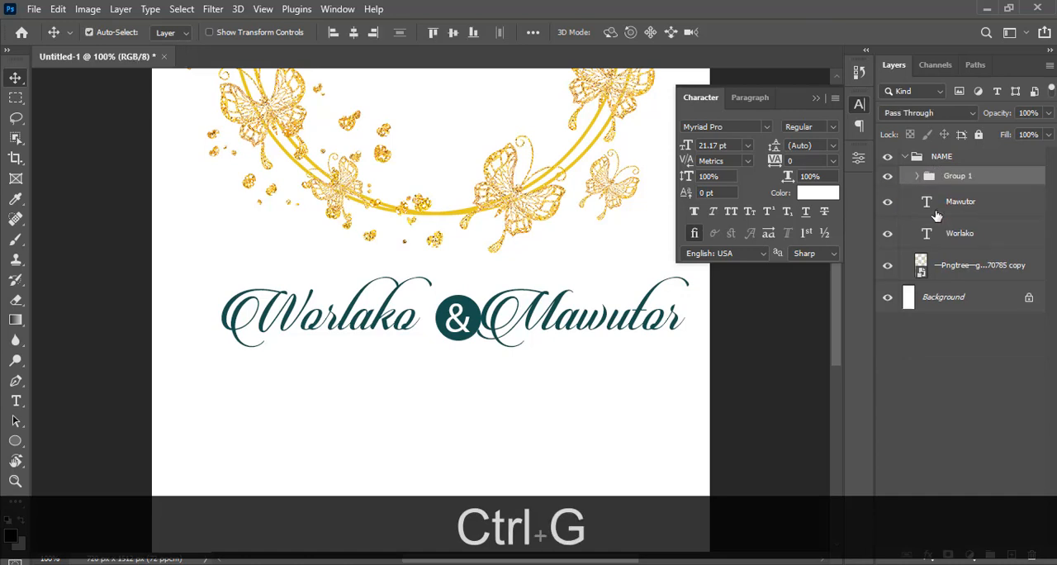
{"action": "double_click", "coordinate": [956, 176]}
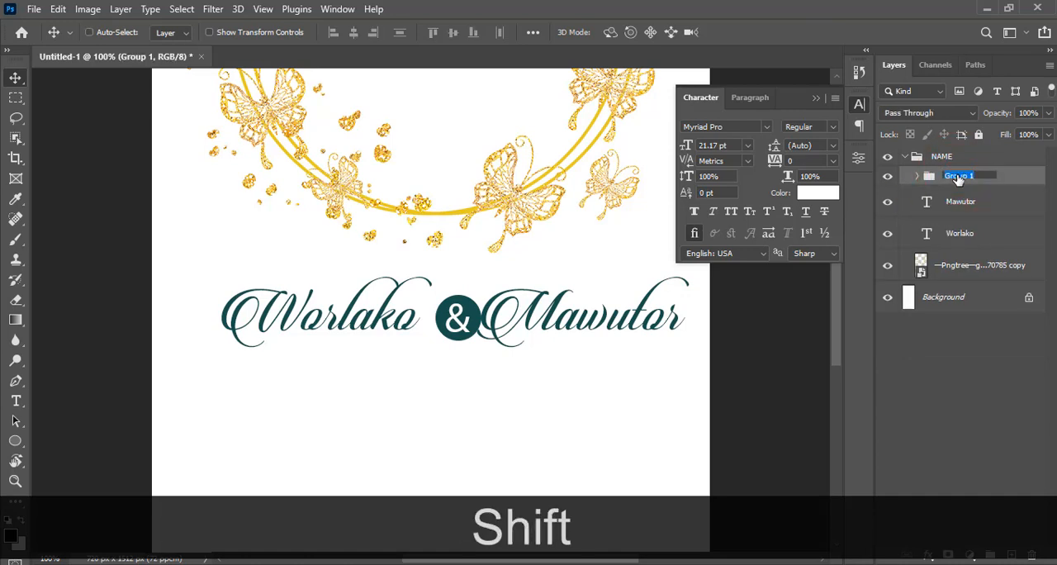
{"action": "type", "text": "&"}
{"action": "key", "text": "Return"}
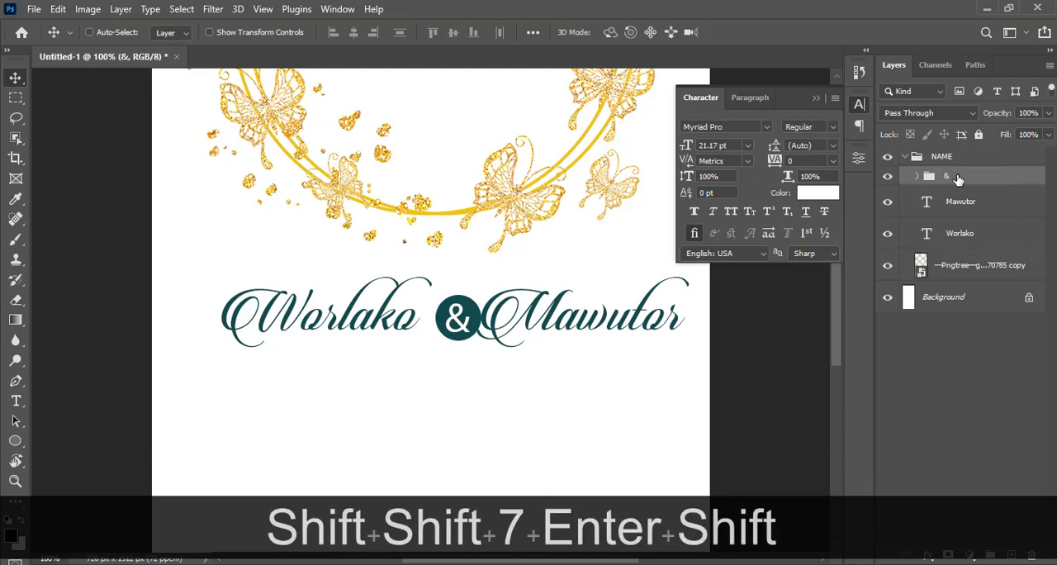
Nudge the "&" group left and slightly up so the circle clears both names
{"action": "key", "text": "shift+Left"}
{"action": "key", "text": "shift+Left"}
{"action": "key", "text": "Right"}
{"action": "key", "text": "Right"}
{"action": "key", "text": "Page_Down"}
{"action": "key", "text": "Right"}
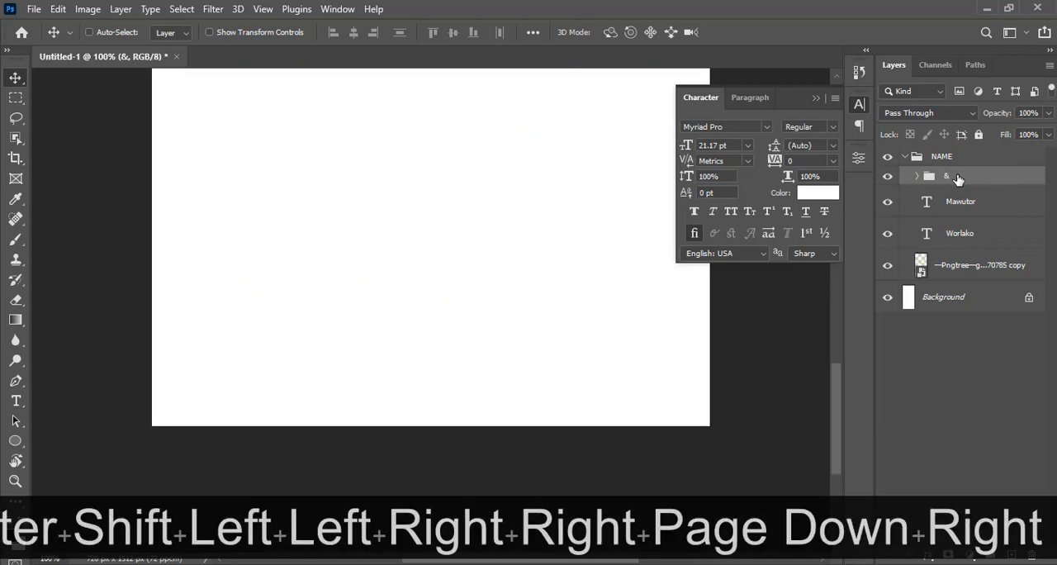
{"action": "key", "text": "Page_Up"}
{"action": "key", "text": "Up"}
{"action": "key", "text": "Right"}
{"action": "key", "text": "Right"}
{"action": "key", "text": "Right"}
{"action": "key", "text": "Right"}
{"action": "key", "text": "Right"}
{"action": "key", "text": "Right"}
{"action": "key", "text": "Right"}
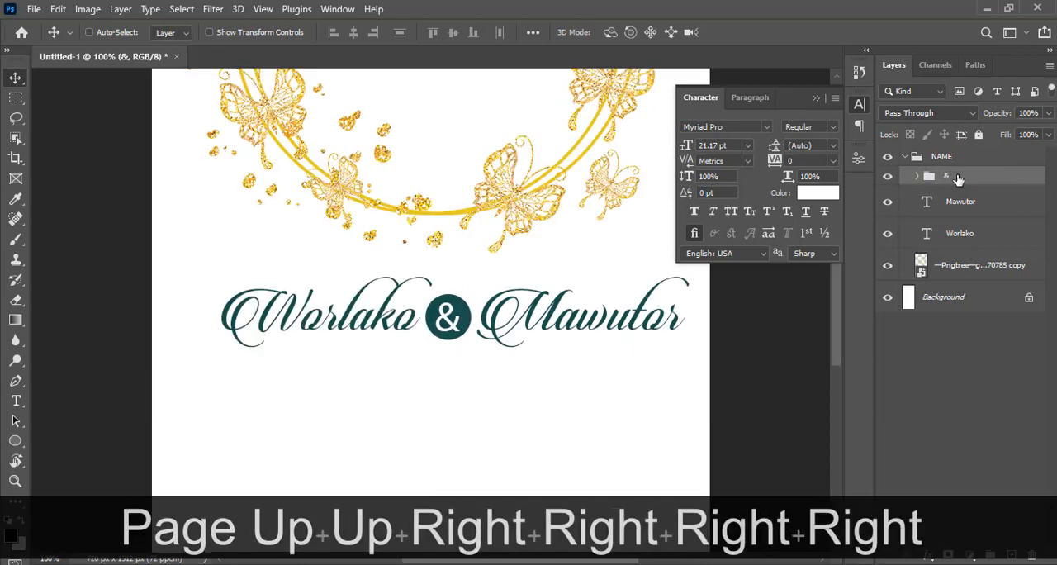
{"action": "key", "text": "Up"}
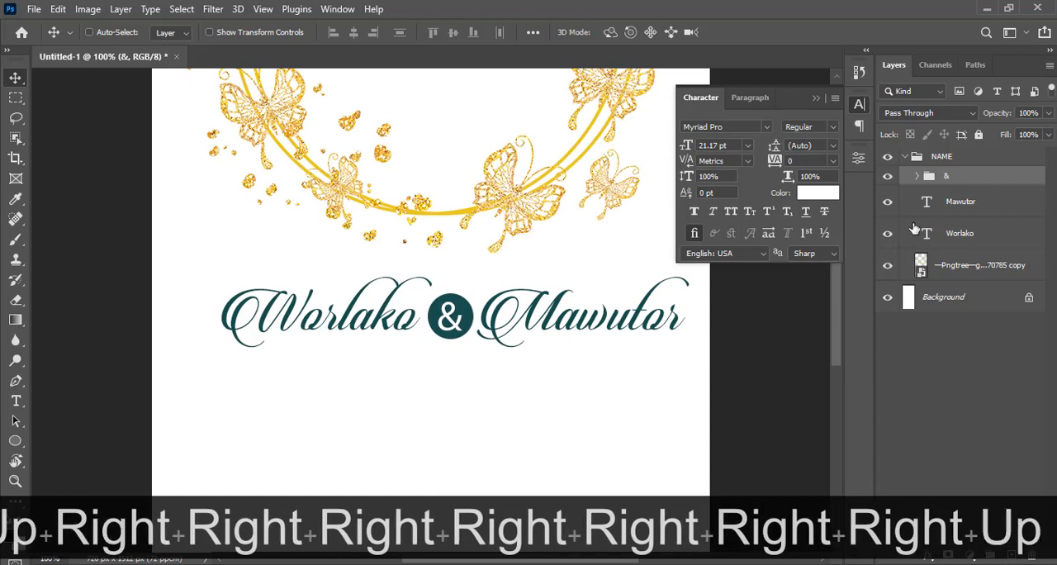
Shift the second partner's name right and move the "&" group right to widen the spacing between the names
{"action": "left_click", "coordinate": [962, 202]}
{"action": "key", "text": "shift+Right"}
{"action": "key", "text": "shift+Right"}
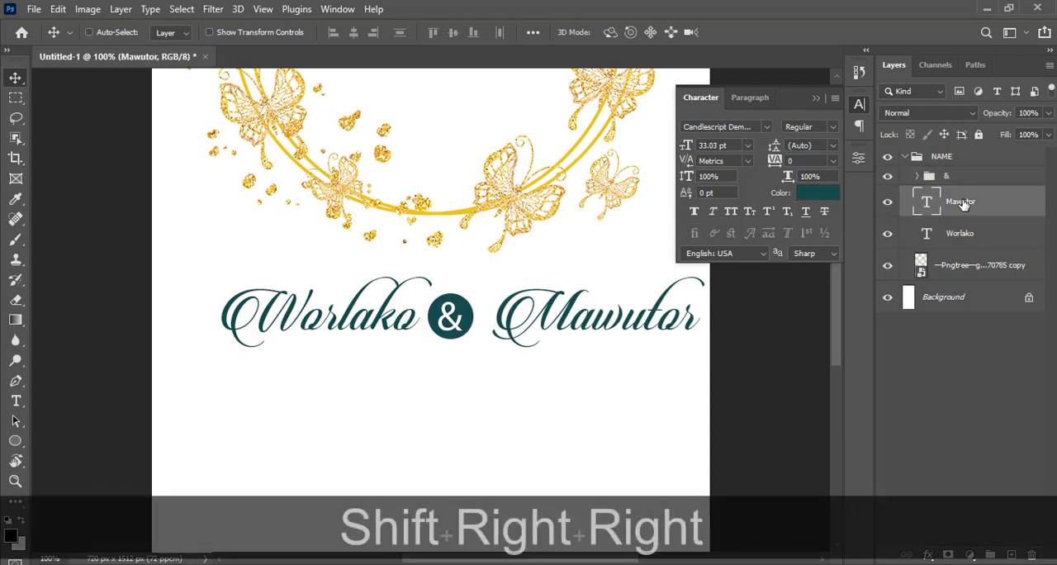
{"action": "key", "text": "shift+Right"}
{"action": "left_click", "coordinate": [946, 177]}
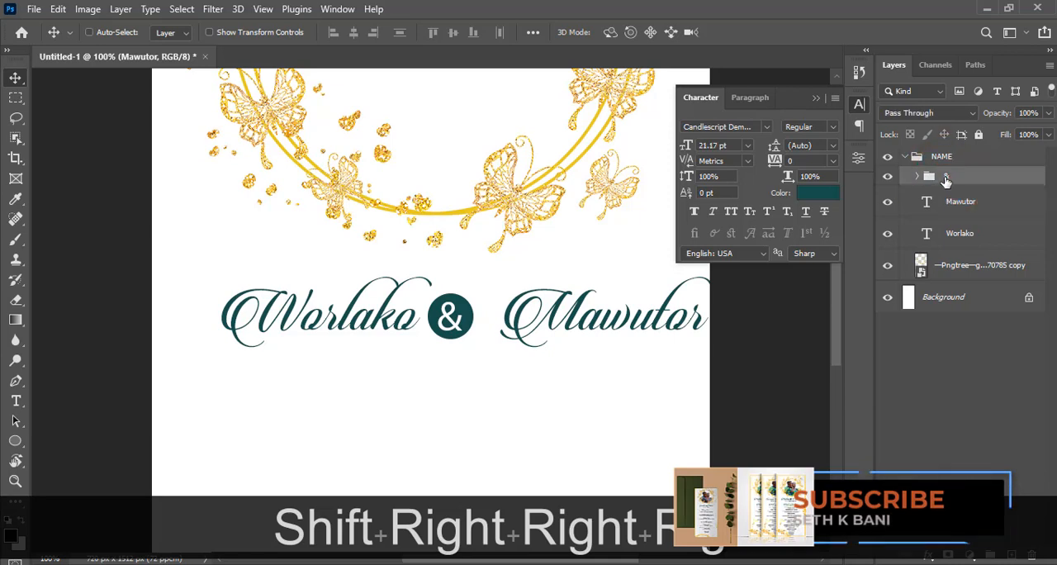
{"action": "key", "text": "shift+Right"}
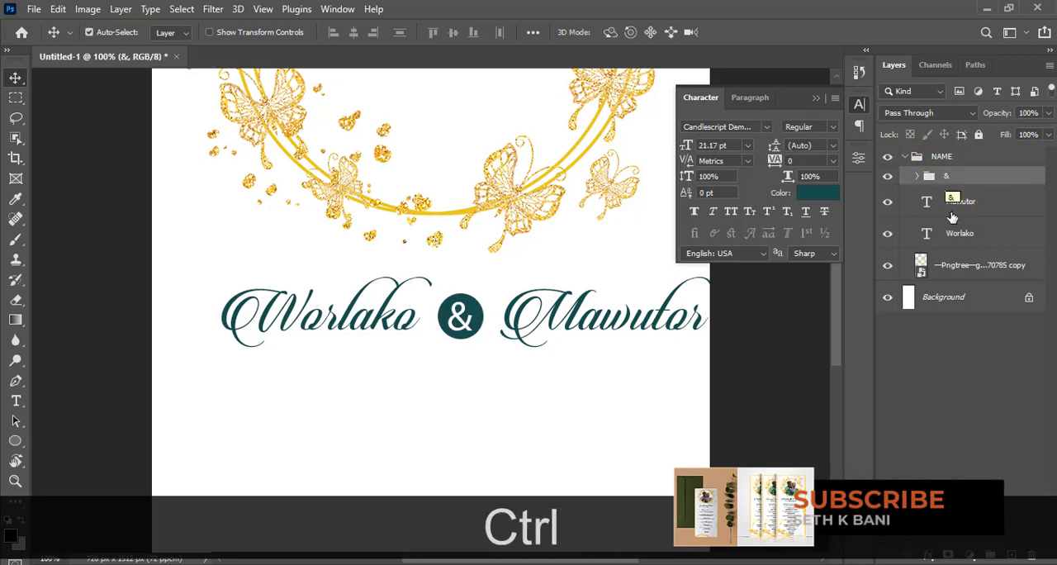
Move the butterfly wreath layer out of the NAME group, collapse the group and check its contents by toggling its visibility
{"action": "left_click", "coordinate": [941, 157], "text": "ctrl"}
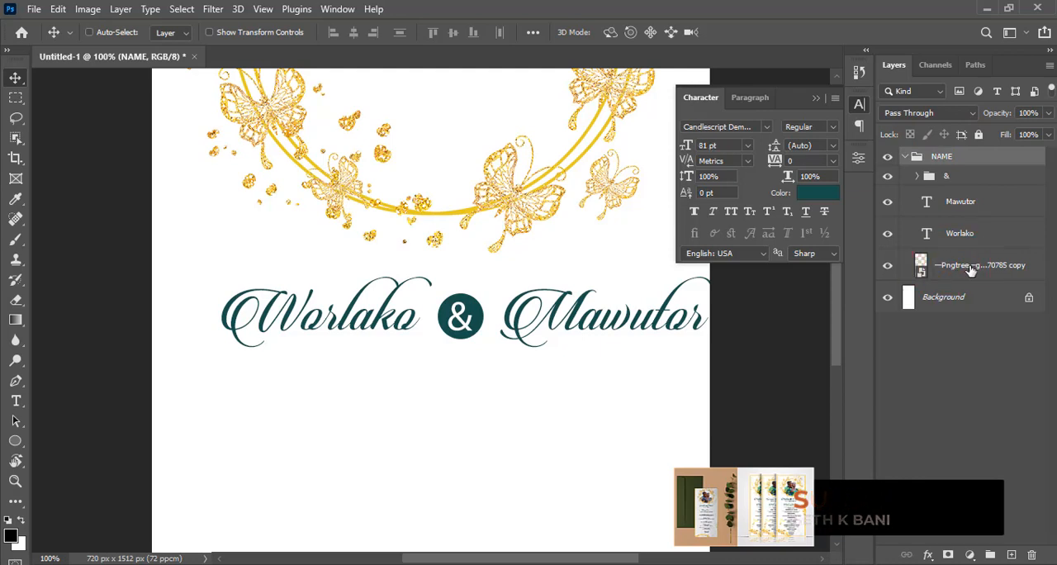
{"action": "left_click_drag", "start_coordinate": [952, 273], "coordinate": [955, 293]}
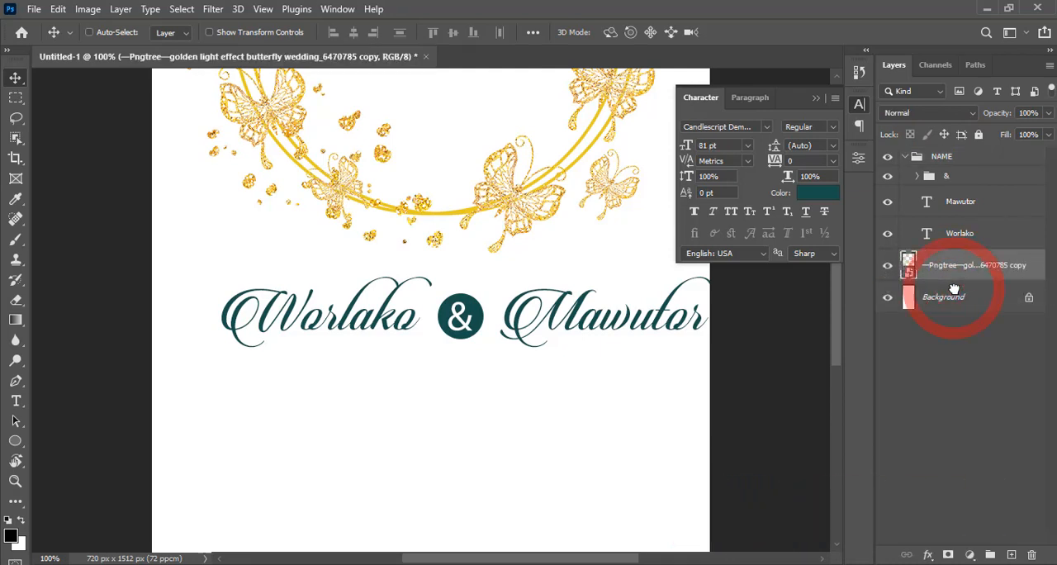
{"action": "left_click", "coordinate": [906, 157]}
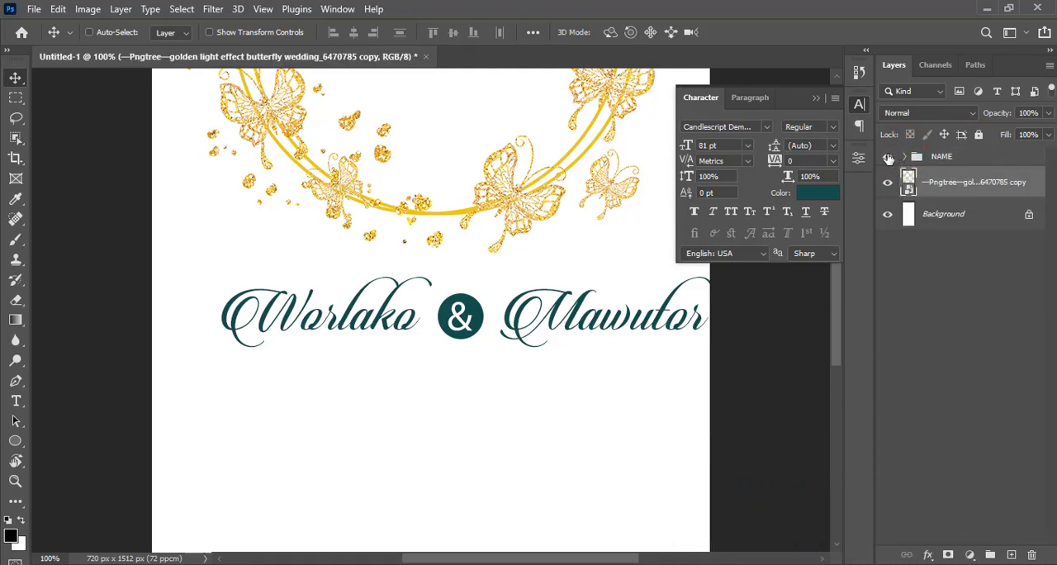
{"action": "left_click", "coordinate": [888, 157]}
{"action": "left_click", "coordinate": [888, 157]}
Show the guides, centre the NAME group horizontally on the page at X 360 px and scale it down about its centre
{"action": "left_click", "coordinate": [946, 163]}
{"action": "key", "text": "ctrl+t"}
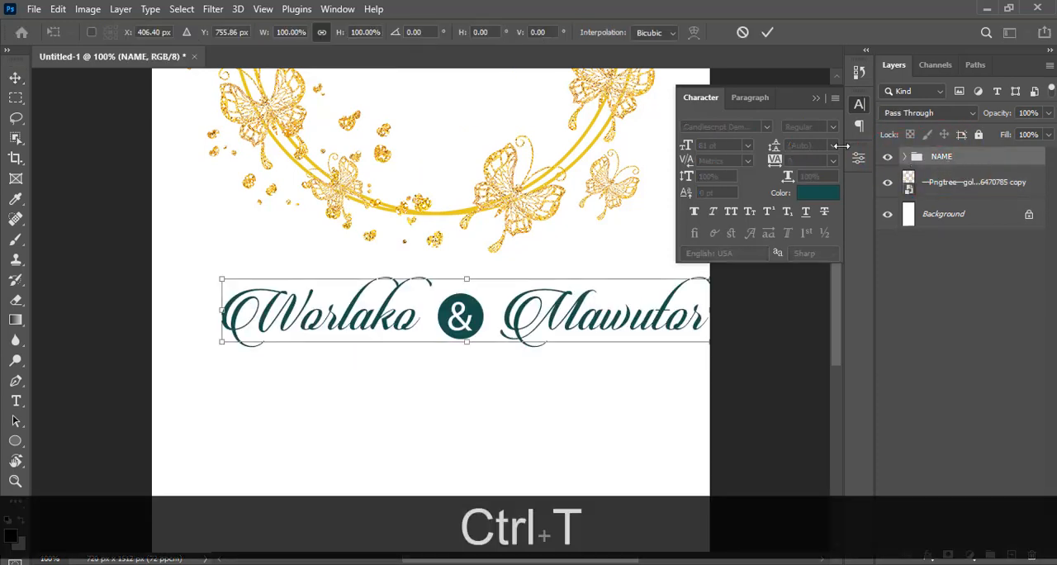
{"action": "key", "text": "ctrl+h"}
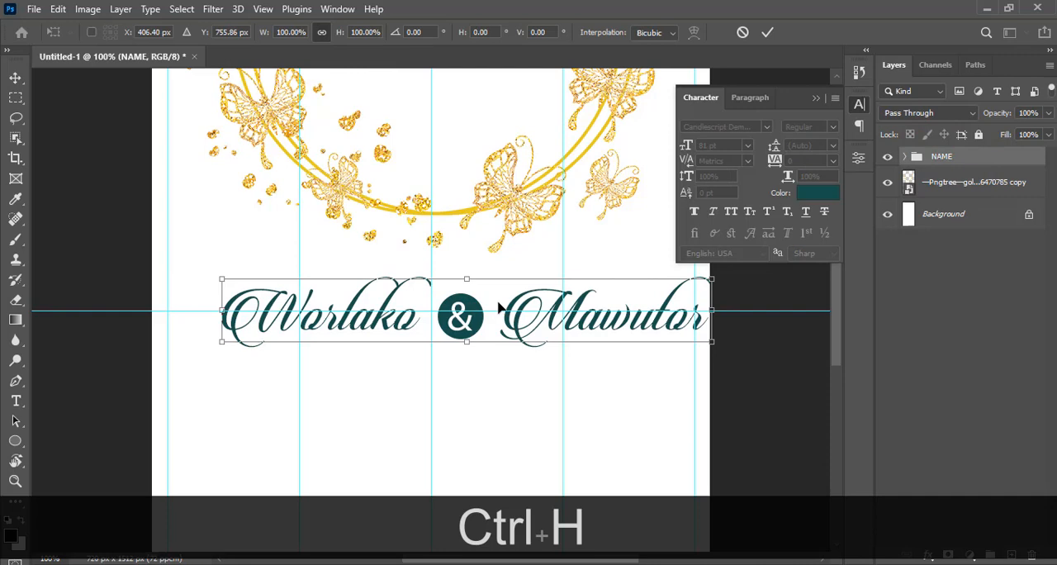
{"action": "left_click_drag", "start_coordinate": [499, 308], "coordinate": [466, 307]}
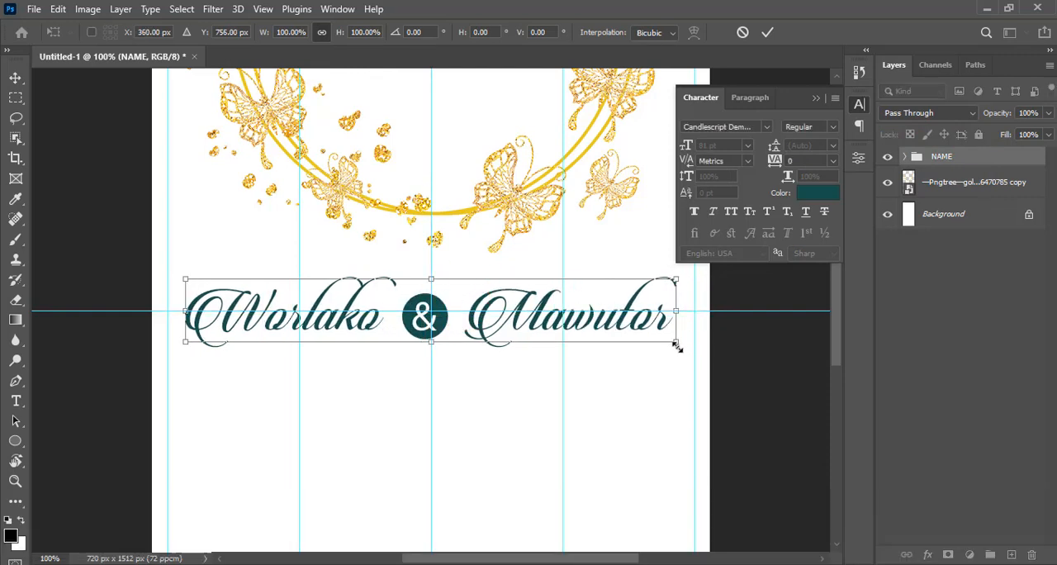
{"action": "key", "text": "alt"}
{"action": "left_click_drag", "start_coordinate": [676, 347], "coordinate": [631, 342]}
{"action": "key", "text": "alt+Return"}
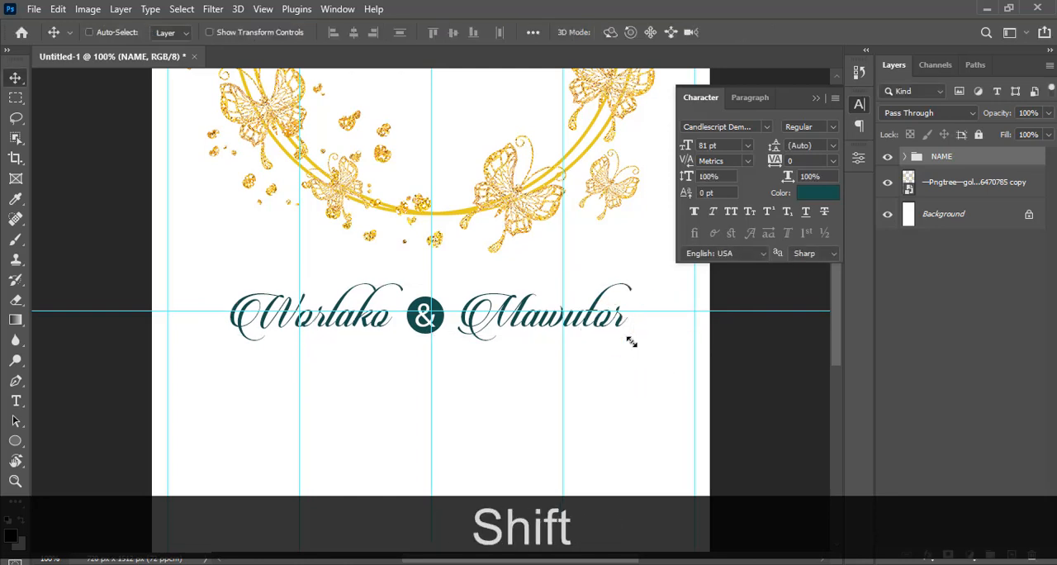
Nudge the NAME group up so the names sit just above the middle horizontal guide
{"action": "key", "text": "shift+Up"}
{"action": "key", "text": "shift+Up"}
{"action": "key", "text": "shift+Up"}
{"action": "key", "text": "shift+Up"}
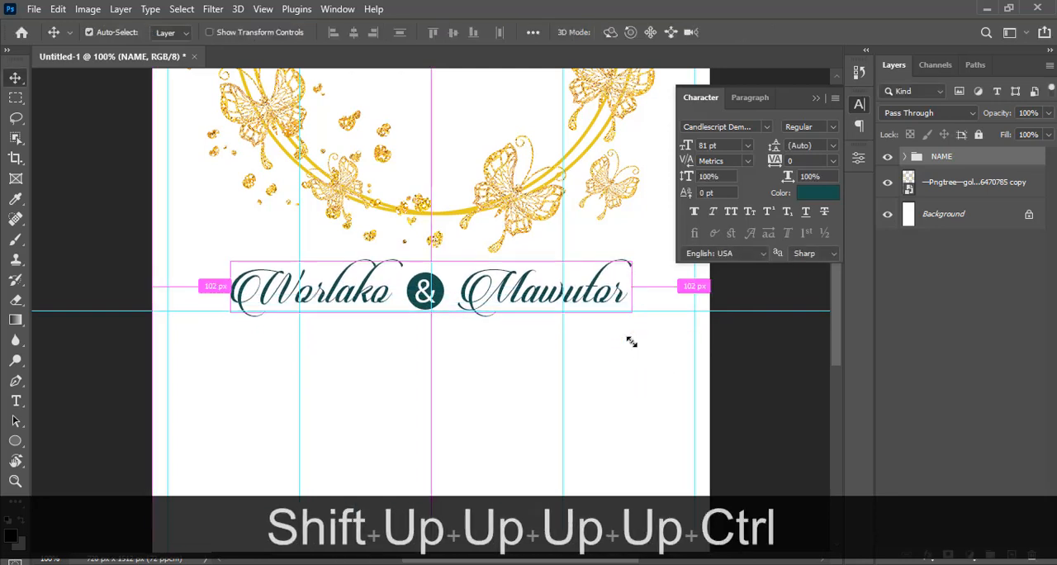
{"action": "key", "text": "ctrl+0"}
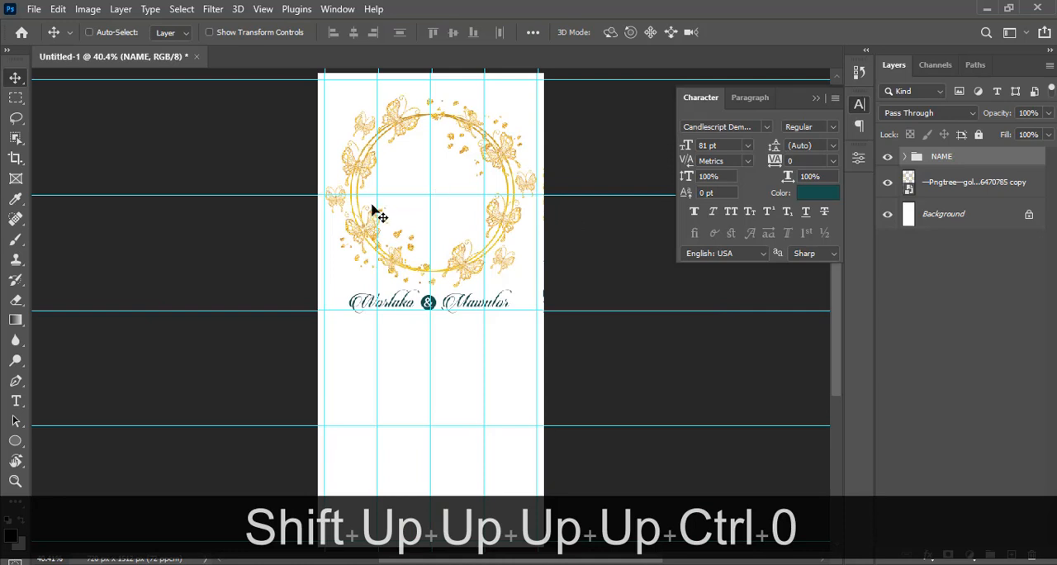
Scale the butterfly wreath down about its centre to 21.19%
{"action": "left_click", "coordinate": [945, 195]}
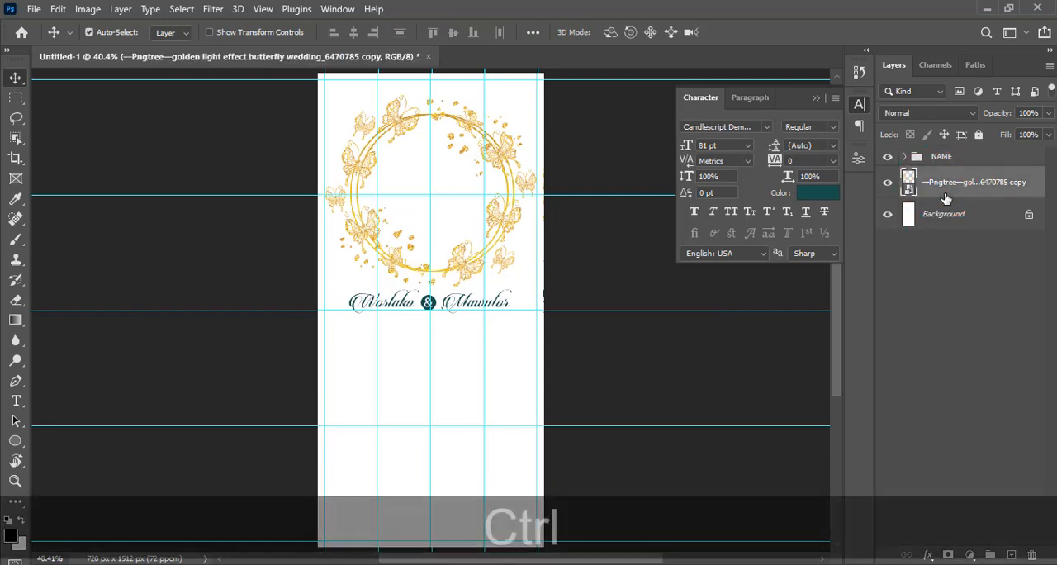
{"action": "key", "text": "ctrl+t"}
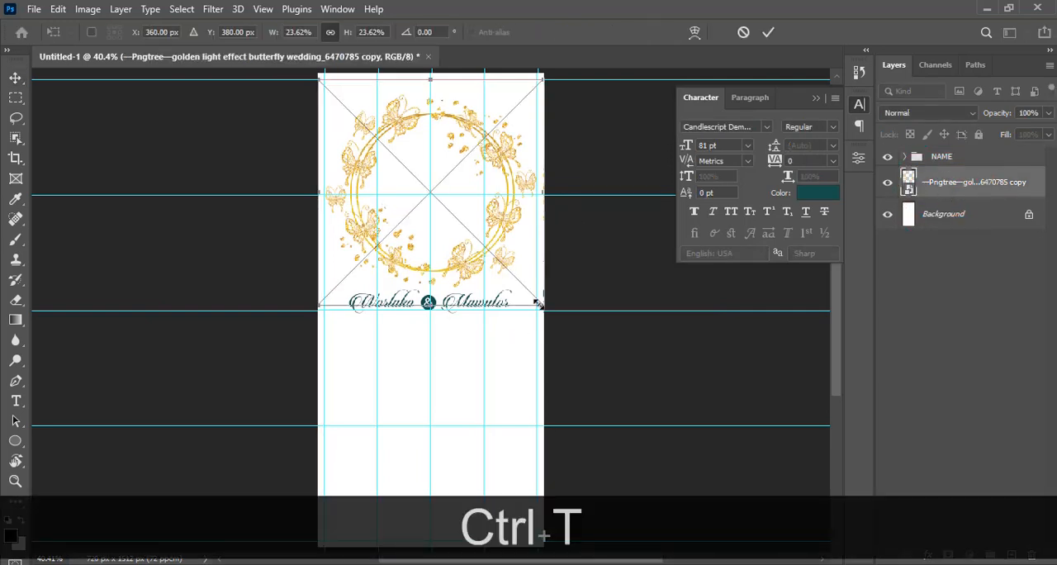
{"action": "left_click_drag", "start_coordinate": [538, 303], "coordinate": [520, 300]}
{"action": "key", "text": "alt+Return"}
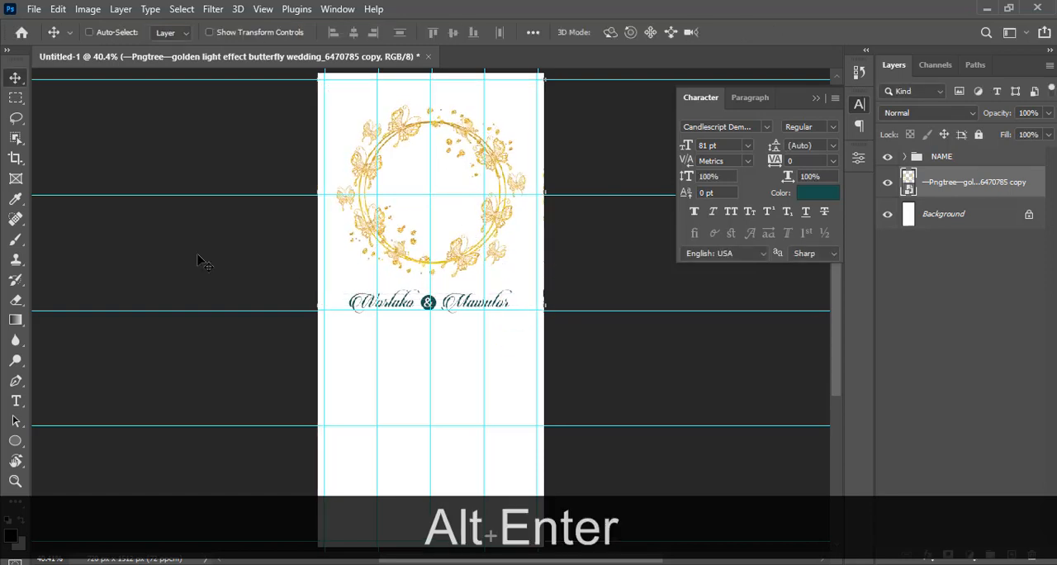
Show the rulers and add four vertical guides along the outer left and right edges of the names and the butterfly wreath
{"action": "key", "text": "ctrl+h"}
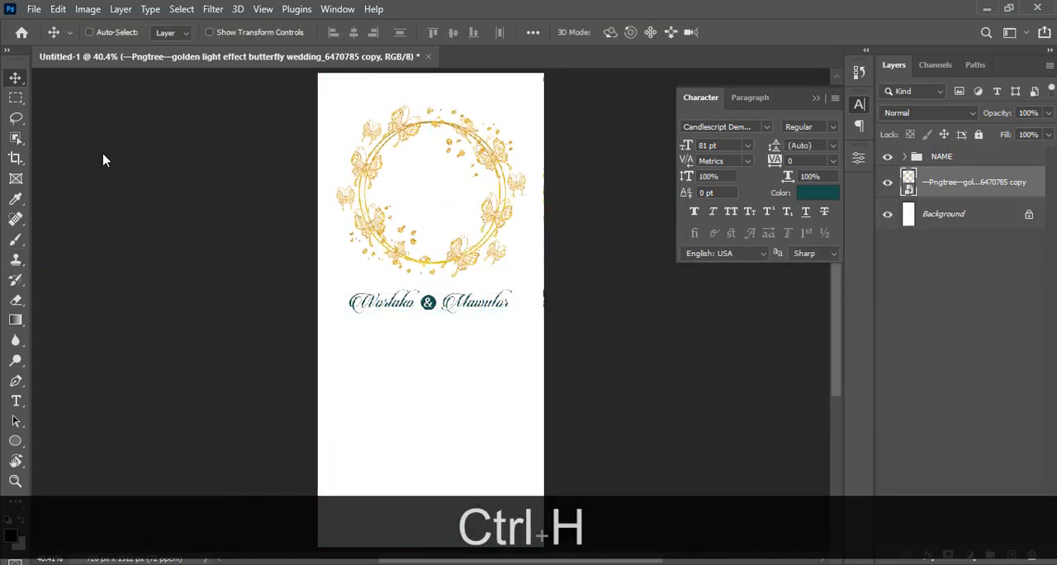
{"action": "key", "text": "ctrl+h"}
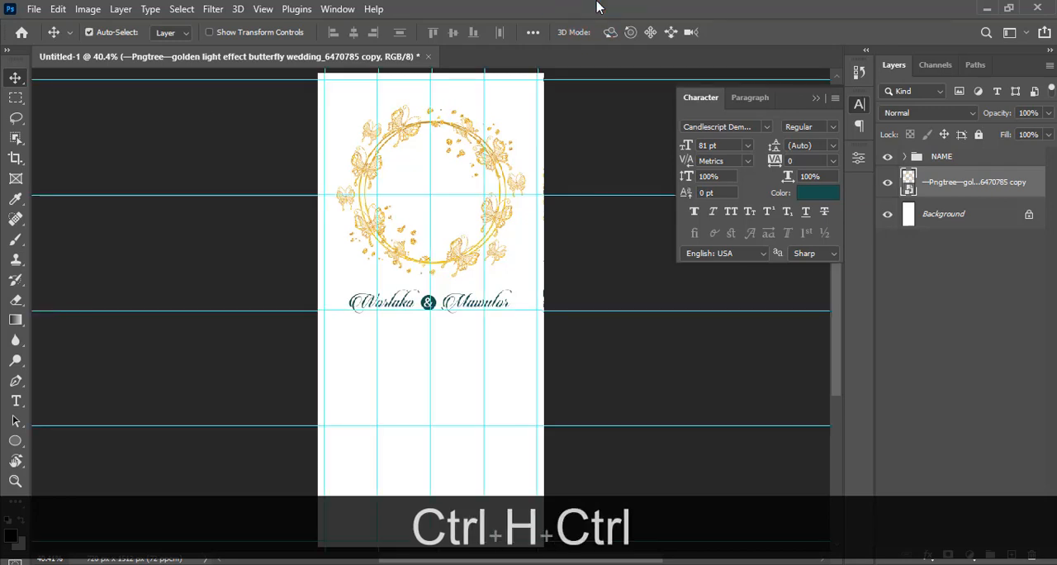
{"action": "key", "text": "ctrl+r"}
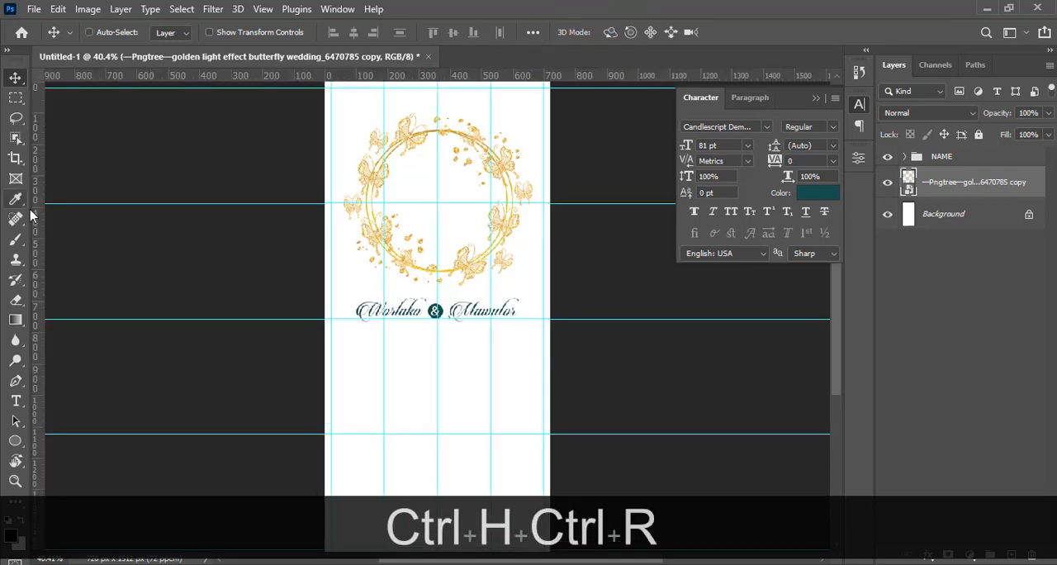
{"action": "left_click_drag", "start_coordinate": [34, 213], "coordinate": [341, 211]}
{"action": "left_click_drag", "start_coordinate": [352, 216], "coordinate": [355, 214]}
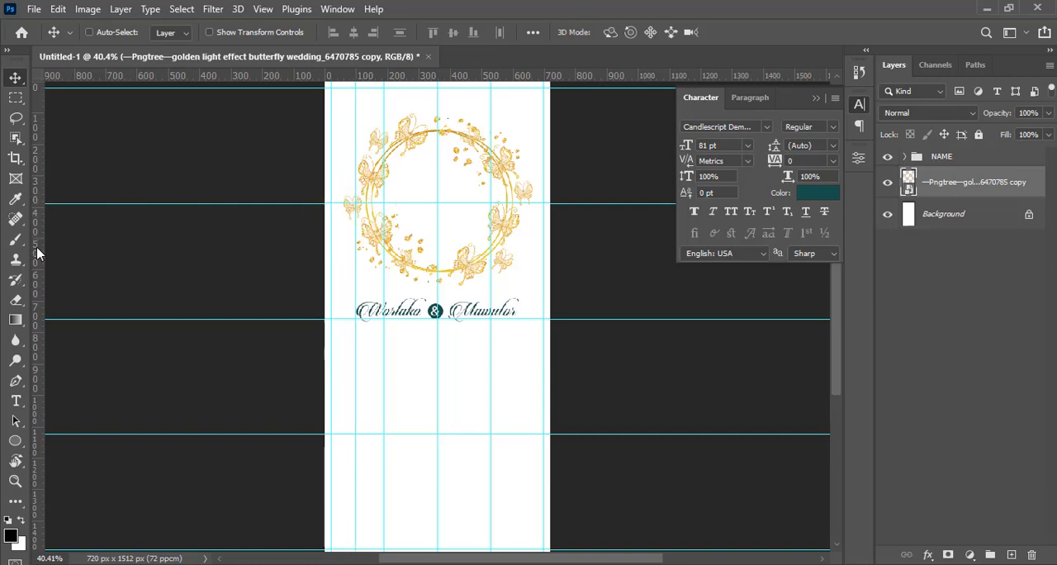
{"action": "left_click_drag", "start_coordinate": [37, 253], "coordinate": [512, 262]}
{"action": "left_click_drag", "start_coordinate": [36, 232], "coordinate": [343, 227]}
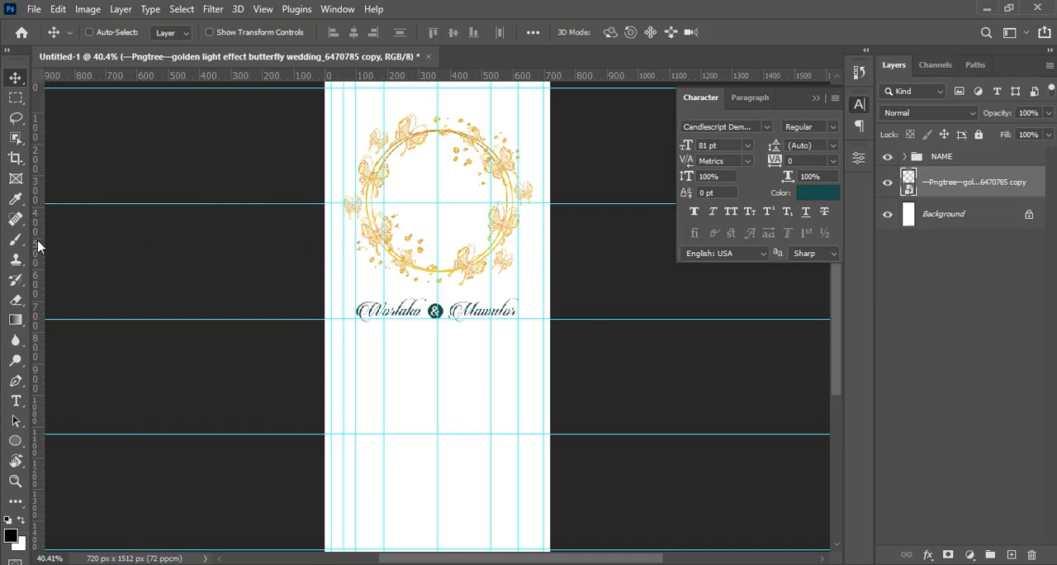
{"action": "left_click_drag", "start_coordinate": [37, 247], "coordinate": [531, 253]}
{"action": "key", "text": "ctrl"}
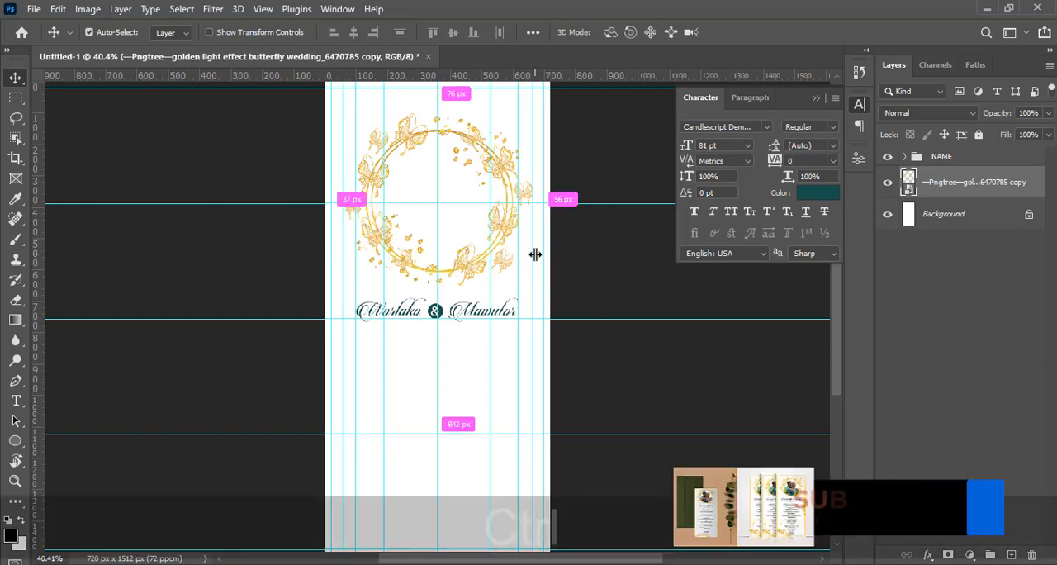
Check the butterfly wreath's transform bounds against the guides and hide the guides
{"action": "key", "text": "ctrl+0"}
{"action": "key", "text": "ctrl+minus"}
{"action": "key", "text": "ctrl+plus"}
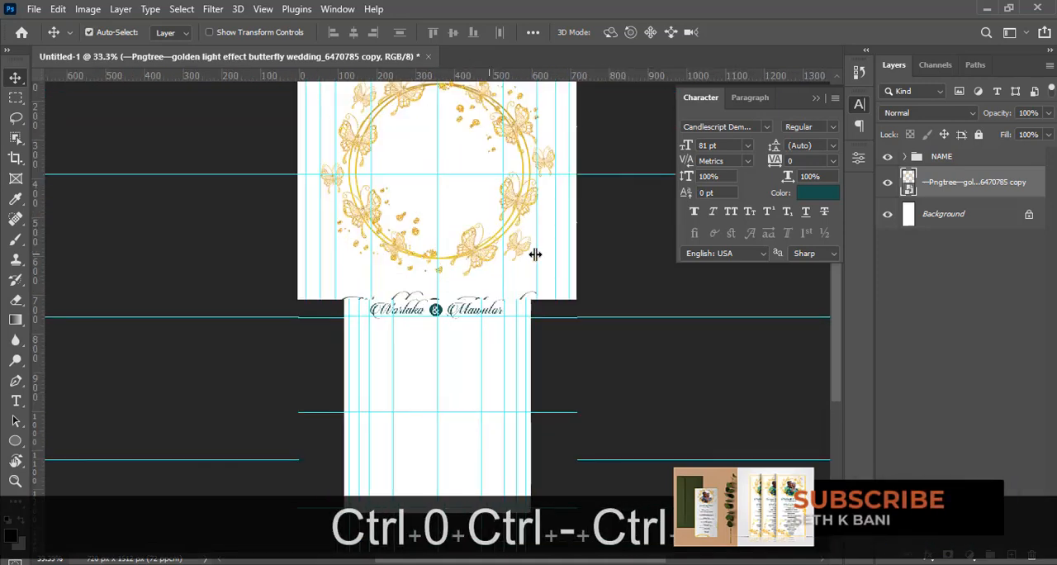
{"action": "key", "text": "ctrl+0"}
{"action": "key", "text": "ctrl+equal"}
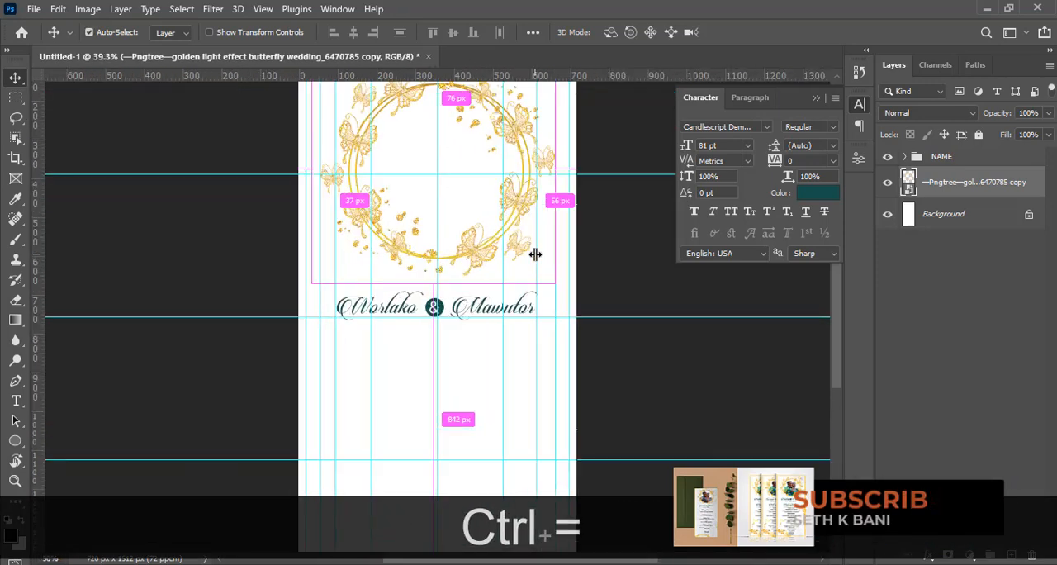
{"action": "key", "text": "ctrl+equal"}
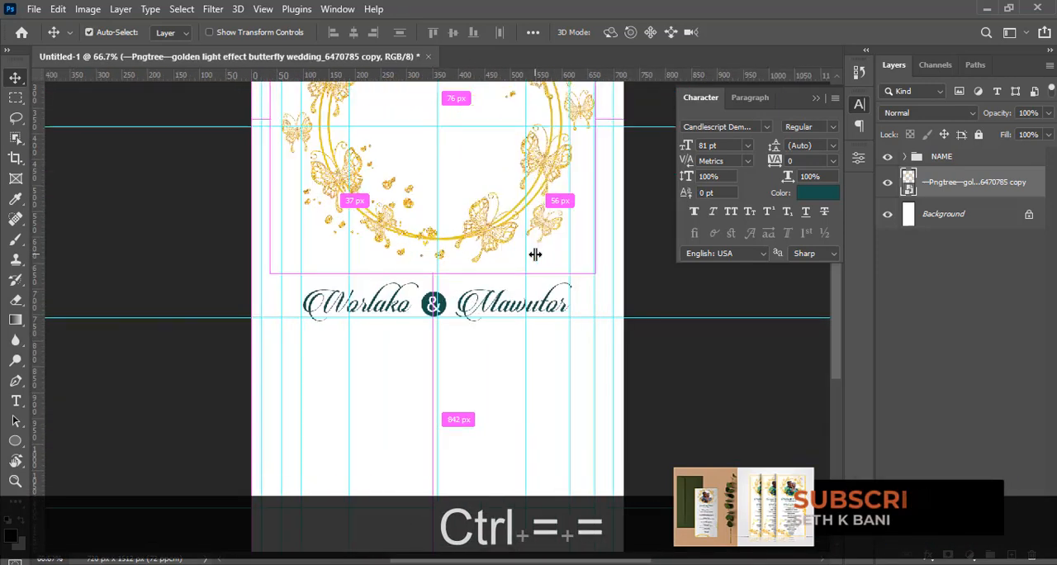
{"action": "left_click", "coordinate": [817, 97]}
{"action": "left_click", "coordinate": [835, 240]}
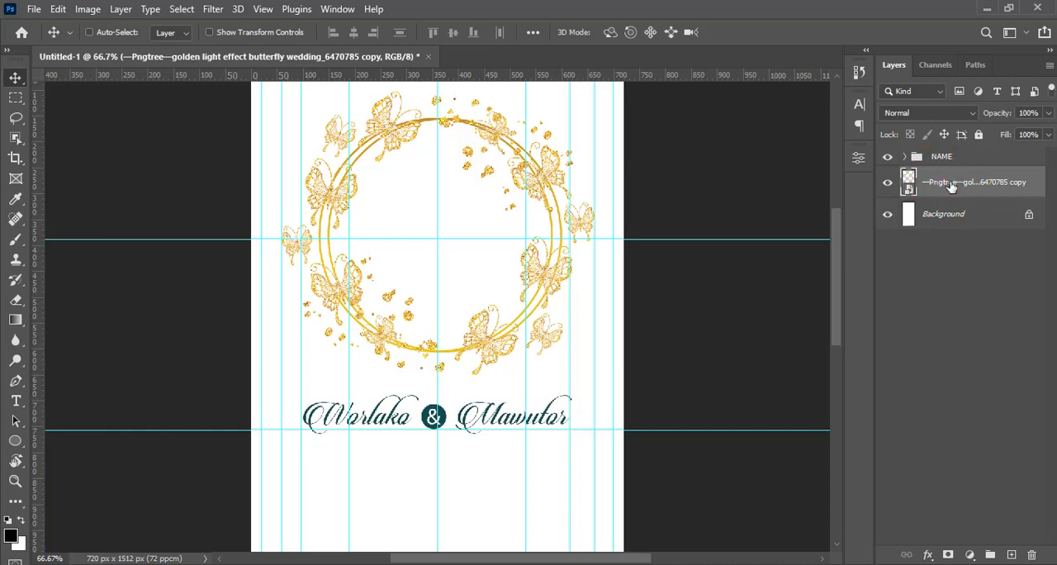
{"action": "key", "text": "ctrl+t"}
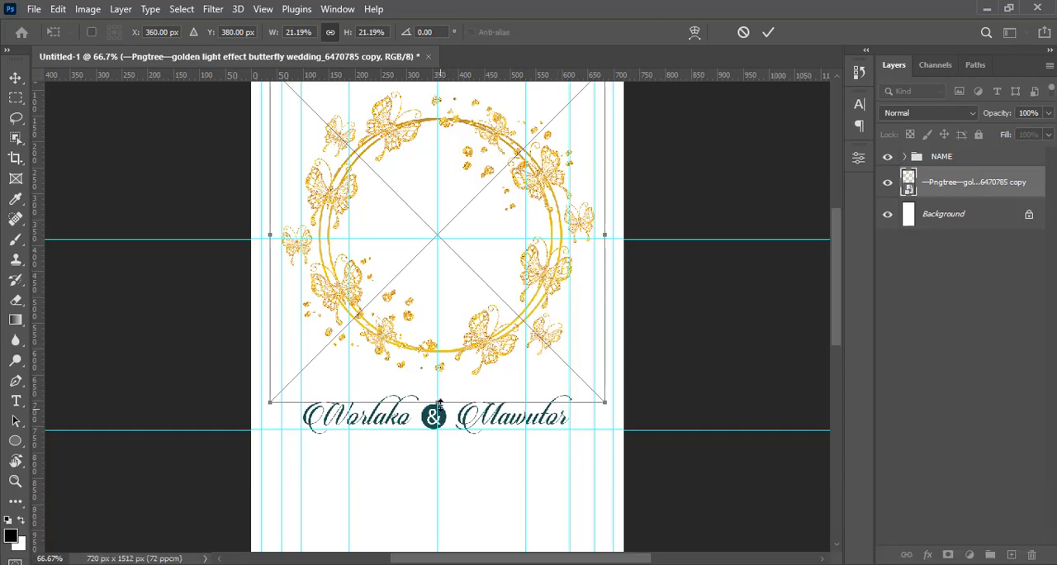
{"action": "key", "text": "Return"}
{"action": "key", "text": "ctrl+h"}
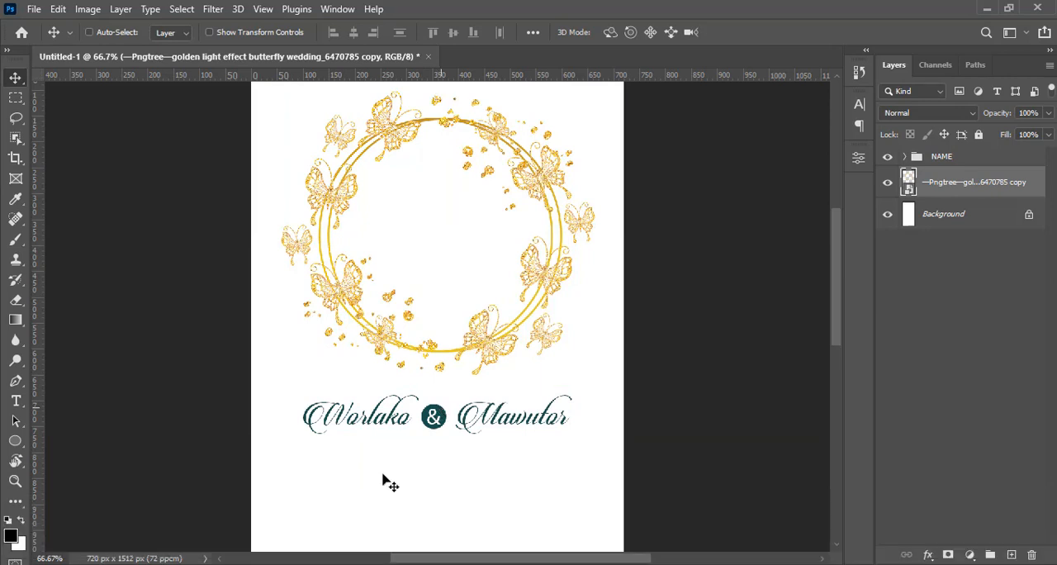
Place the couple's photo "Background copy 2.png" from the DONE folder into the flyer and scale it down about its centre
{"action": "left_click", "coordinate": [356, 562]}
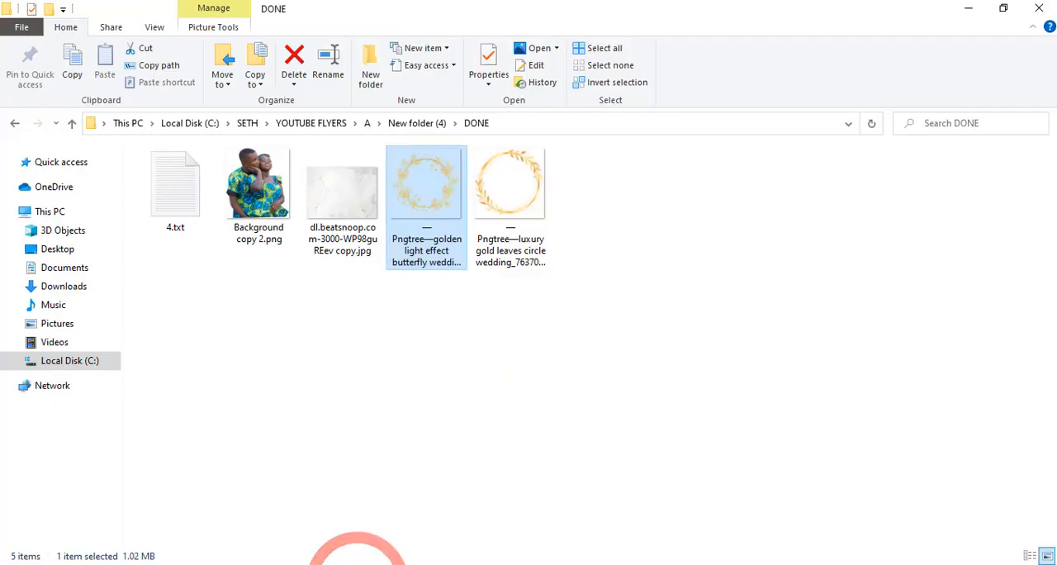
{"action": "left_click", "coordinate": [259, 186]}
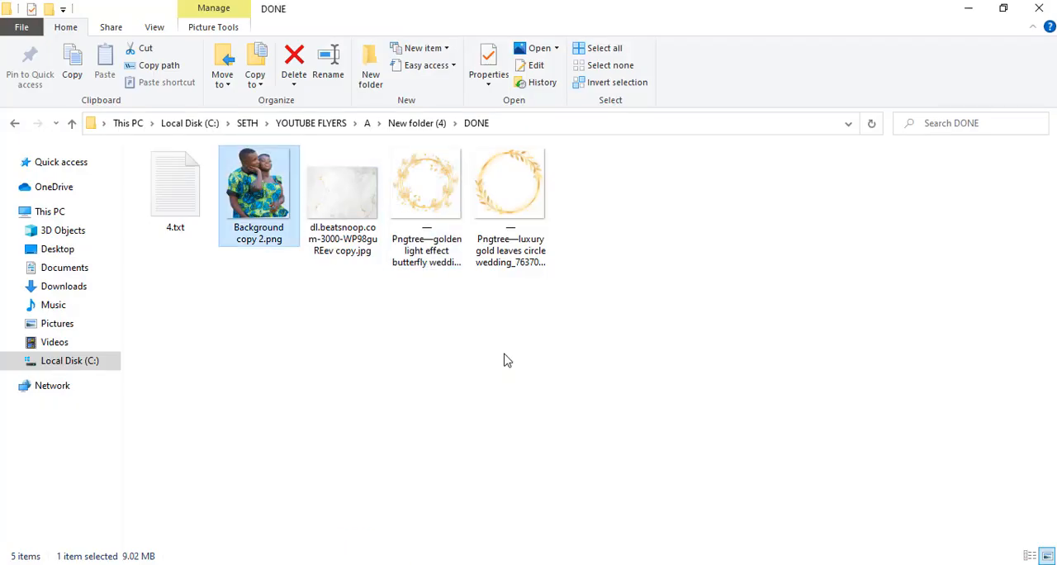
{"action": "left_click_drag", "start_coordinate": [505, 356], "coordinate": [455, 367]}
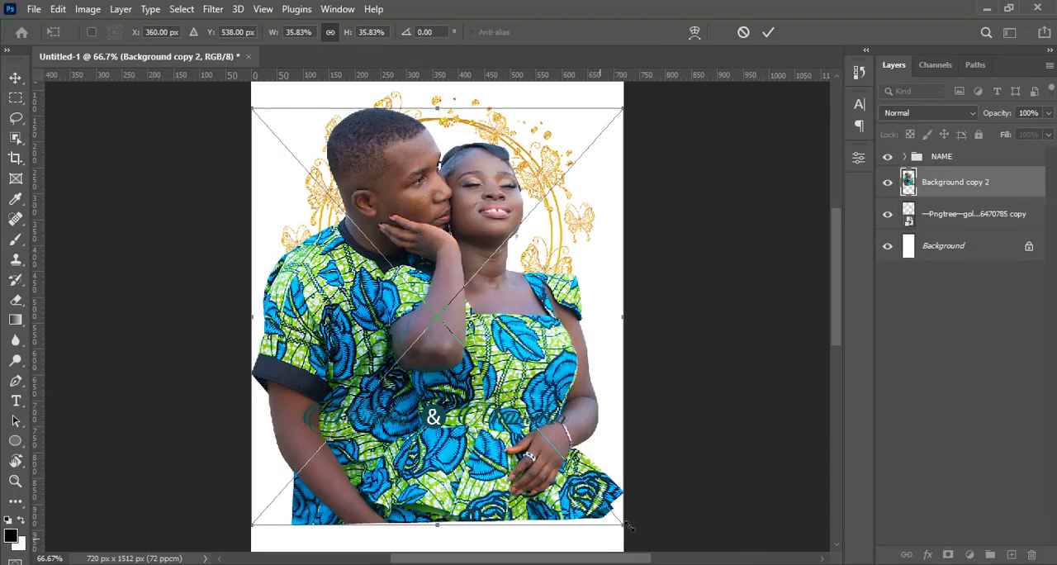
{"action": "left_click_drag", "start_coordinate": [626, 529], "coordinate": [534, 460]}
{"action": "key", "text": "alt+Return"}
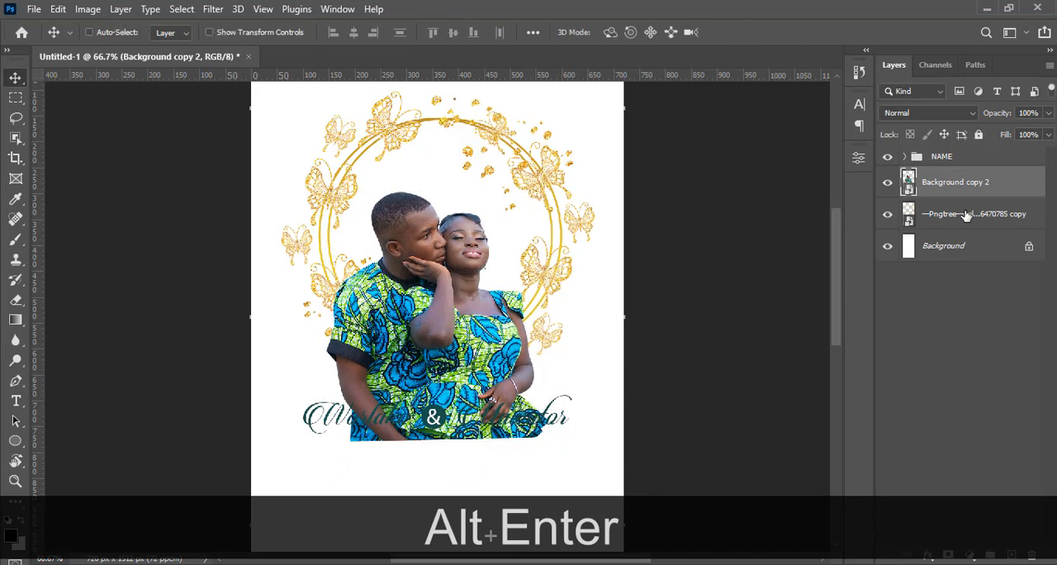
Put the couple's photo layer beneath the butterfly wreath layer and nudge the photo up and slightly right within the ring
{"action": "left_click_drag", "start_coordinate": [946, 196], "coordinate": [936, 214]}
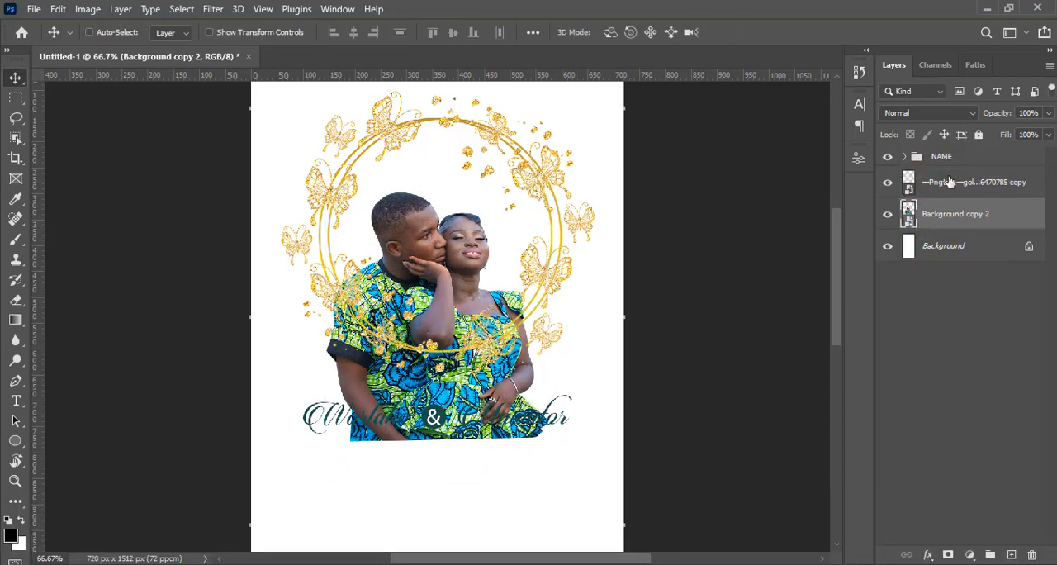
{"action": "key", "text": "v"}
{"action": "key", "text": "shift+Up"}
{"action": "key", "text": "shift+Up"}
{"action": "key", "text": "shift+Up"}
{"action": "key", "text": "shift+Up"}
{"action": "key", "text": "shift+Up"}
{"action": "key", "text": "shift+Up"}
{"action": "key", "text": "shift+Up"}
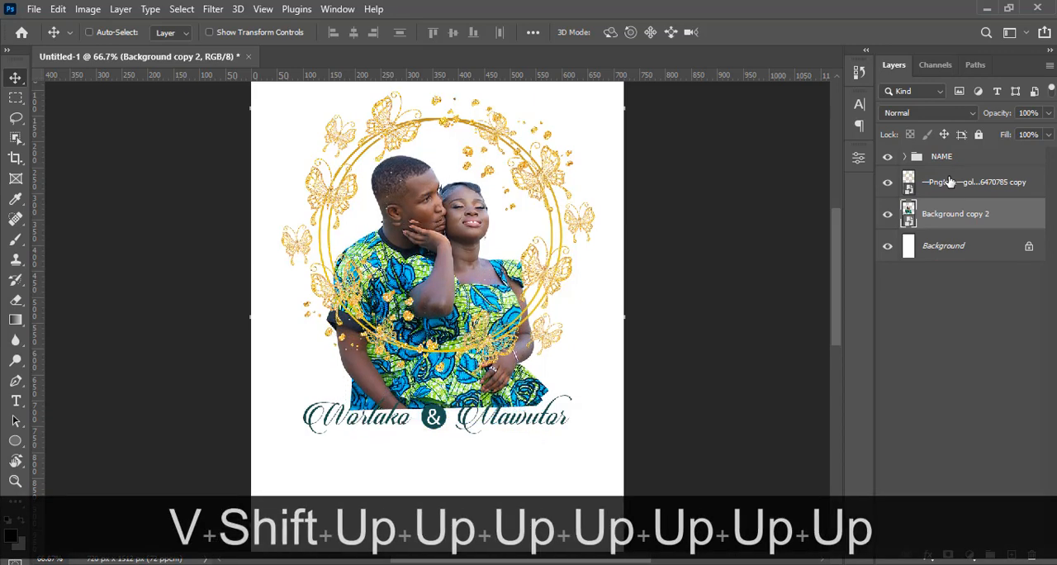
{"action": "key", "text": "shift+Up"}
{"action": "key", "text": "shift+Up"}
{"action": "key", "text": "shift+Right"}
{"action": "key", "text": "shift+Right"}
{"action": "key", "text": "shift+Right"}
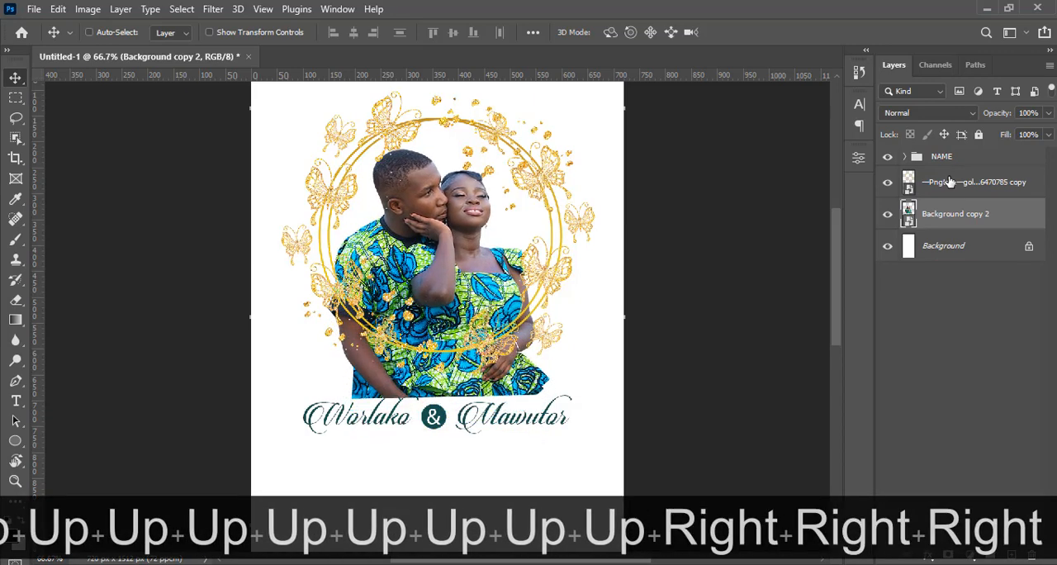
{"action": "key", "text": "Right"}
{"action": "key", "text": "Right"}
{"action": "key", "text": "Right"}
{"action": "key", "text": "Right"}
{"action": "key", "text": "Right"}
{"action": "key", "text": "Right"}
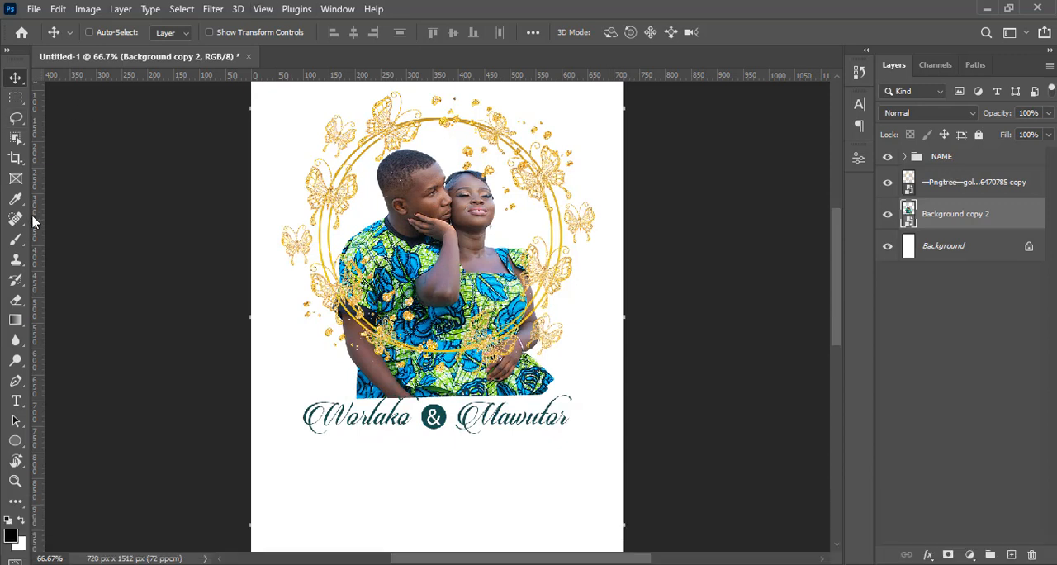
Draw a black 460 x 460 px circle with the Ellipse tool over the wreath's ring, directly above the couple's photo layer
{"action": "left_click", "coordinate": [15, 443]}
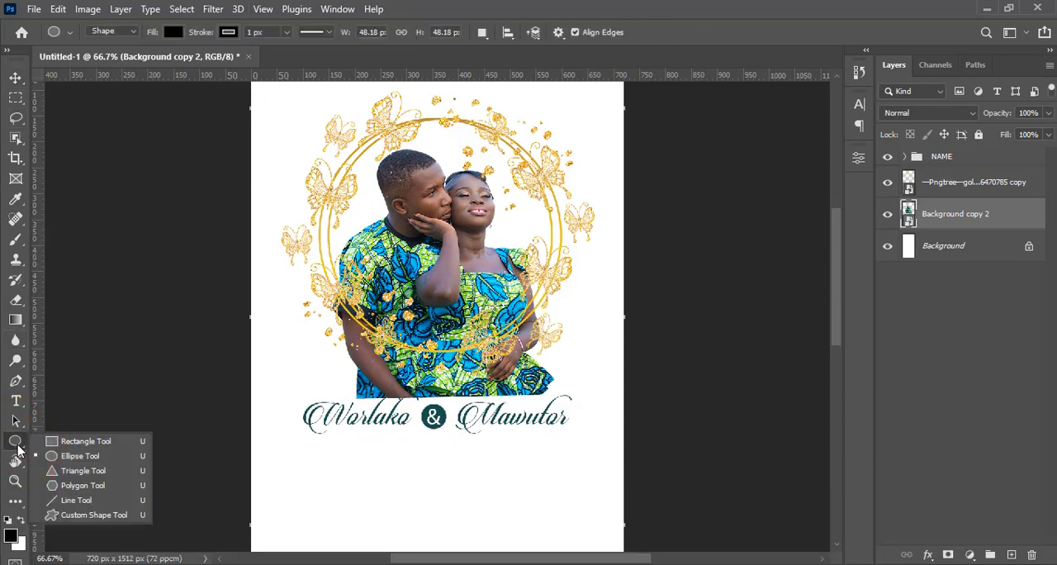
{"action": "left_click", "coordinate": [60, 460]}
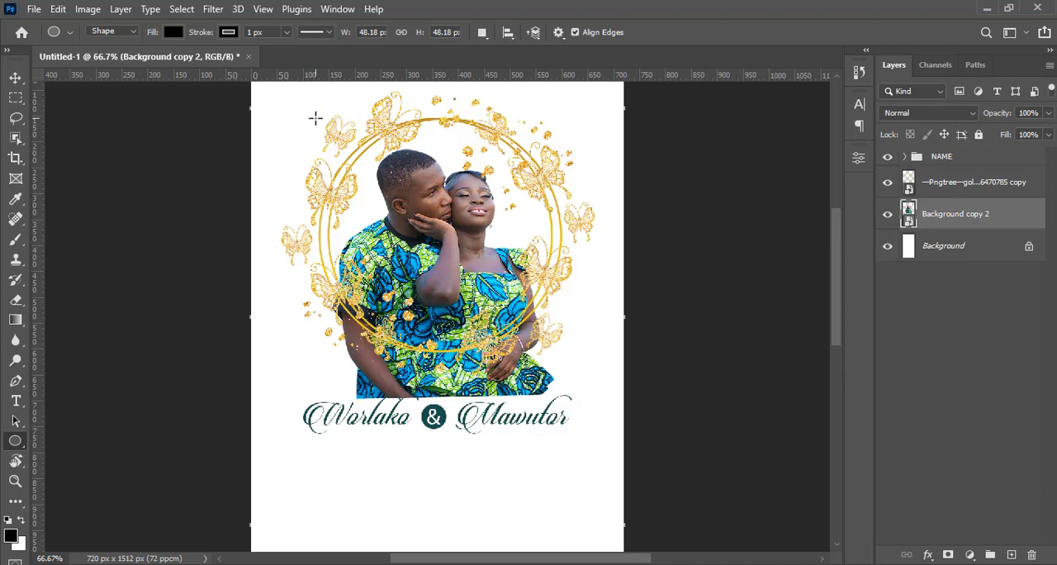
{"action": "left_click_drag", "start_coordinate": [315, 118], "coordinate": [574, 356]}
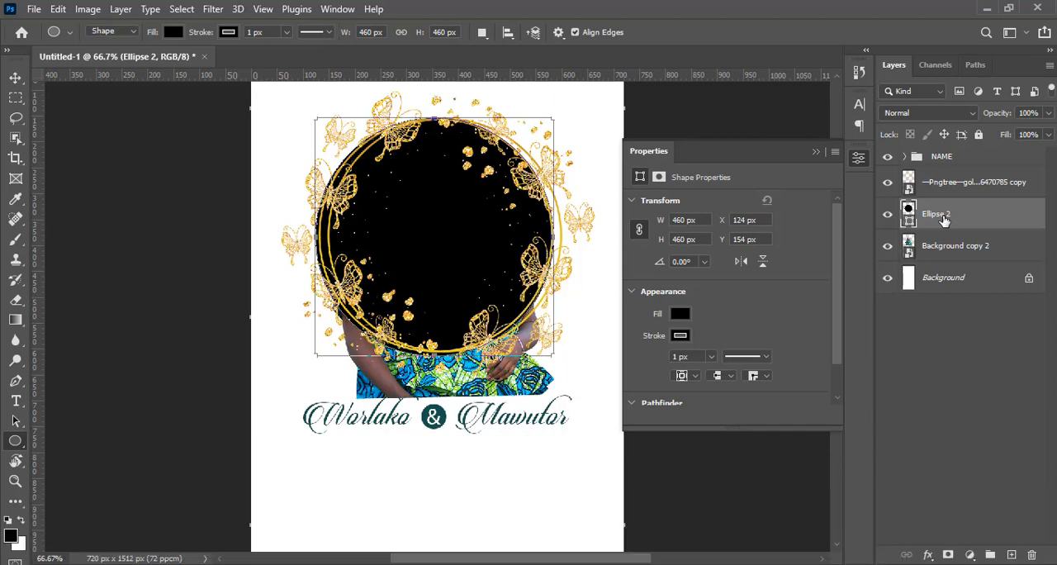
Nudge the black circle right with the Move tool to X 130.5 px to centre it within the wreath's ring
{"action": "left_click", "coordinate": [944, 219]}
{"action": "key", "text": "shift+Right"}
{"action": "key", "text": "shift+Right"}
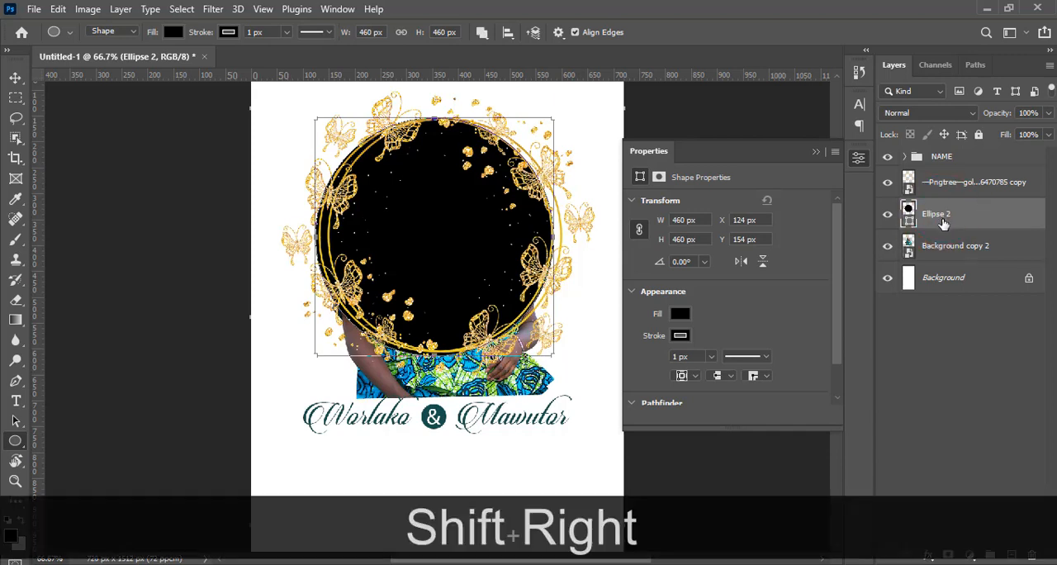
{"action": "key", "text": "v"}
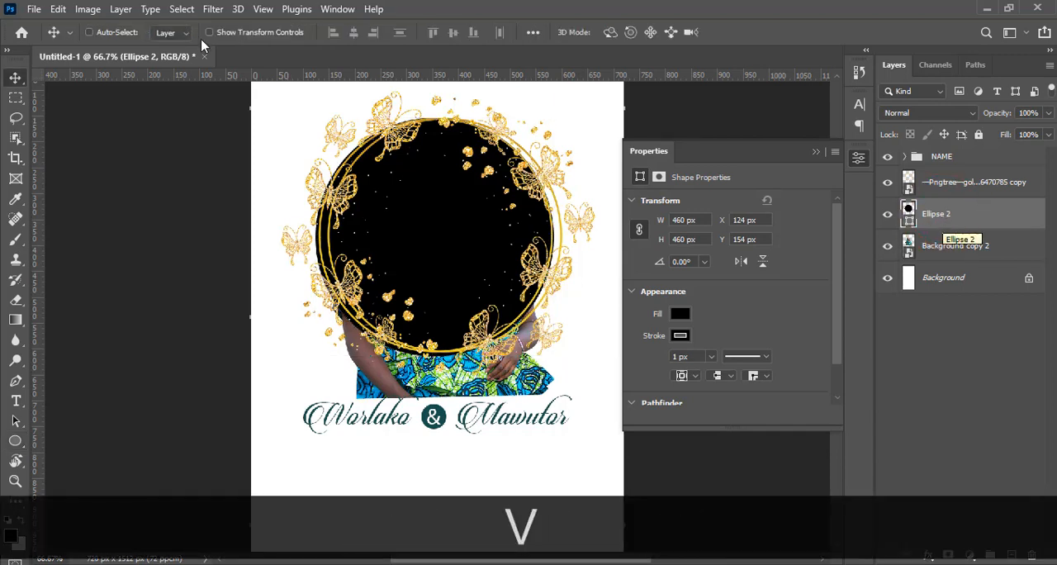
{"action": "right_click", "coordinate": [15, 80]}
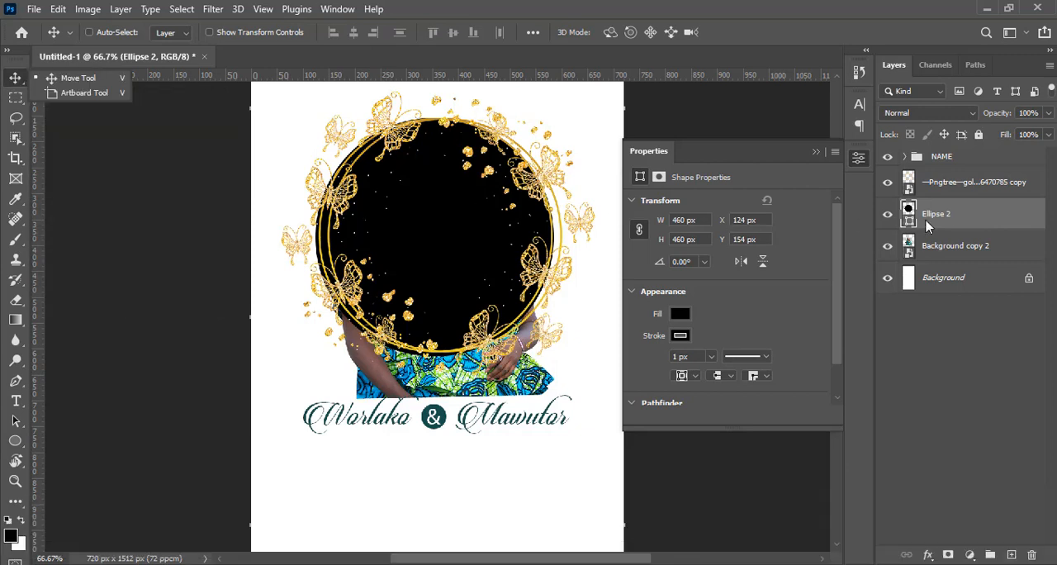
{"action": "key", "text": "shift+Right"}
{"action": "key", "text": "Right"}
{"action": "key", "text": "Right"}
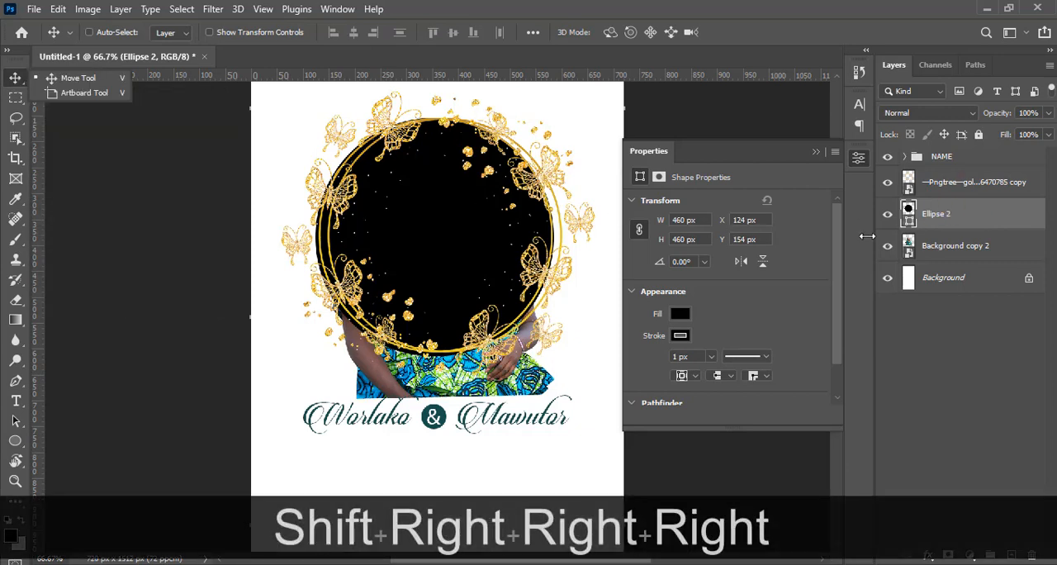
{"action": "key", "text": "v"}
{"action": "key", "text": "Right"}
{"action": "key", "text": "Right"}
{"action": "key", "text": "Right"}
{"action": "key", "text": "Right"}
{"action": "key", "text": "Right"}
{"action": "key", "text": "Right"}
{"action": "key", "text": "Right"}
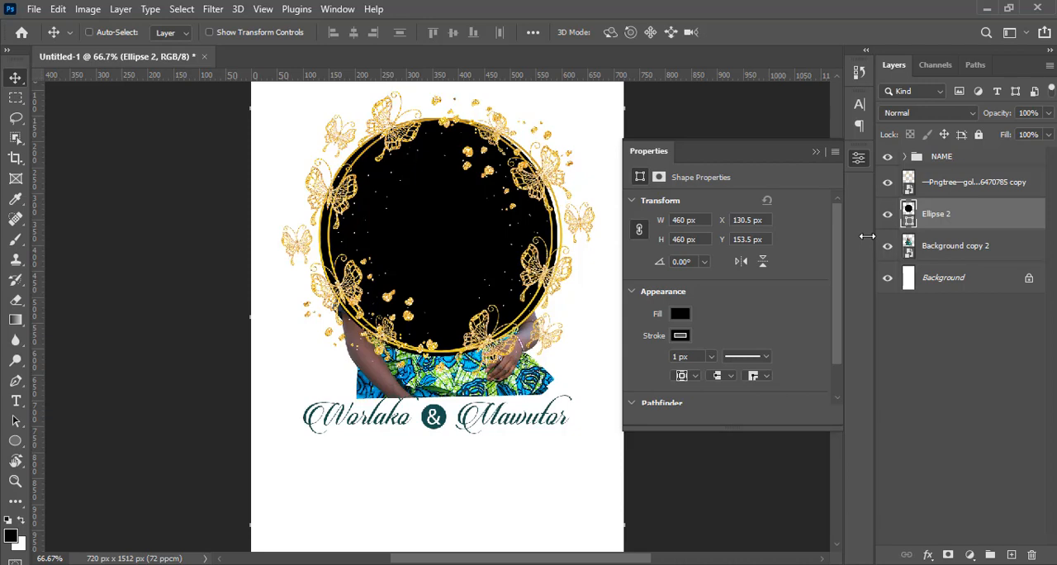
Nudge the black circle up to Y 145.5 px so its lower edge follows the golden ring
{"action": "key", "text": "Up"}
{"action": "key", "text": "Up"}
{"action": "key", "text": "Up"}
{"action": "key", "text": "Up"}
Fine-tune the black circle's position in small nudges so its edge lies between the wreath's two gold rings
{"action": "key", "text": "ctrl+equal"}
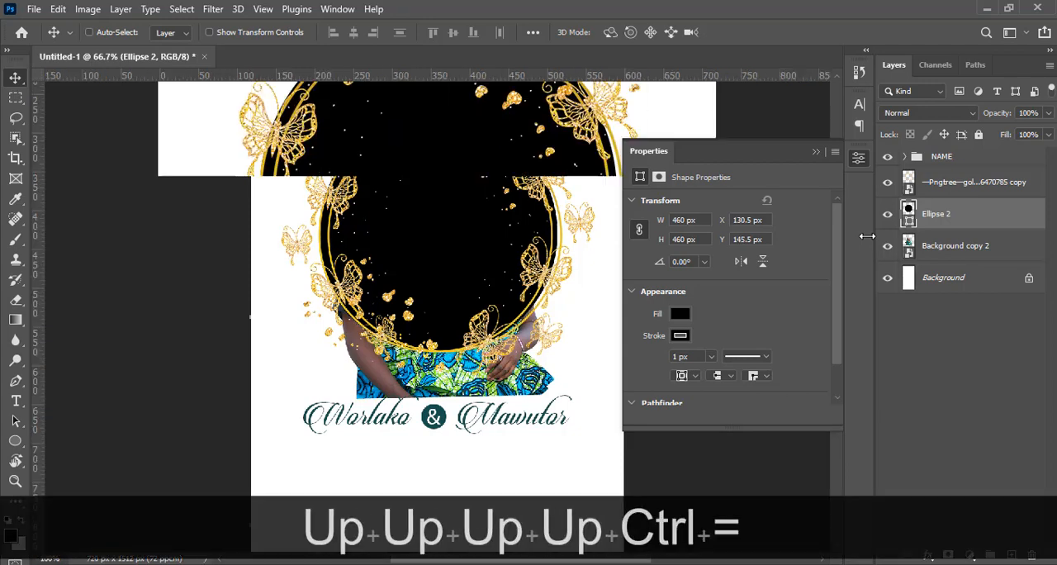
{"action": "key", "text": "ctrl+equal"}
{"action": "key", "text": "ctrl+equal"}
{"action": "key", "text": "ctrl+minus"}
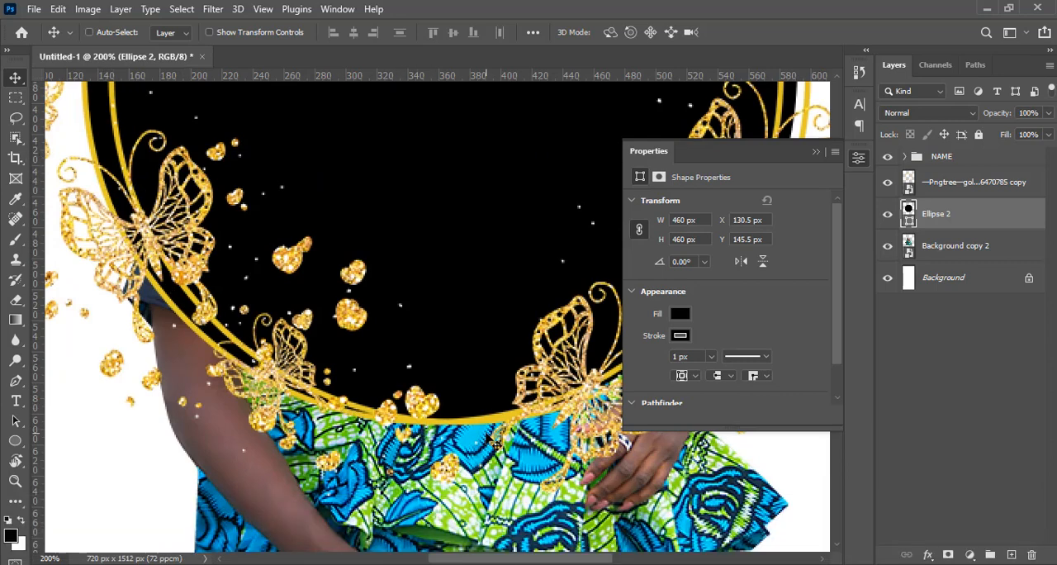
{"action": "left_click", "coordinate": [816, 152]}
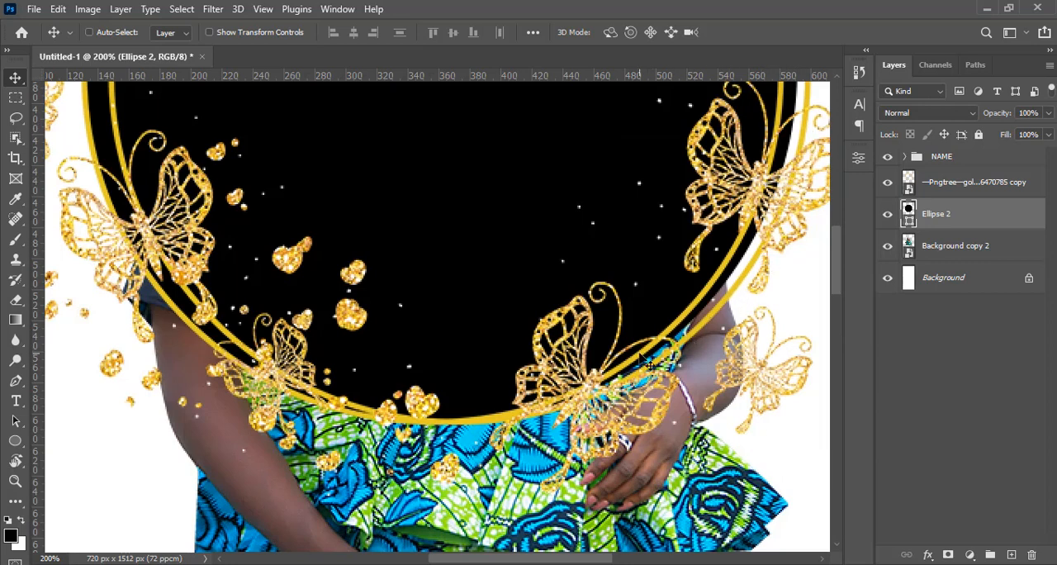
{"action": "key", "text": "Right"}
{"action": "key", "text": "Right"}
{"action": "key", "text": "Right"}
{"action": "key", "text": "Right"}
{"action": "key", "text": "Right"}
{"action": "key", "text": "Right"}
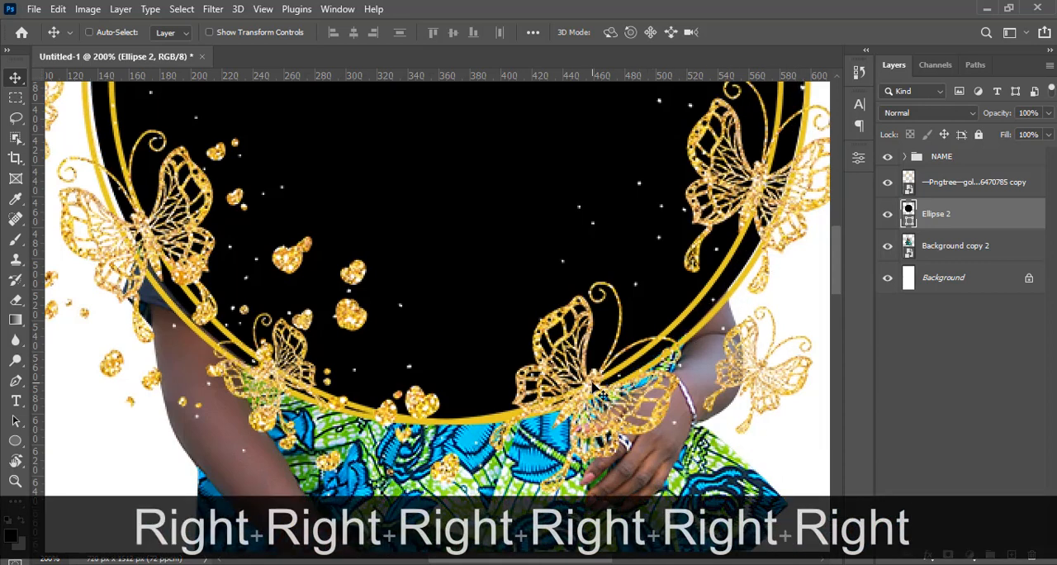
{"action": "key", "text": "Down"}
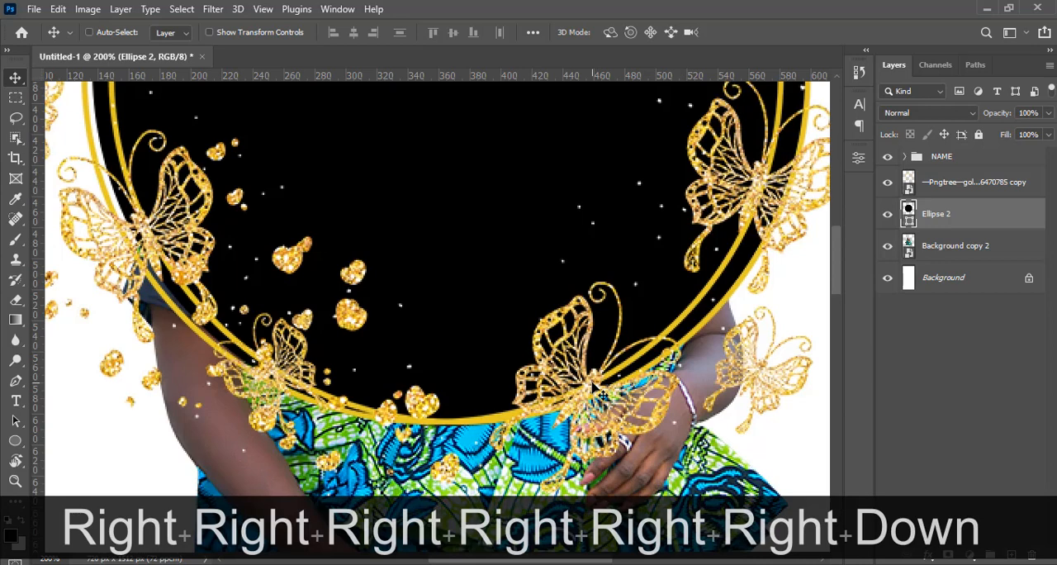
{"action": "key", "text": "Left"}
{"action": "key", "text": "Left"}
{"action": "key", "text": "Left"}
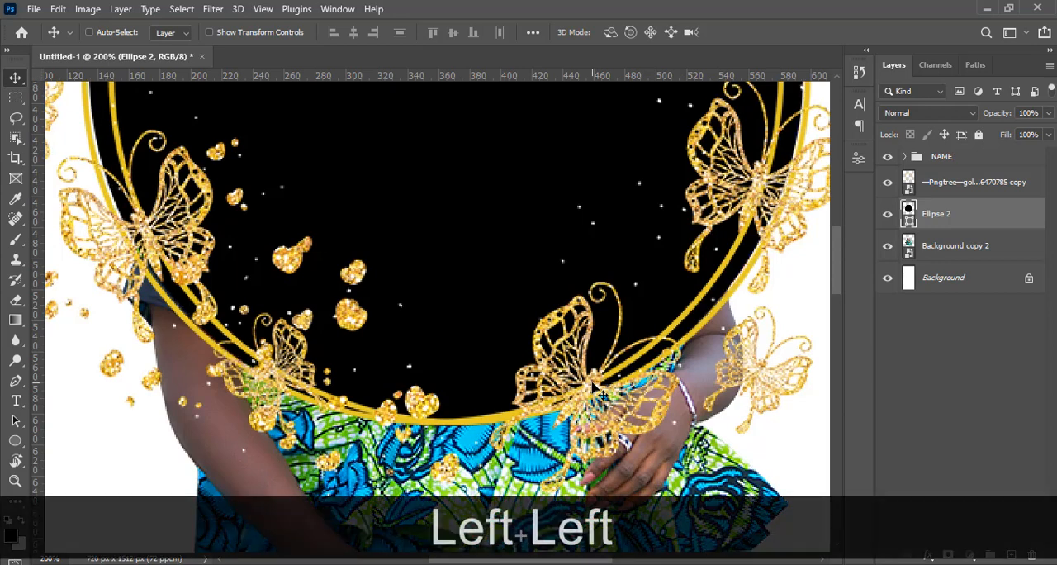
{"action": "key", "text": "Down"}
{"action": "key", "text": "Up"}
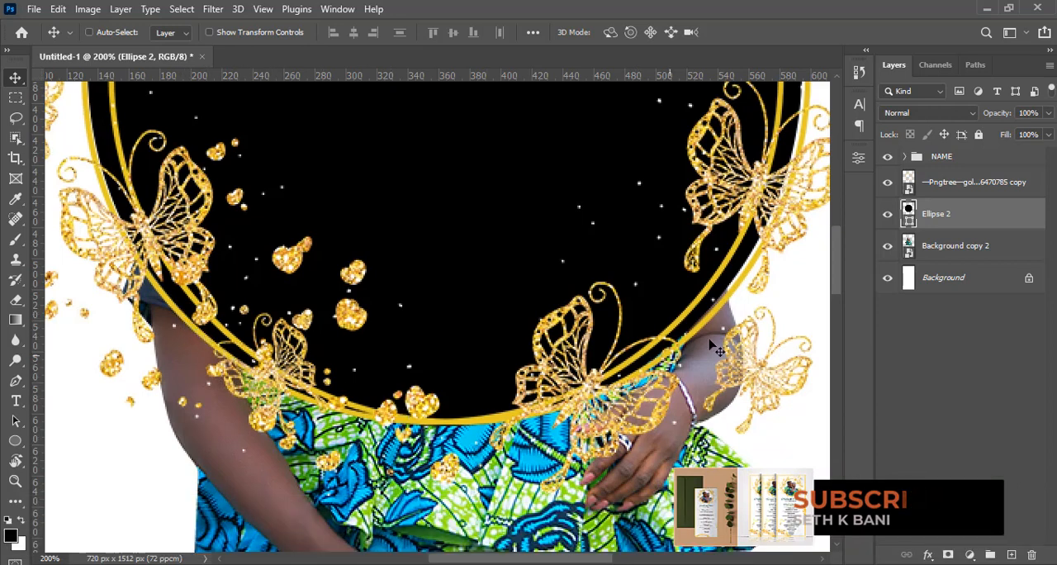
Load the circle's outline as a selection, hide the circle layer, and mask the couple's photo layer with that selection
{"action": "left_click", "coordinate": [908, 212], "text": "ctrl"}
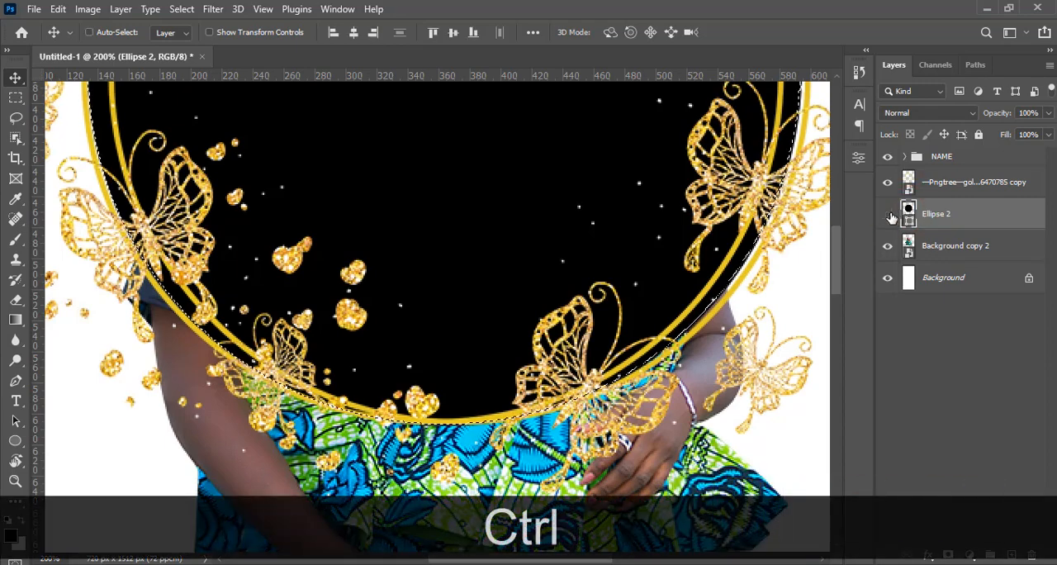
{"action": "left_click", "coordinate": [889, 214]}
{"action": "key", "text": "ctrl+0"}
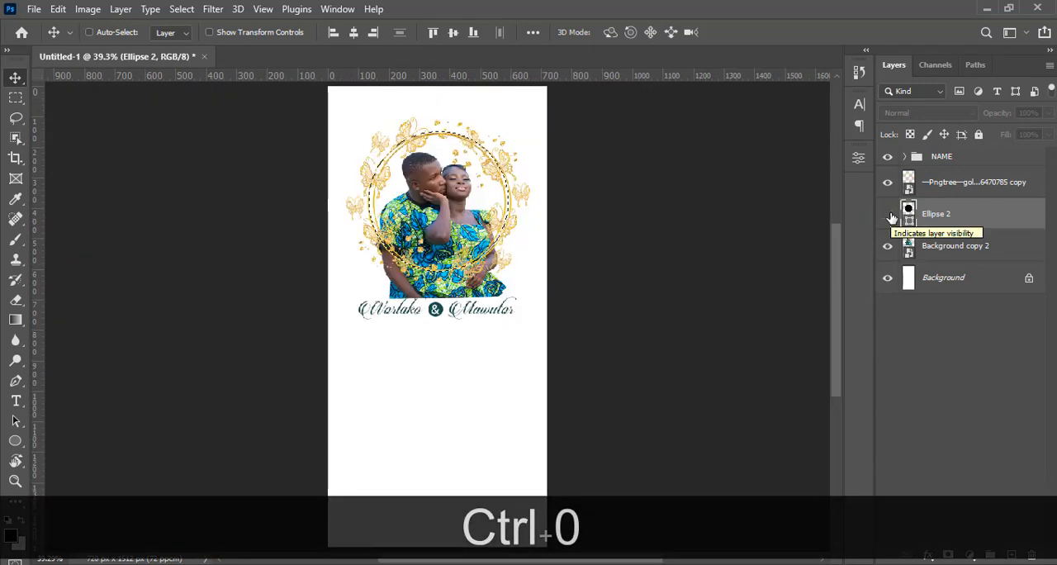
{"action": "left_click", "coordinate": [940, 250]}
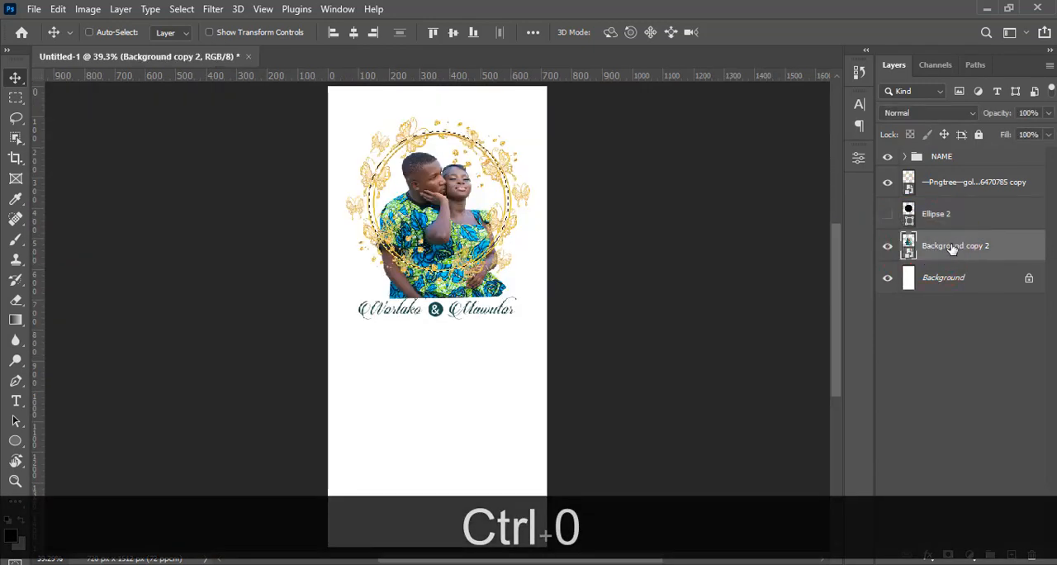
{"action": "left_click", "coordinate": [948, 555]}
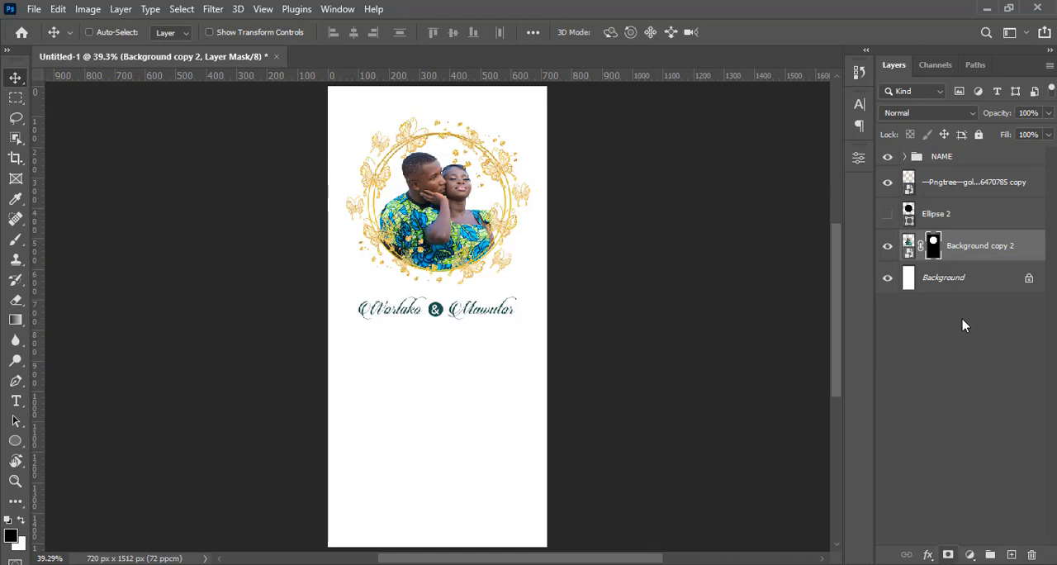
Move the NAME group up about 30 px to bring the script names closer to the wreath
{"action": "key", "text": "ctrl+h"}
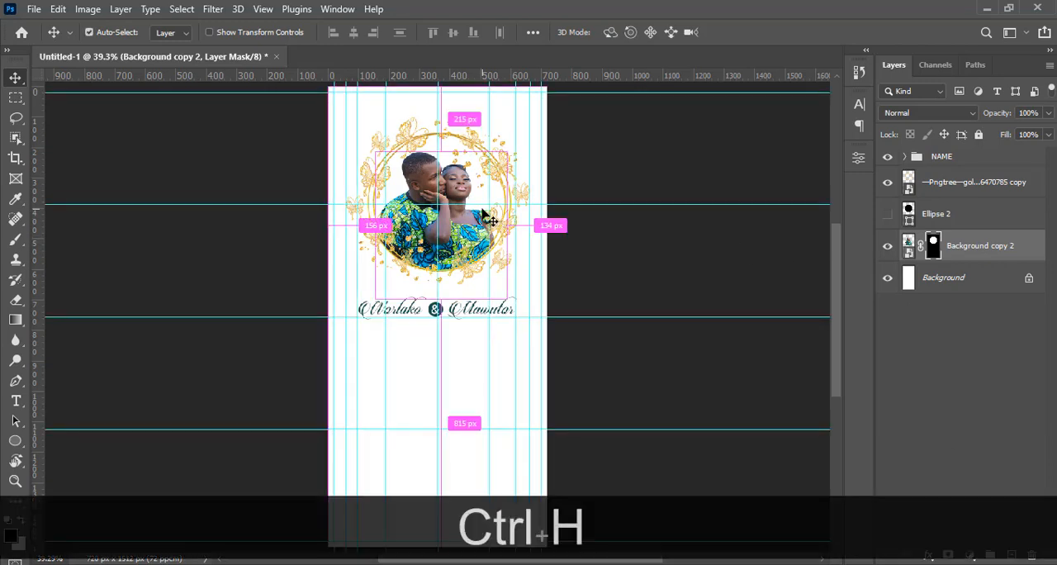
{"action": "key", "text": "ctrl+h"}
{"action": "key", "text": "ctrl+equal"}
{"action": "key", "text": "ctrl+equal"}
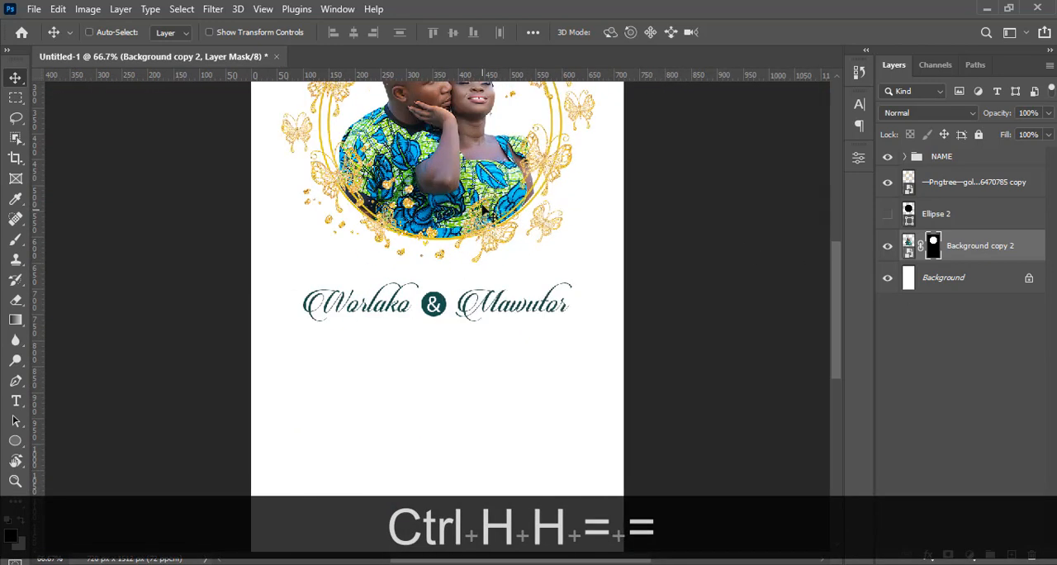
{"action": "left_click_drag", "start_coordinate": [840, 290], "coordinate": [835, 257]}
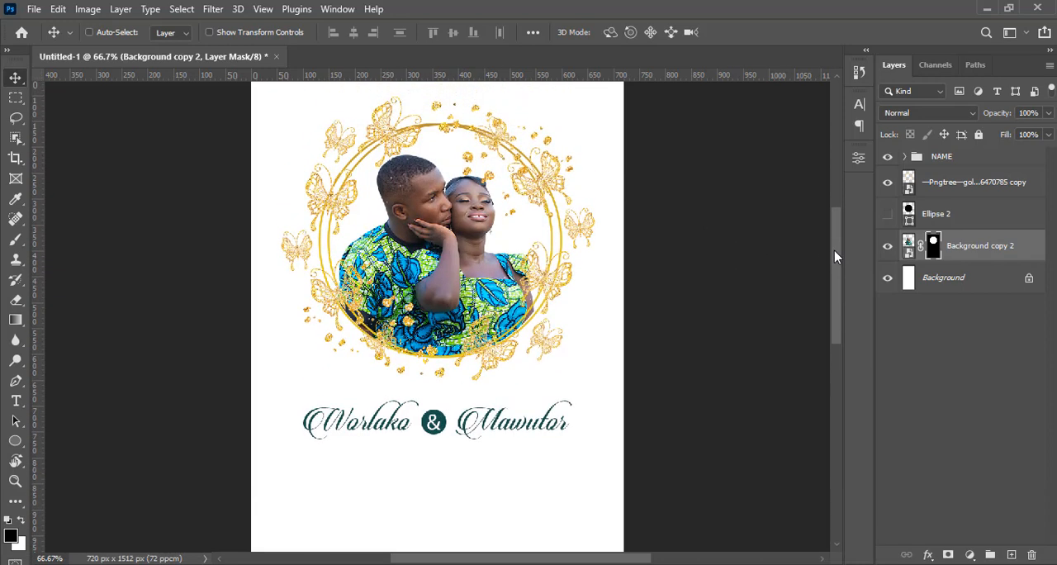
{"action": "left_click", "coordinate": [928, 157]}
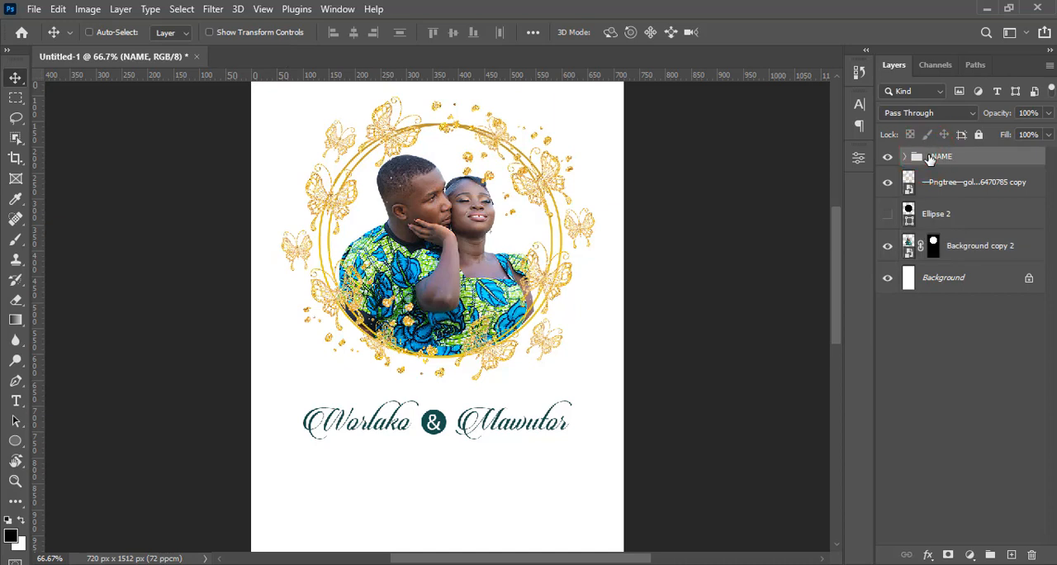
{"action": "key", "text": "v"}
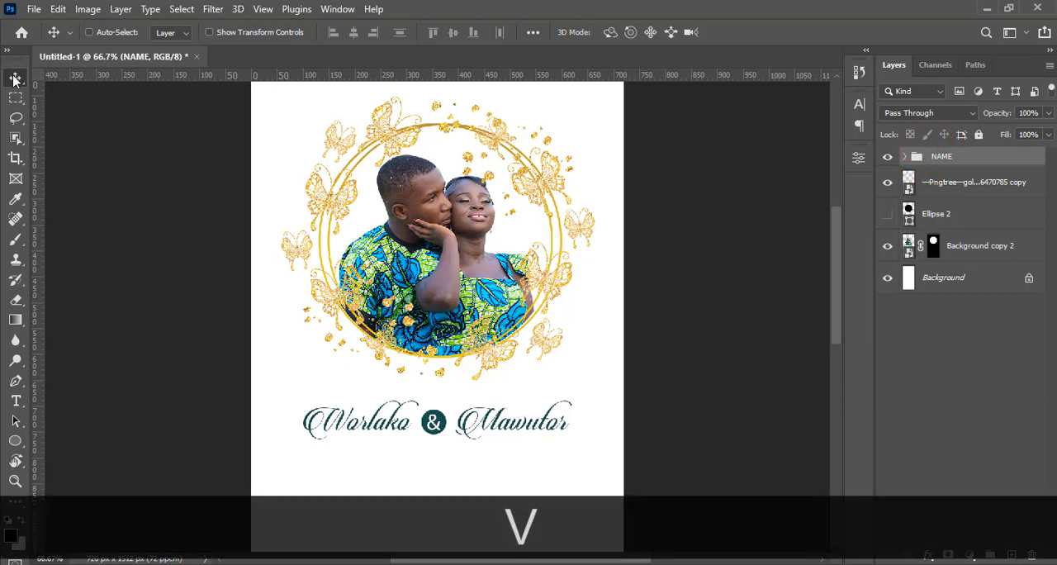
{"action": "key", "text": "shift+Up"}
{"action": "key", "text": "shift+Up"}
{"action": "key", "text": "shift+Up"}
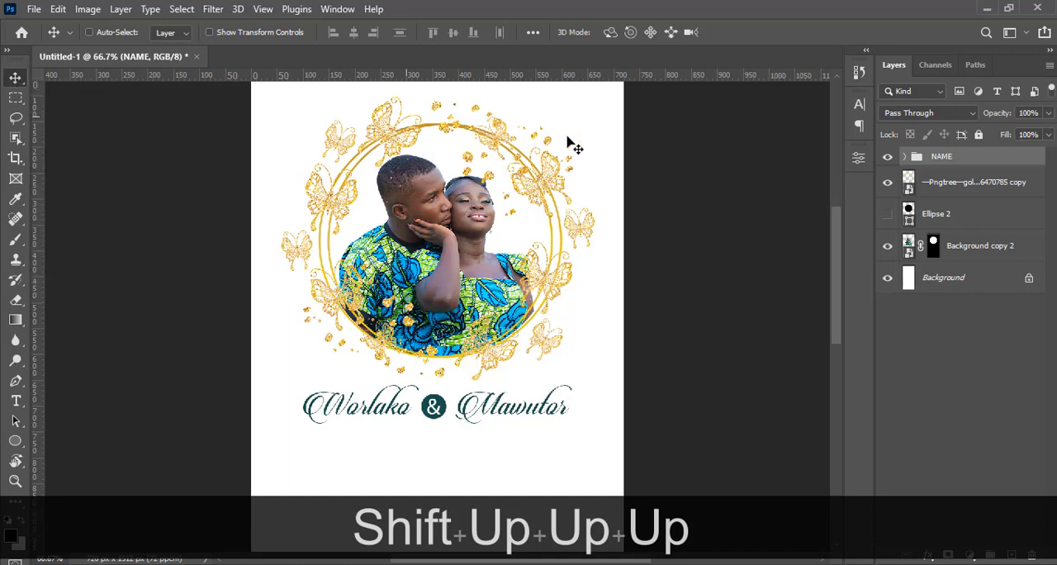
Delete the hidden Ellipse 2 layer
{"action": "left_click", "coordinate": [943, 192]}
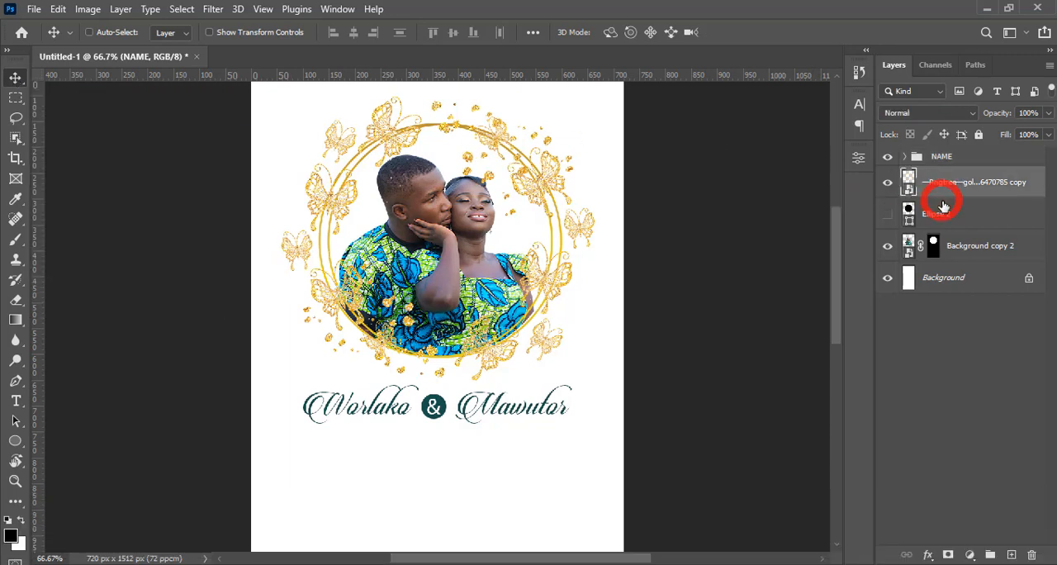
{"action": "left_click", "coordinate": [937, 214]}
{"action": "key", "text": "Delete"}
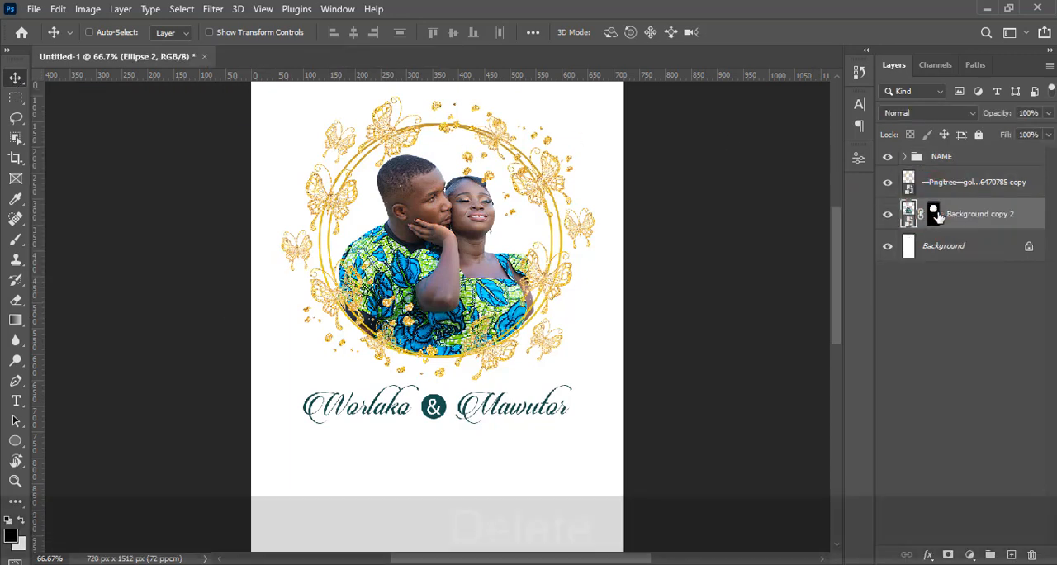
Group the butterfly wreath layer with the masked photo layer and name the group PHOTO
{"action": "left_click", "coordinate": [931, 193]}
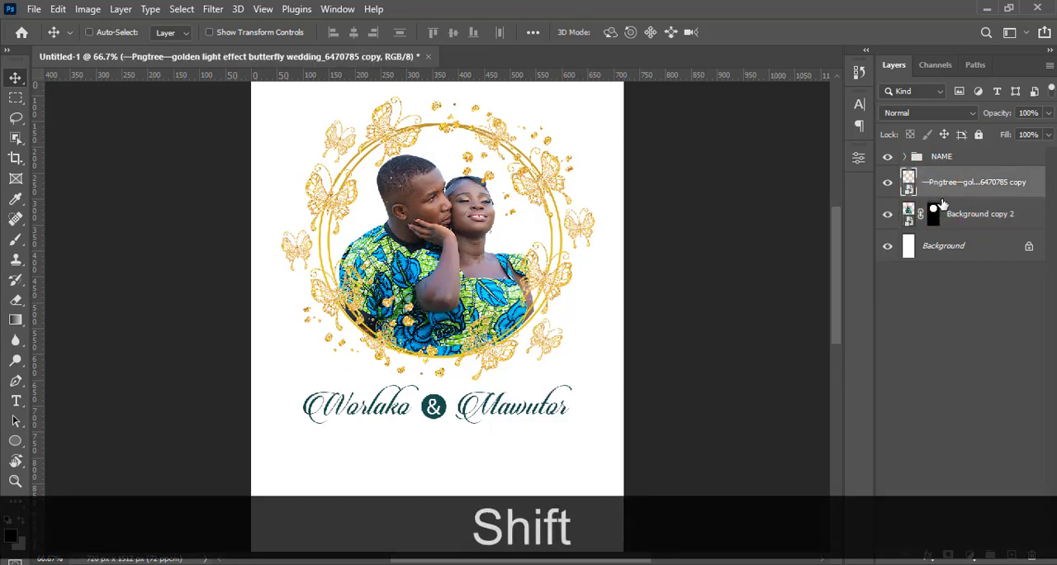
{"action": "left_click", "coordinate": [962, 220], "text": "shift"}
{"action": "key", "text": "ctrl+shift+g"}
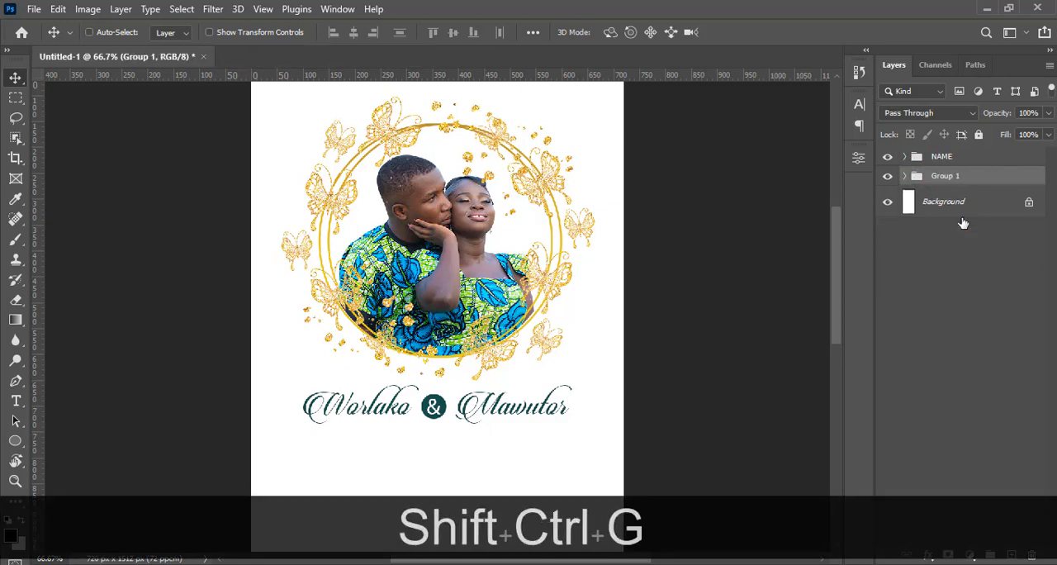
{"action": "double_click", "coordinate": [940, 177]}
{"action": "key", "text": "Caps_Lock"}
{"action": "type", "text": "FLO"}
{"action": "key", "text": "BackSpace"}
{"action": "key", "text": "BackSpace"}
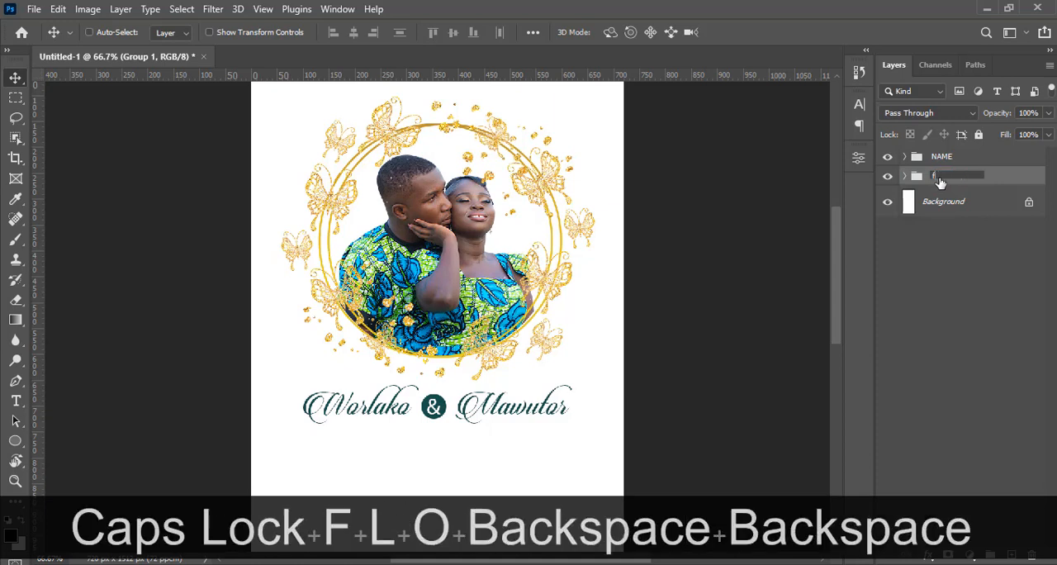
{"action": "key", "text": "BackSpace"}
{"action": "key", "text": "Caps_Lock"}
{"action": "type", "text": "FLORAL R"}
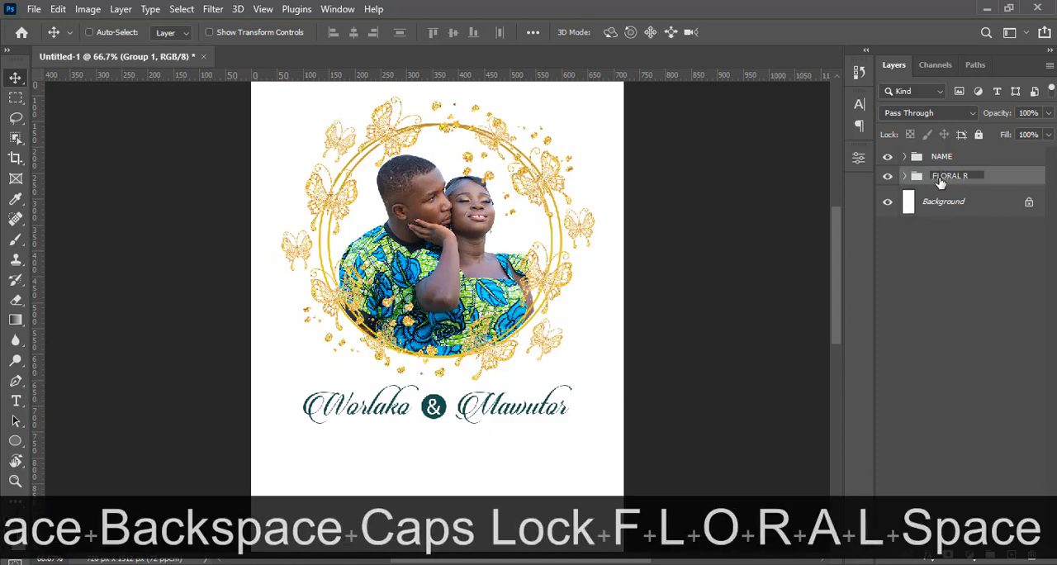
{"action": "type", "text": "ING"}
{"action": "key", "text": "BackSpace"}
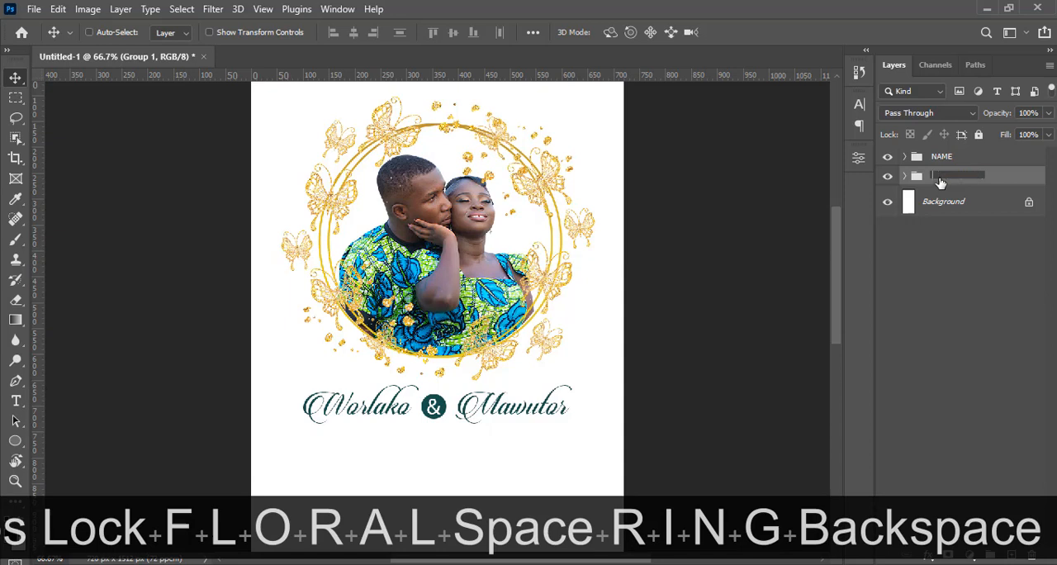
{"action": "type", "text": "PHOTO"}
{"action": "key", "text": "Return"}
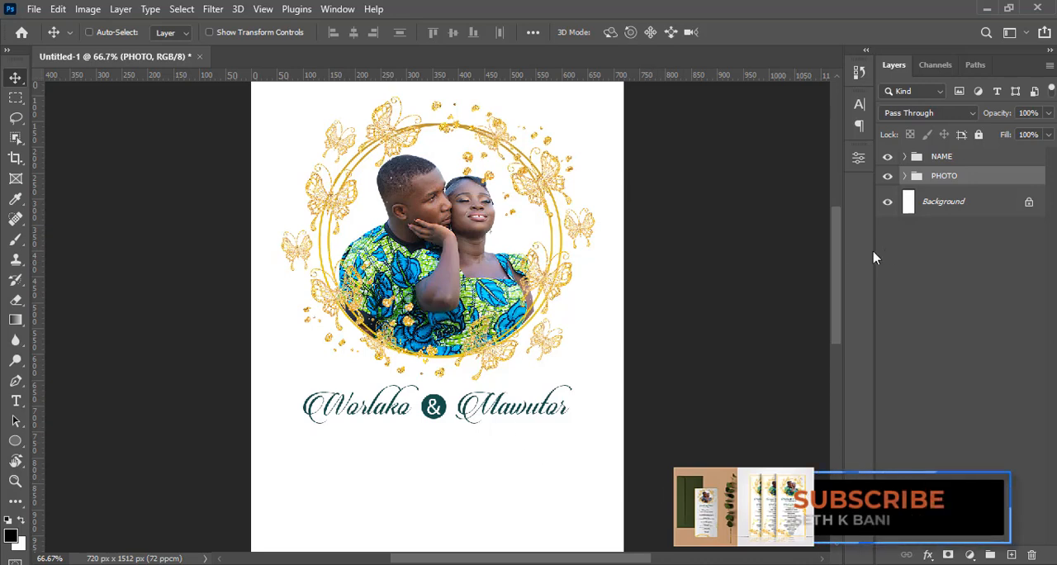
Fit the whole flyer in view and show the guides
{"action": "left_click_drag", "start_coordinate": [836, 240], "coordinate": [836, 263]}
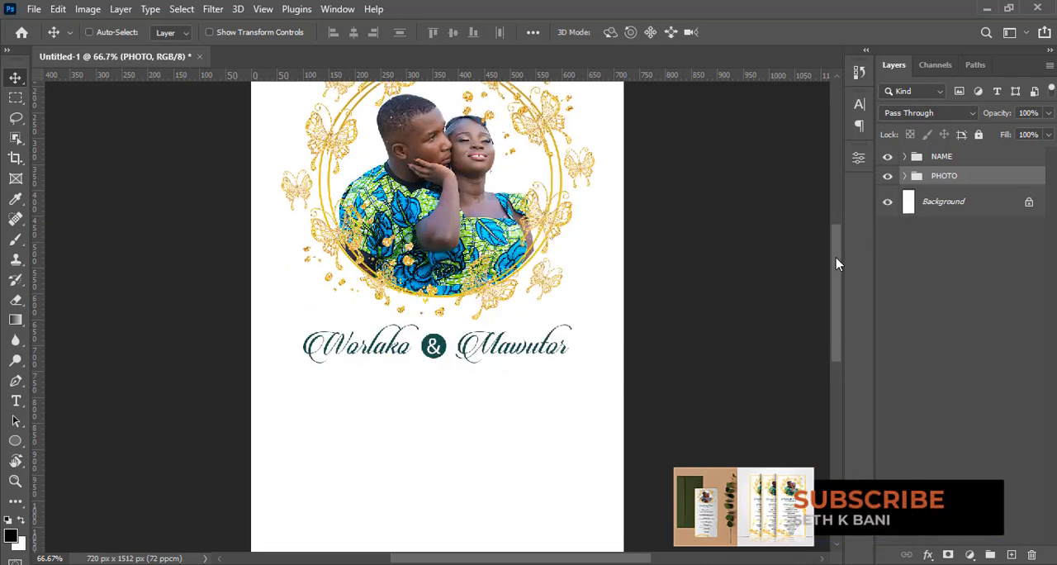
{"action": "key", "text": "ctrl+0"}
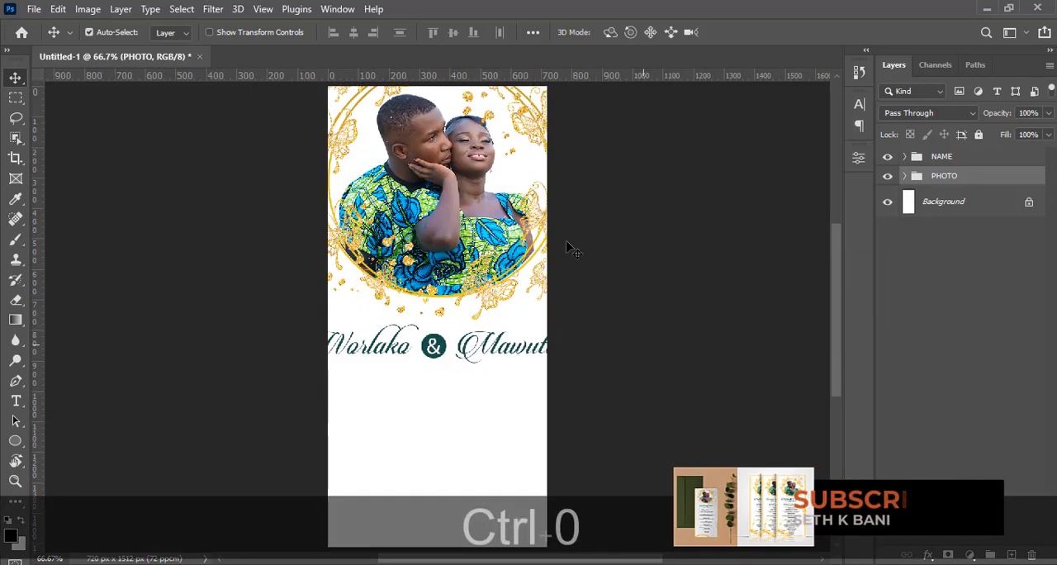
{"action": "key", "text": "ctrl+h"}
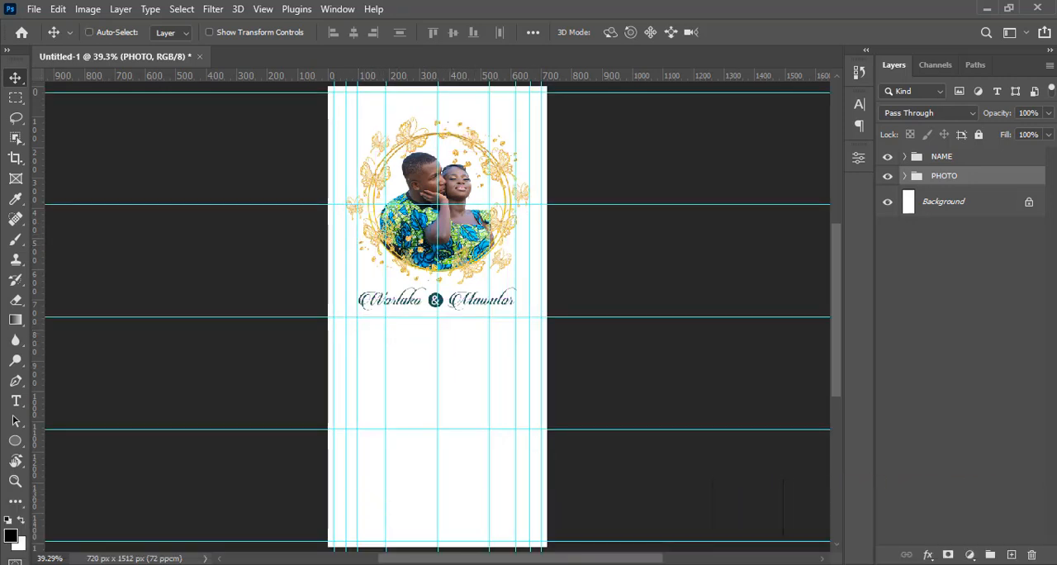
Switch to the 4.txt file in Notepad and copy the date line 25.FEB.2023
{"action": "key", "text": "alt+Tab"}
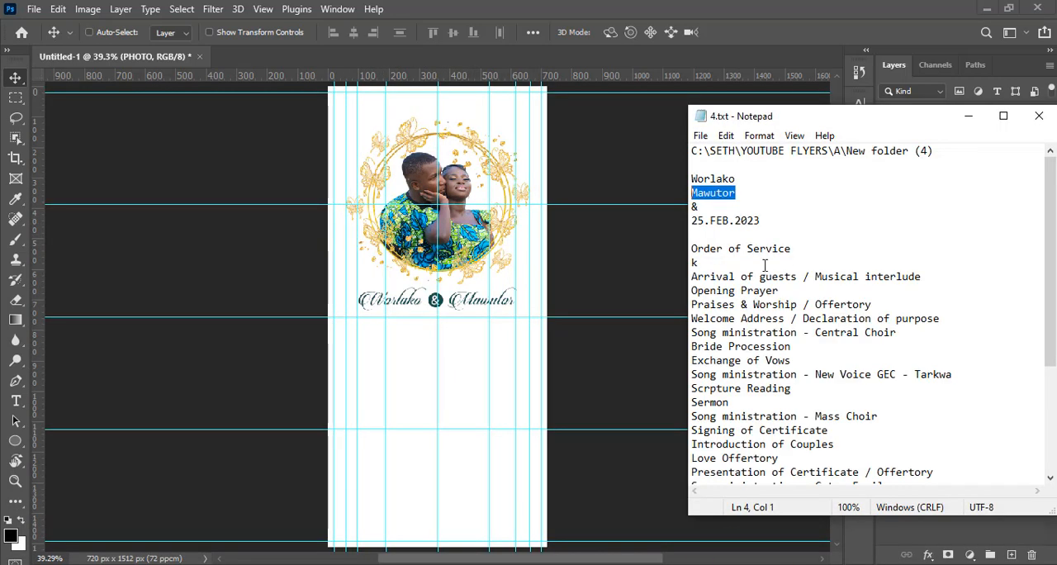
{"action": "left_click_drag", "start_coordinate": [794, 249], "coordinate": [711, 248]}
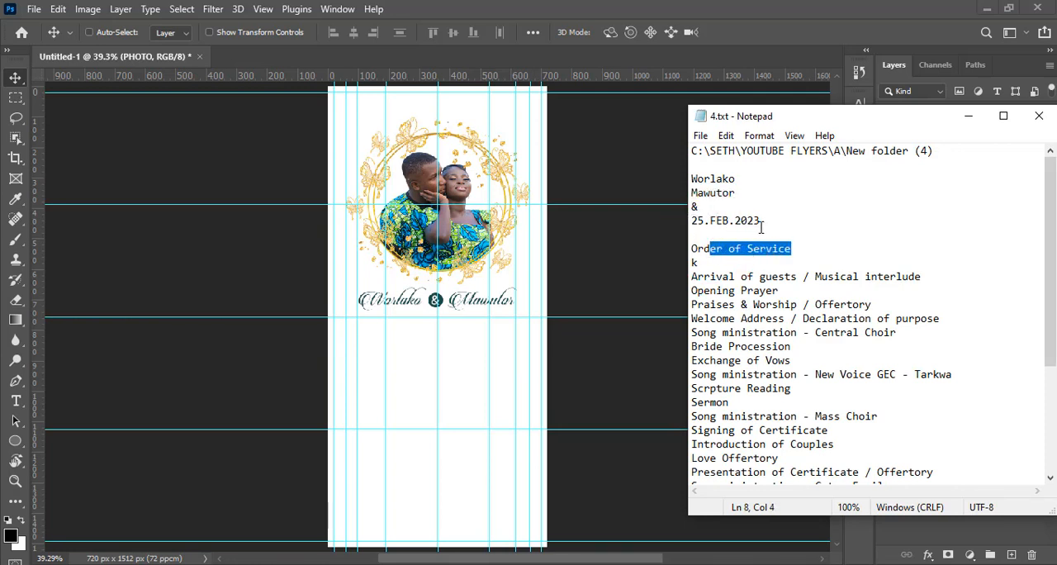
{"action": "left_click_drag", "start_coordinate": [760, 220], "coordinate": [684, 219]}
{"action": "key", "text": "ctrl+c"}
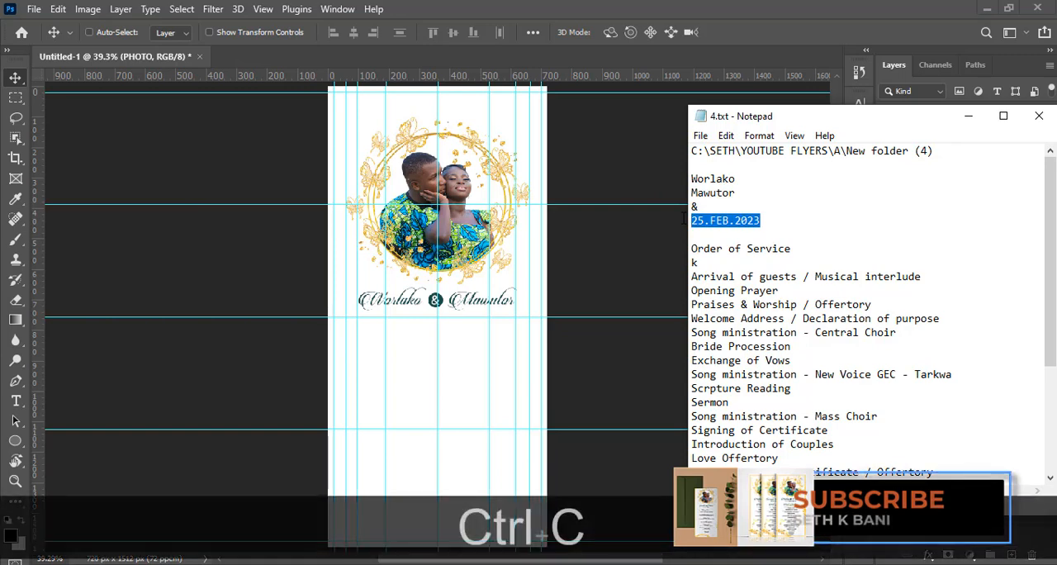
Return to Photoshop and paste the copied date as a new text layer just below the script names
{"action": "left_click", "coordinate": [644, 248]}
{"action": "key", "text": "t"}
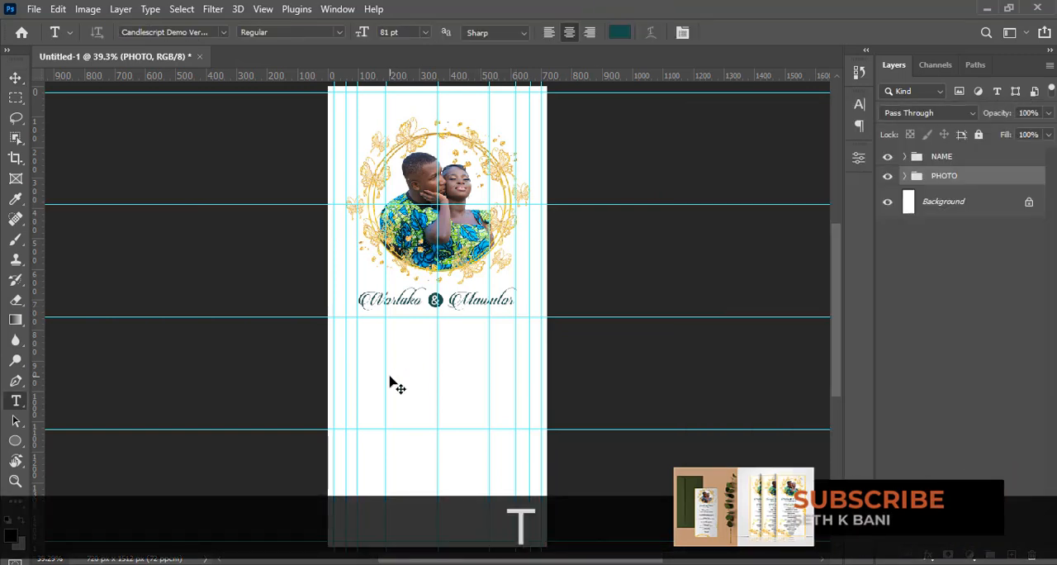
{"action": "left_click", "coordinate": [395, 332]}
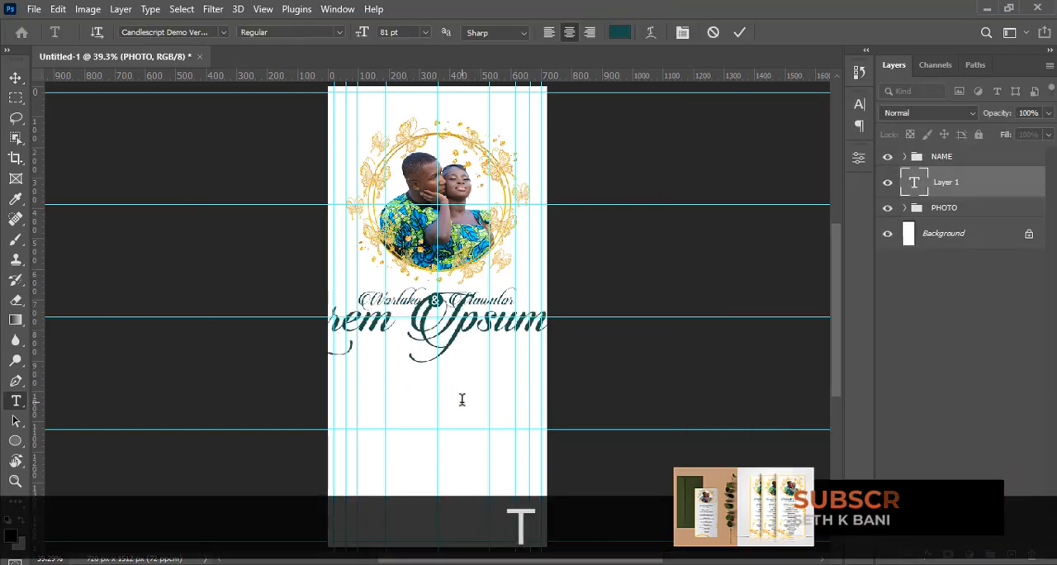
{"action": "key", "text": "ctrl+v"}
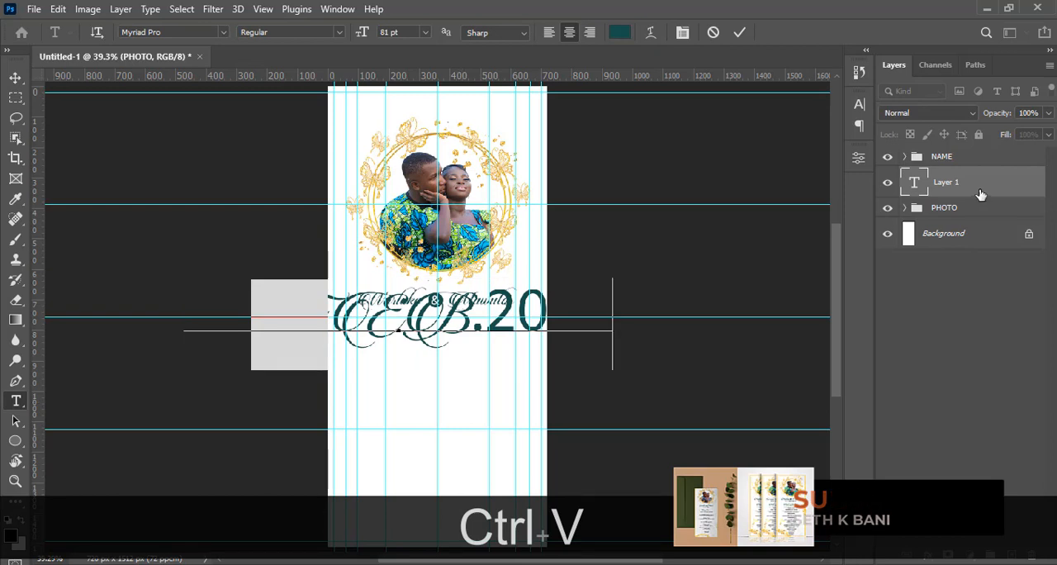
{"action": "key", "text": "ctrl+a"}
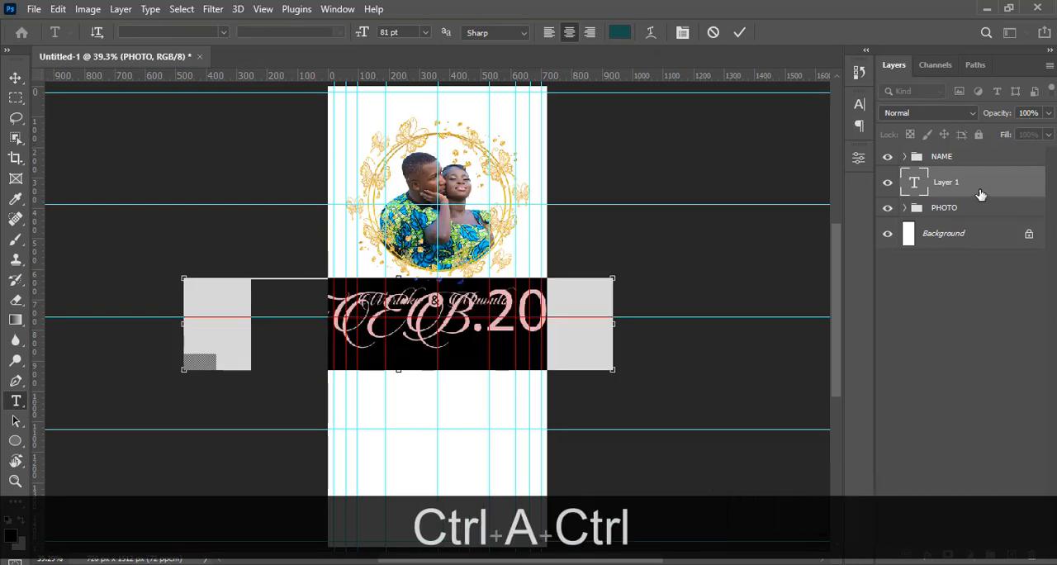
{"action": "key", "text": "ctrl+v"}
{"action": "left_click", "coordinate": [979, 190]}
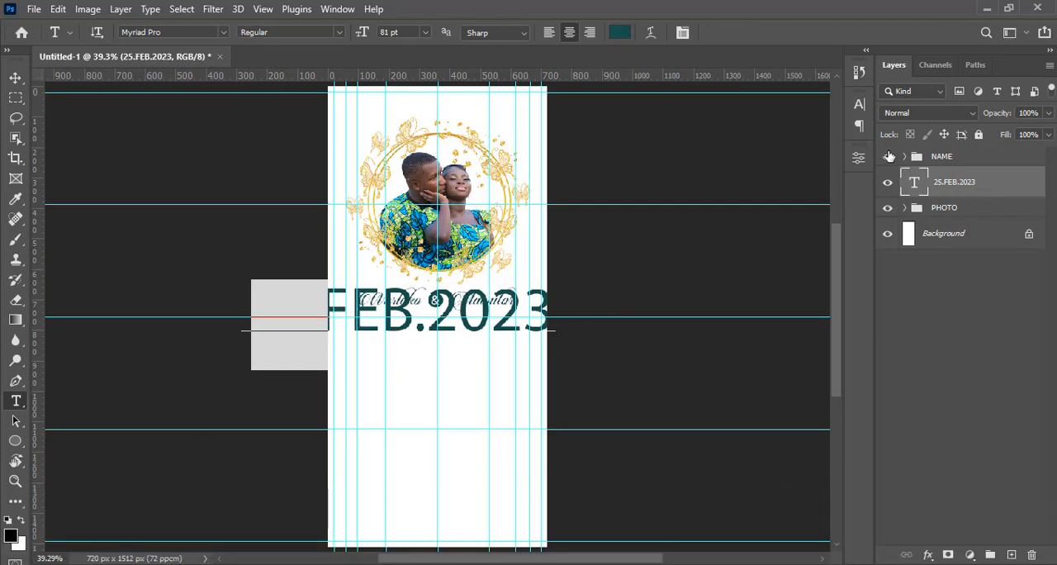
Set the date text to 28 pt in the Montserrat Alternates Regular font
{"action": "left_click", "coordinate": [859, 104]}
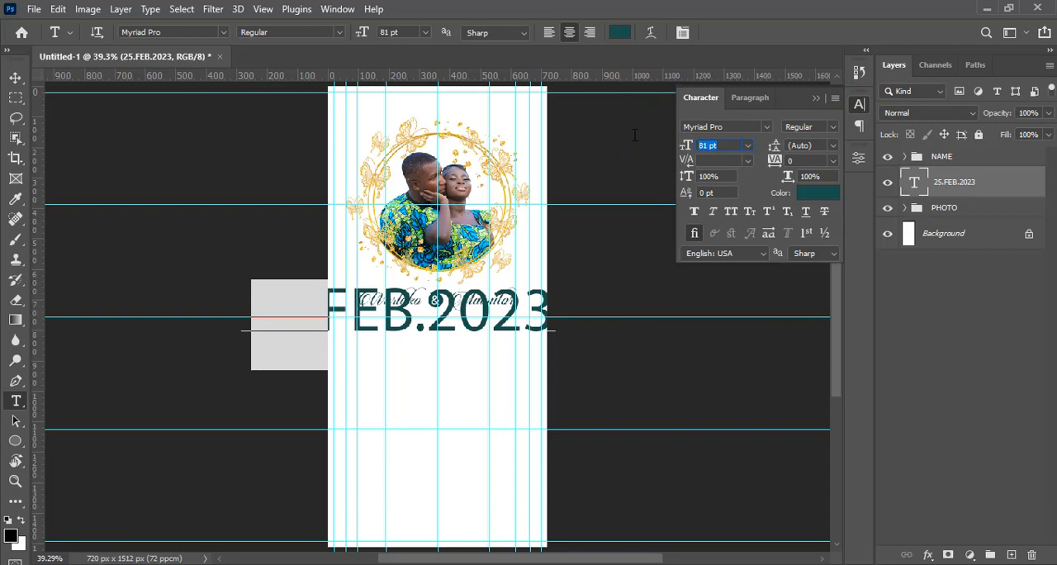
{"action": "type", "text": "28"}
{"action": "key", "text": "Return"}
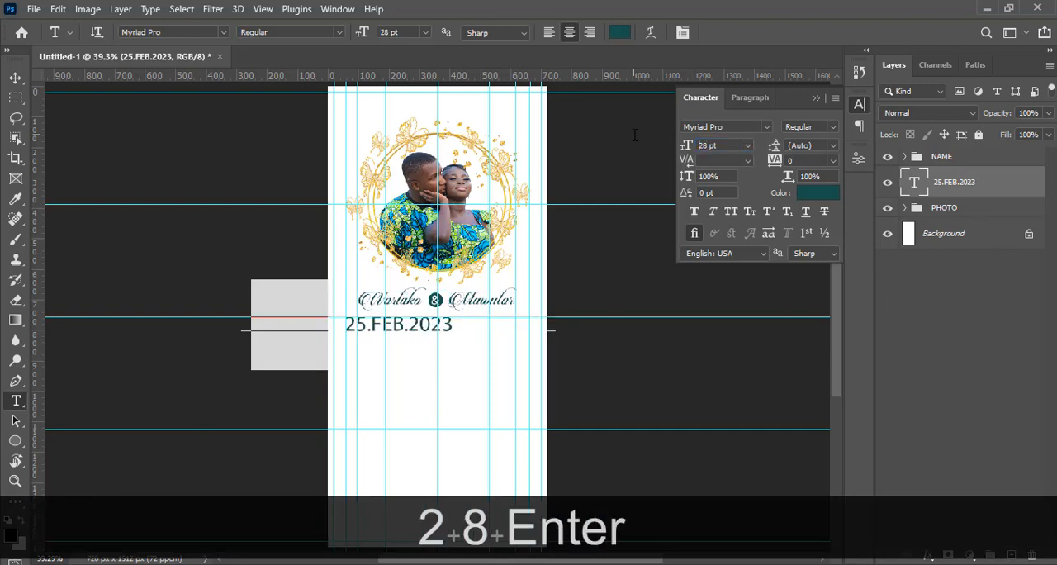
{"action": "left_click", "coordinate": [16, 78]}
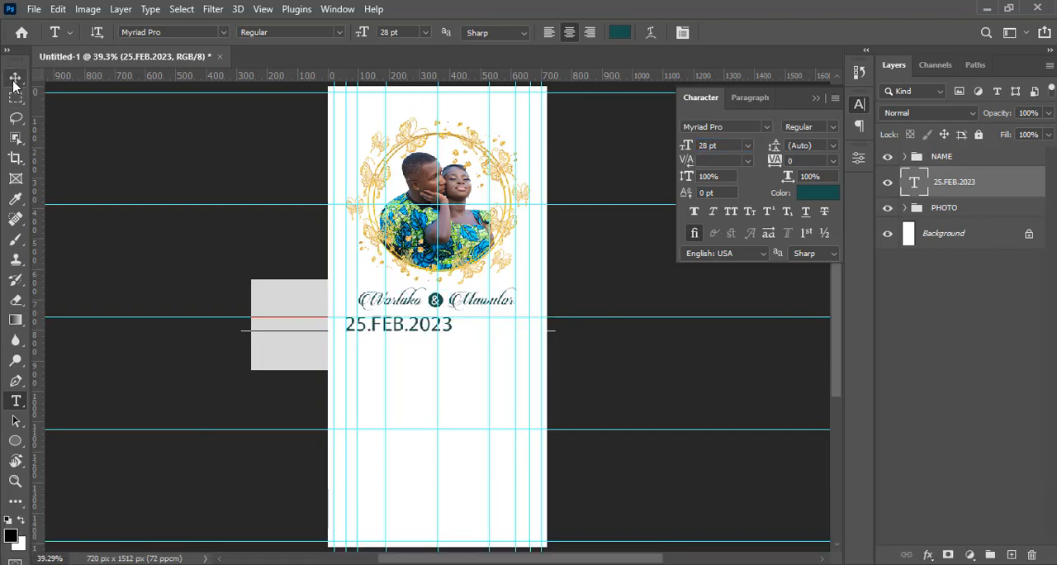
{"action": "left_click", "coordinate": [738, 126]}
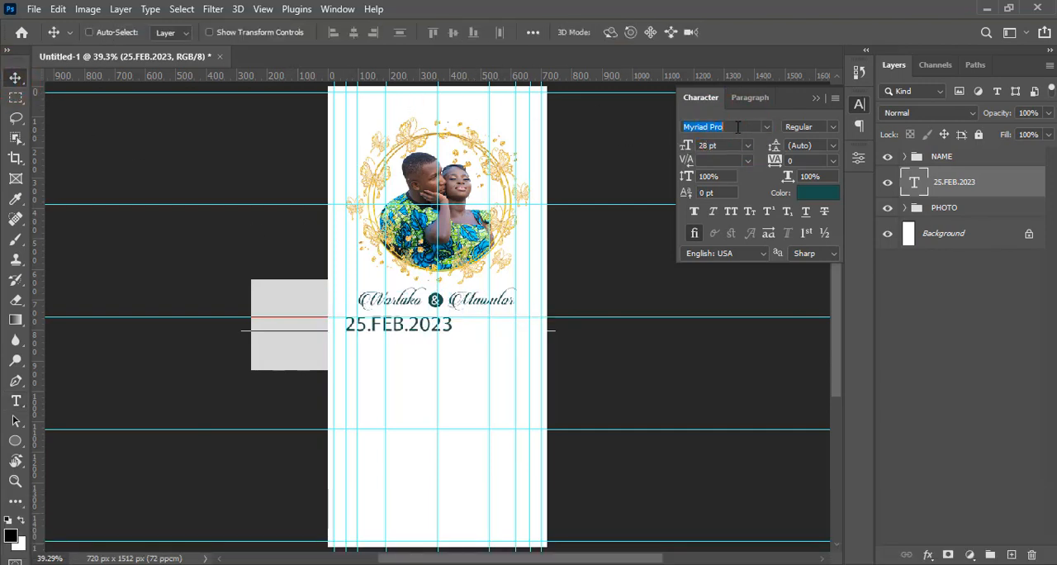
{"action": "type", "text": "MONT"}
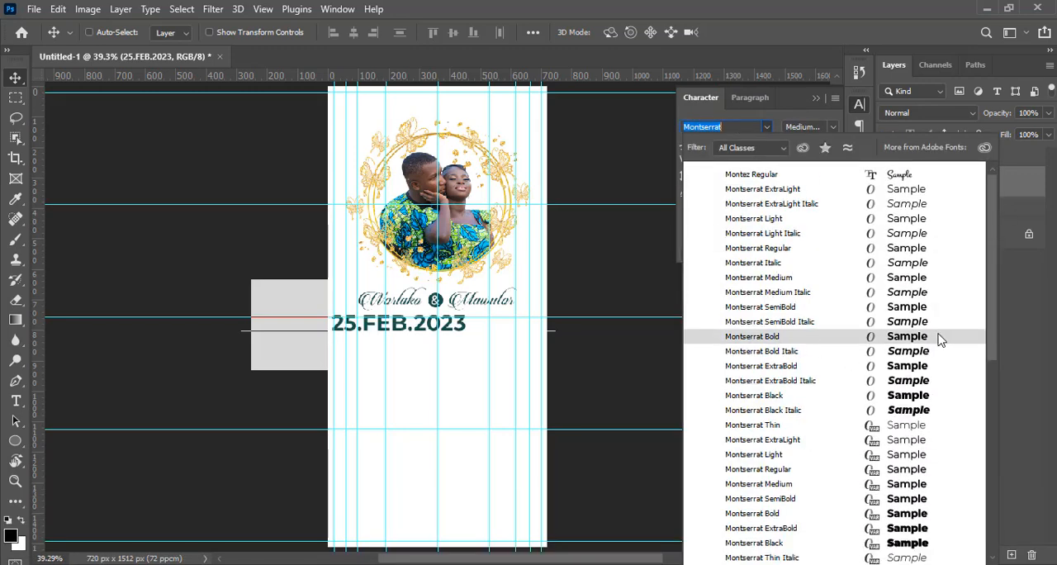
{"action": "left_click_drag", "start_coordinate": [992, 301], "coordinate": [993, 438]}
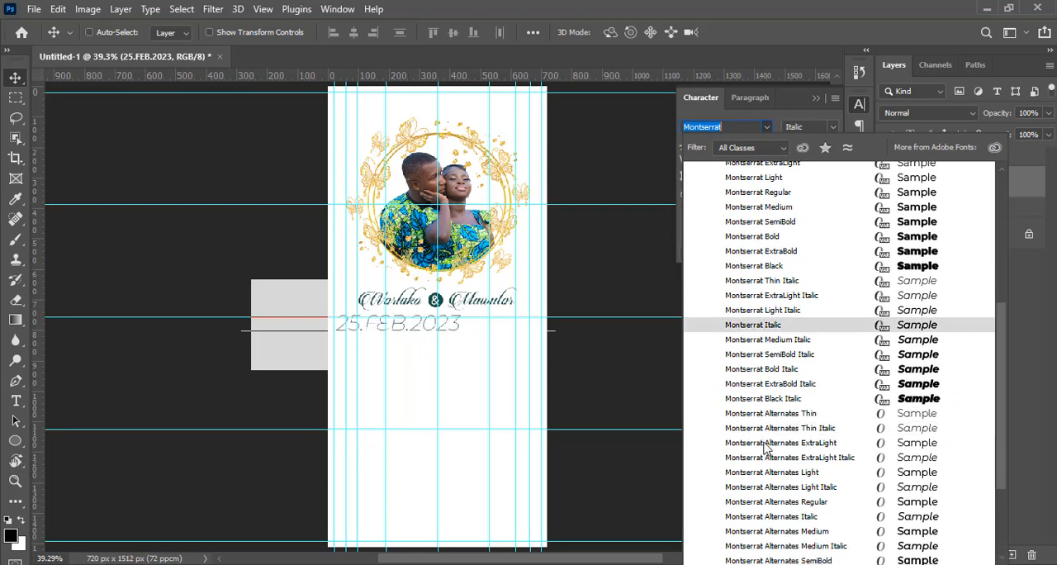
{"action": "left_click", "coordinate": [768, 504]}
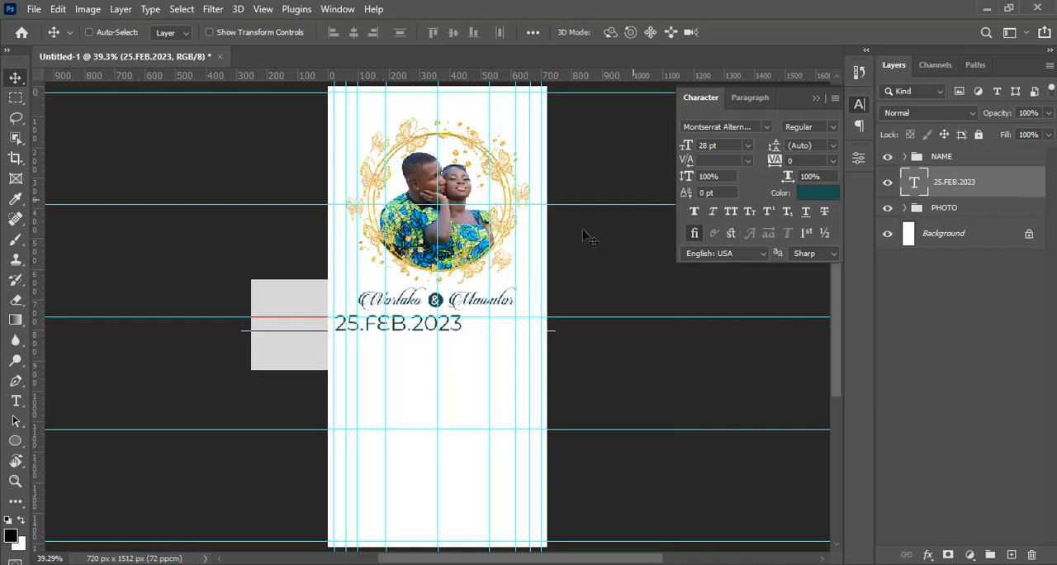
Move the date beneath the script names near the flyer's centre and scale it down to 12.24 pt
{"action": "key", "text": "v"}
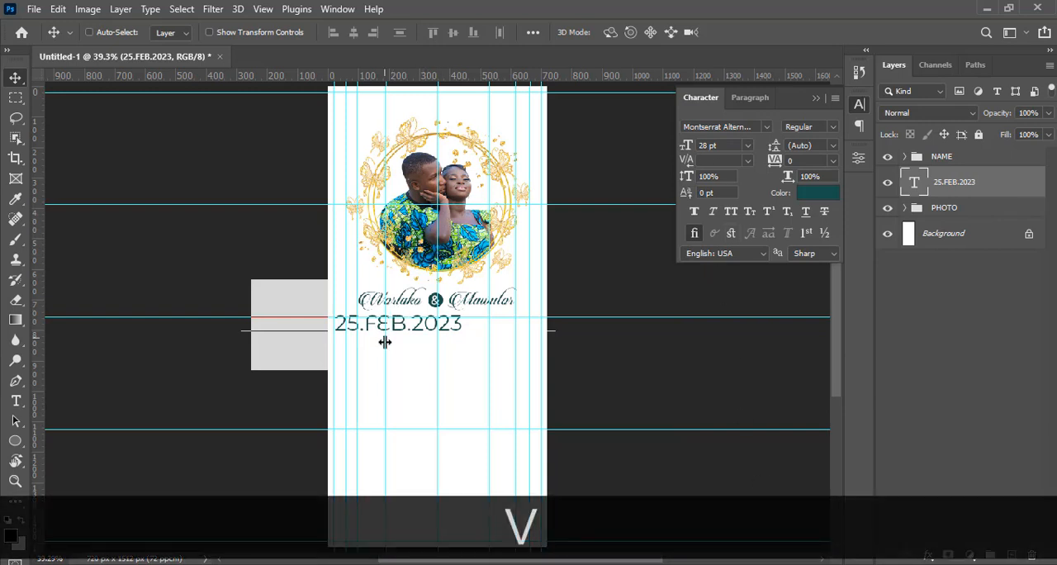
{"action": "left_click_drag", "start_coordinate": [403, 345], "coordinate": [437, 350]}
{"action": "key", "text": "ctrl+t"}
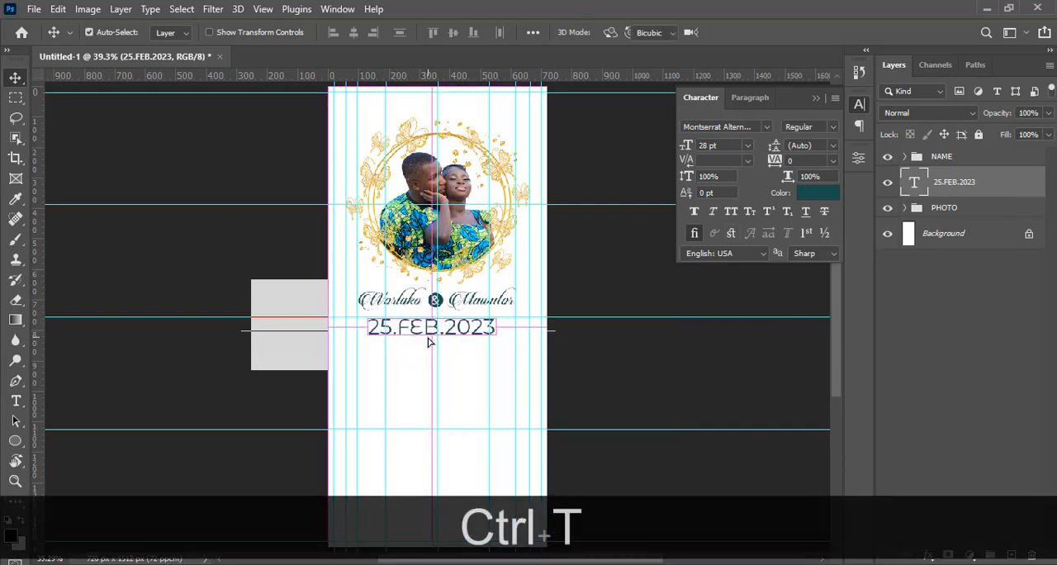
{"action": "left_click_drag", "start_coordinate": [499, 337], "coordinate": [463, 330]}
{"action": "key", "text": "alt+Return"}
Nudge the date text up about 30 px and right about 10 px, closer to the names
{"action": "key", "text": "ctrl+shift+Up"}
{"action": "key", "text": "ctrl+shift+Up"}
{"action": "key", "text": "ctrl+shift+Up"}
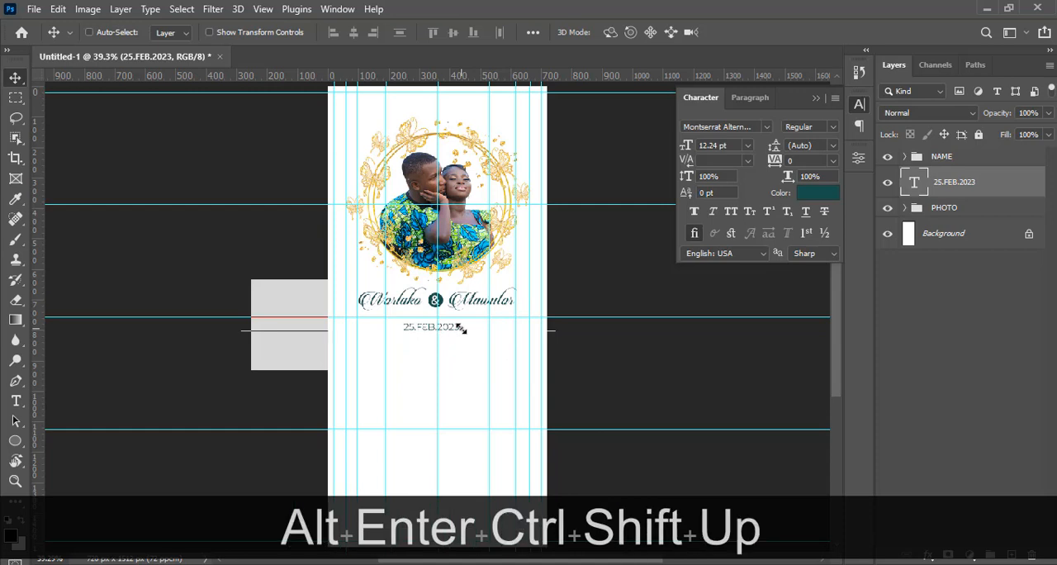
{"action": "key", "text": "ctrl+shift+Right"}
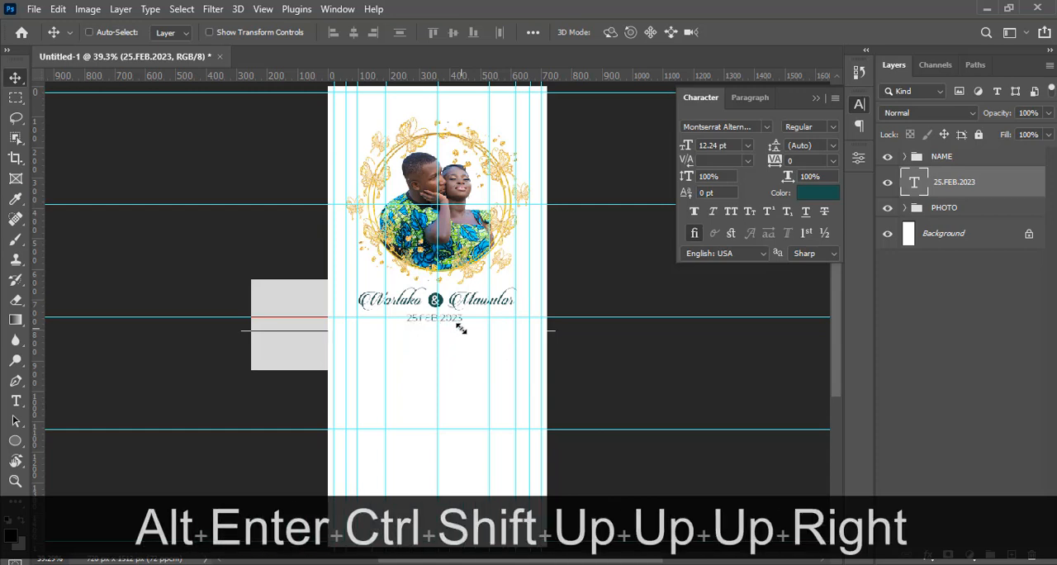
Change the date text's font style to SemiBold
{"action": "left_click", "coordinate": [749, 98]}
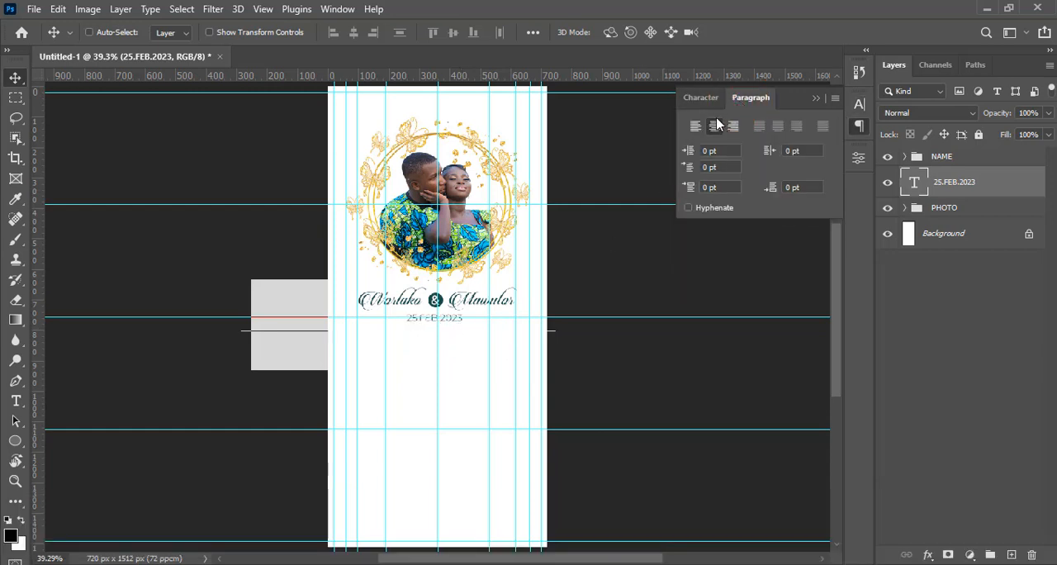
{"action": "left_click", "coordinate": [708, 99]}
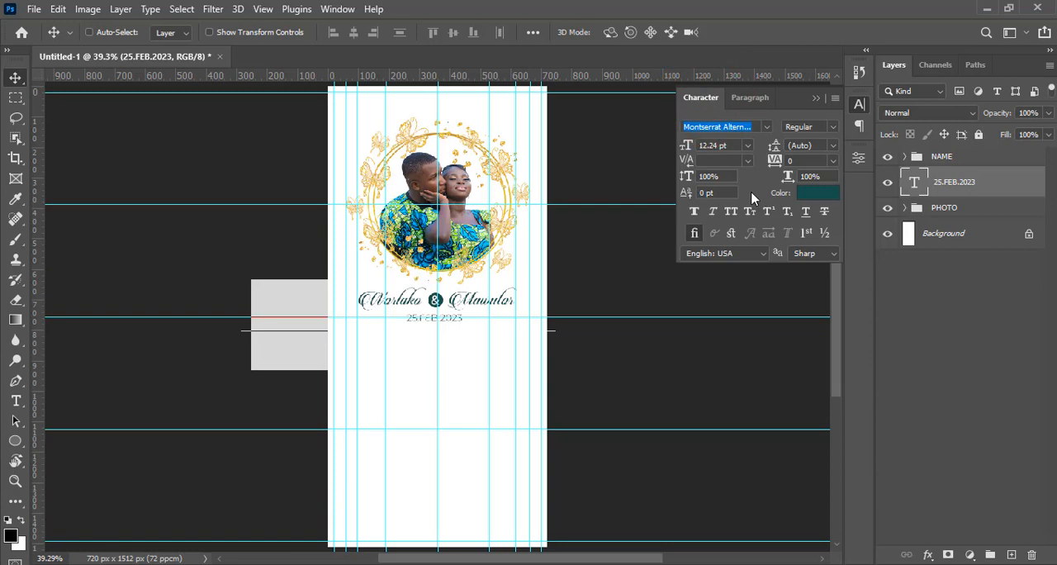
{"action": "left_click", "coordinate": [831, 129]}
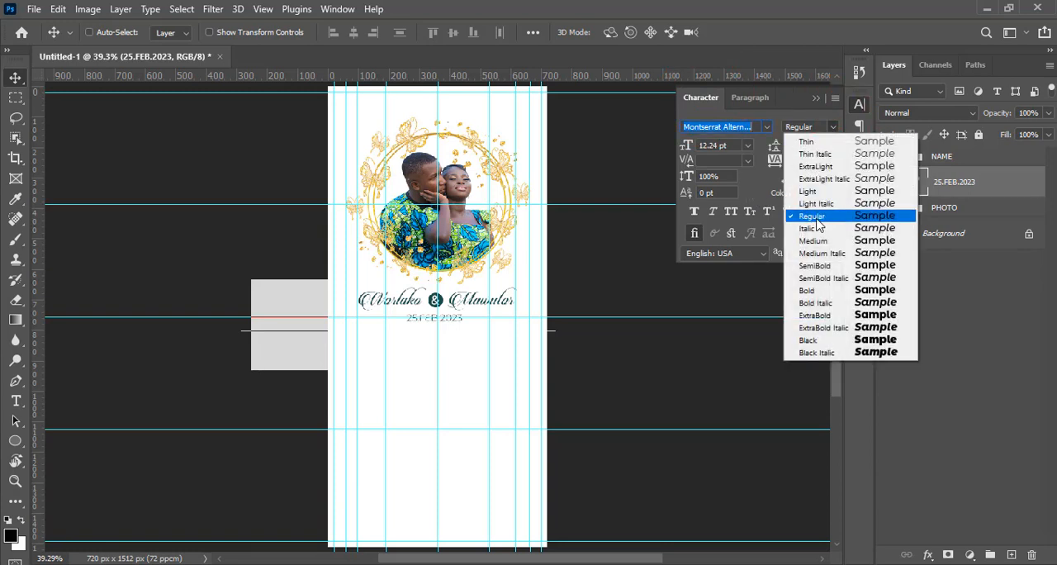
{"action": "left_click", "coordinate": [812, 265]}
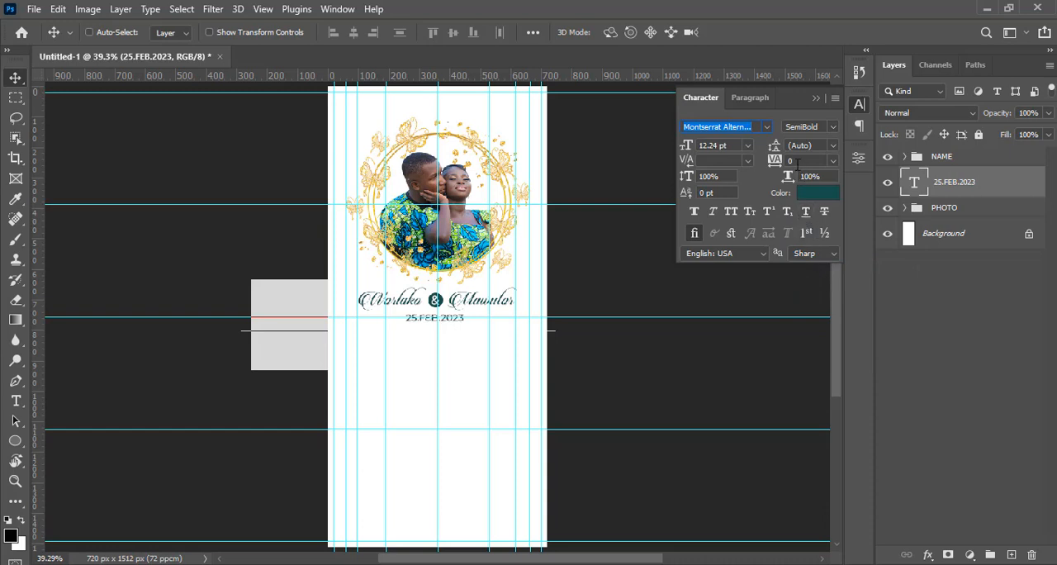
Set the date text's tracking to 300
{"action": "left_click_drag", "start_coordinate": [798, 161], "coordinate": [755, 155]}
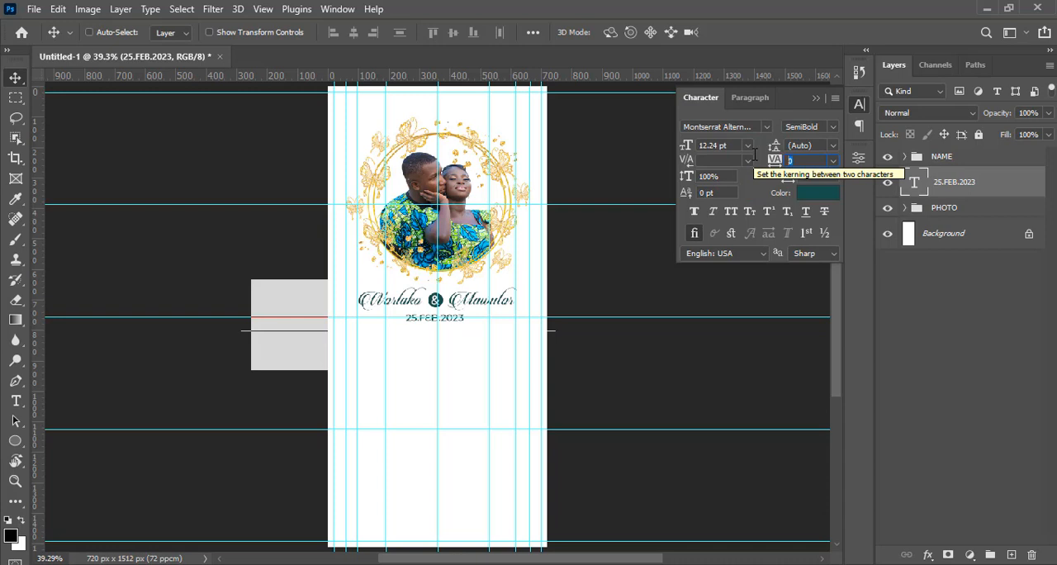
{"action": "type", "text": "300"}
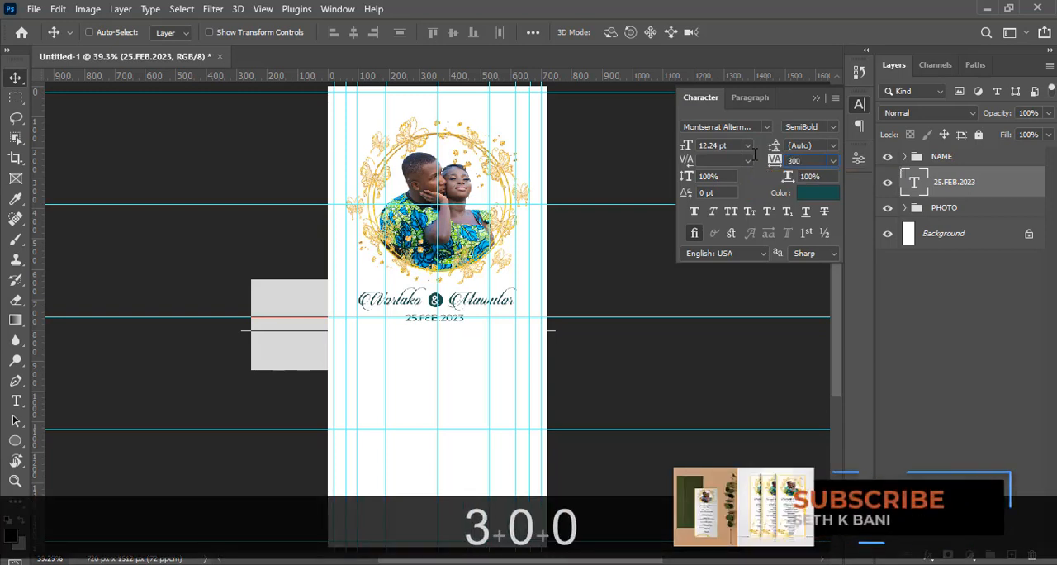
{"action": "key", "text": "Return"}
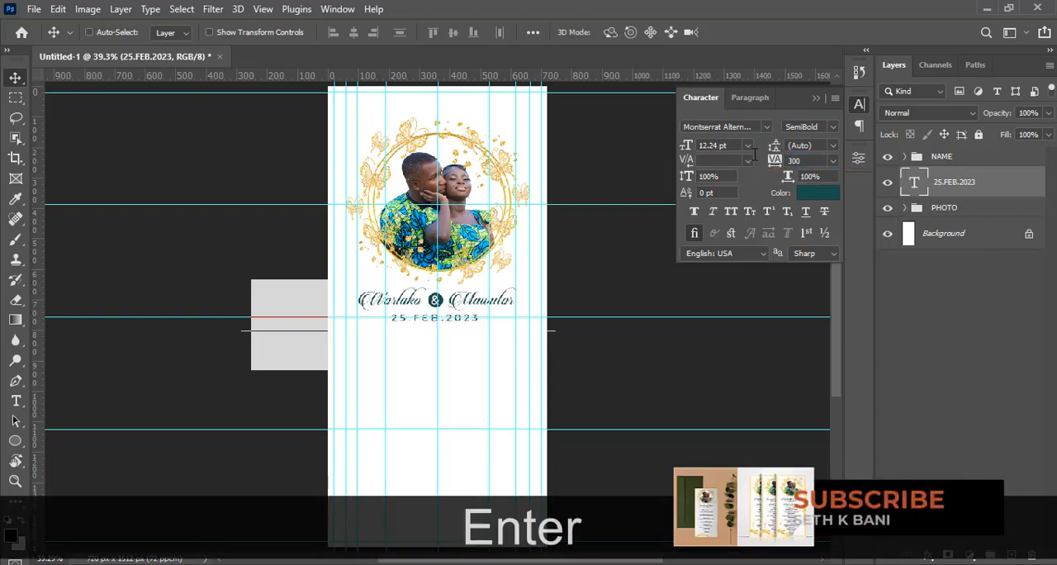
Hide the guides and change the date text's colour to black (000000)
{"action": "key", "text": "ctrl+h"}
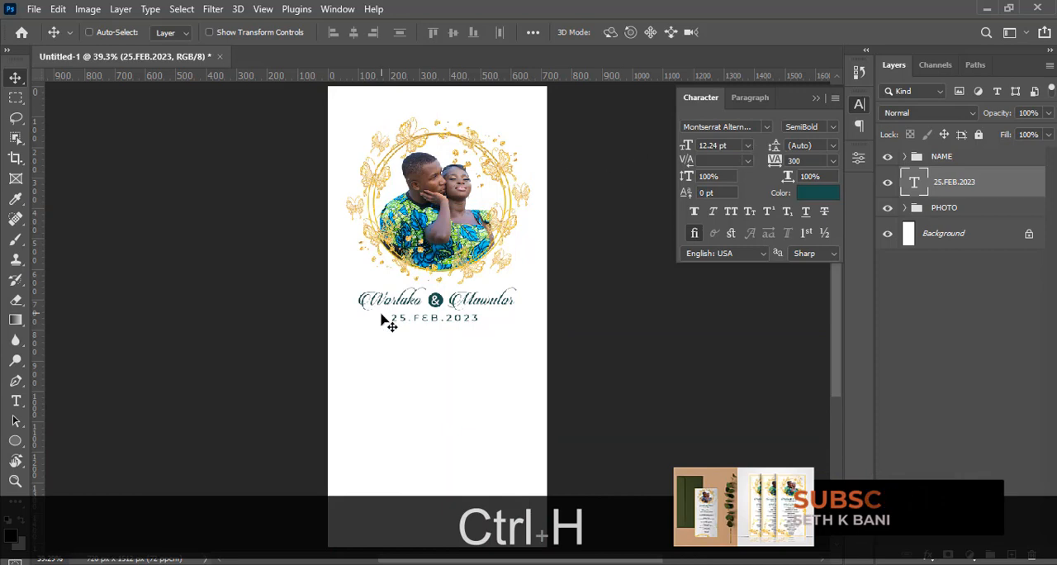
{"action": "left_click", "coordinate": [814, 193]}
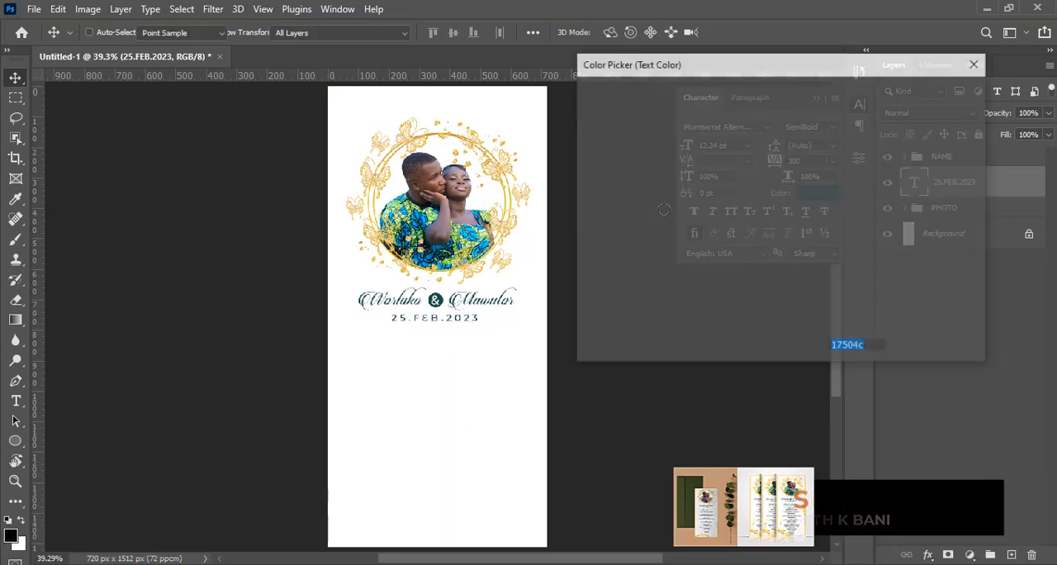
{"action": "left_click", "coordinate": [553, 308]}
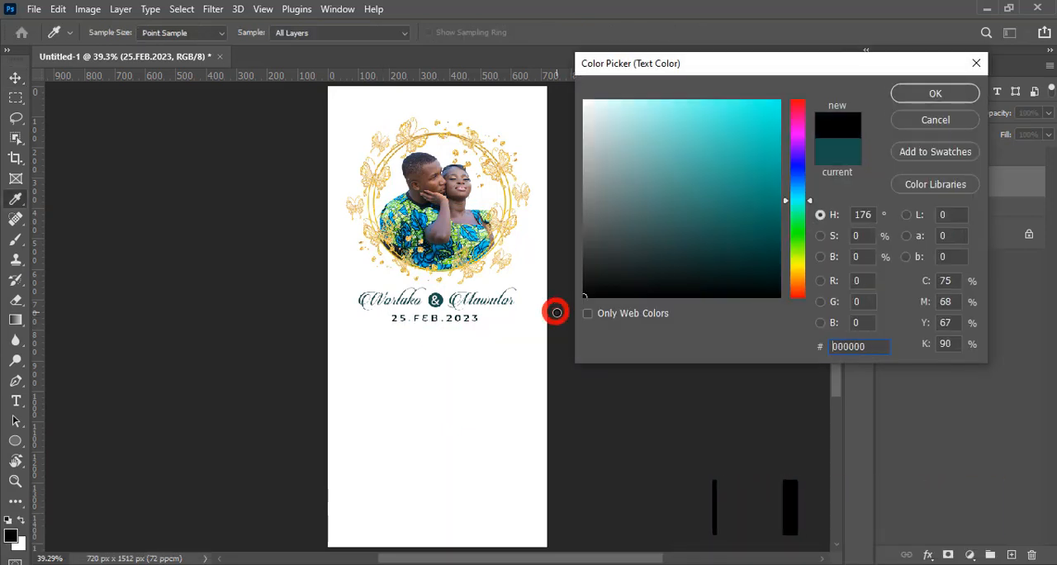
{"action": "left_click", "coordinate": [928, 96]}
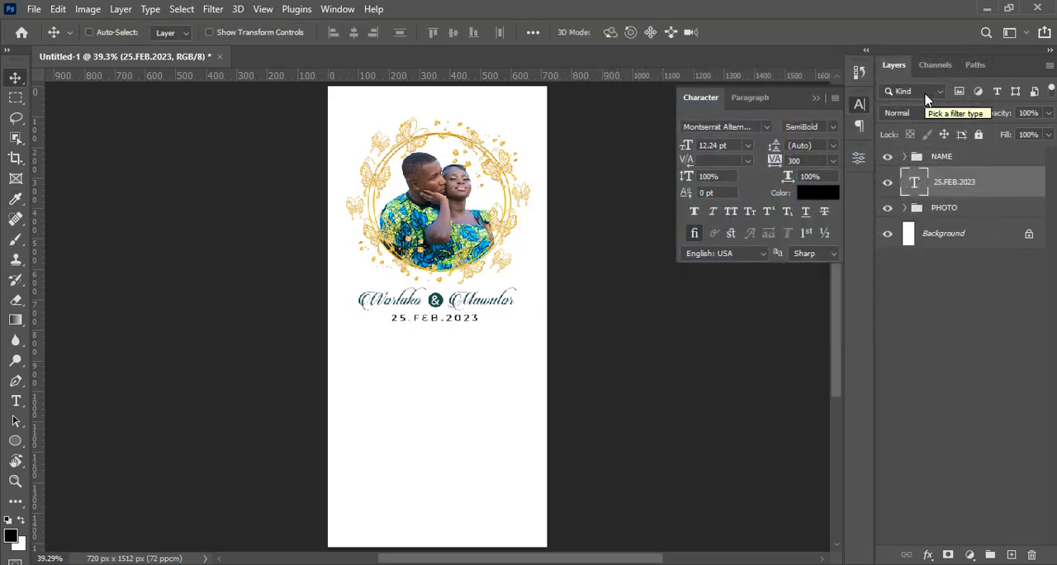
Nudge the date text up slightly towards the script names
{"action": "key", "text": "v"}
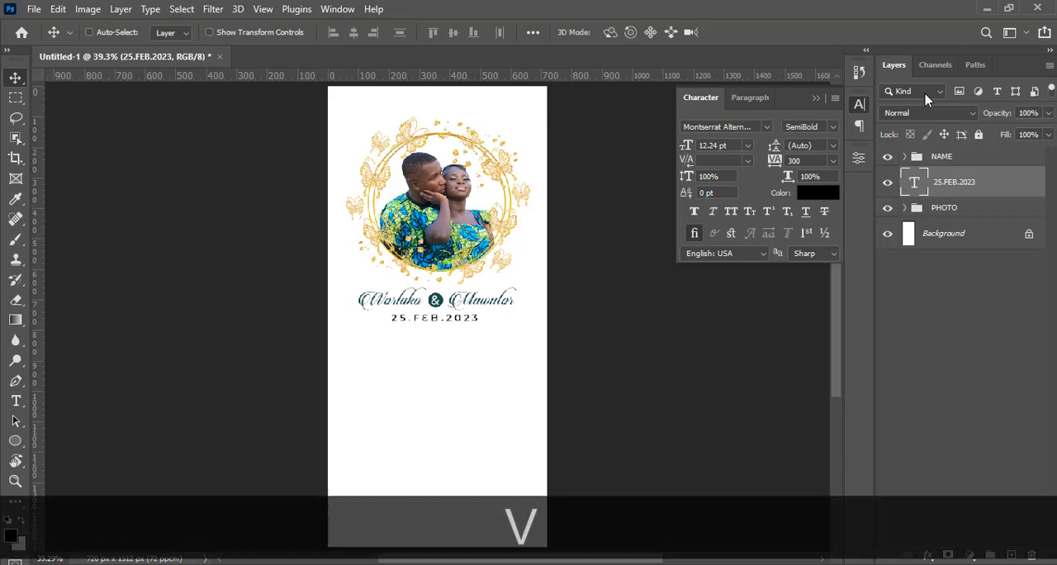
{"action": "key", "text": "Up"}
{"action": "key", "text": "Up"}
{"action": "key", "text": "Up"}
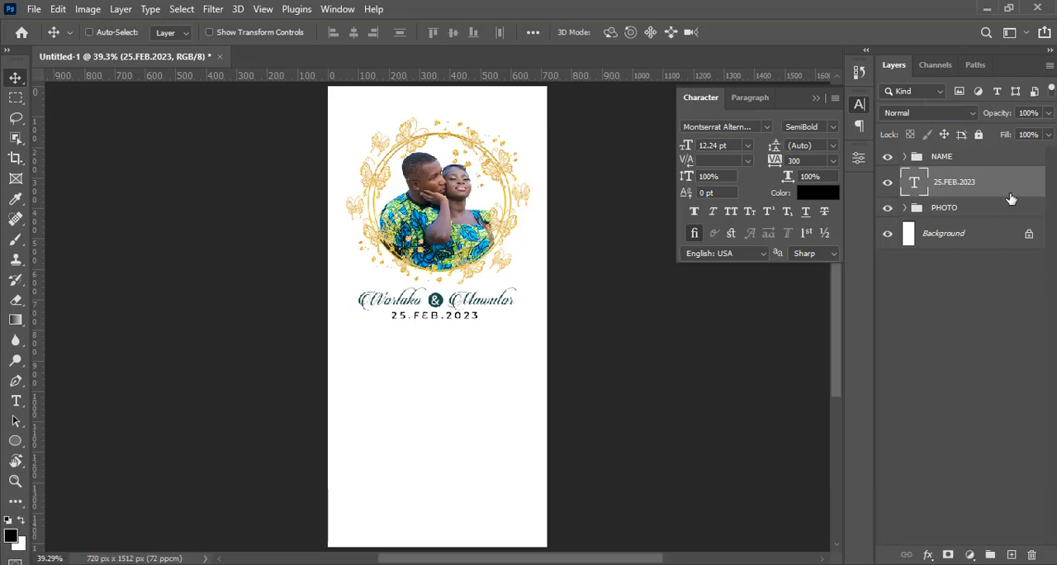
Move the 25.FEB.2023 layer into the NAME group and collapse the group
{"action": "left_click", "coordinate": [904, 157]}
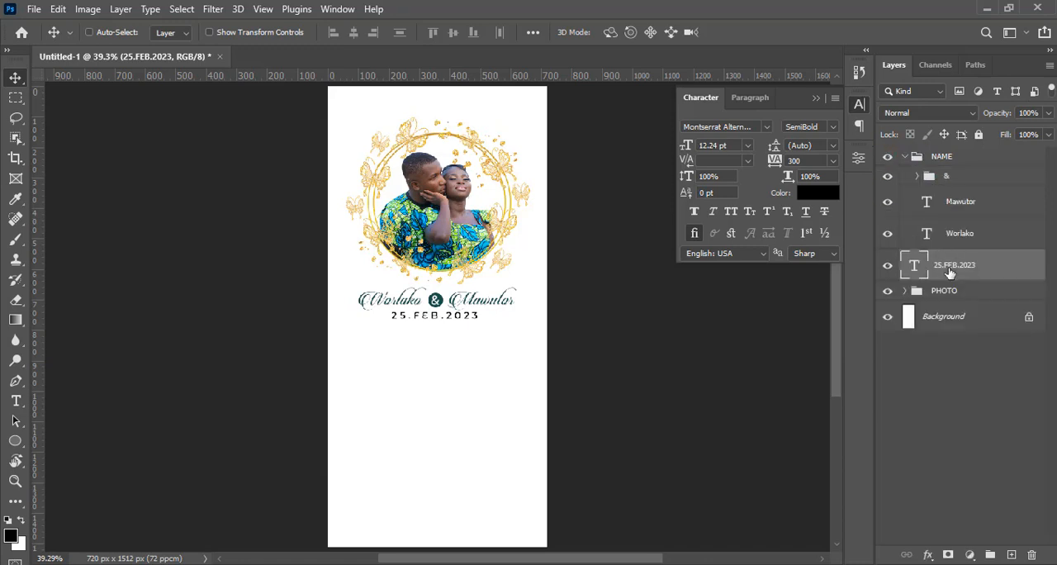
{"action": "left_click_drag", "start_coordinate": [951, 273], "coordinate": [943, 250]}
{"action": "left_click", "coordinate": [909, 159]}
{"action": "left_click", "coordinate": [904, 157]}
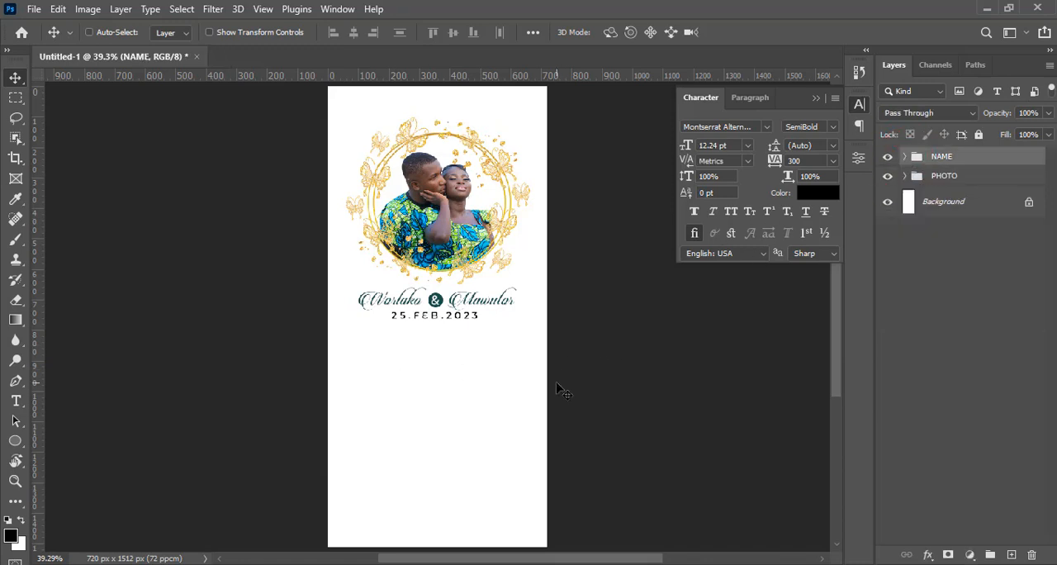
Add a text layer below the date with the heading "Order of Service" copied from the source programme text
{"action": "key", "text": "t"}
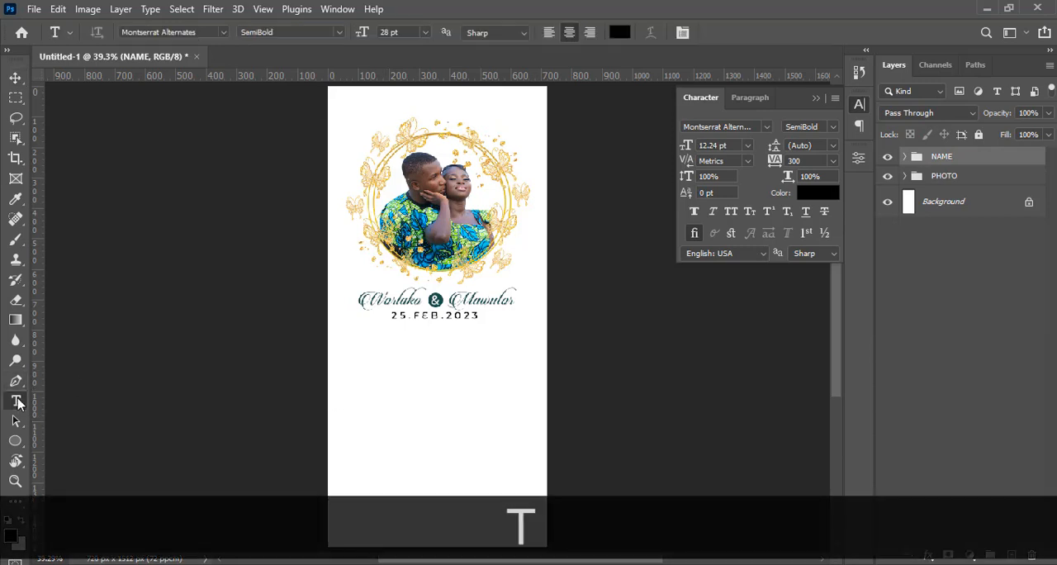
{"action": "left_click", "coordinate": [415, 371]}
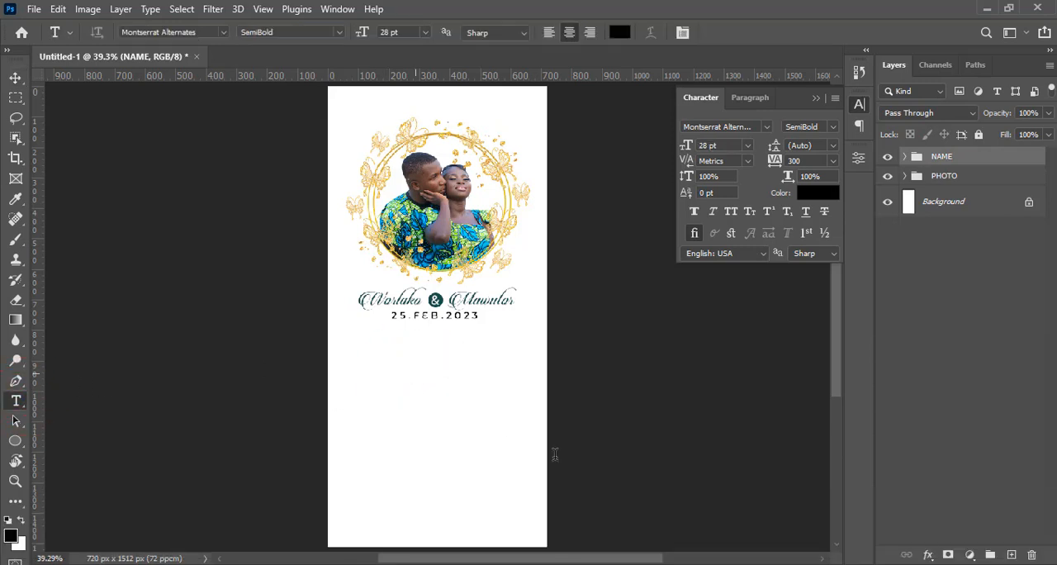
{"action": "left_click", "coordinate": [736, 564]}
{"action": "left_click_drag", "start_coordinate": [794, 248], "coordinate": [691, 249]}
{"action": "key", "text": "ctrl+c"}
{"action": "left_click", "coordinate": [673, 236]}
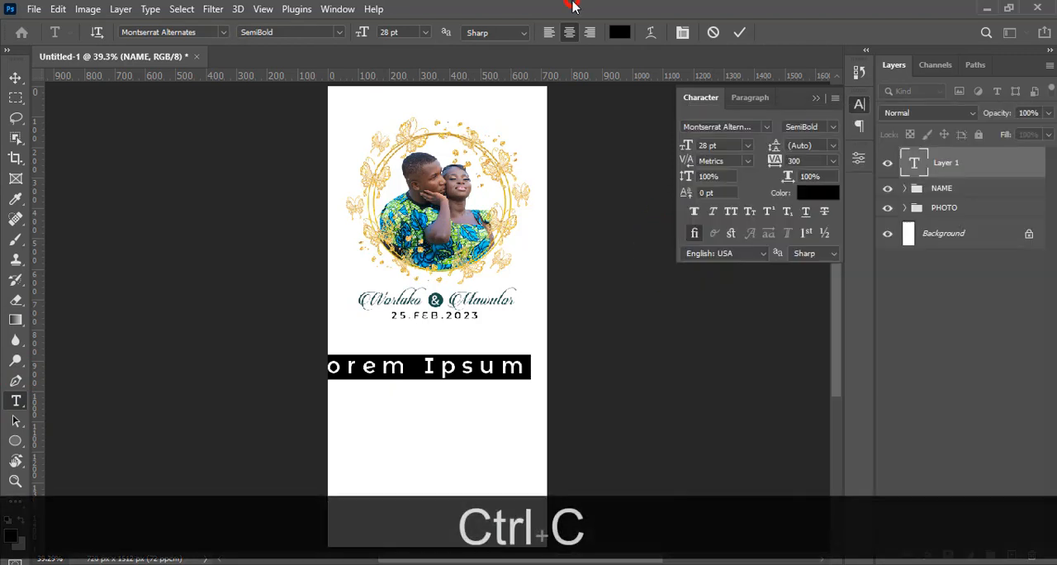
{"action": "key", "text": "ctrl+v"}
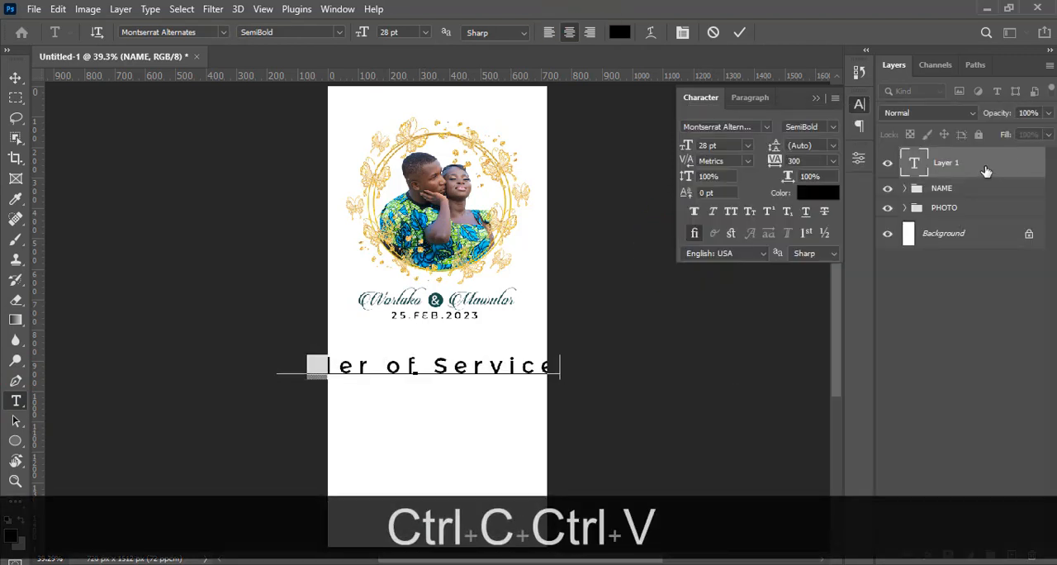
{"action": "left_click", "coordinate": [983, 169]}
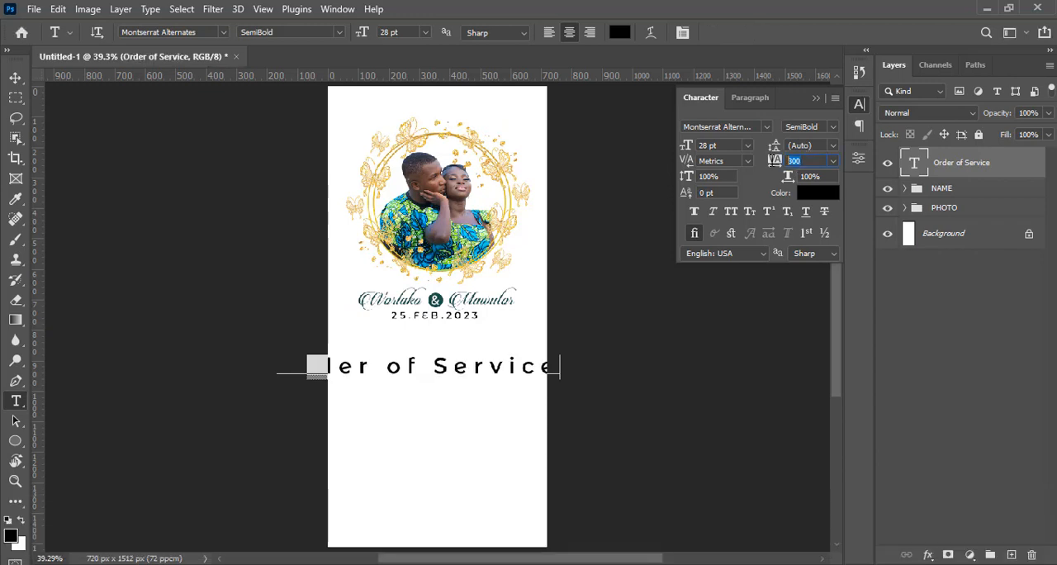
Set the Order of Service text's tracking to 0 and its font to Candlescript Demo Version
{"action": "type", "text": "0"}
{"action": "key", "text": "Return"}
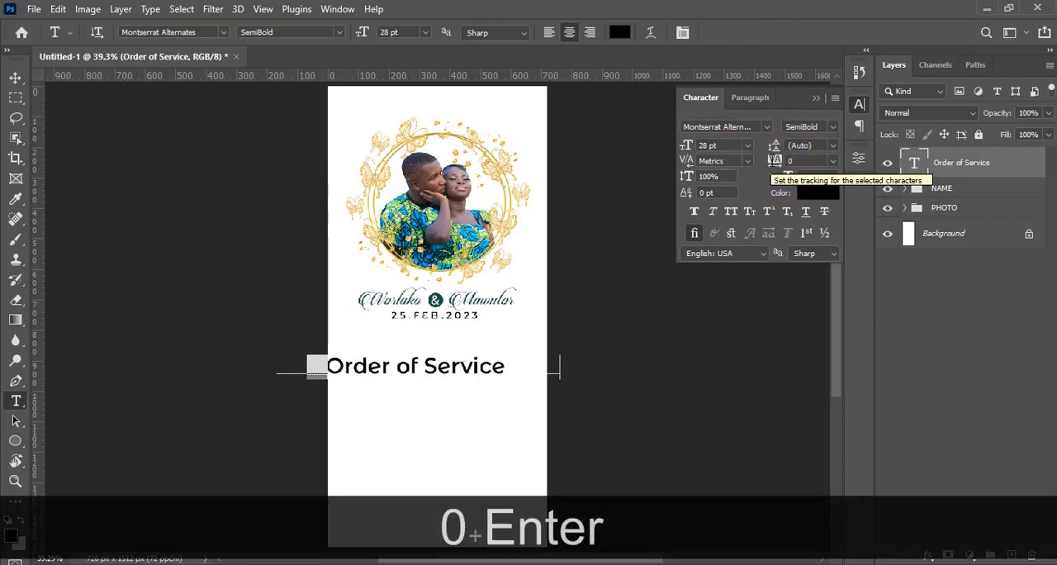
{"action": "left_click", "coordinate": [768, 127]}
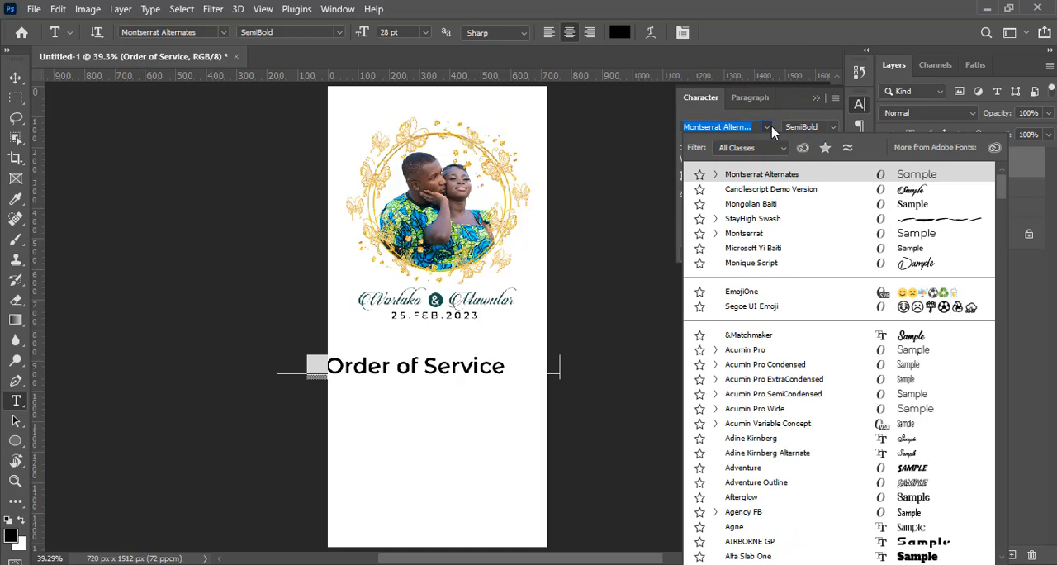
{"action": "key", "text": "Down"}
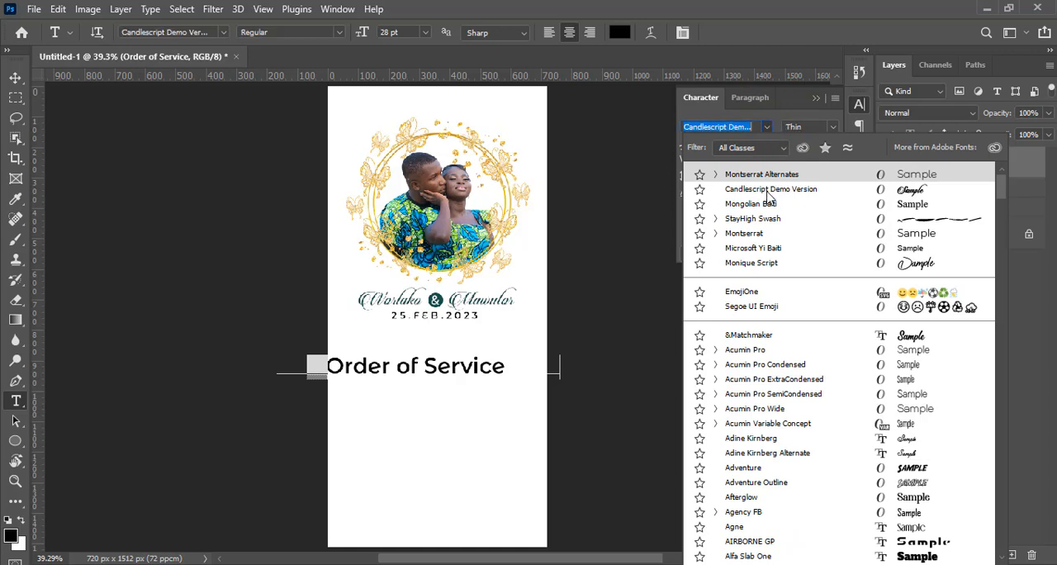
{"action": "left_click", "coordinate": [767, 191]}
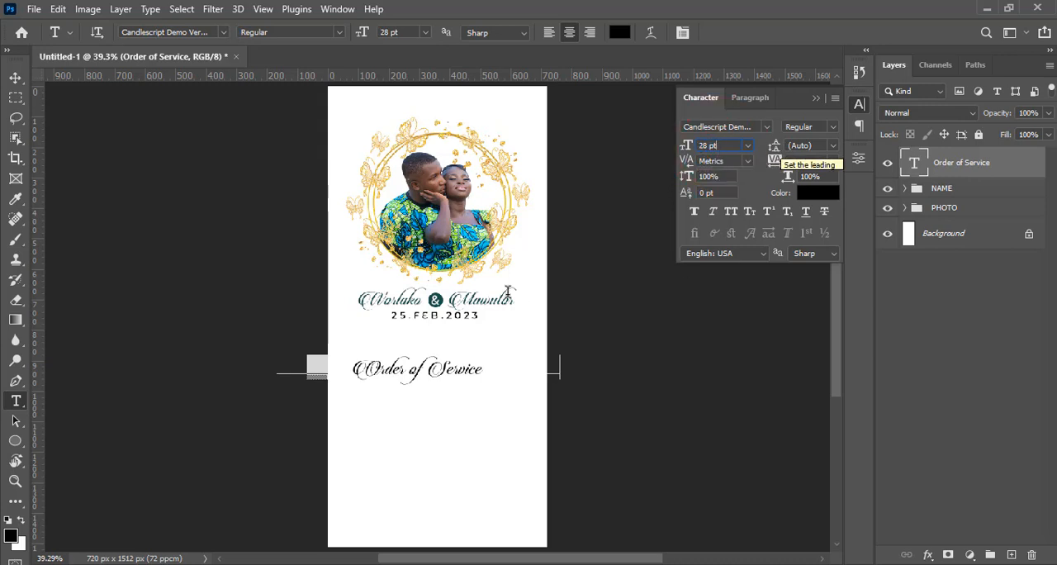
Set the Order of Service text to 15 pt and move it just below the date, near the page's centre
{"action": "left_click", "coordinate": [722, 146]}
{"action": "type", "text": "10"}
{"action": "key", "text": "Return"}
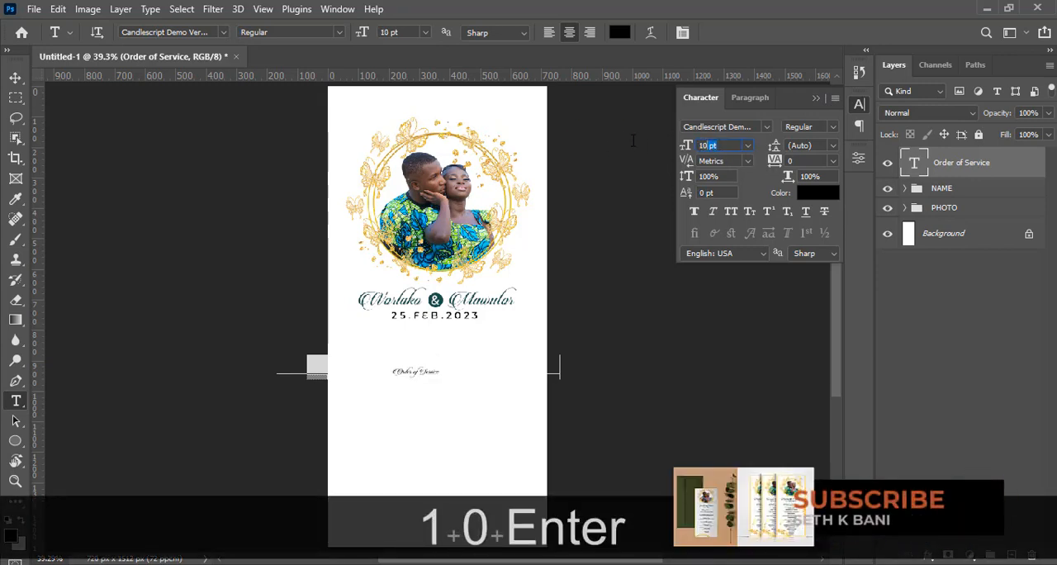
{"action": "type", "text": "15"}
{"action": "key", "text": "Return"}
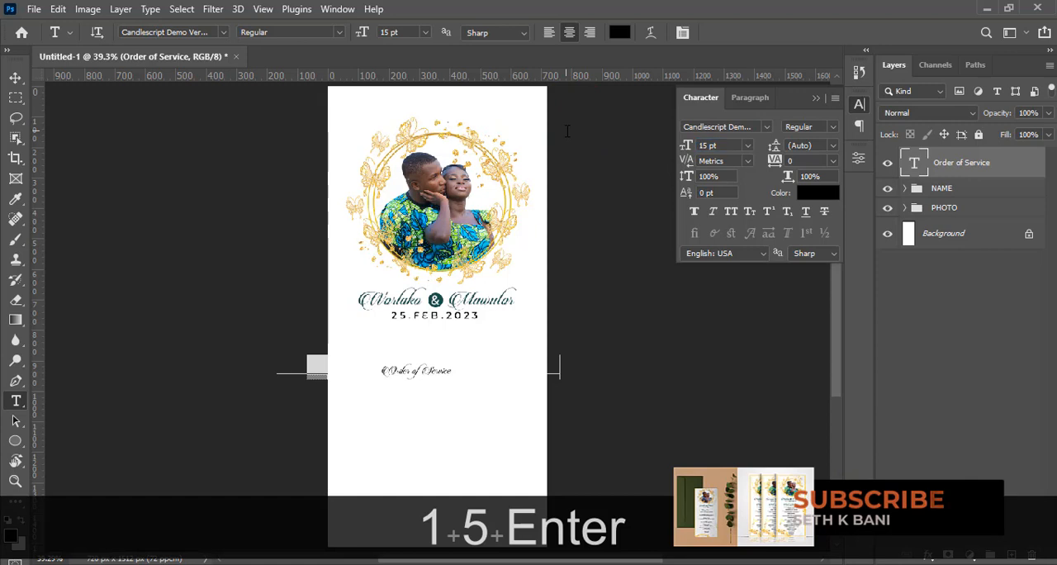
{"action": "key", "text": "ctrl+equal"}
{"action": "key", "text": "ctrl+v"}
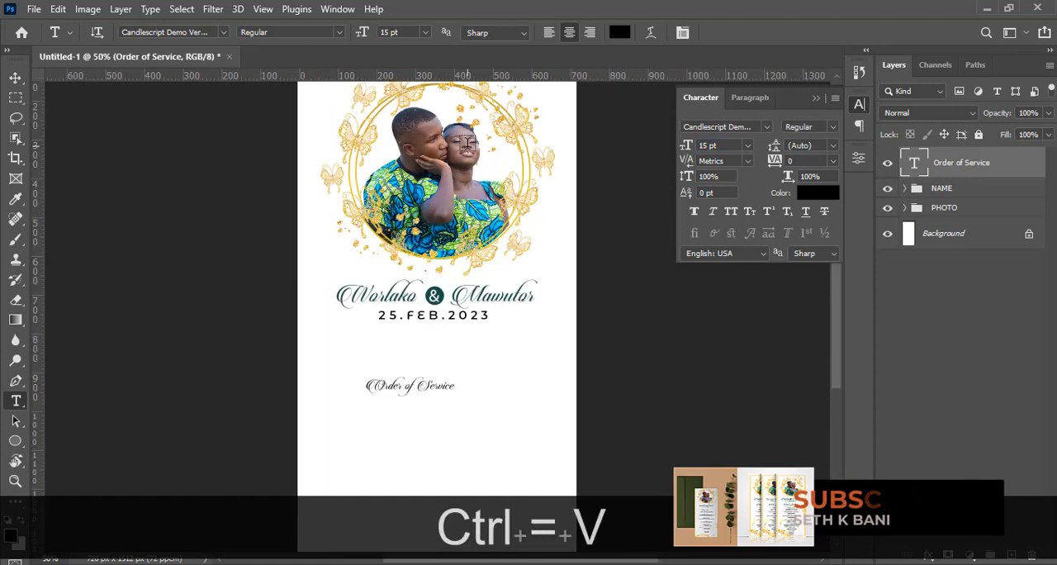
{"action": "left_click_drag", "start_coordinate": [393, 390], "coordinate": [420, 351]}
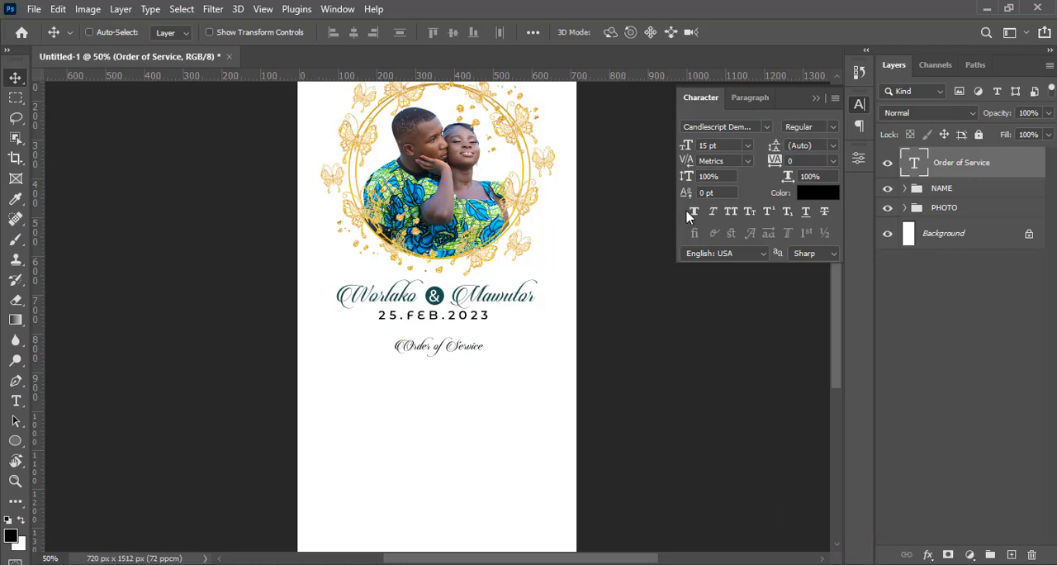
Scale the Order of Service text up from its centre to about 20.67 pt
{"action": "key", "text": "ctrl+t"}
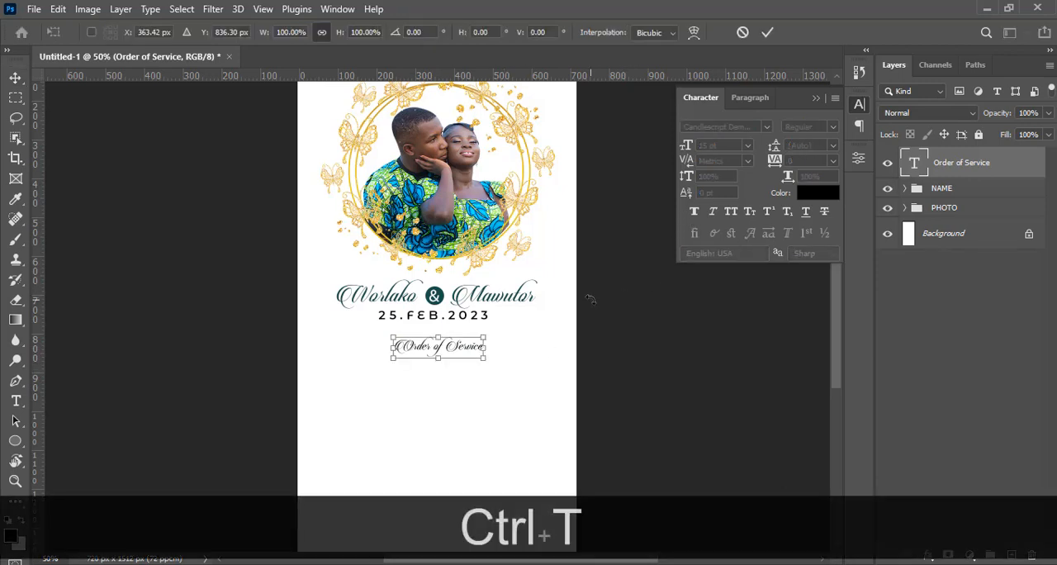
{"action": "key", "text": "alt"}
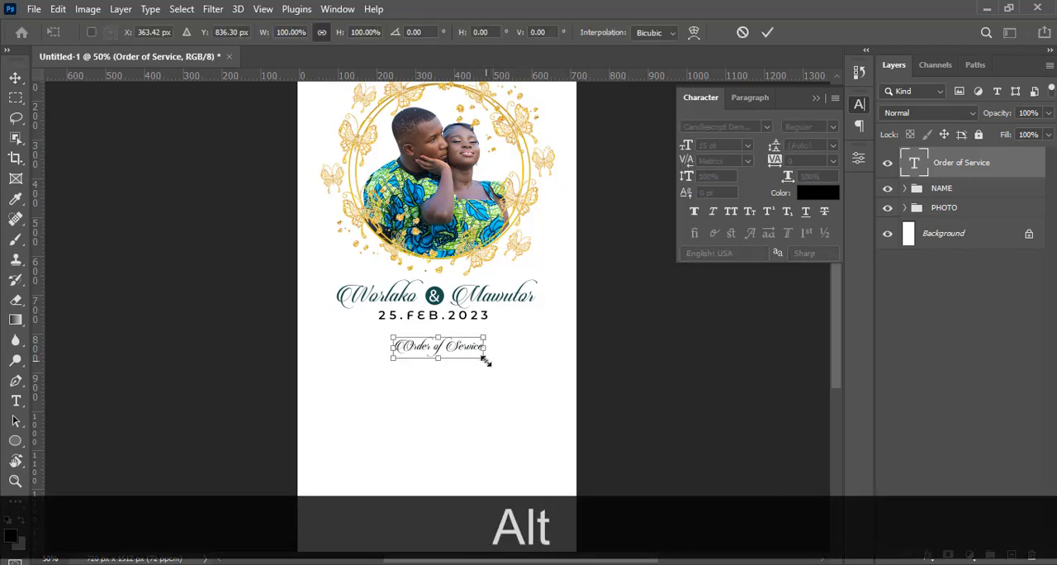
{"action": "left_click_drag", "start_coordinate": [486, 361], "coordinate": [503, 365]}
{"action": "key", "text": "alt+Return"}
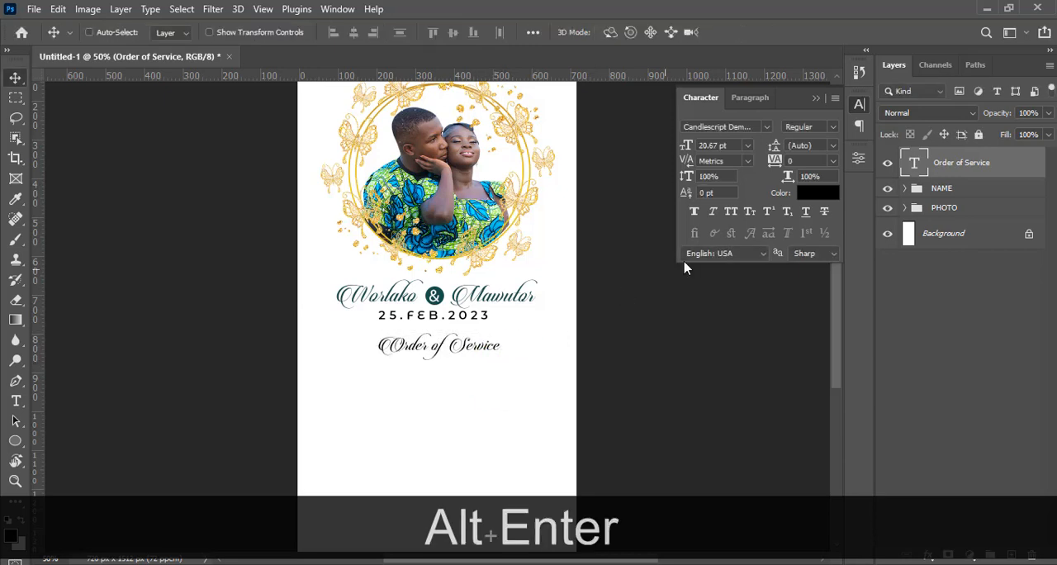
Colour the Order of Service text dark teal (17504c), sampled from the ampersand's circle
{"action": "left_click", "coordinate": [812, 193]}
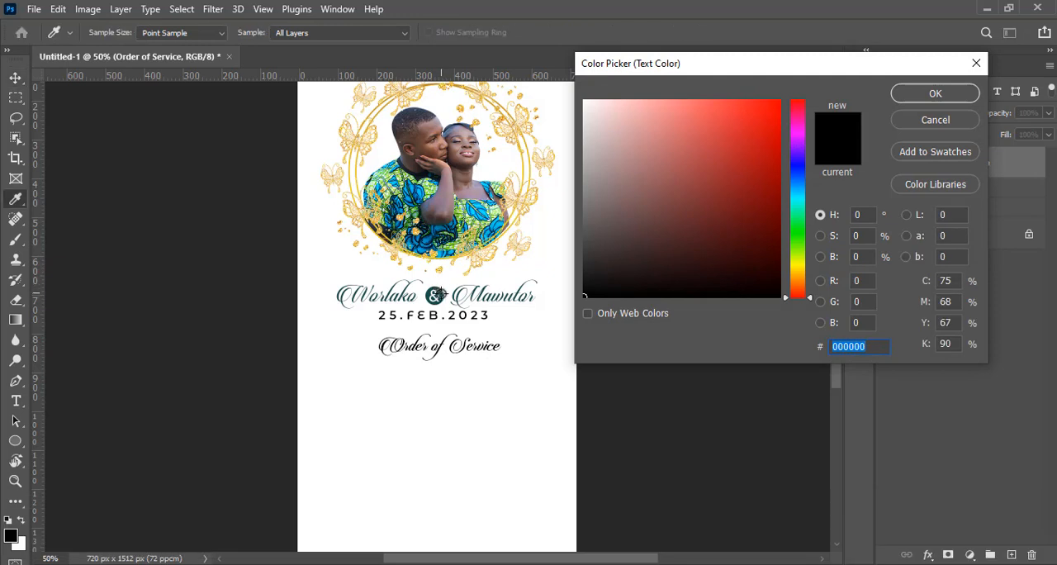
{"action": "left_click", "coordinate": [436, 295]}
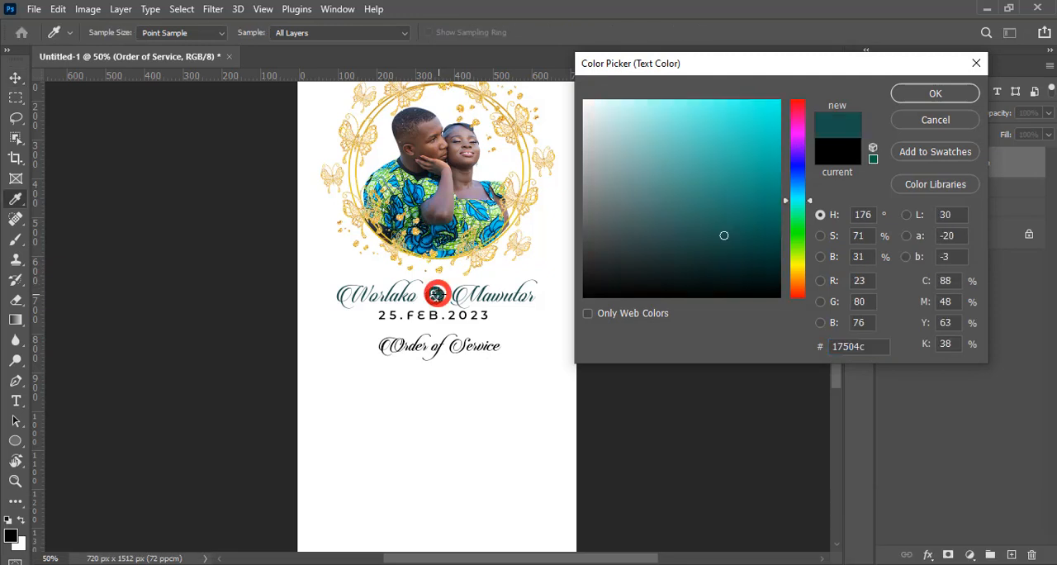
{"action": "left_click", "coordinate": [911, 96]}
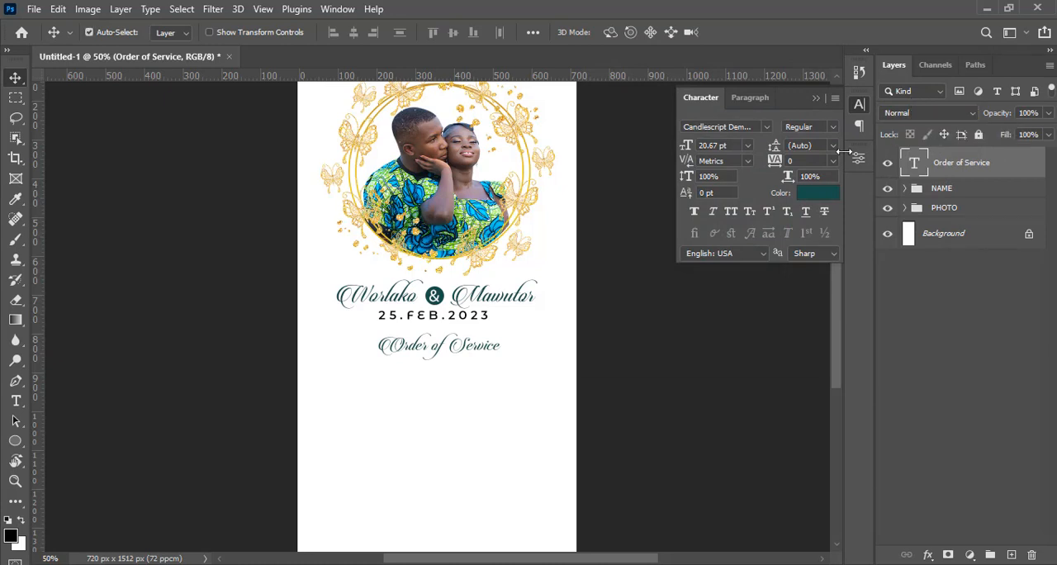
Show the guides and nudge the Order of Service text slightly left onto the vertical centre guide
{"action": "key", "text": "ctrl+h"}
{"action": "key", "text": "ctrl+t"}
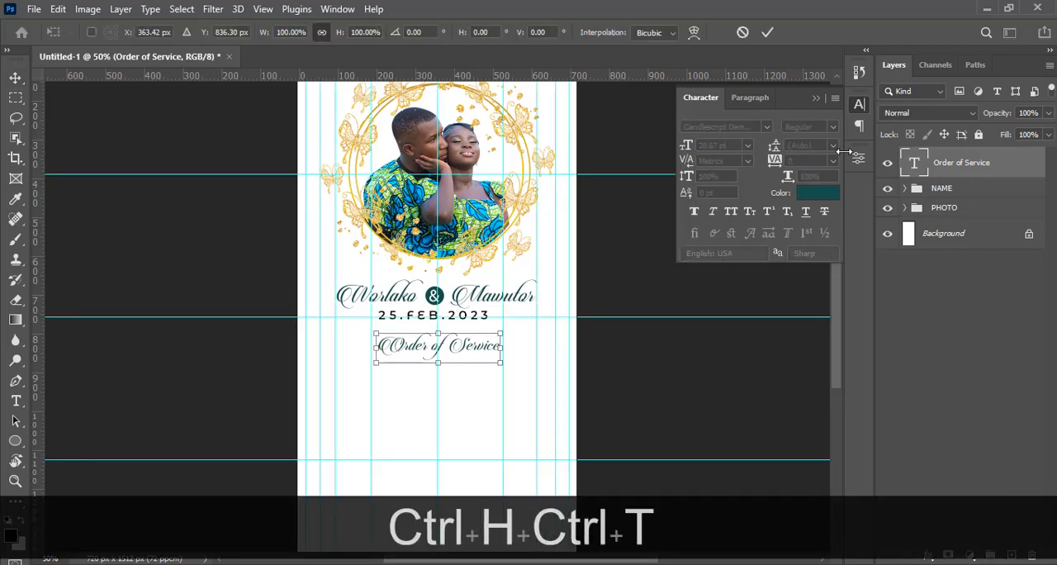
{"action": "key", "text": "Left"}
{"action": "key", "text": "Left"}
{"action": "key", "text": "Left"}
{"action": "key", "text": "Left"}
{"action": "key", "text": "Return"}
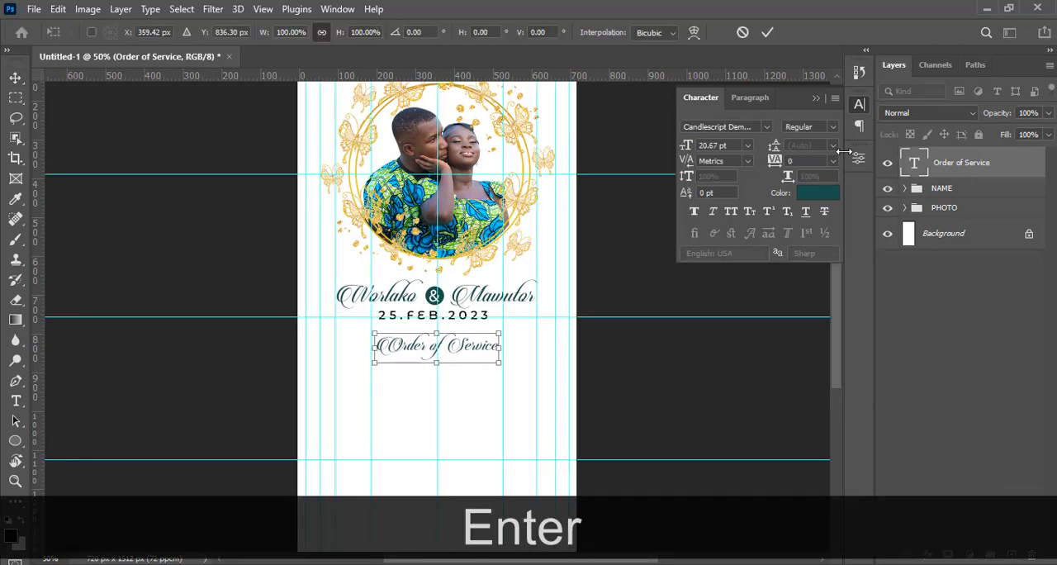
Duplicate the Order of Service text straight below the original and replace the copy's text with K
{"action": "key", "text": "ctrl+j"}
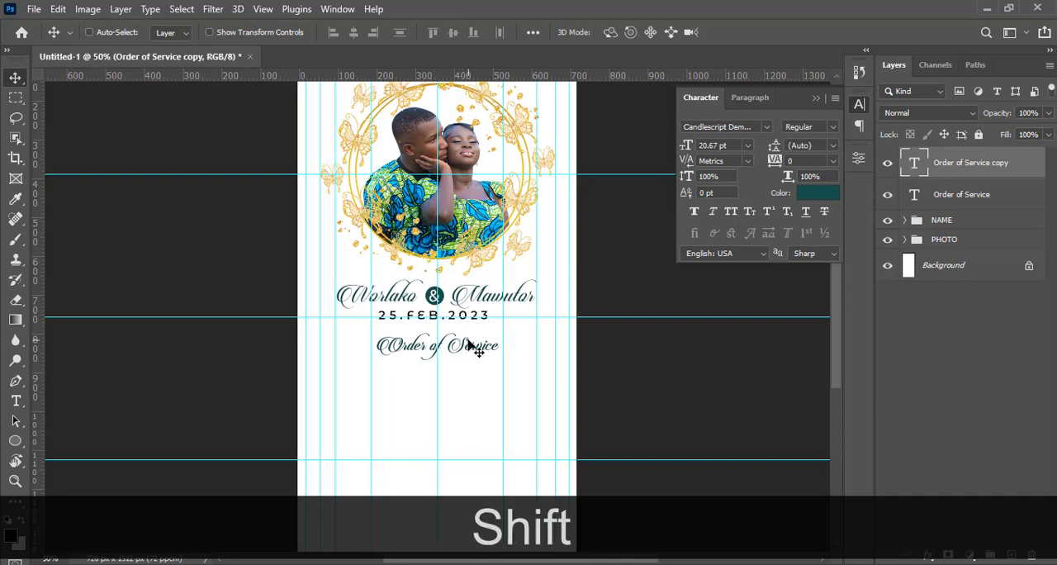
{"action": "left_click_drag", "start_coordinate": [470, 350], "coordinate": [470, 385]}
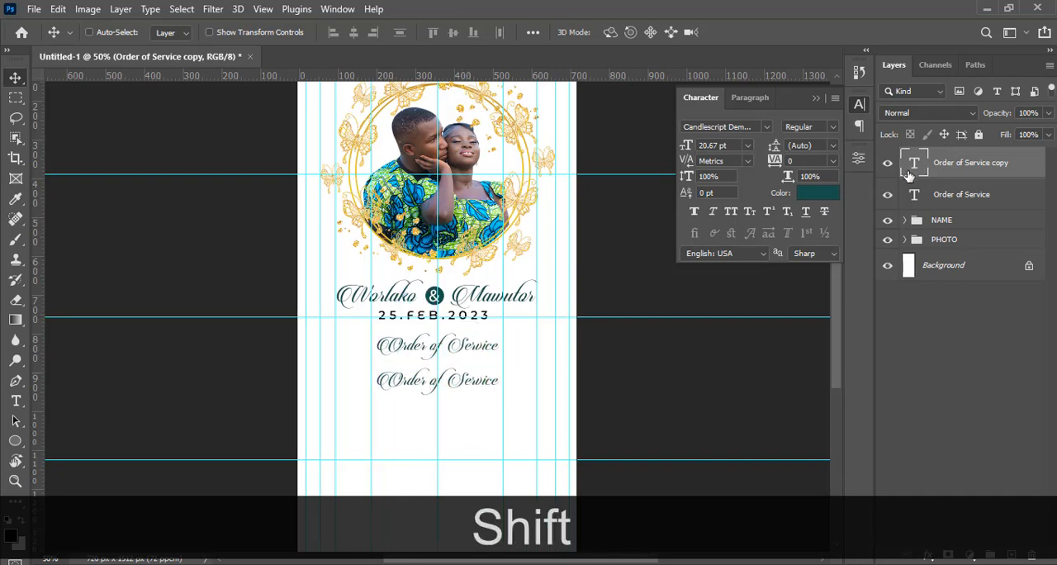
{"action": "double_click", "coordinate": [917, 163]}
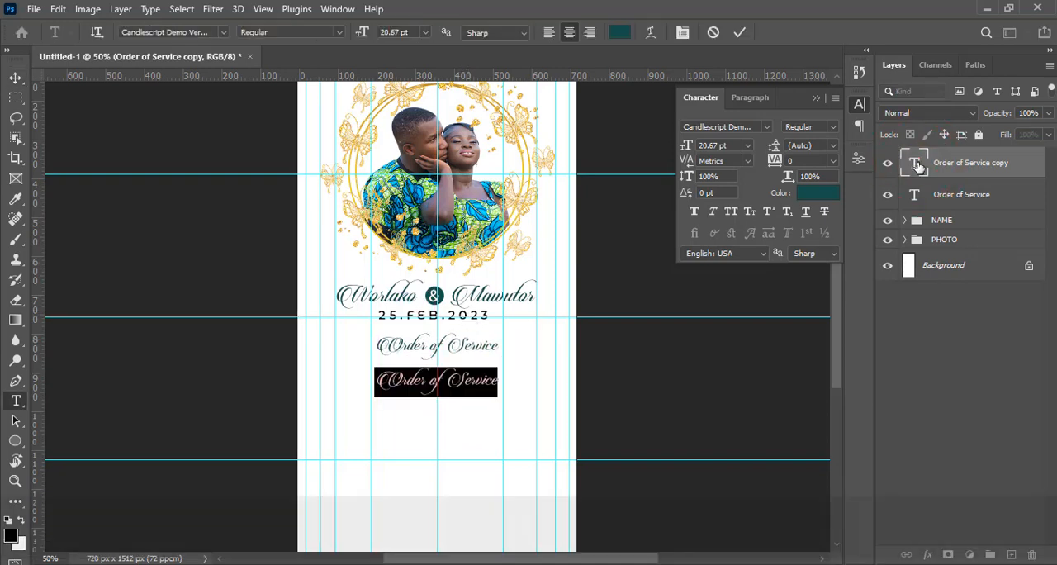
{"action": "type", "text": "K"}
{"action": "key", "text": "ctrl+Return"}
{"action": "key", "text": "v"}
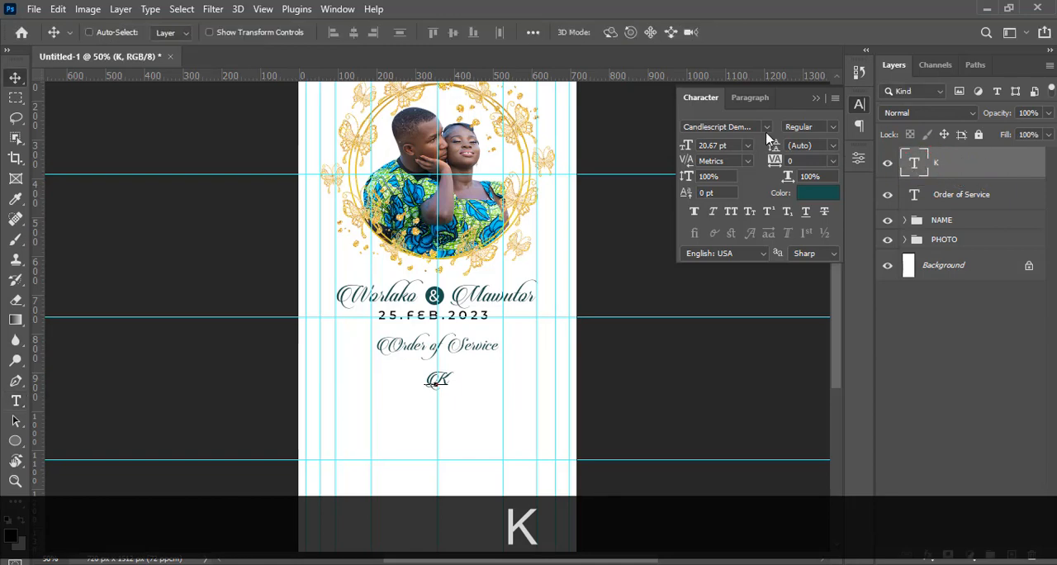
Change the K text's font to Oraqle Swash to turn it into an underline flourish
{"action": "left_click", "coordinate": [767, 128]}
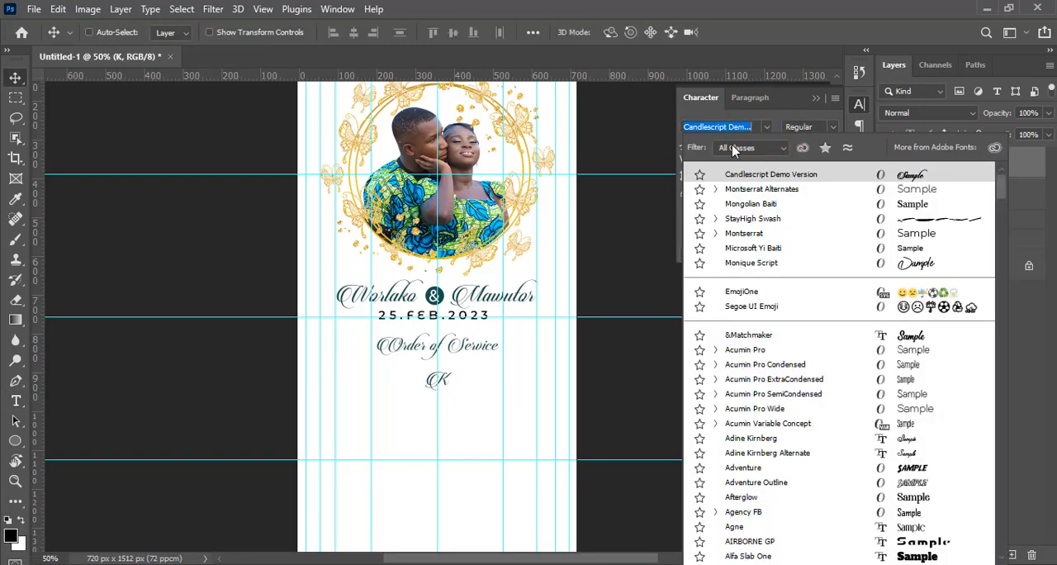
{"action": "type", "text": "ORA"}
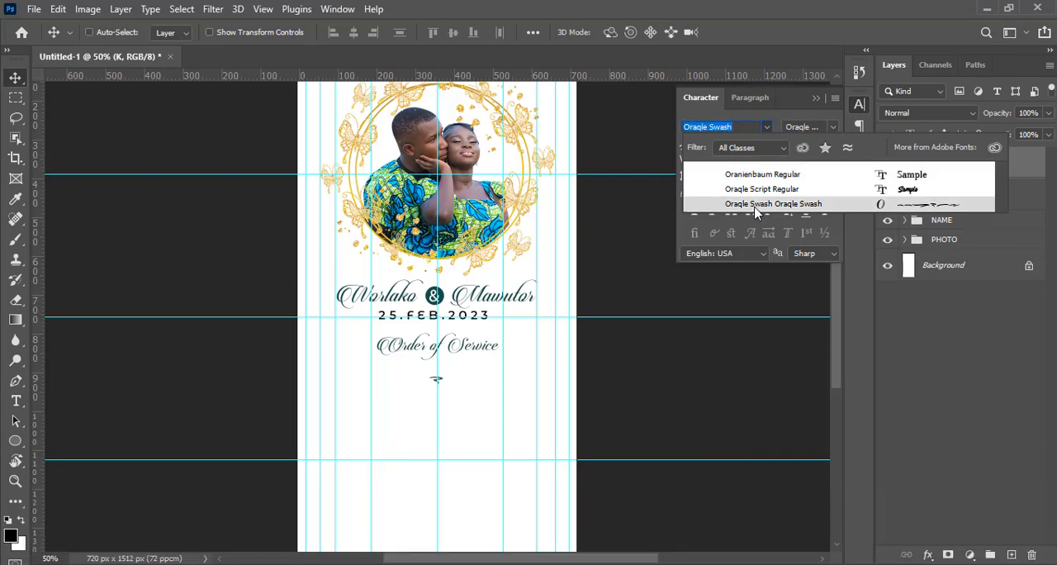
{"action": "left_click", "coordinate": [755, 205]}
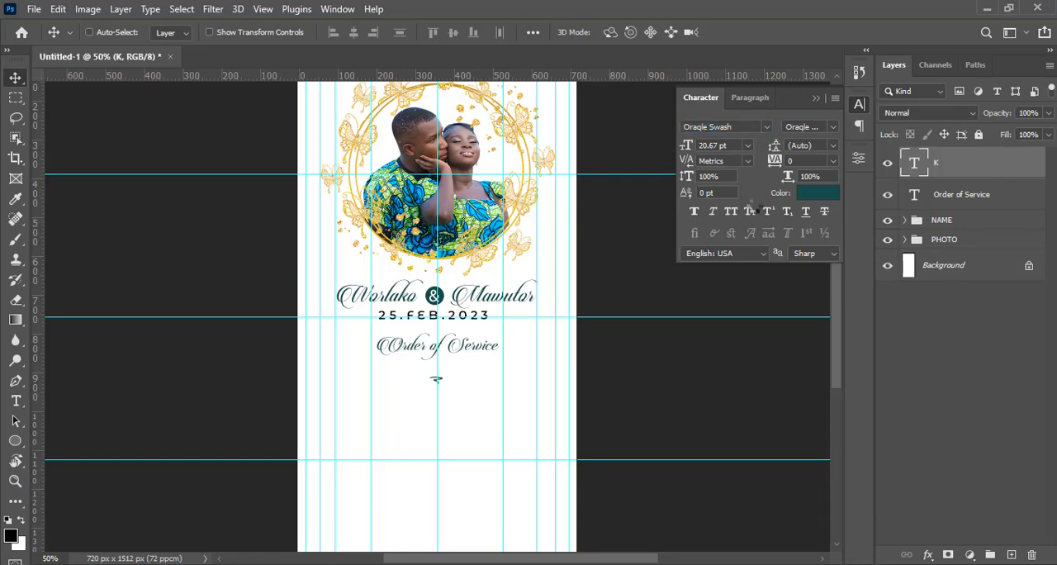
{"action": "double_click", "coordinate": [920, 162]}
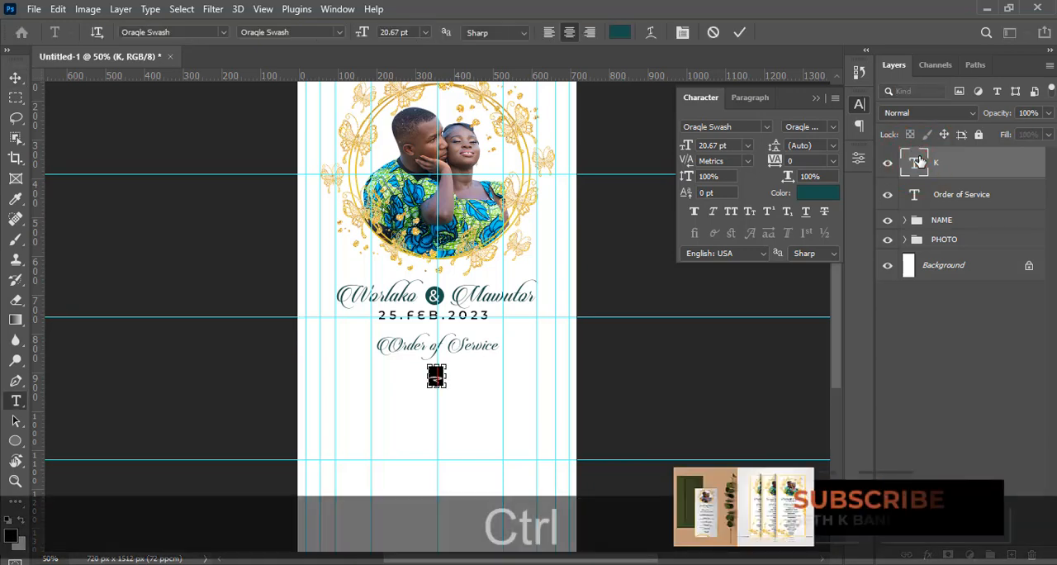
{"action": "key", "text": "ctrl+t"}
{"action": "key", "text": "Escape"}
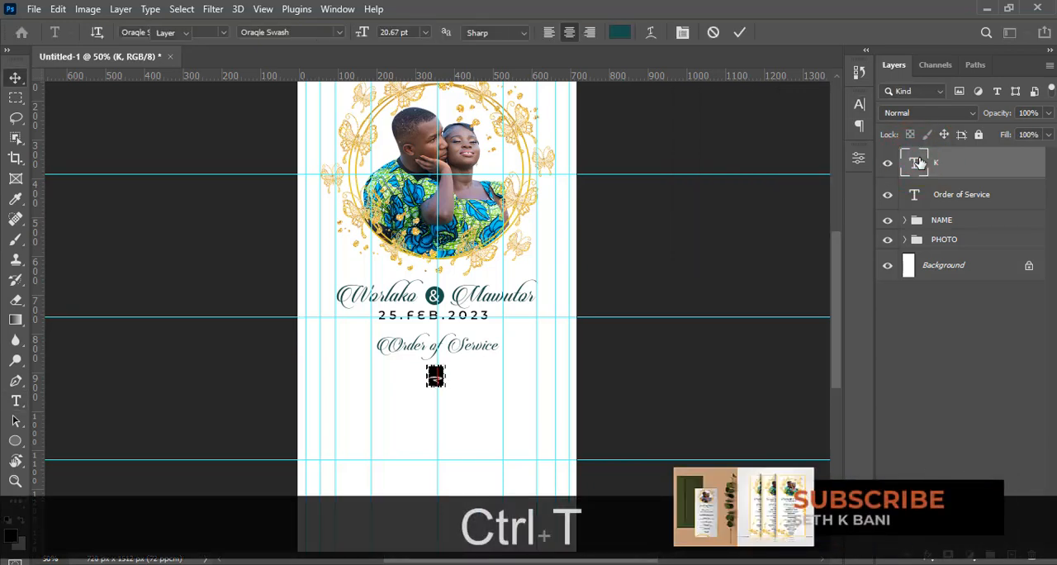
Stretch the swash to about 487% width at its original height and centre it directly beneath the Order of Service text
{"action": "key", "text": "ctrl+t"}
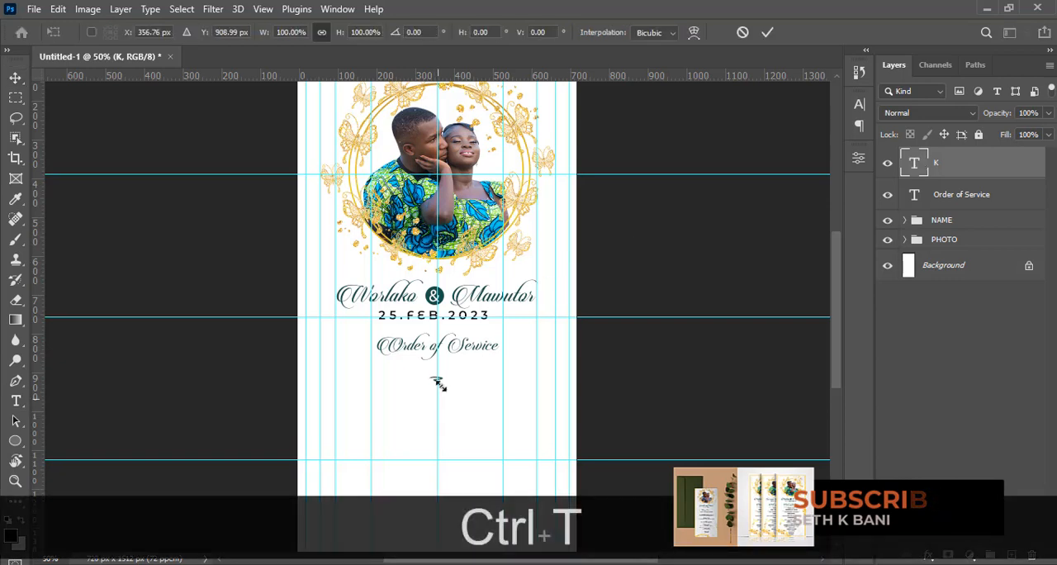
{"action": "key", "text": "shift"}
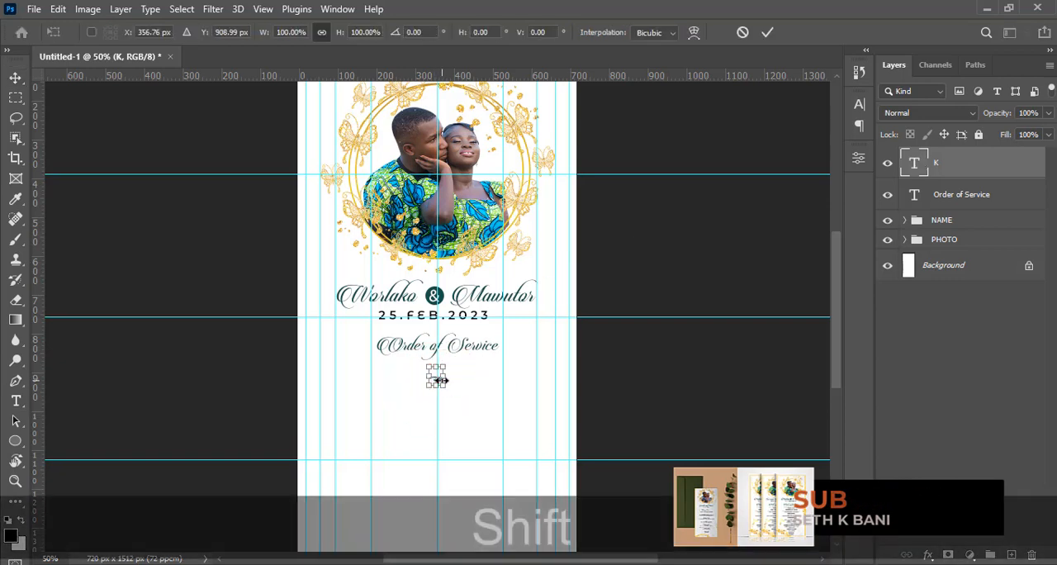
{"action": "mouse_move", "coordinate": [442, 380]}
{"action": "left_mouse_down"}
{"action": "mouse_move", "coordinate": [498, 372]}
{"action": "mouse_move", "coordinate": [454, 367]}
{"action": "left_mouse_up"}
{"action": "key", "text": "Return"}
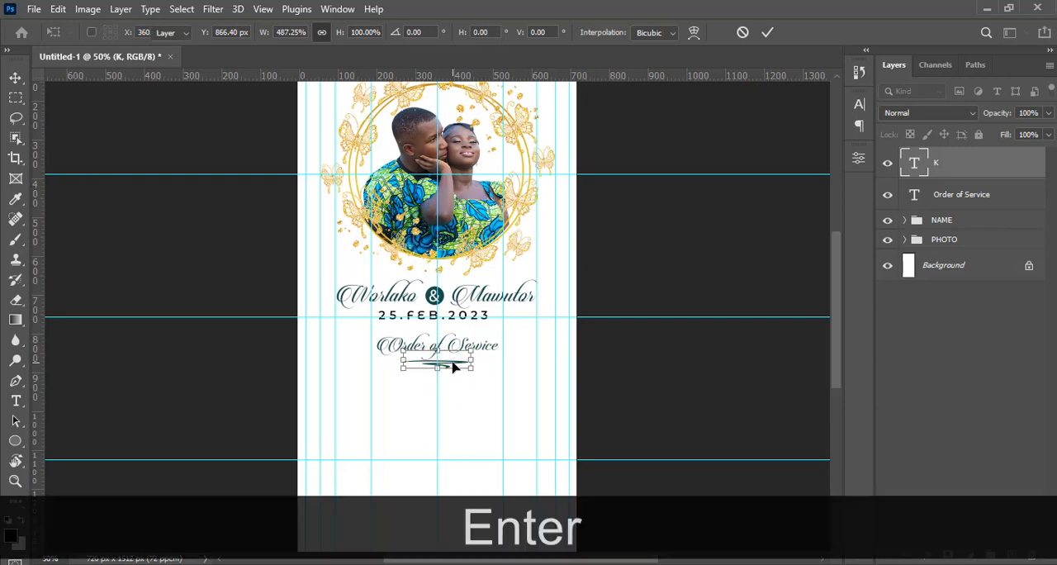
Nudge the swash upward until it sits close beneath the Order of Service text as an underline
{"action": "key", "text": "v"}
{"action": "key", "text": "Up"}
{"action": "key", "text": "Up"}
{"action": "key", "text": "Up"}
{"action": "key", "text": "Up"}
{"action": "key", "text": "Up"}
{"action": "key", "text": "Up"}
{"action": "key", "text": "Up"}
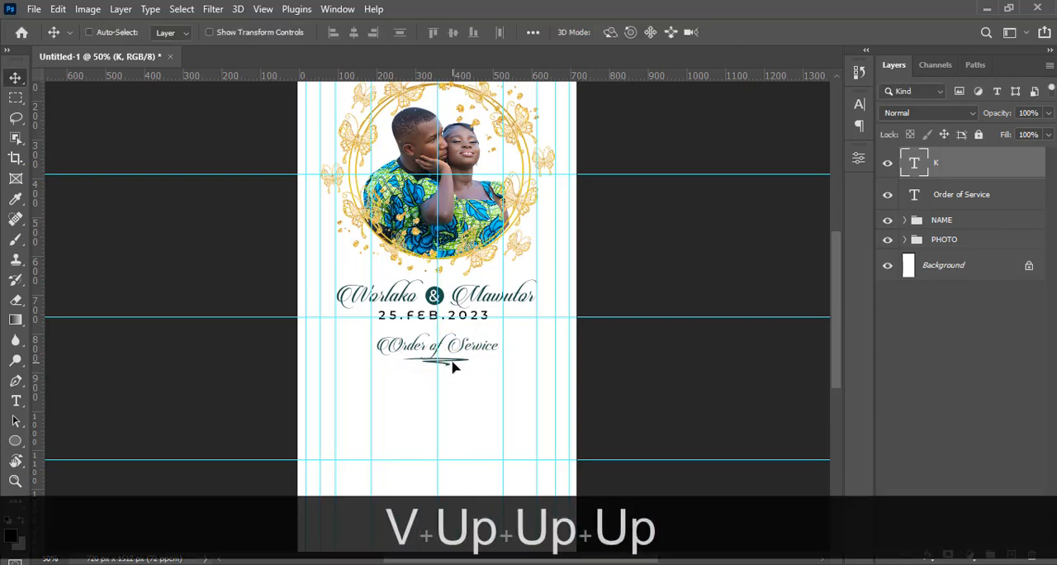
{"action": "key", "text": "Down"}
{"action": "key", "text": "Up"}
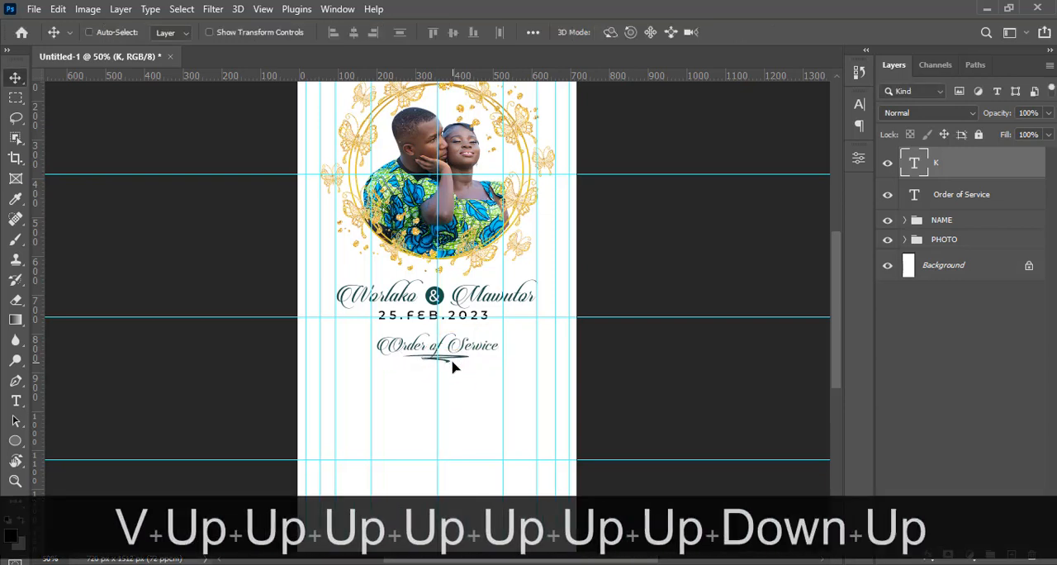
{"action": "key", "text": "Down"}
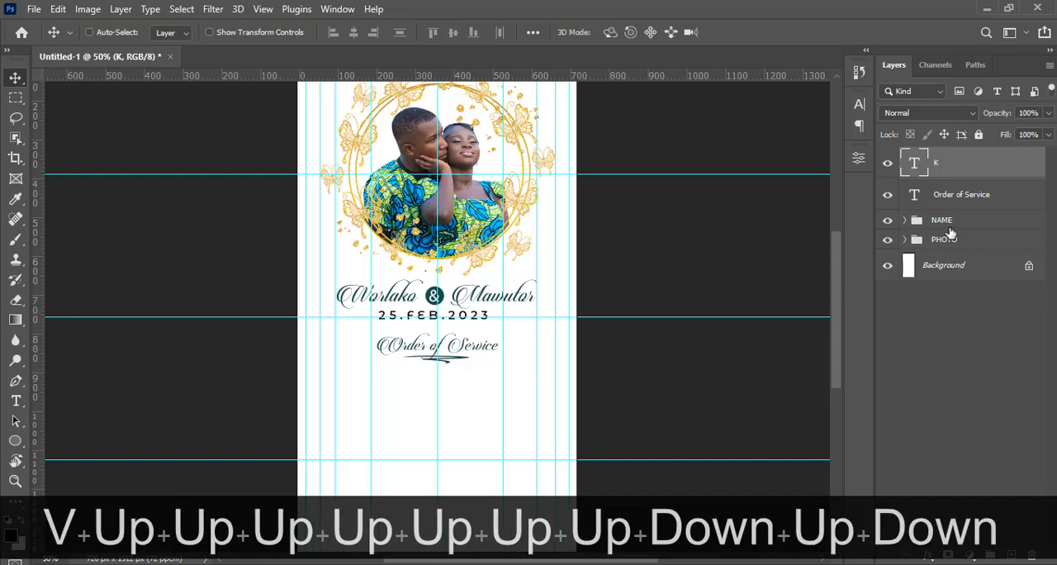
{"action": "key", "text": "ctrl+equal"}
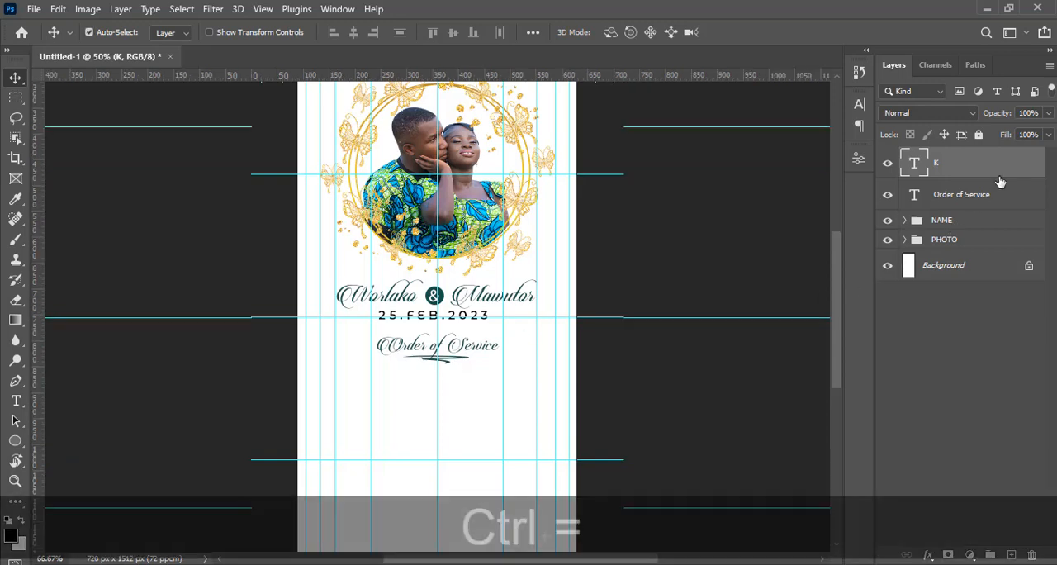
{"action": "key", "text": "ctrl+equal"}
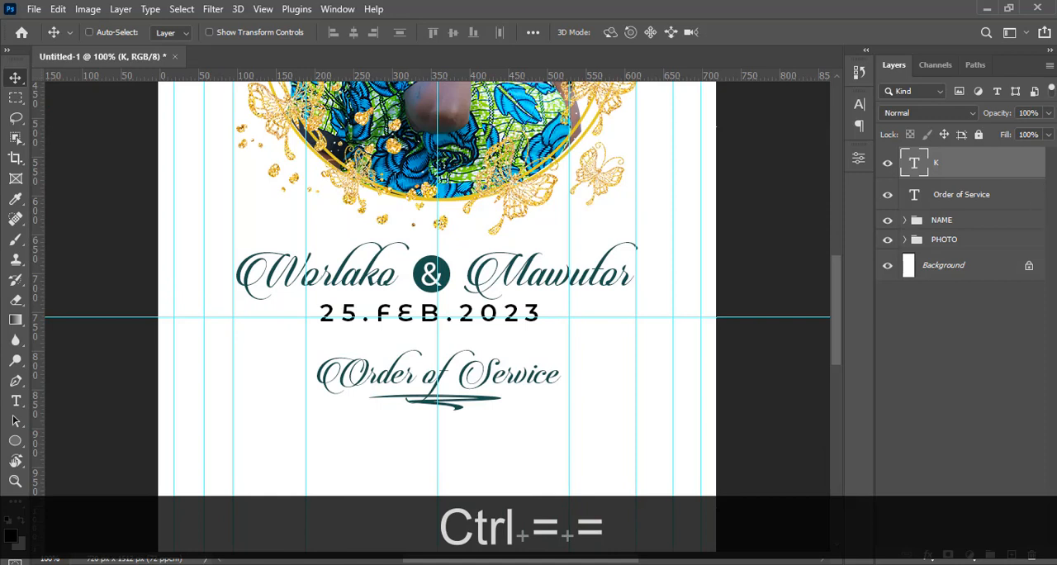
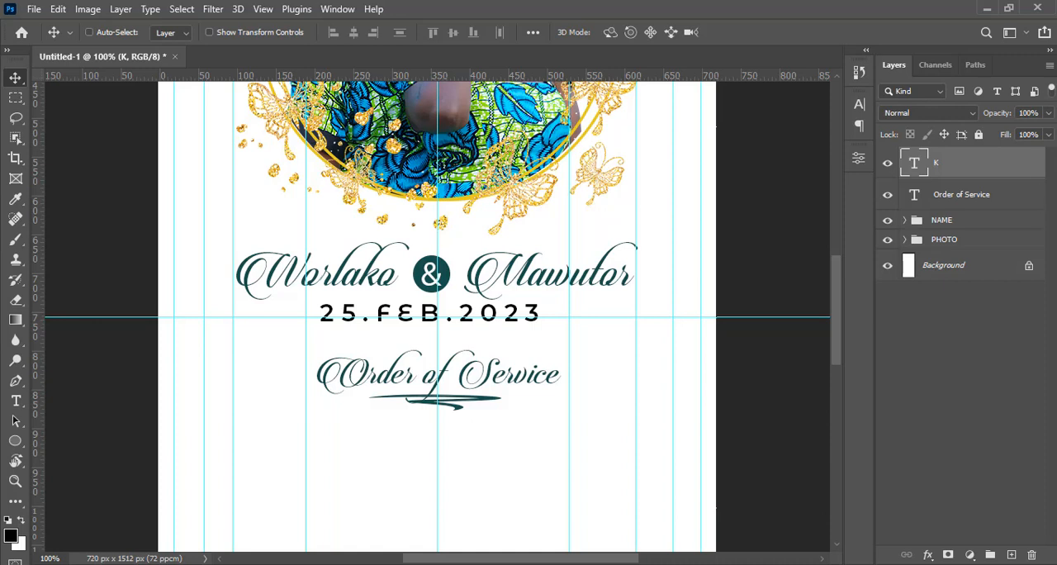
Add a gradient overlay to the swash underline and set its gradient's starting colour stop to AE8943
{"action": "left_click", "coordinate": [1008, 147]}
{"action": "double_click", "coordinate": [1011, 160]}
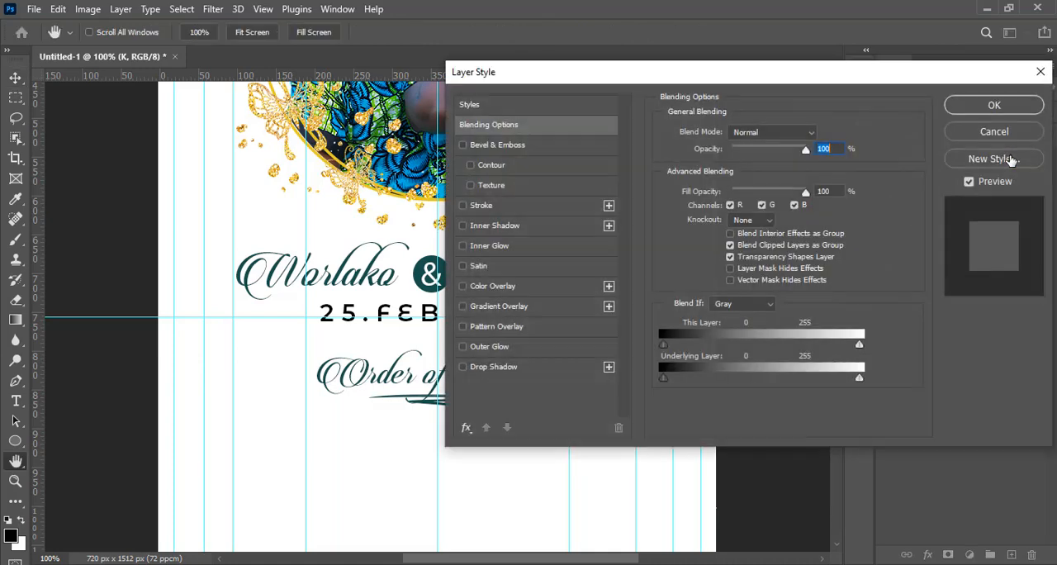
{"action": "left_click", "coordinate": [523, 308]}
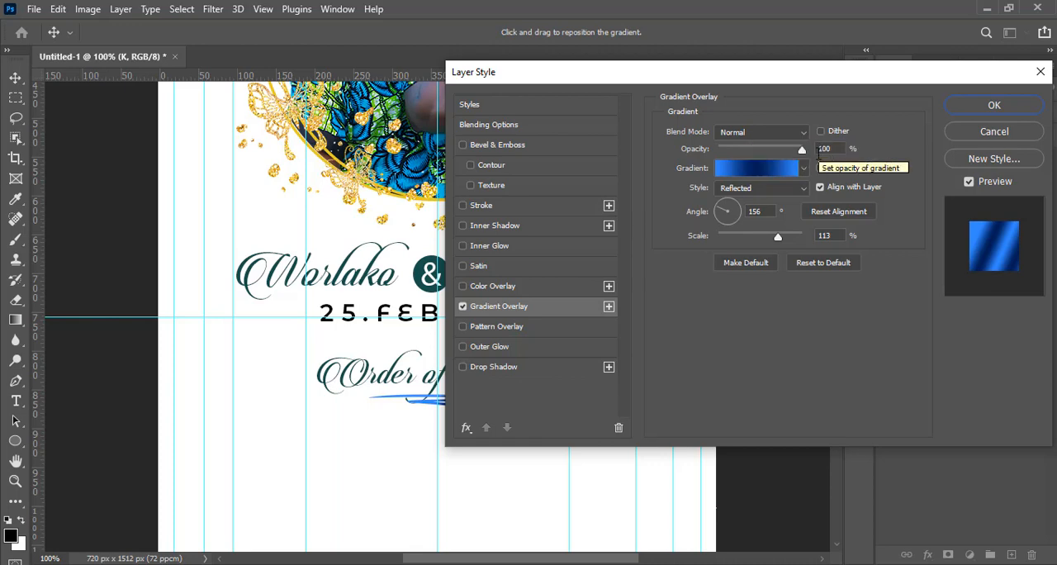
{"action": "left_click", "coordinate": [771, 168]}
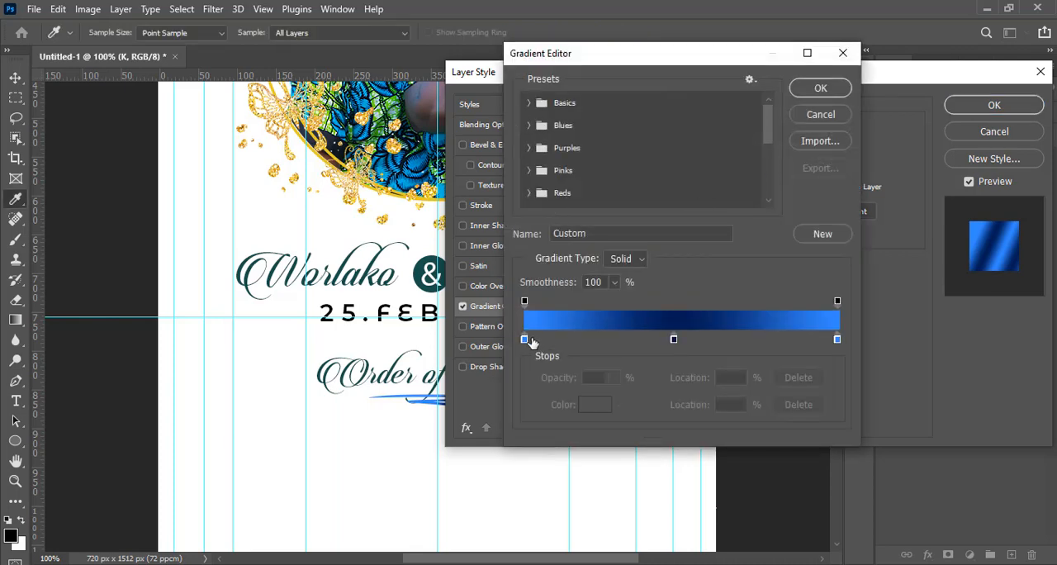
{"action": "double_click", "coordinate": [524, 341]}
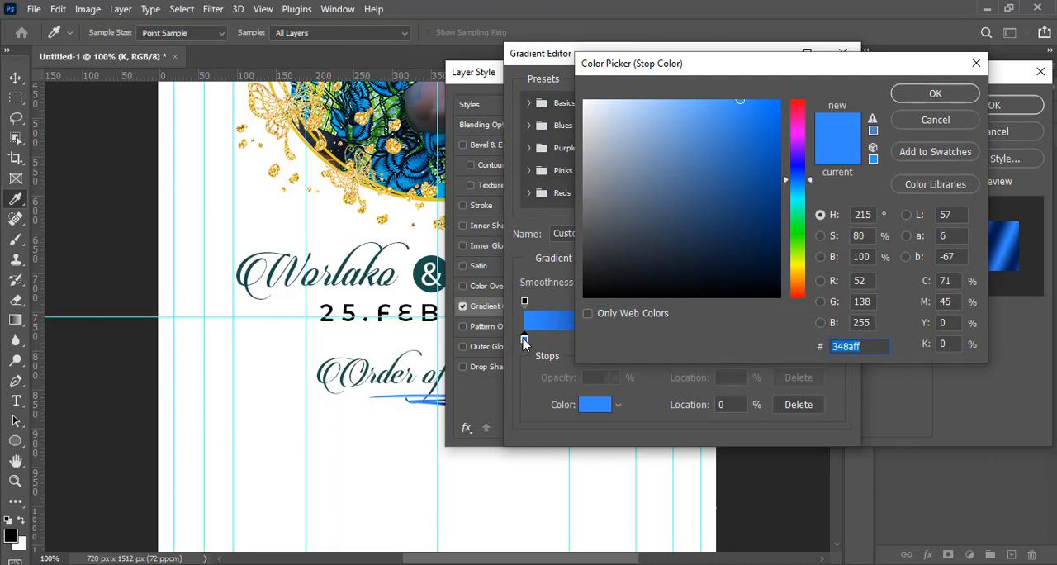
{"action": "type", "text": "AE"}
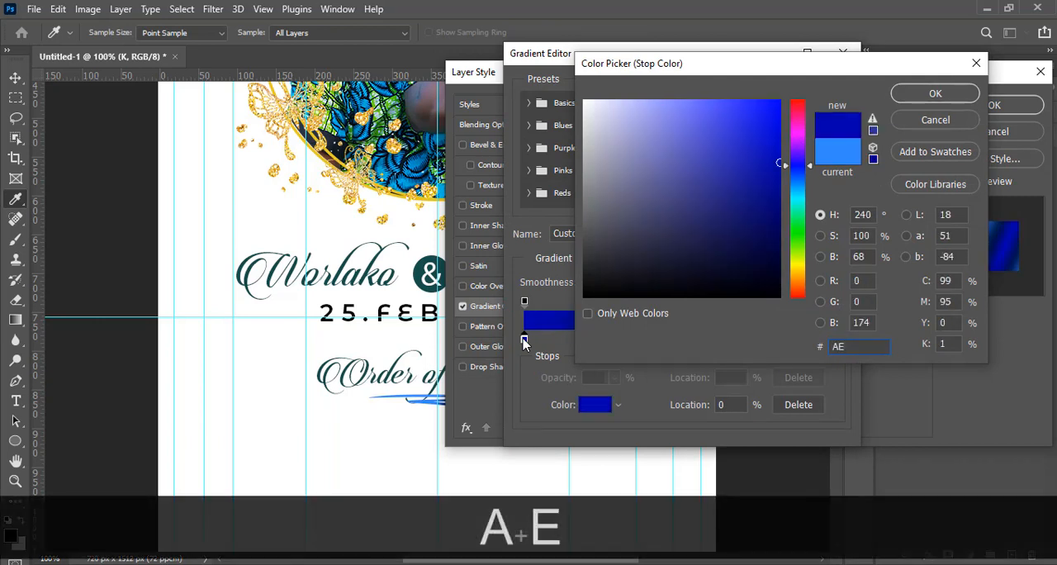
{"action": "type", "text": "8943"}
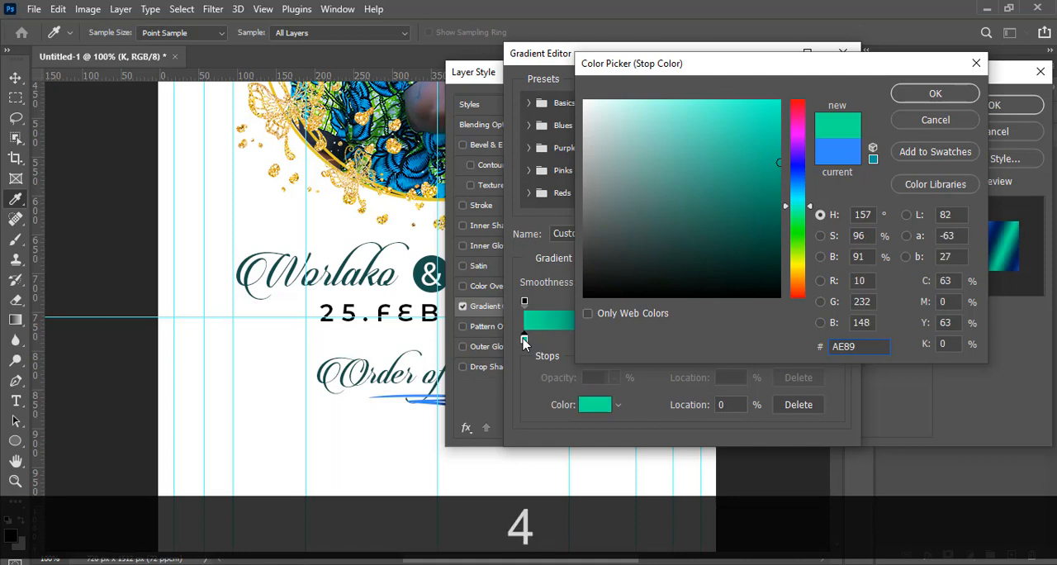
{"action": "left_click", "coordinate": [954, 98]}
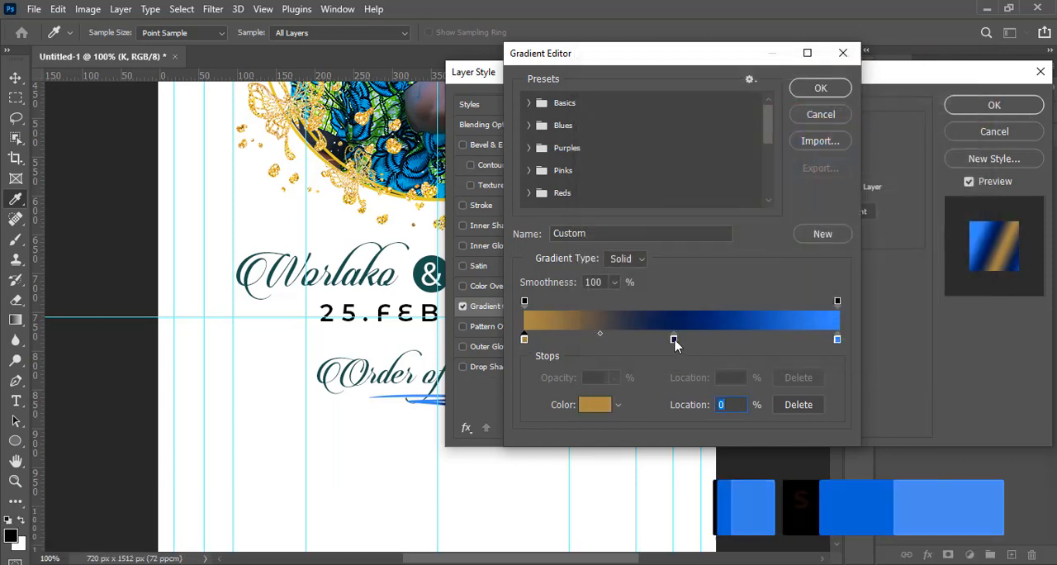
Set the gradient's middle colour stop to FFE8AF
{"action": "double_click", "coordinate": [674, 340]}
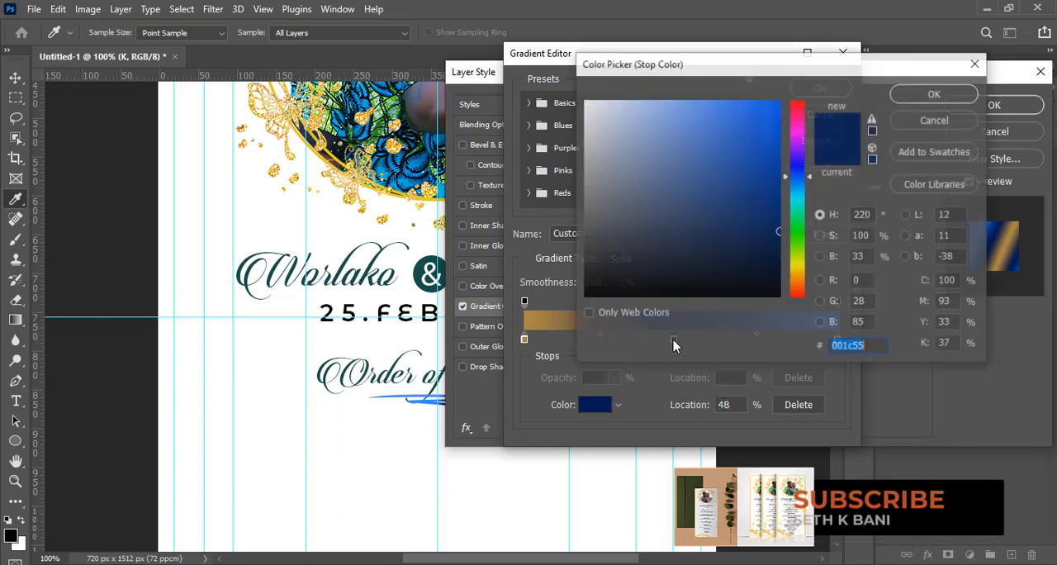
{"action": "type", "text": "FFE"}
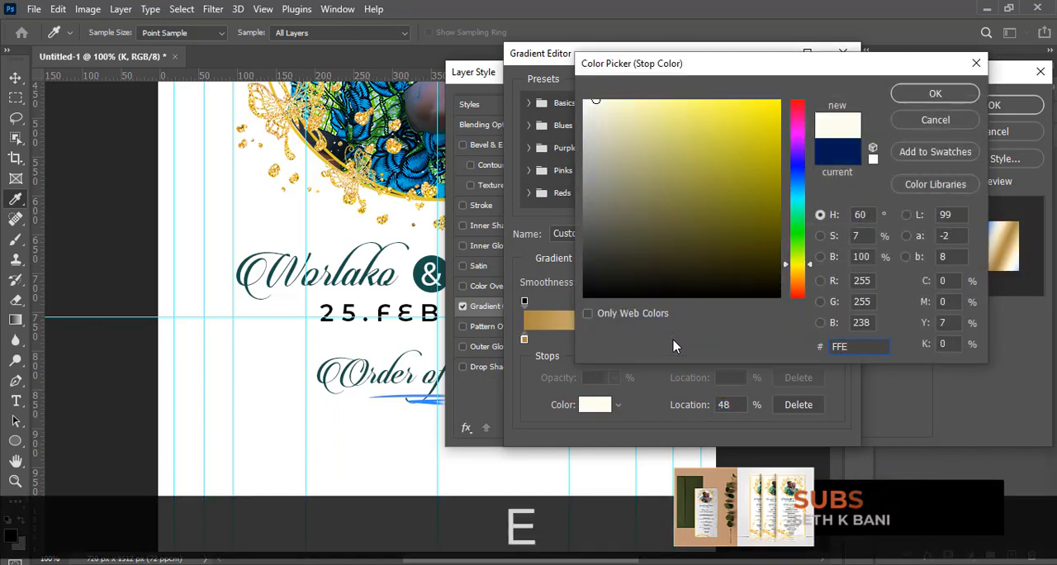
{"action": "type", "text": "8AF"}
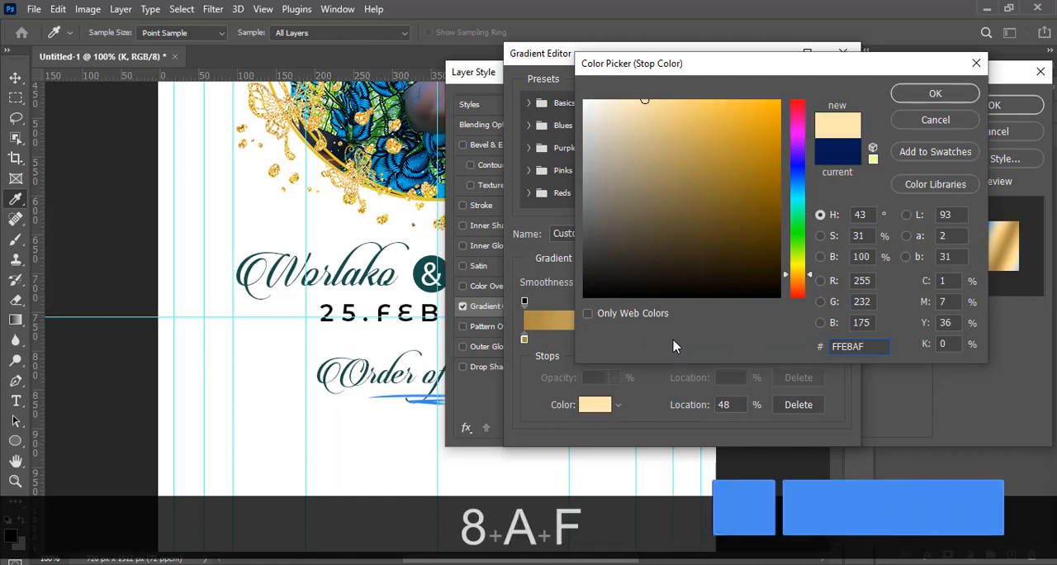
{"action": "left_click", "coordinate": [936, 93]}
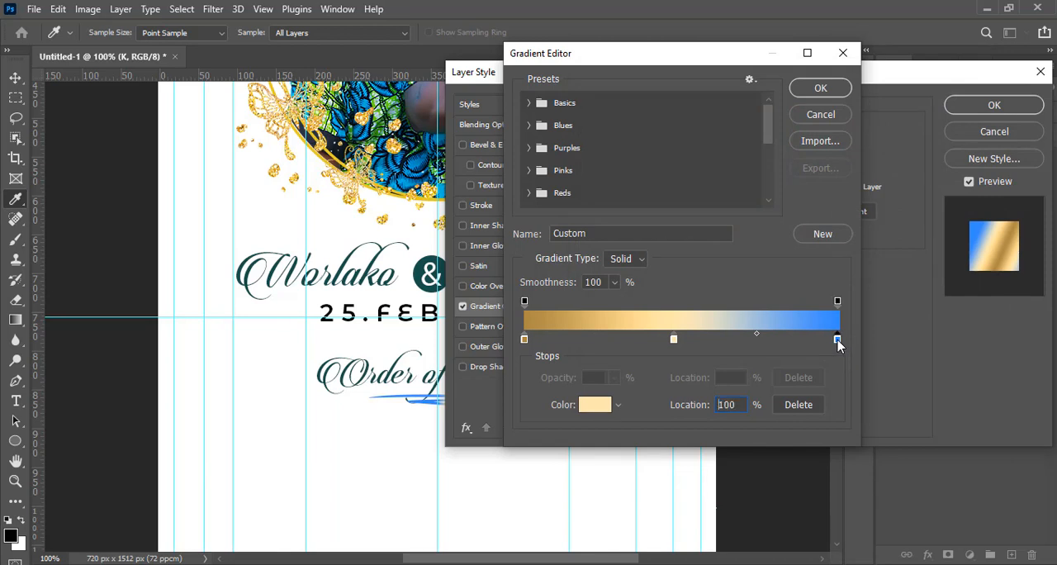
Set the gradient's end colour stop to E8C470 and accept the edited gradient
{"action": "double_click", "coordinate": [837, 339]}
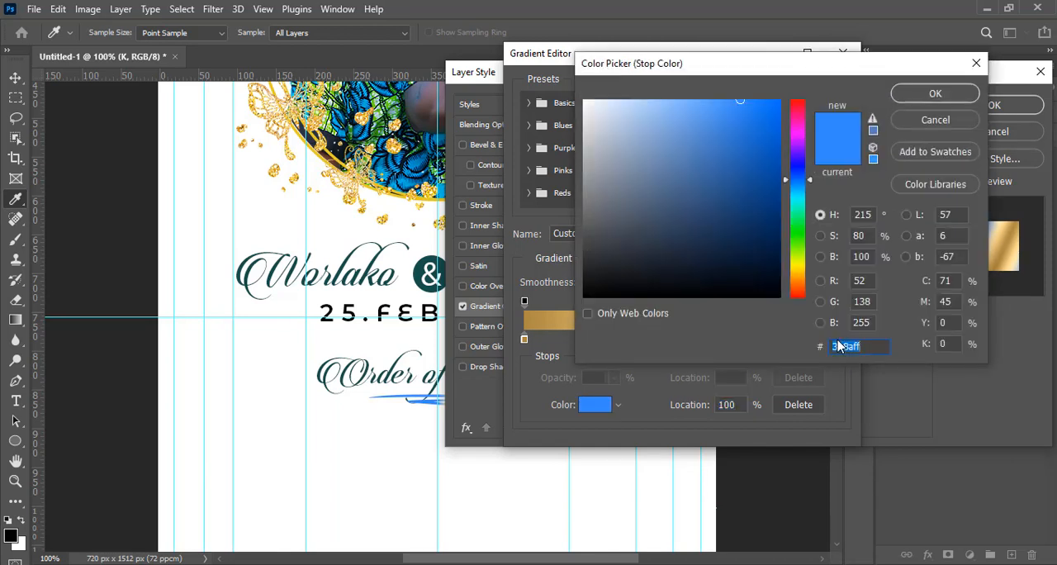
{"action": "type", "text": "E8"}
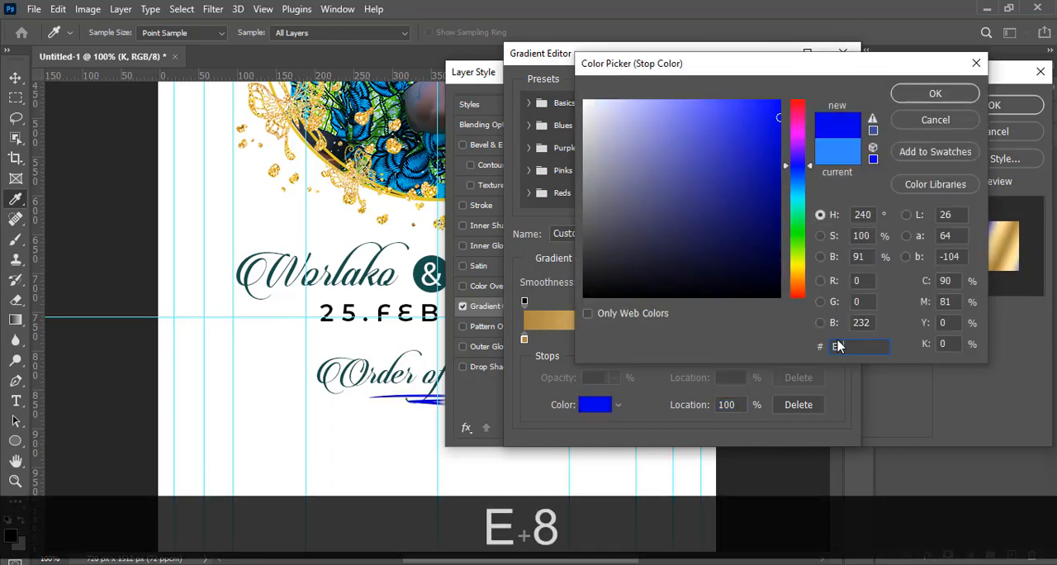
{"action": "type", "text": "C4"}
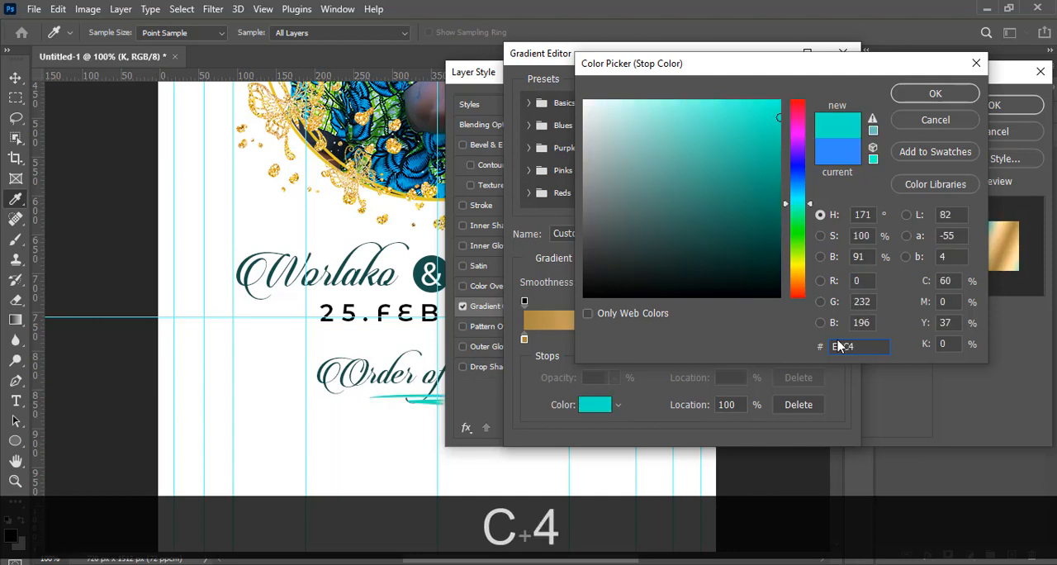
{"action": "type", "text": "70"}
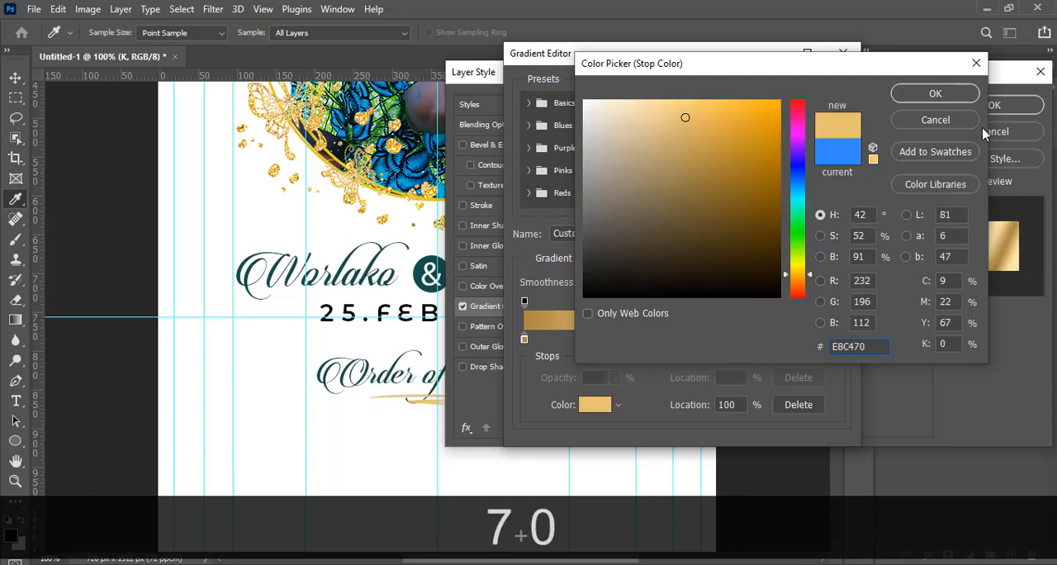
{"action": "left_click", "coordinate": [930, 97]}
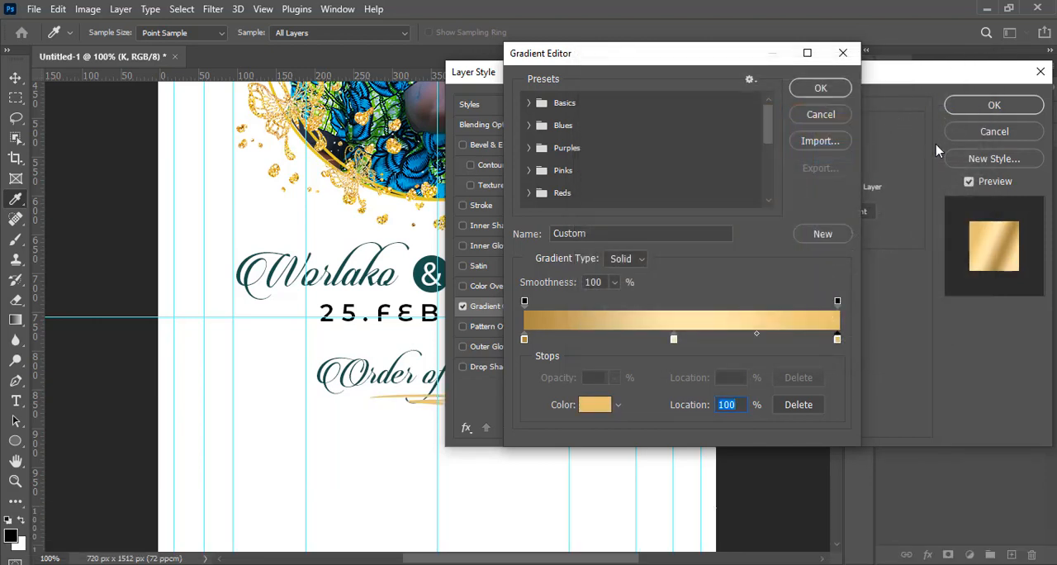
{"action": "left_click", "coordinate": [820, 89]}
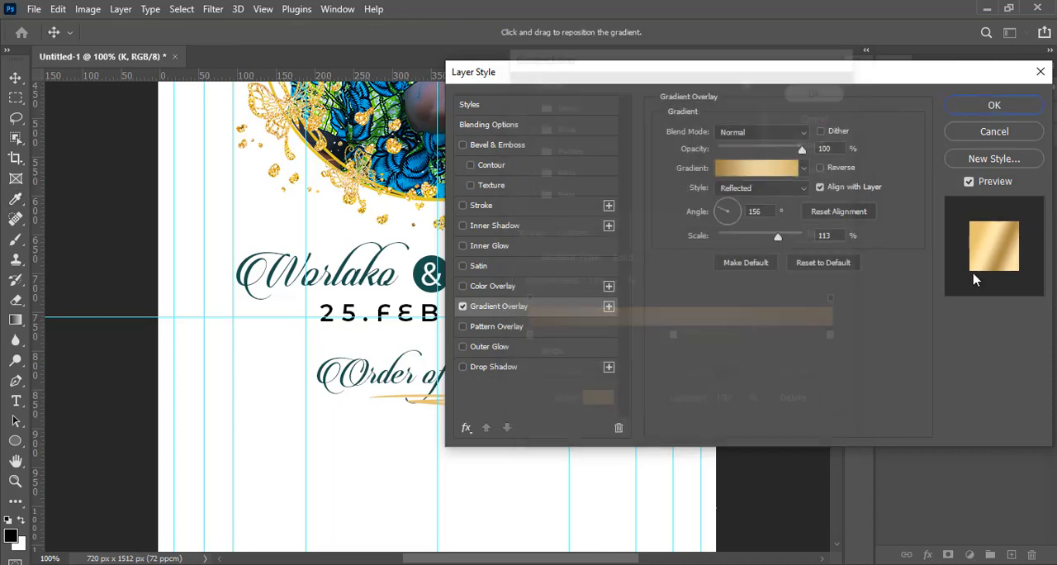
Keep the gradient overlay's Reflected style and set its angle to 150° and scale to 10%
{"action": "left_click", "coordinate": [755, 193]}
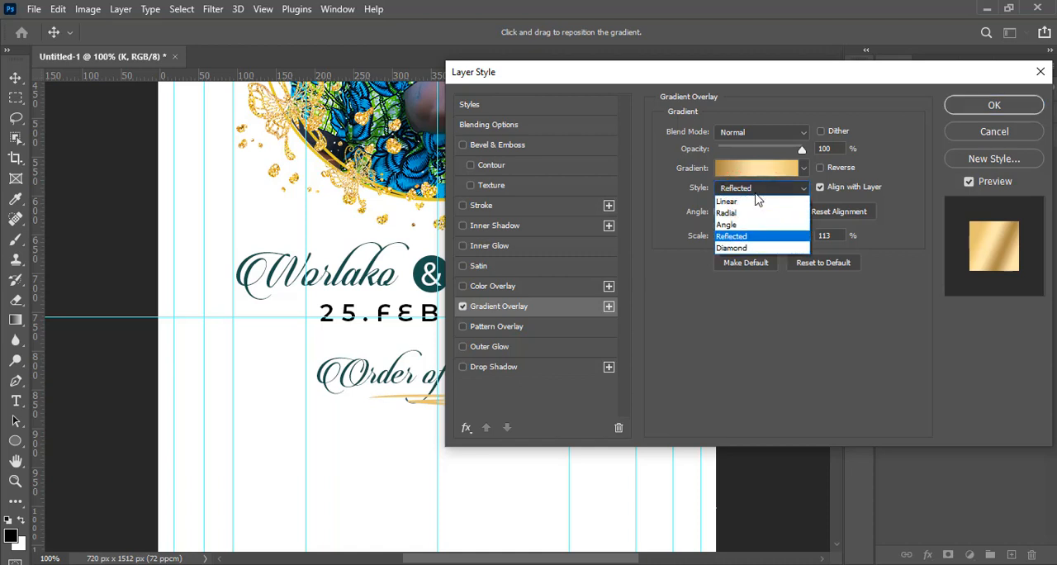
{"action": "left_click", "coordinate": [738, 238]}
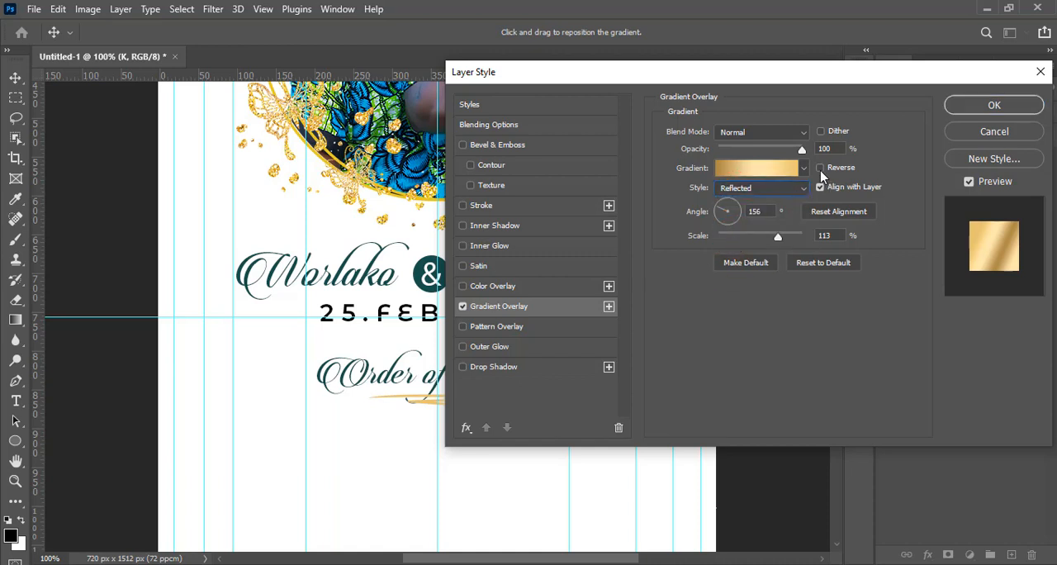
{"action": "left_click", "coordinate": [741, 211]}
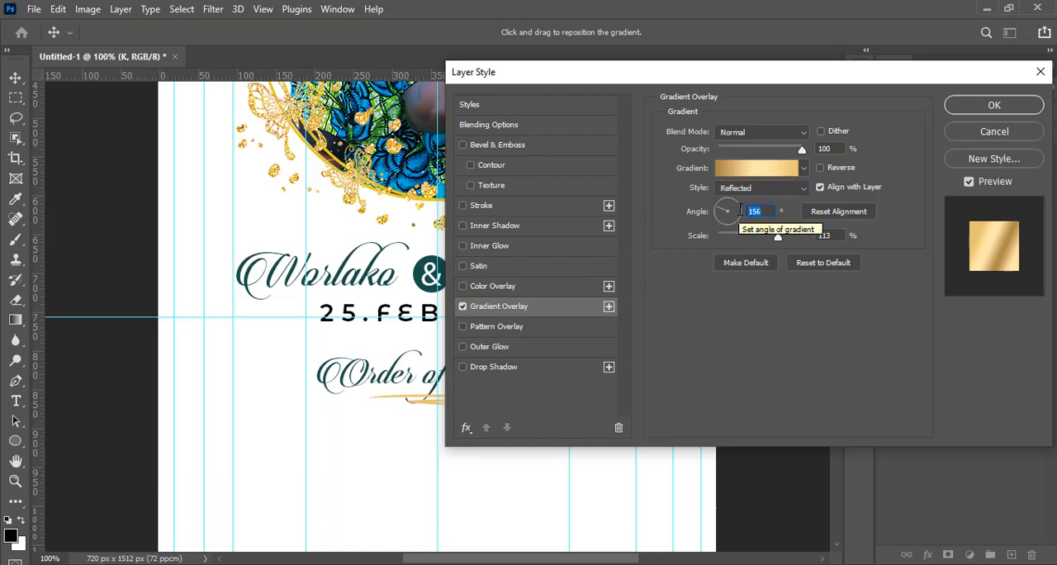
{"action": "type", "text": "150"}
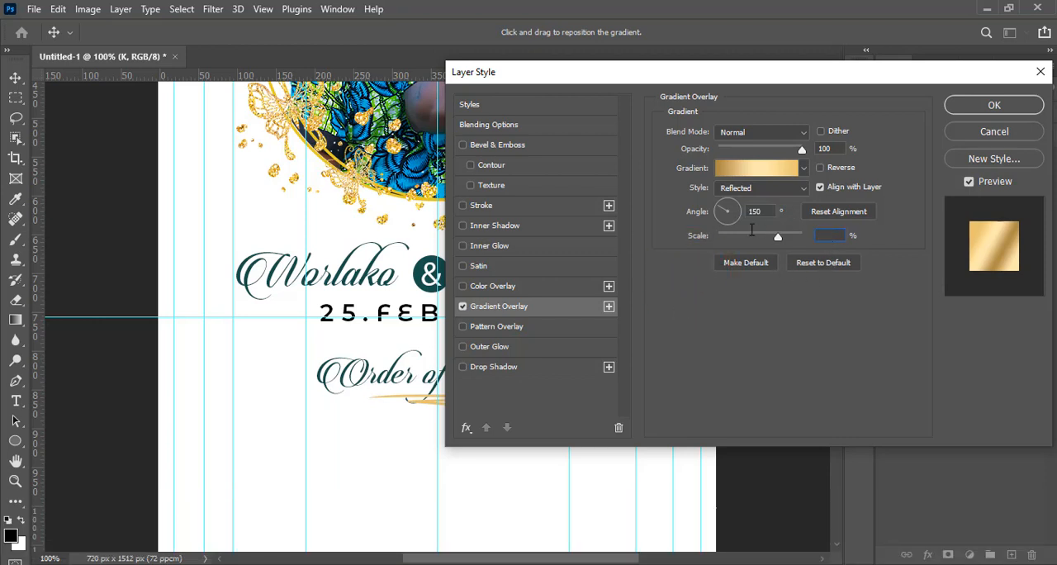
{"action": "type", "text": "10"}
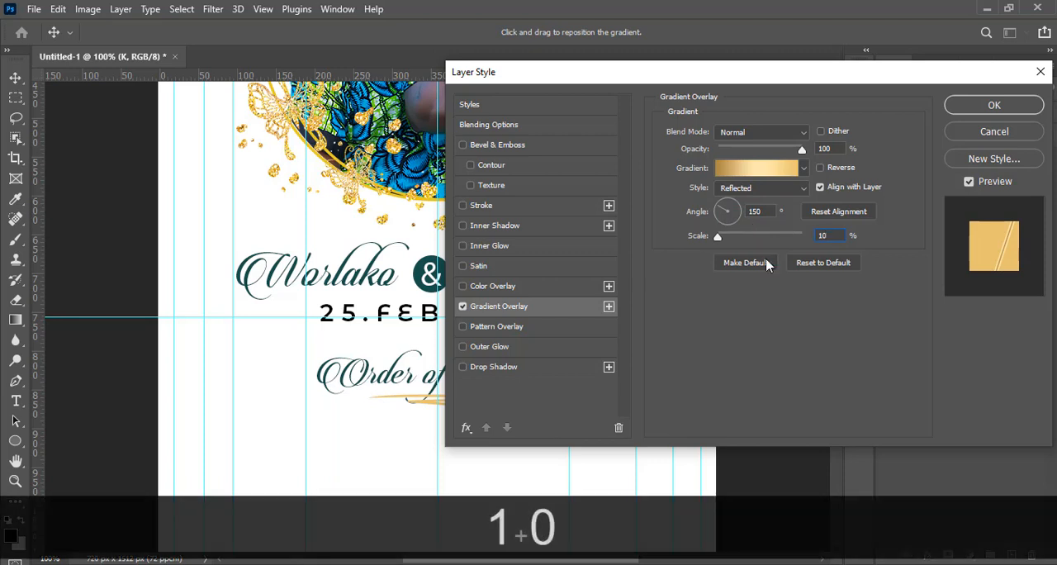
{"action": "left_click", "coordinate": [757, 312]}
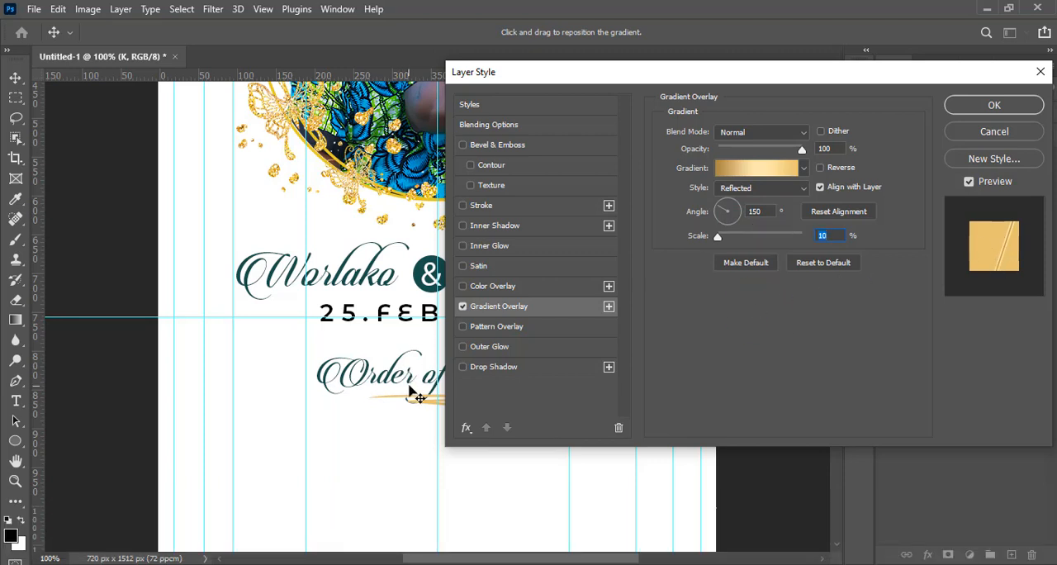
Shift the overlay's gradient highlight leftward across the swash underline
{"action": "left_click_drag", "start_coordinate": [417, 380], "coordinate": [361, 379]}
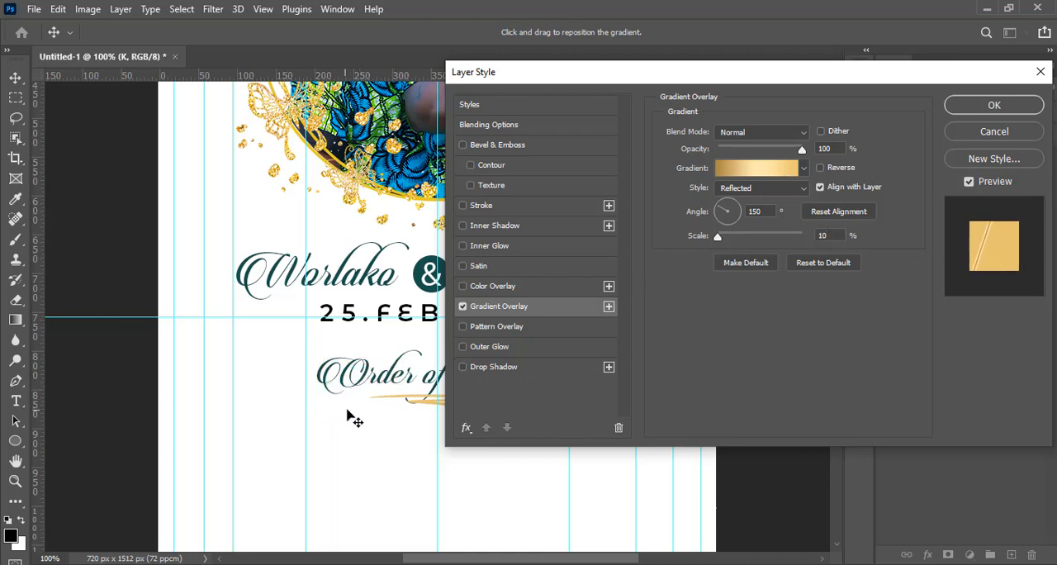
{"action": "mouse_move", "coordinate": [352, 416]}
{"action": "left_mouse_down"}
{"action": "mouse_move", "coordinate": [361, 417]}
{"action": "mouse_move", "coordinate": [346, 419]}
{"action": "left_mouse_up"}
{"action": "left_click_drag", "start_coordinate": [707, 81], "coordinate": [808, 68]}
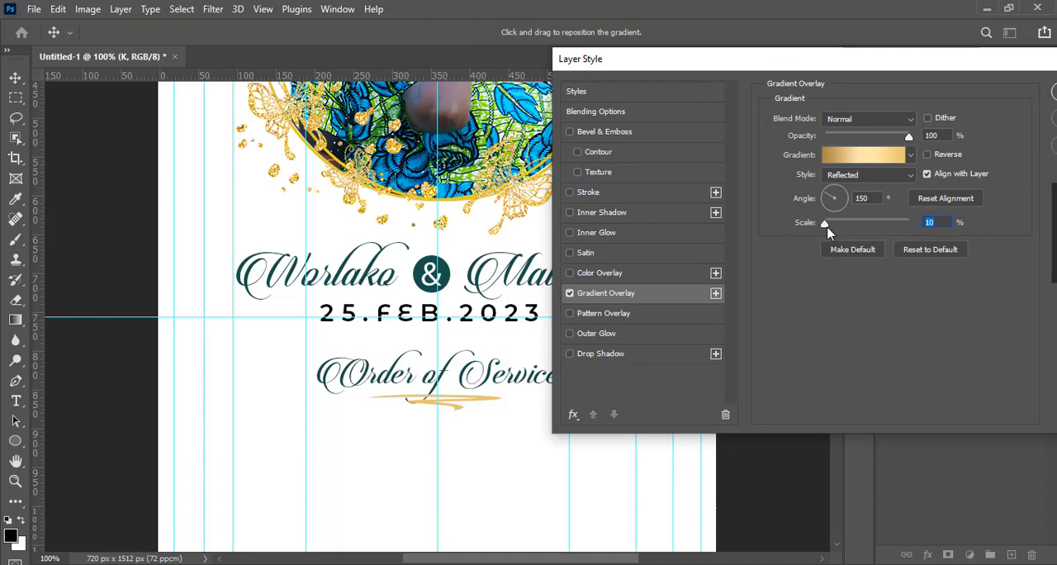
Increase the gradient overlay's scale to 101% and apply the layer style to the swash
{"action": "left_click_drag", "start_coordinate": [867, 52], "coordinate": [740, 47]}
{"action": "left_click_drag", "start_coordinate": [699, 222], "coordinate": [722, 221]}
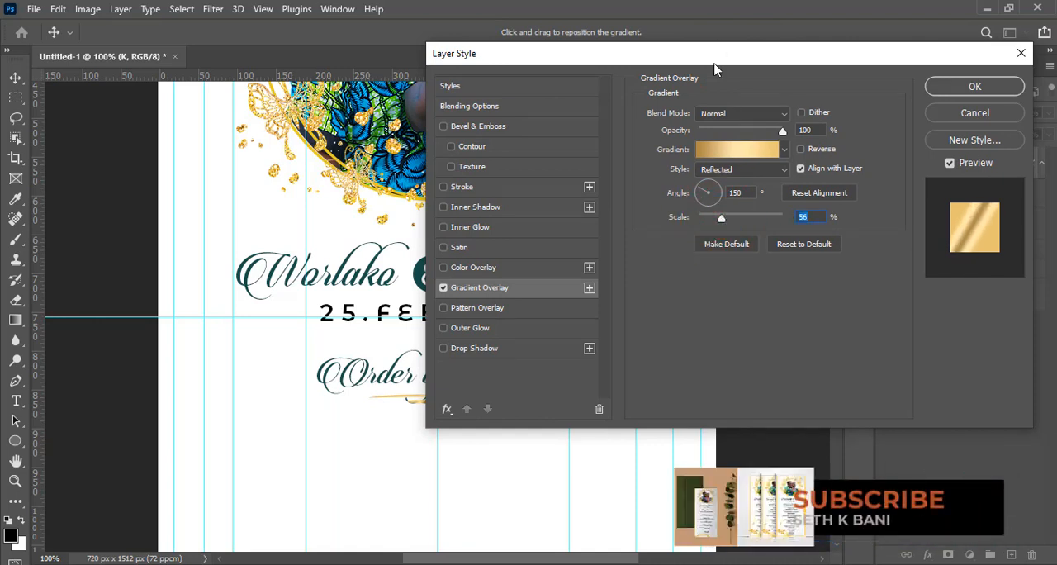
{"action": "left_click_drag", "start_coordinate": [861, 59], "coordinate": [631, 58]}
{"action": "left_click_drag", "start_coordinate": [654, 218], "coordinate": [685, 225]}
{"action": "left_click_drag", "start_coordinate": [662, 54], "coordinate": [978, 46]}
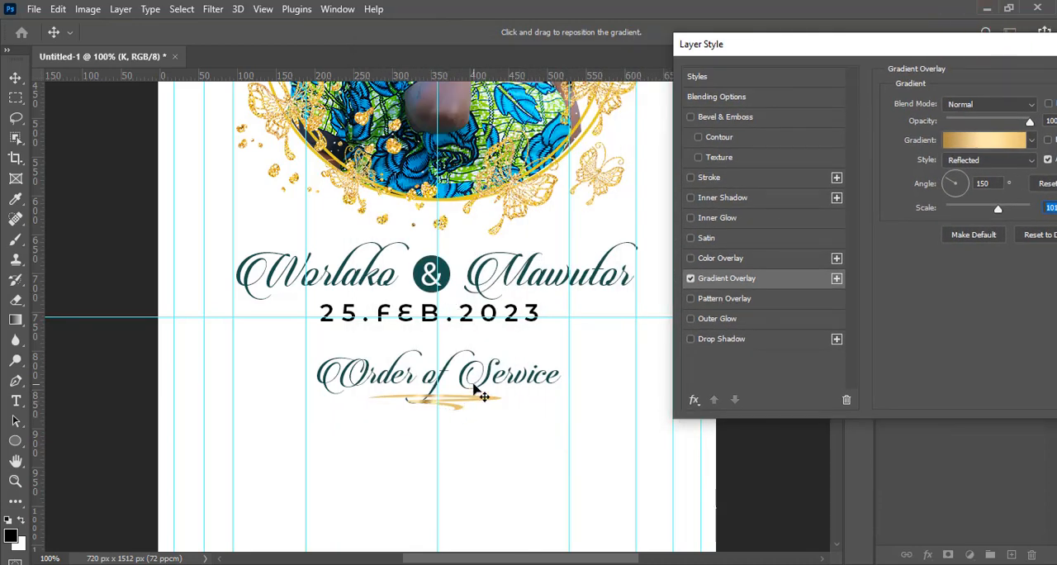
{"action": "left_click_drag", "start_coordinate": [877, 53], "coordinate": [584, 83]}
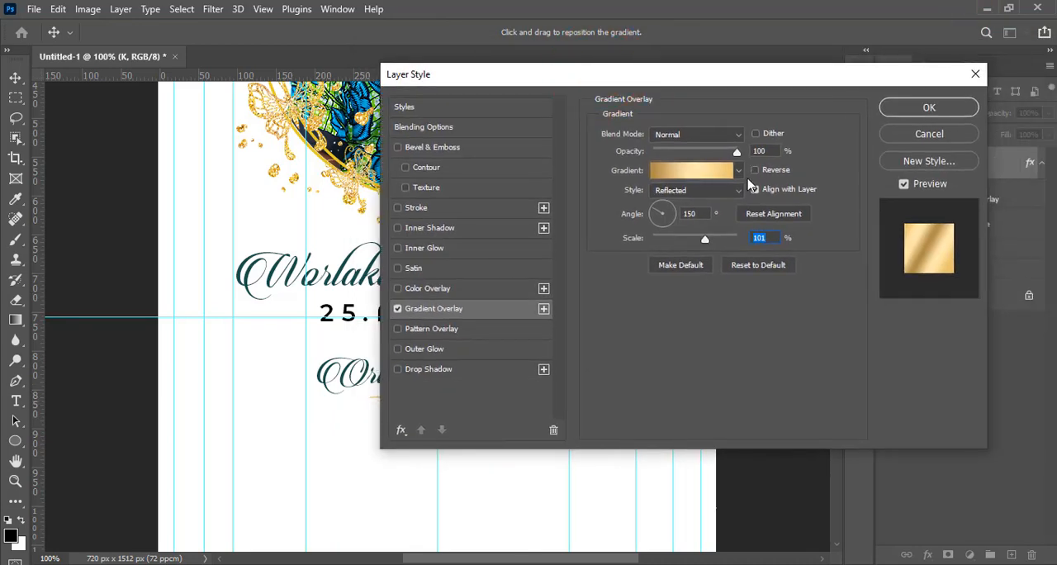
{"action": "left_click", "coordinate": [918, 109]}
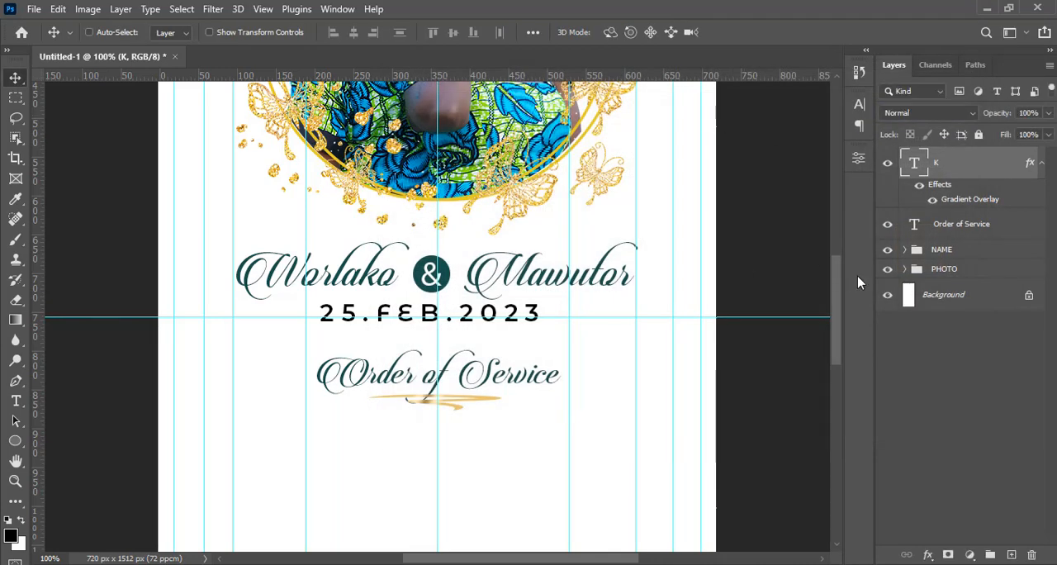
Group the K swash and Order of Service text layers and name the group ORDER OF SERVICE
{"action": "left_click", "coordinate": [1042, 164]}
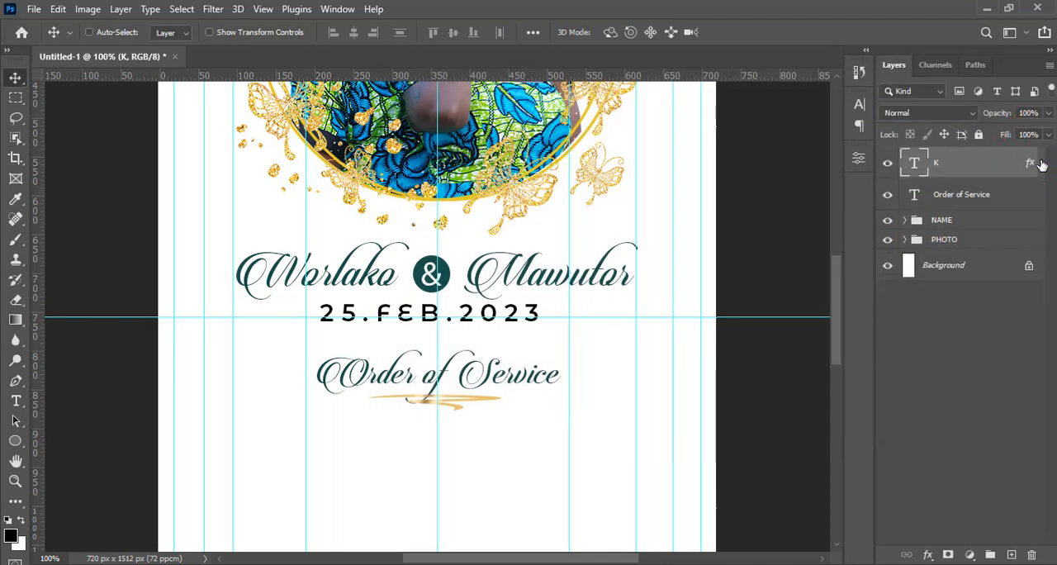
{"action": "left_click", "coordinate": [986, 192], "text": "ctrl"}
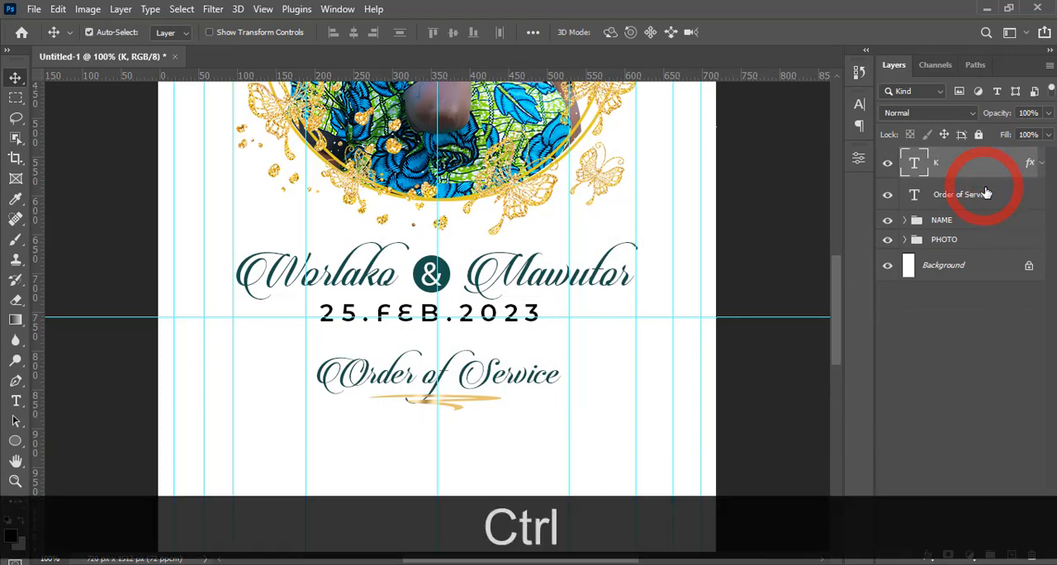
{"action": "key", "text": "ctrl+g"}
{"action": "double_click", "coordinate": [942, 157]}
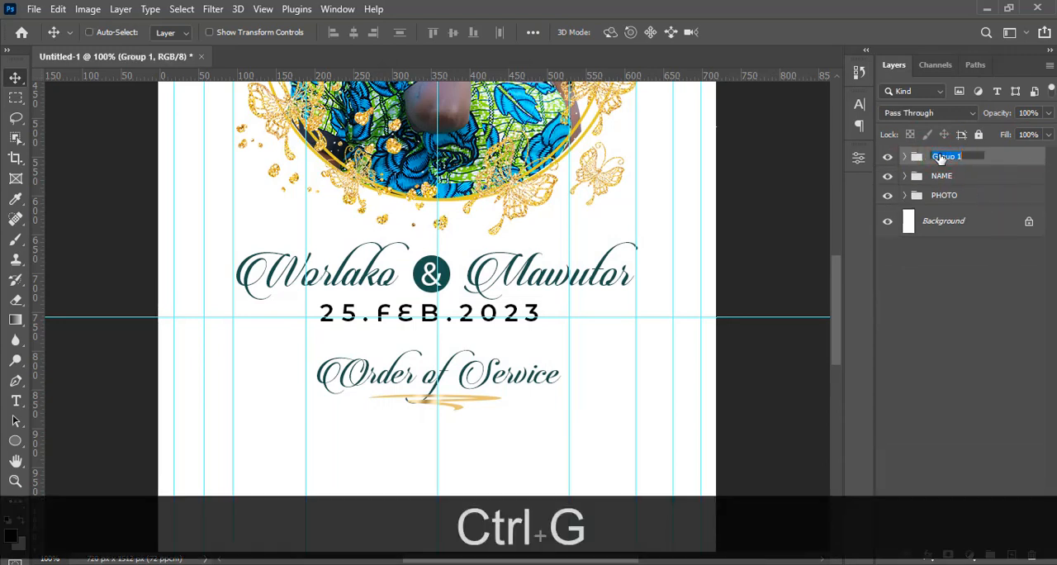
{"action": "type", "text": "ORDER OF"}
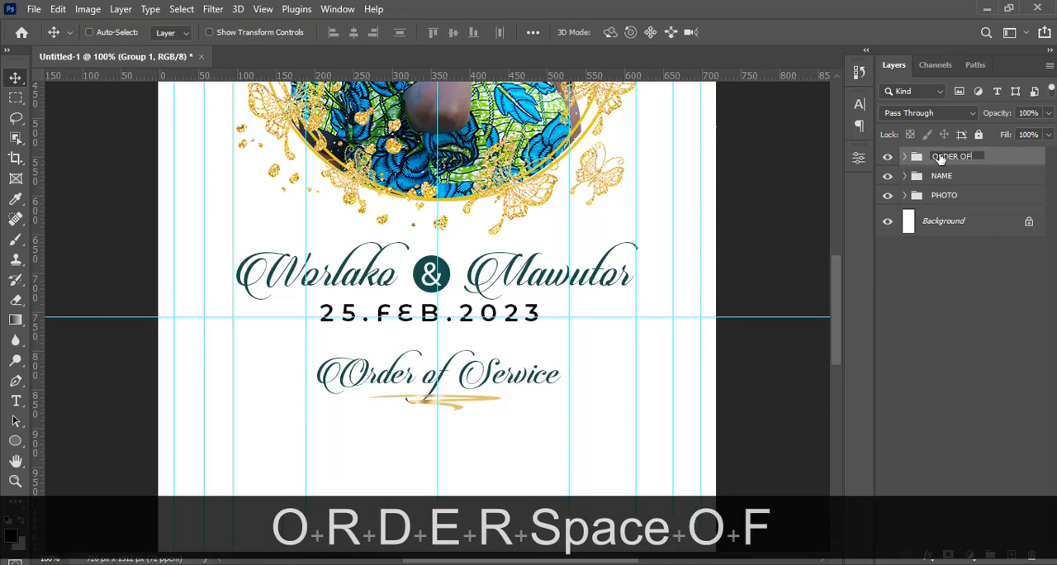
{"action": "type", "text": " SERVICE"}
{"action": "key", "text": "Return"}
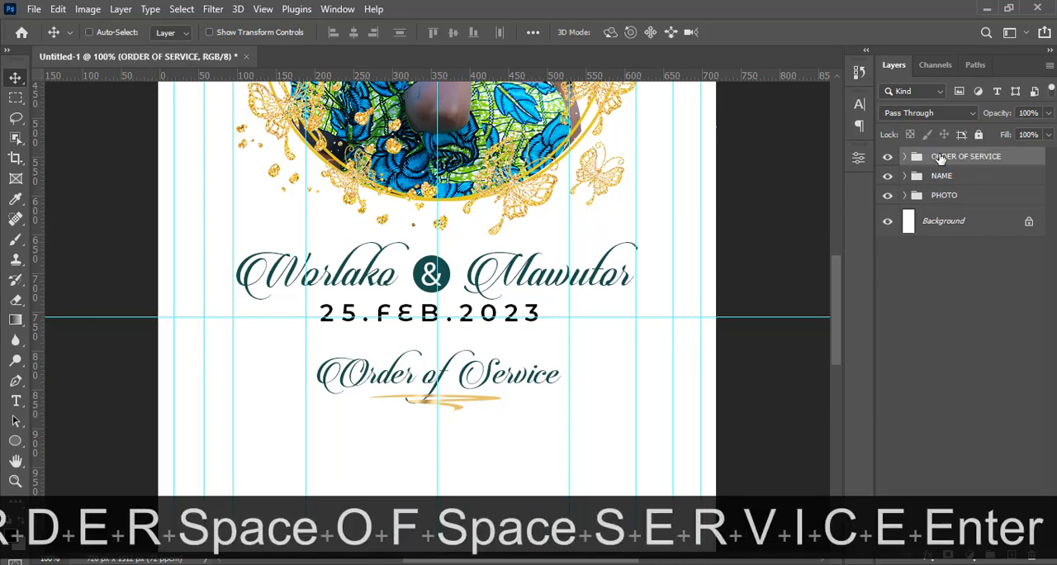
{"action": "left_click_drag", "start_coordinate": [838, 284], "coordinate": [834, 335]}
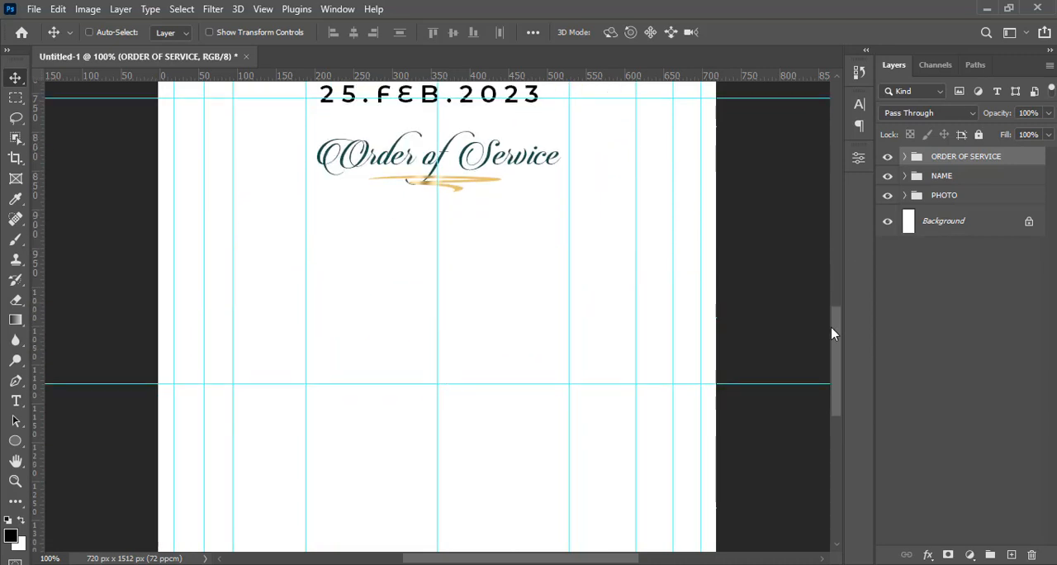
Switch to 4.txt in Notepad and copy the programme list from "Arrival of guests / Musical interlude" to "Recession"
{"action": "left_click", "coordinate": [16, 401]}
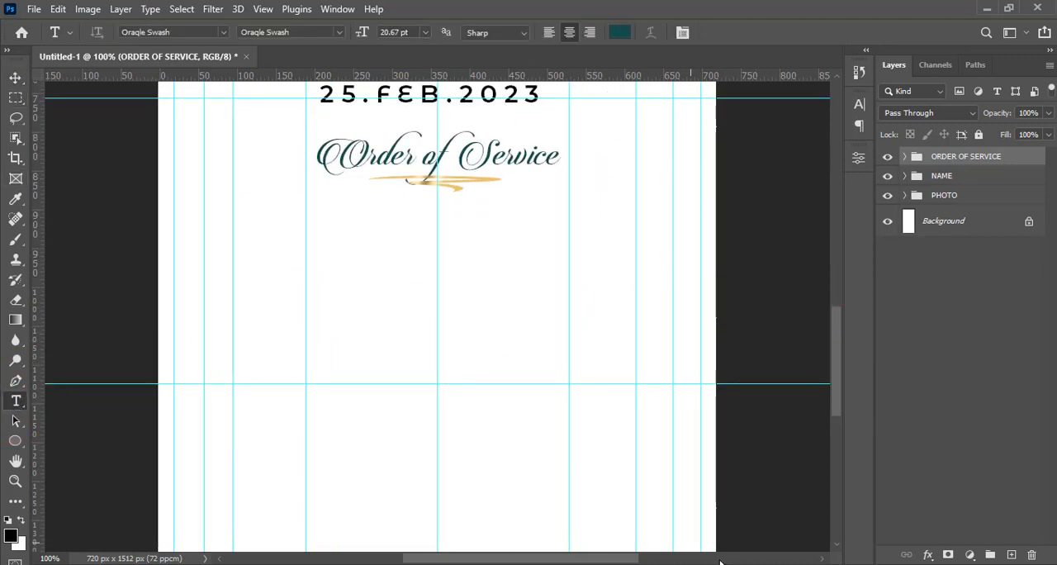
{"action": "key", "text": "alt+Tab"}
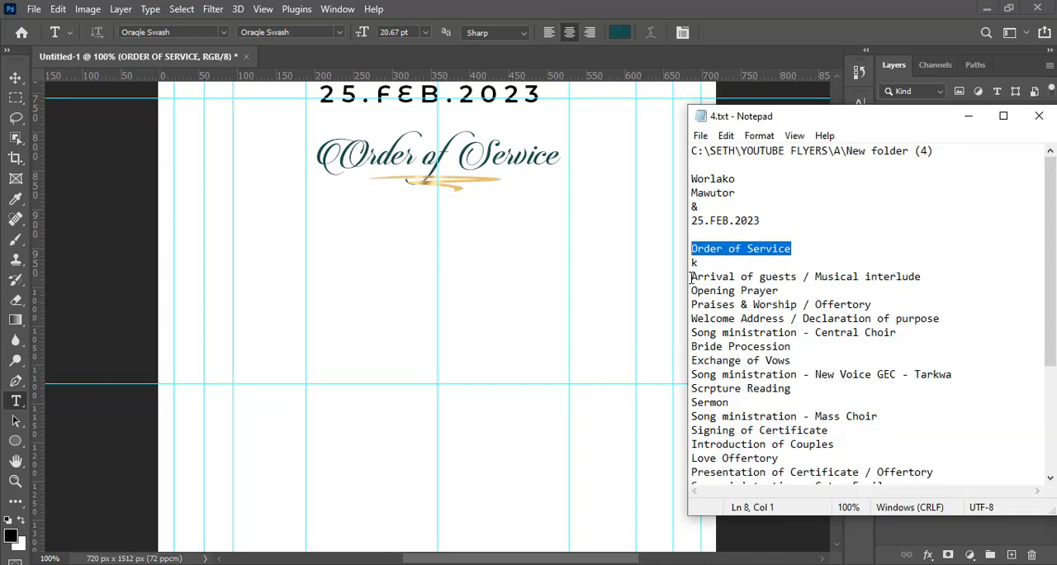
{"action": "left_click_drag", "start_coordinate": [690, 277], "coordinate": [720, 531]}
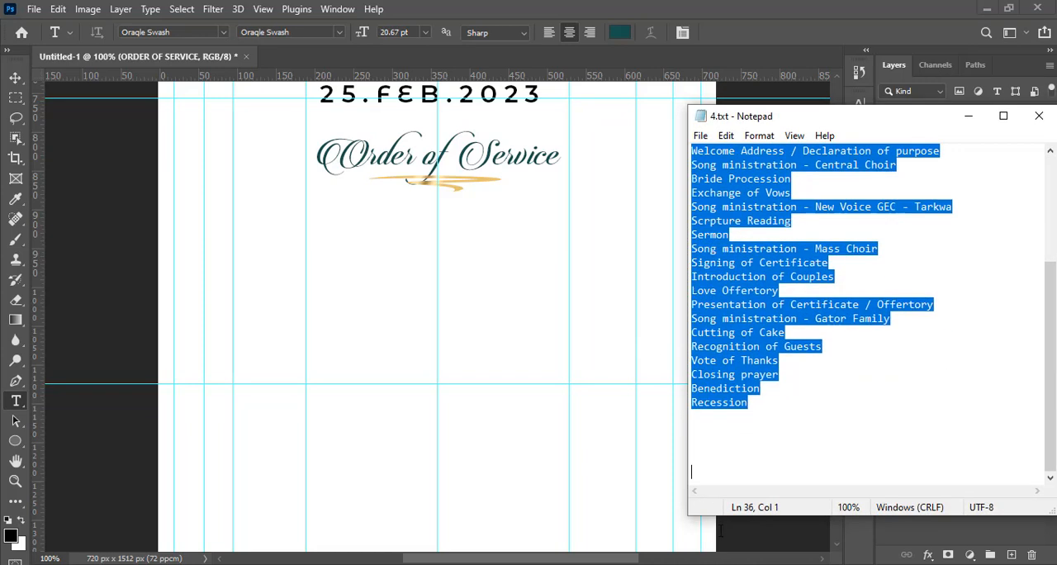
{"action": "left_click_drag", "start_coordinate": [750, 415], "coordinate": [752, 415]}
{"action": "key", "text": "ctrl+c"}
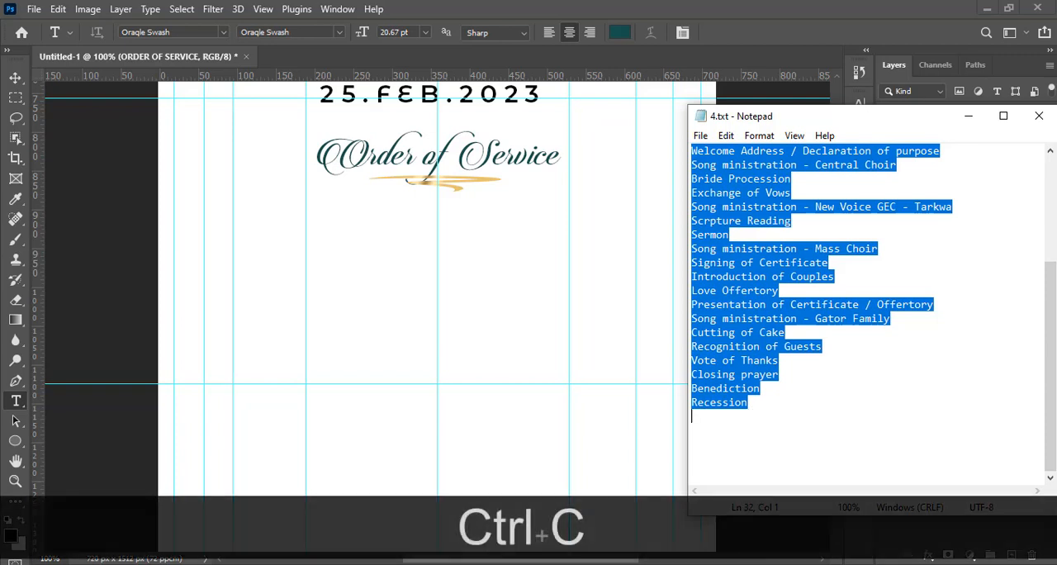
Switch back to Photoshop and paste the programme list as a new centred text layer below the Order of Service heading
{"action": "left_click", "coordinate": [812, 6]}
{"action": "left_click", "coordinate": [361, 259]}
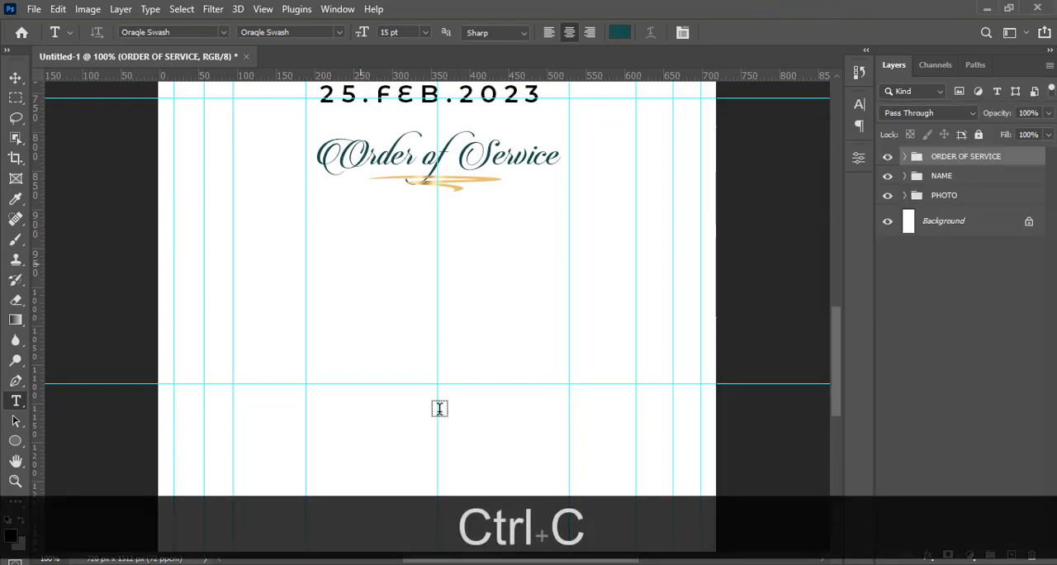
{"action": "key", "text": "ctrl+v"}
{"action": "key", "text": "ctrl+v"}
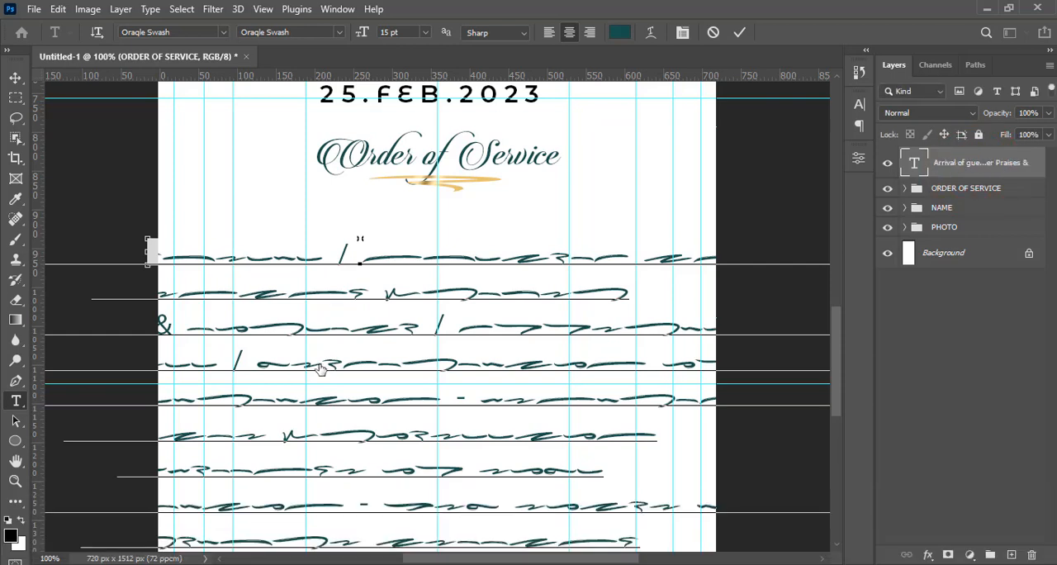
{"action": "key", "text": "ctrl+Return"}
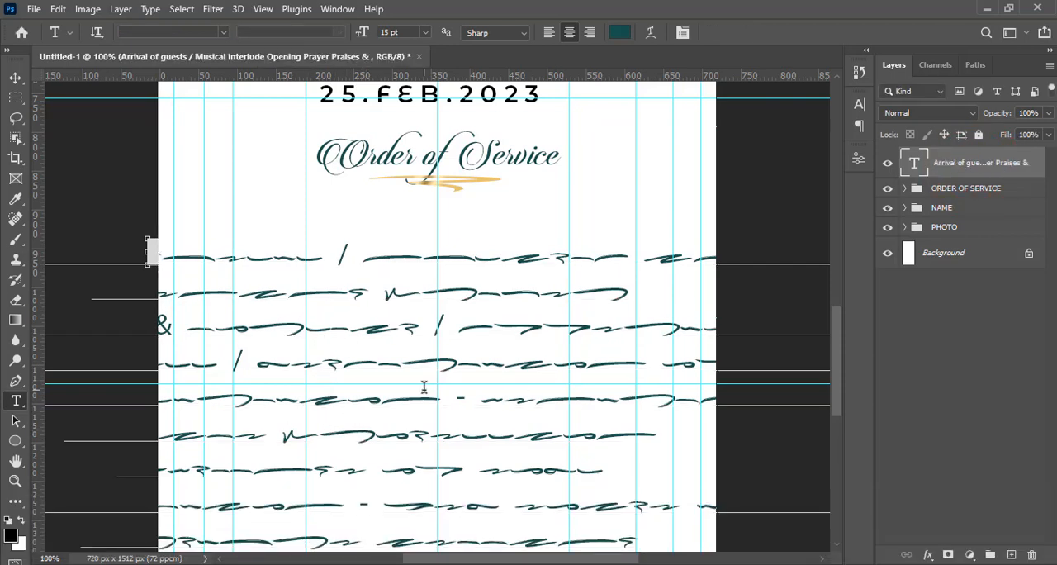
Change the programme text's font to Montserrat Medium
{"action": "left_click", "coordinate": [859, 104]}
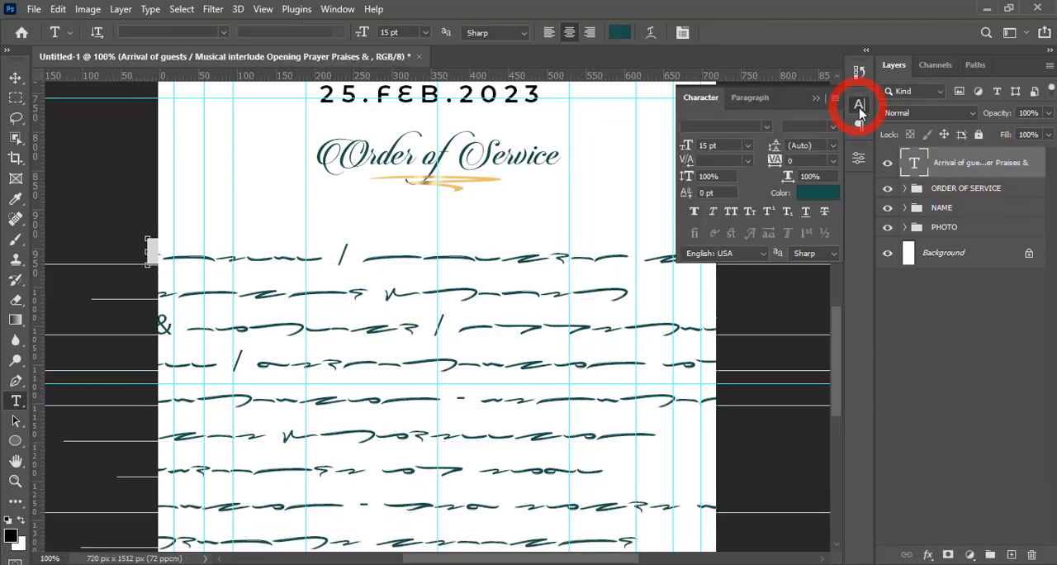
{"action": "left_click", "coordinate": [752, 127]}
{"action": "type", "text": "MON"}
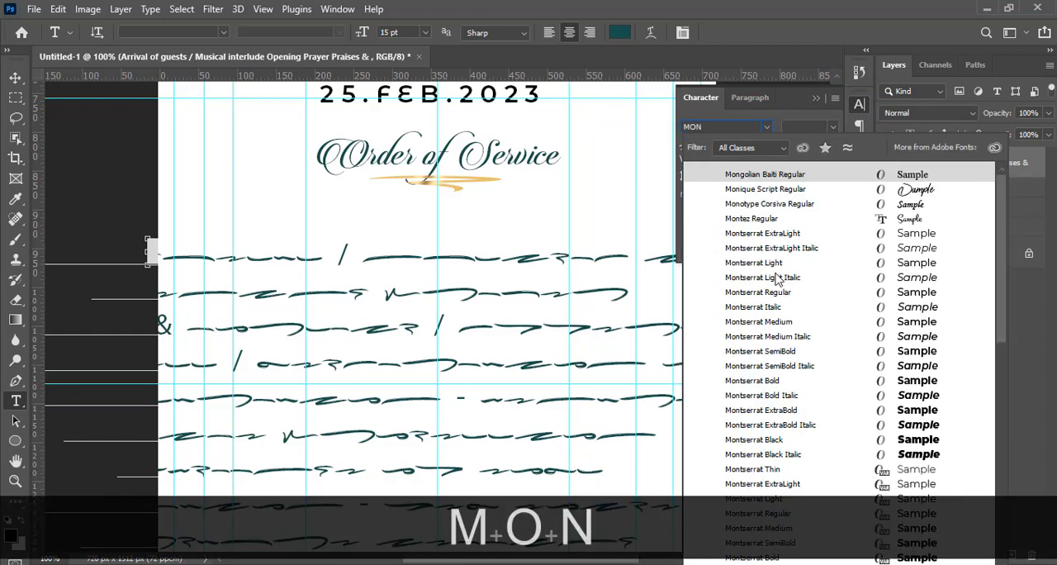
{"action": "left_click", "coordinate": [754, 322]}
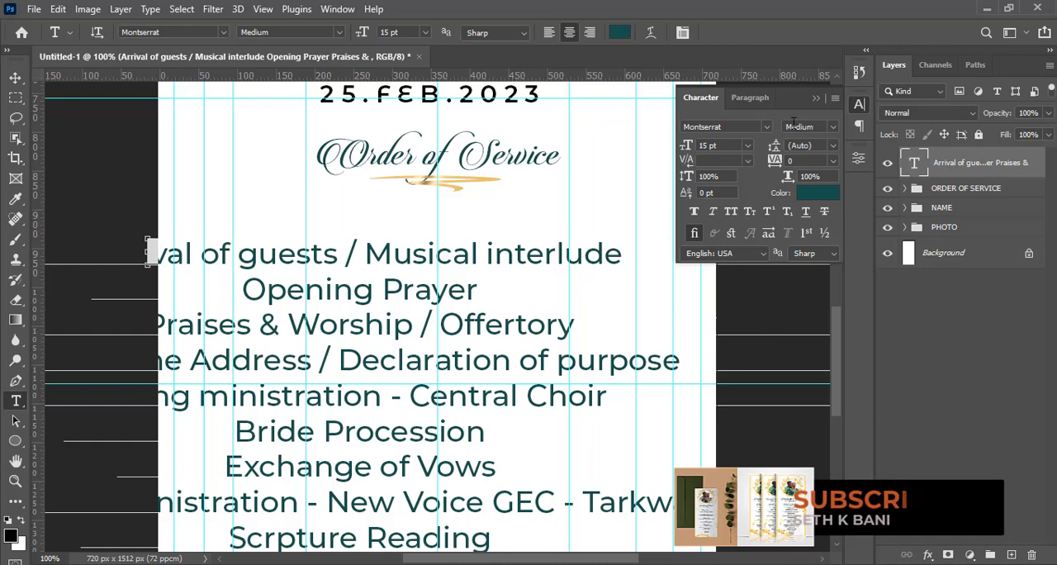
Set the programme text's size to 7 pt and its leading to 12 pt
{"action": "left_click", "coordinate": [732, 145]}
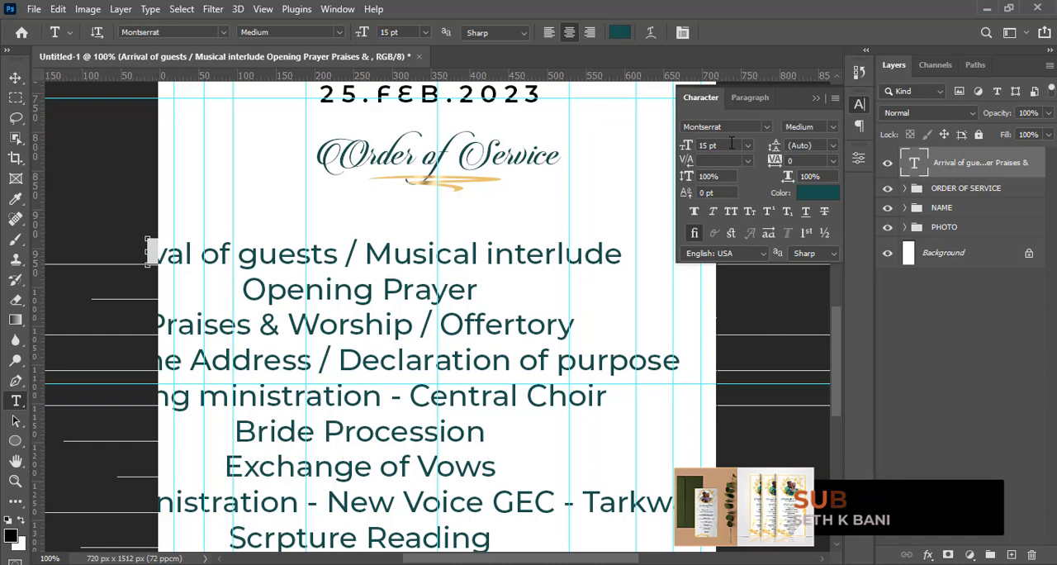
{"action": "type", "text": "7"}
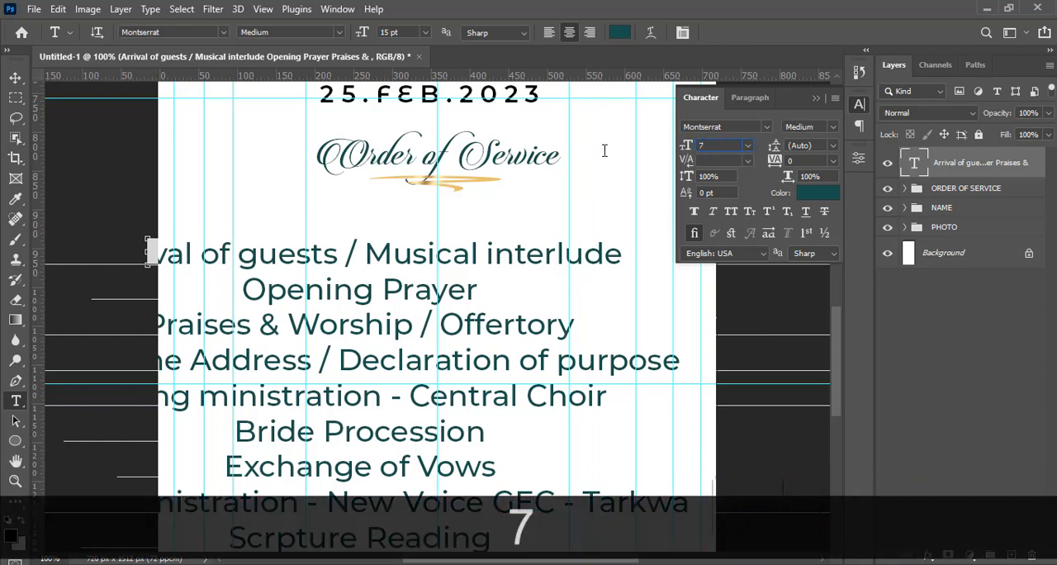
{"action": "key", "text": "Return"}
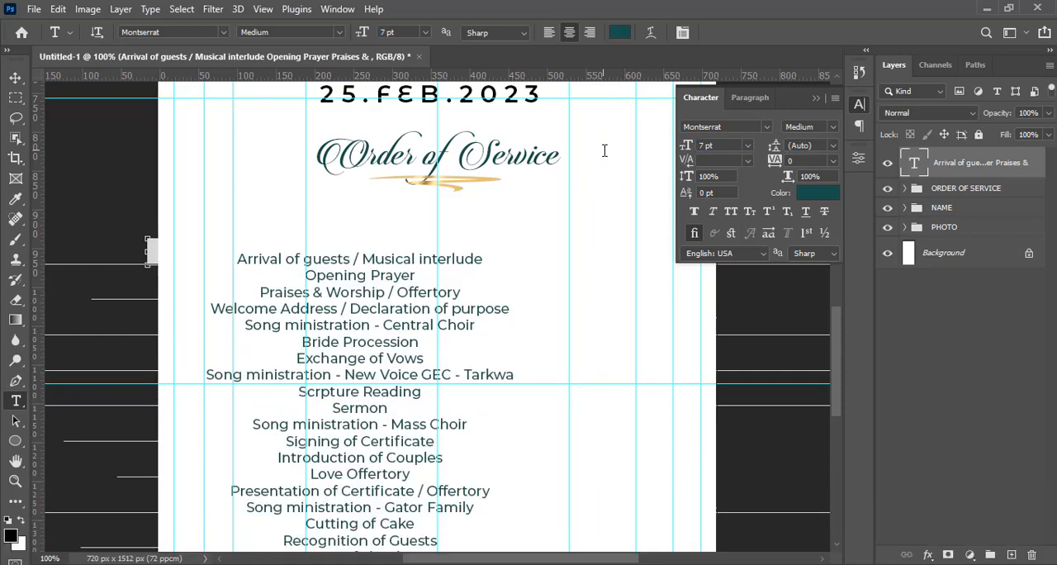
{"action": "left_click", "coordinate": [807, 145]}
{"action": "type", "text": "12"}
{"action": "key", "text": "Return"}
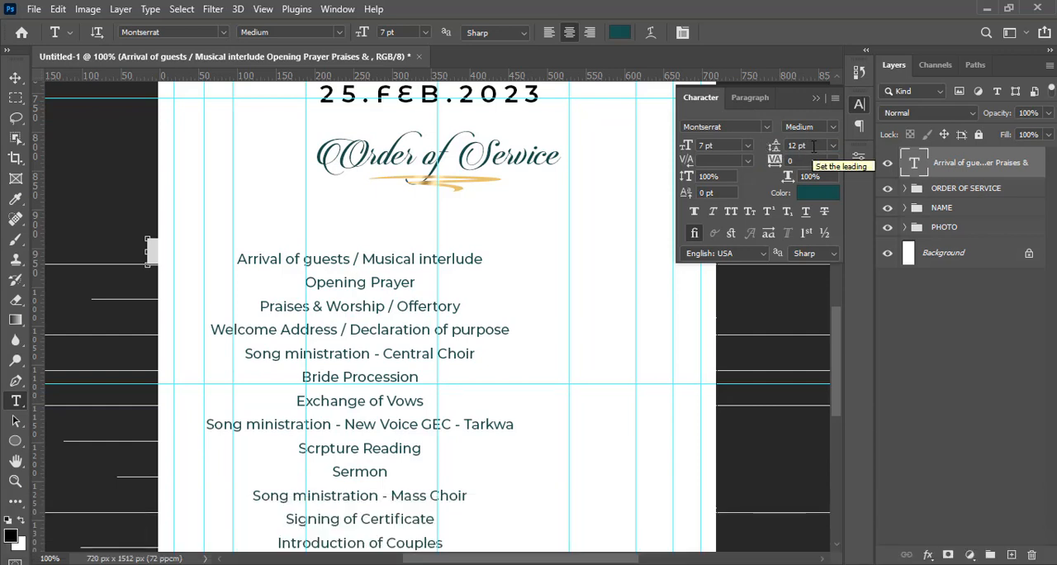
Change the programme text's colour to black
{"action": "left_click", "coordinate": [796, 163]}
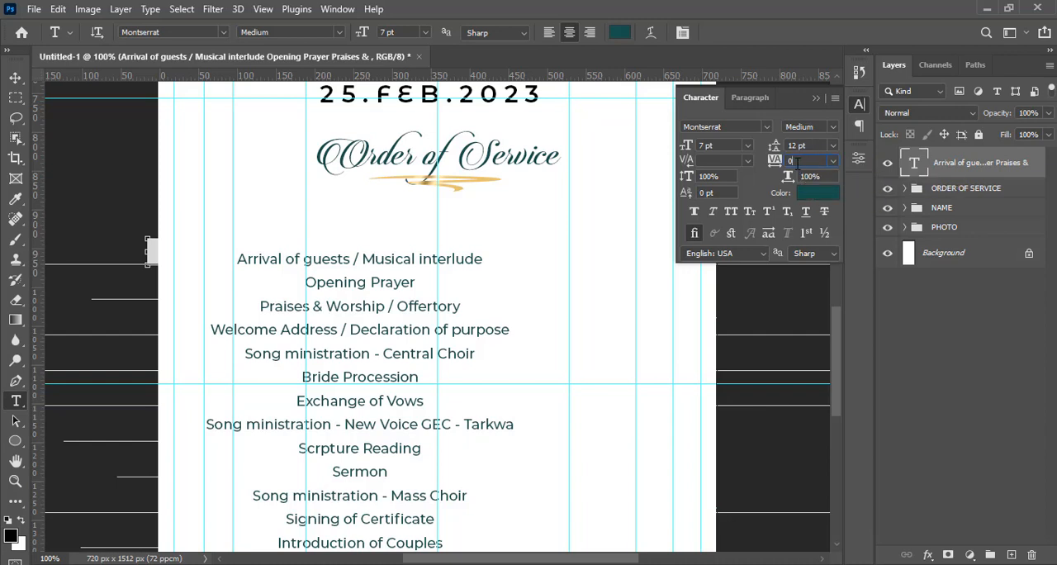
{"action": "left_click", "coordinate": [818, 193]}
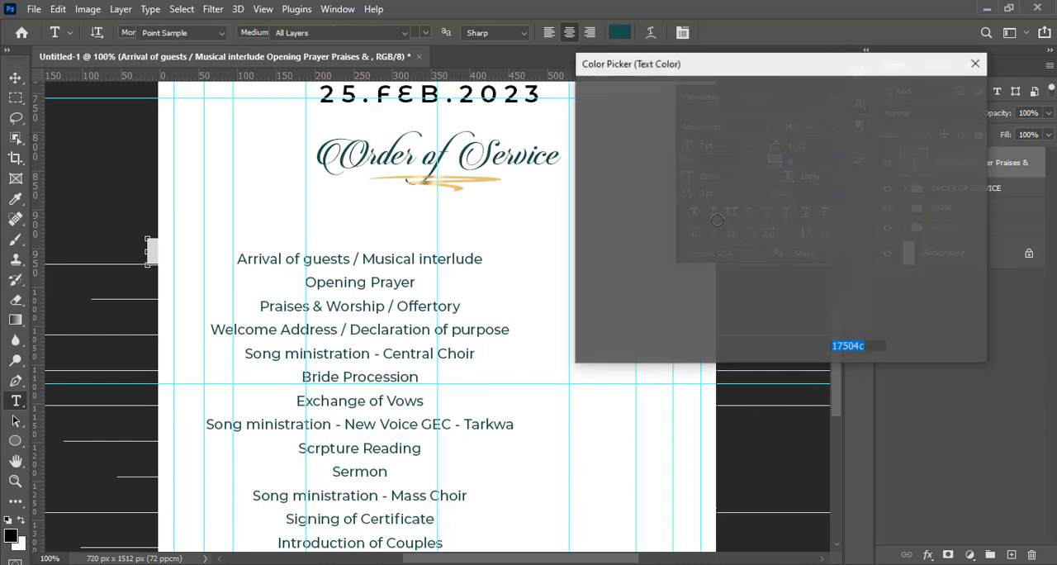
{"action": "left_click_drag", "start_coordinate": [724, 234], "coordinate": [544, 314]}
{"action": "left_click", "coordinate": [928, 94]}
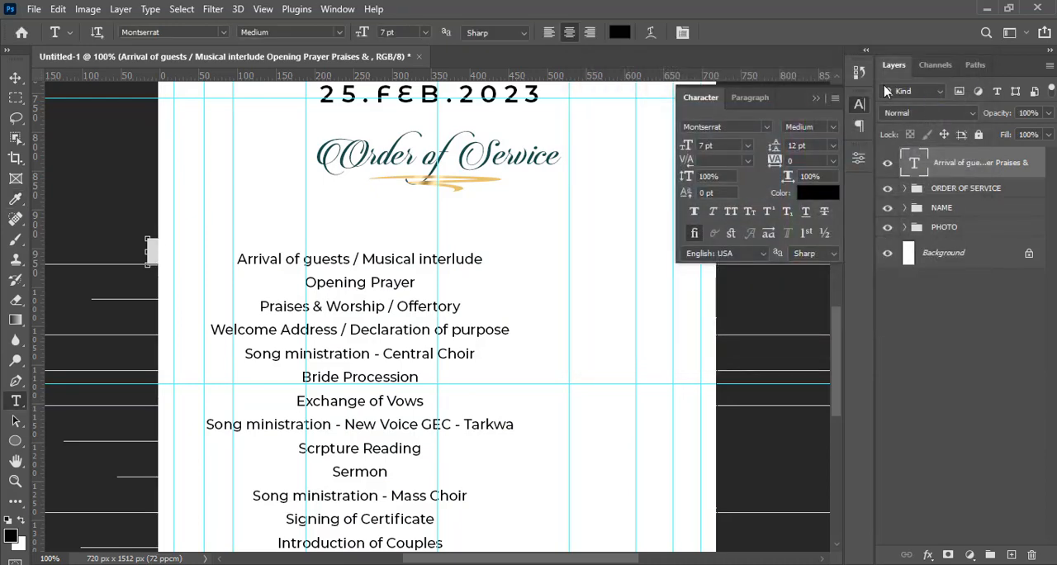
{"action": "left_click", "coordinate": [816, 98]}
Move the programme text up and centre it horizontally on the page so that all lines fit on the flyer
{"action": "key", "text": "ctrl+0"}
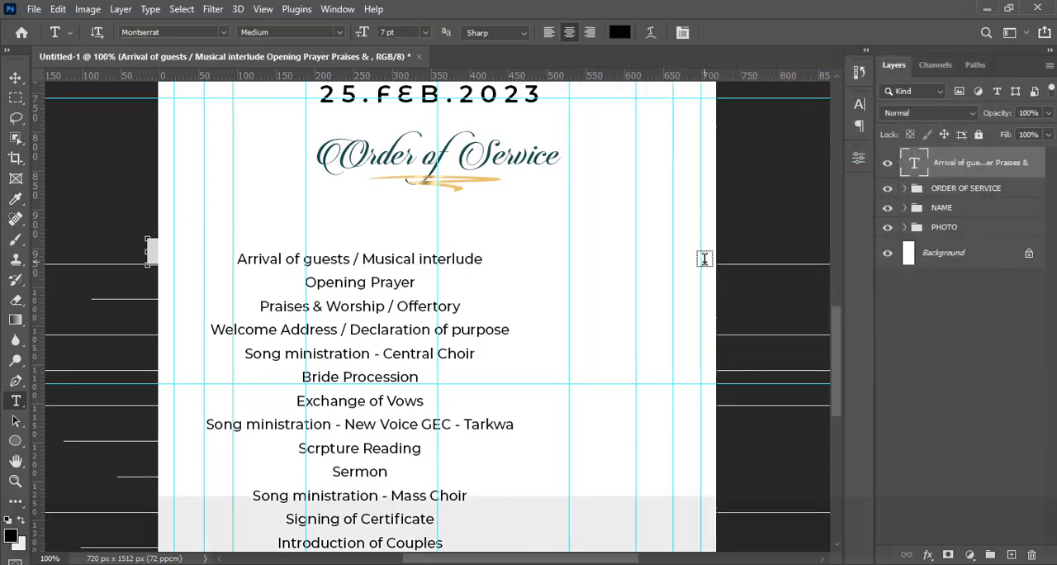
{"action": "left_click", "coordinate": [15, 77]}
{"action": "left_click_drag", "start_coordinate": [425, 423], "coordinate": [442, 393]}
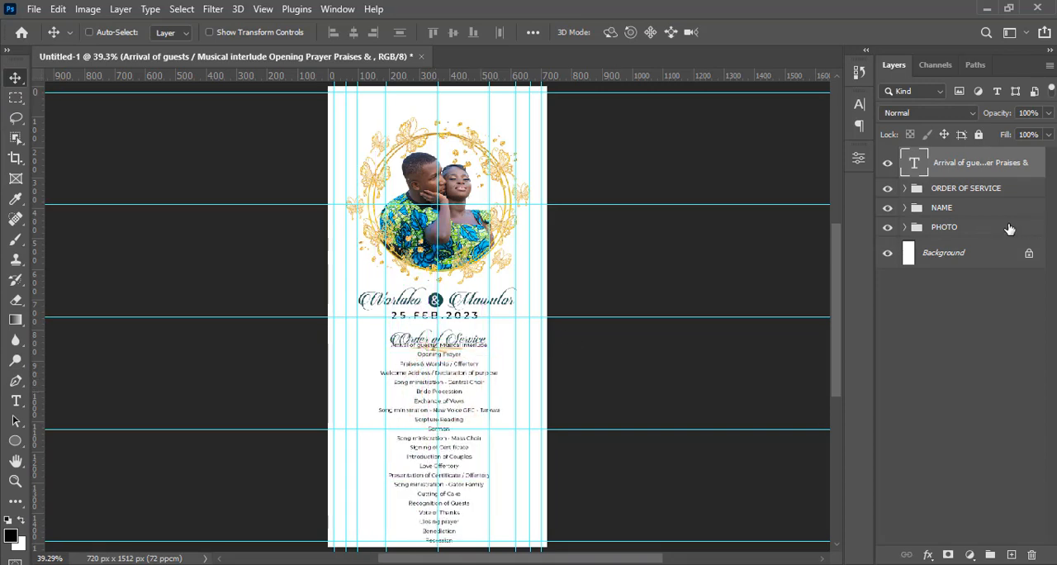
Select the PHOTO and NAME groups together and nudge them up towards the top edge of the page
{"action": "left_click", "coordinate": [974, 231]}
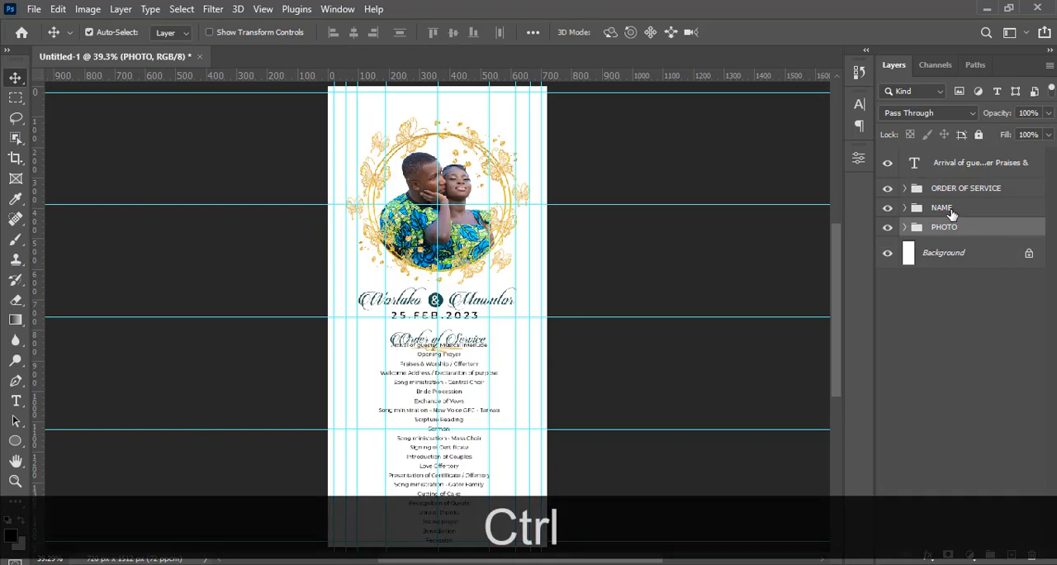
{"action": "left_click", "coordinate": [951, 213], "text": "ctrl"}
{"action": "key", "text": "shift+Up"}
{"action": "key", "text": "shift+Up"}
{"action": "key", "text": "shift+Up"}
{"action": "key", "text": "shift+Up"}
{"action": "key", "text": "shift+Up"}
{"action": "key", "text": "shift+Up"}
{"action": "key", "text": "shift+Up"}
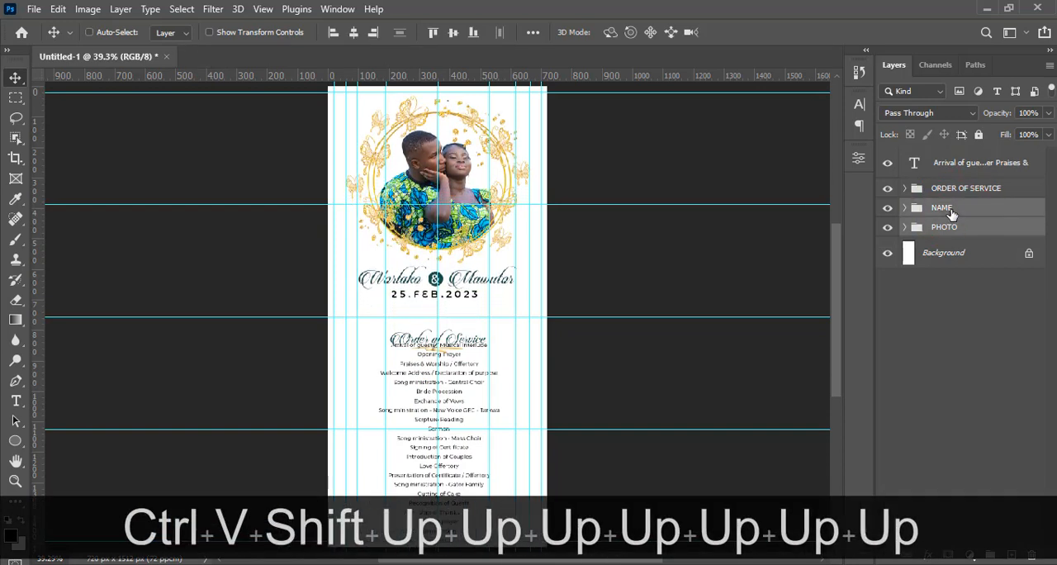
{"action": "key", "text": "shift+Up"}
{"action": "key", "text": "shift+Down"}
{"action": "key", "text": "shift+Down"}
{"action": "key", "text": "shift+Down"}
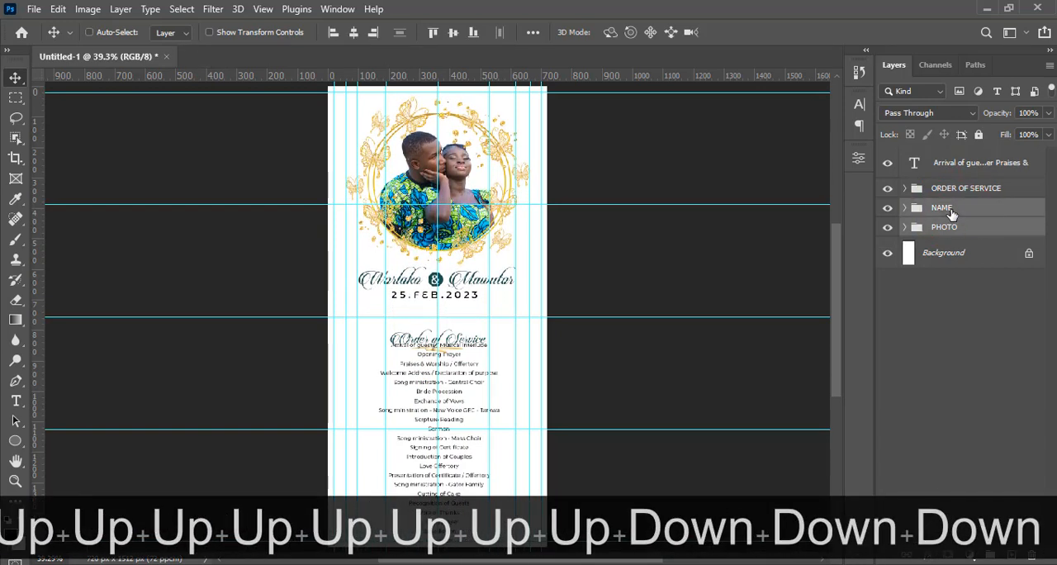
{"action": "key", "text": "Down"}
{"action": "key", "text": "Down"}
{"action": "key", "text": "Down"}
{"action": "key", "text": "Down"}
{"action": "key", "text": "Down"}
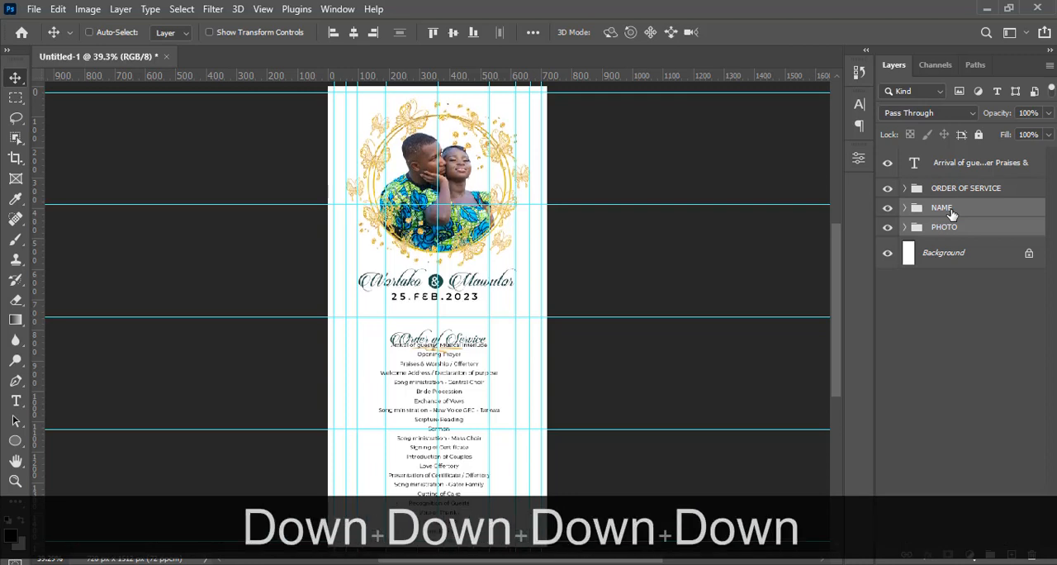
{"action": "key", "text": "Down"}
{"action": "key", "text": "Down"}
Select the ORDER OF SERVICE group with the programme text layer and nudge both up to just below the date
{"action": "left_click", "coordinate": [939, 193]}
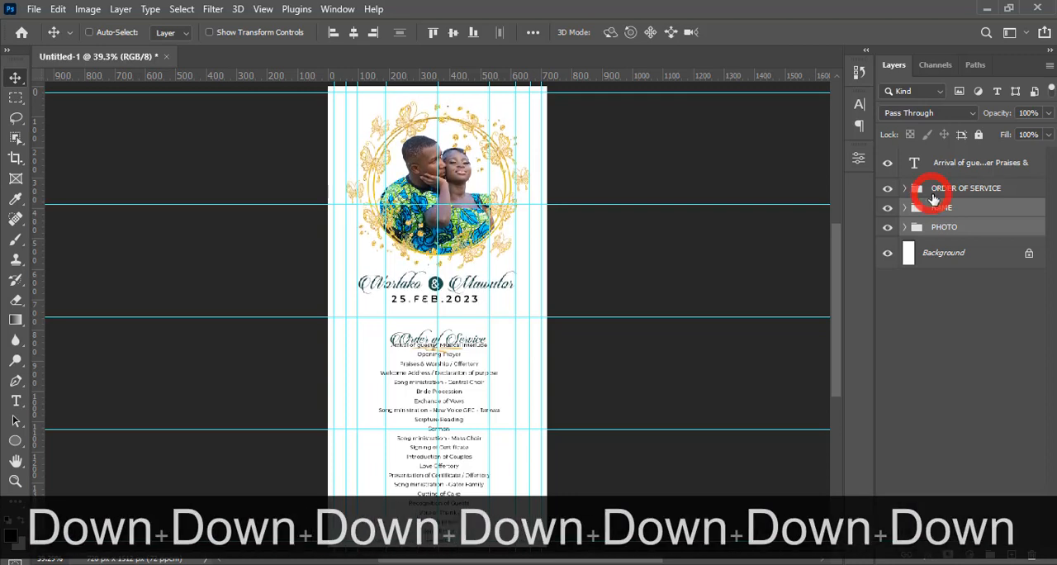
{"action": "key", "text": "ctrl+v"}
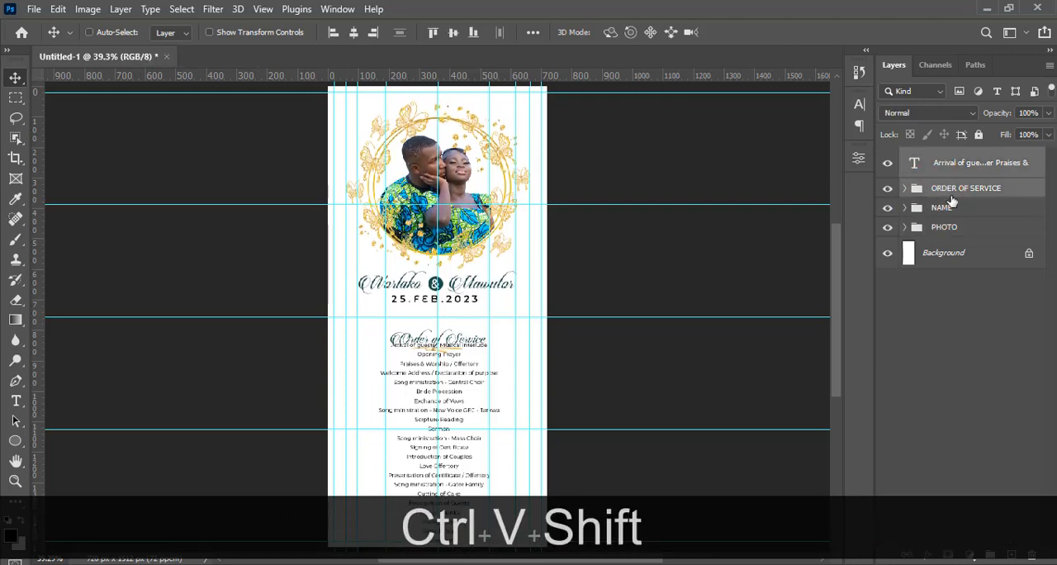
{"action": "key", "text": "shift+Up"}
{"action": "key", "text": "shift+Up"}
{"action": "key", "text": "shift+Up"}
{"action": "key", "text": "shift+Up"}
{"action": "key", "text": "shift+Up"}
{"action": "key", "text": "shift+Up"}
{"action": "key", "text": "shift+Up"}
{"action": "key", "text": "shift+Up"}
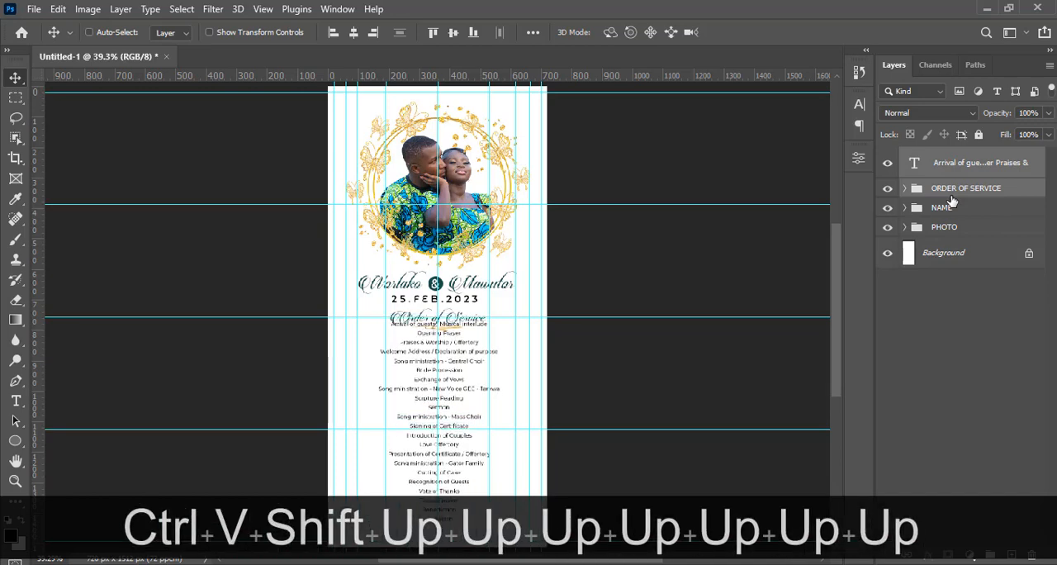
Nudge only the programme text layer down until it clears the heading's gold underline
{"action": "key", "text": "ctrl+equal"}
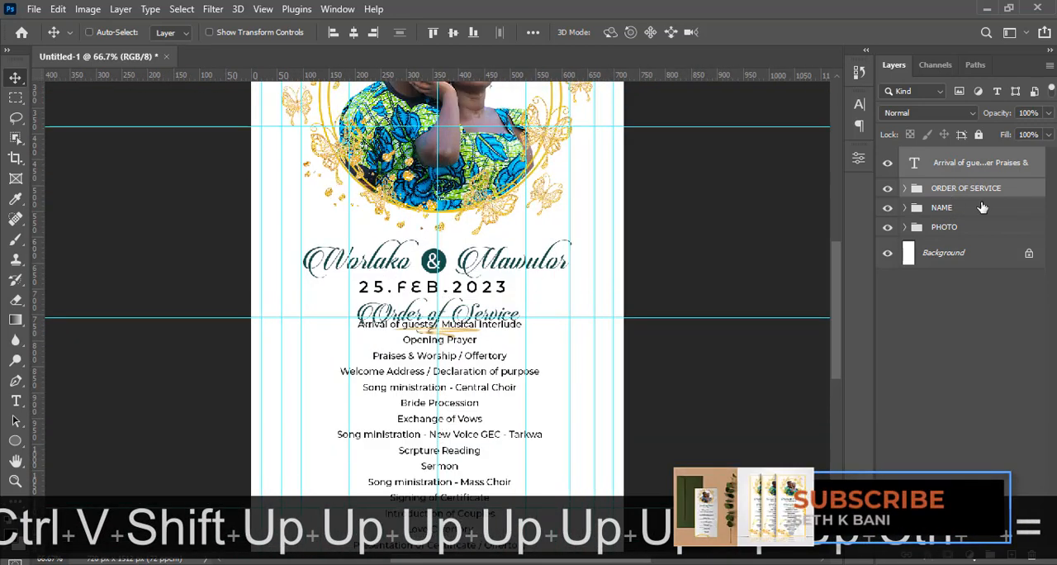
{"action": "left_click", "coordinate": [973, 166]}
{"action": "key", "text": "v"}
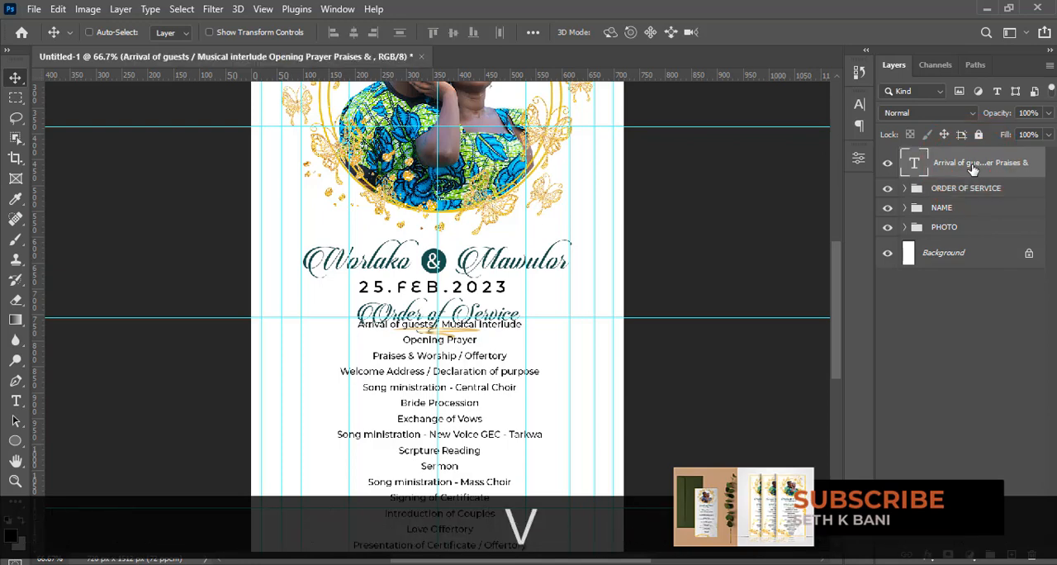
{"action": "key", "text": "shift+Down"}
{"action": "key", "text": "shift+Down"}
{"action": "key", "text": "shift+Down"}
{"action": "key", "text": "shift+Down"}
{"action": "key", "text": "shift+Down"}
{"action": "key", "text": "shift+Down"}
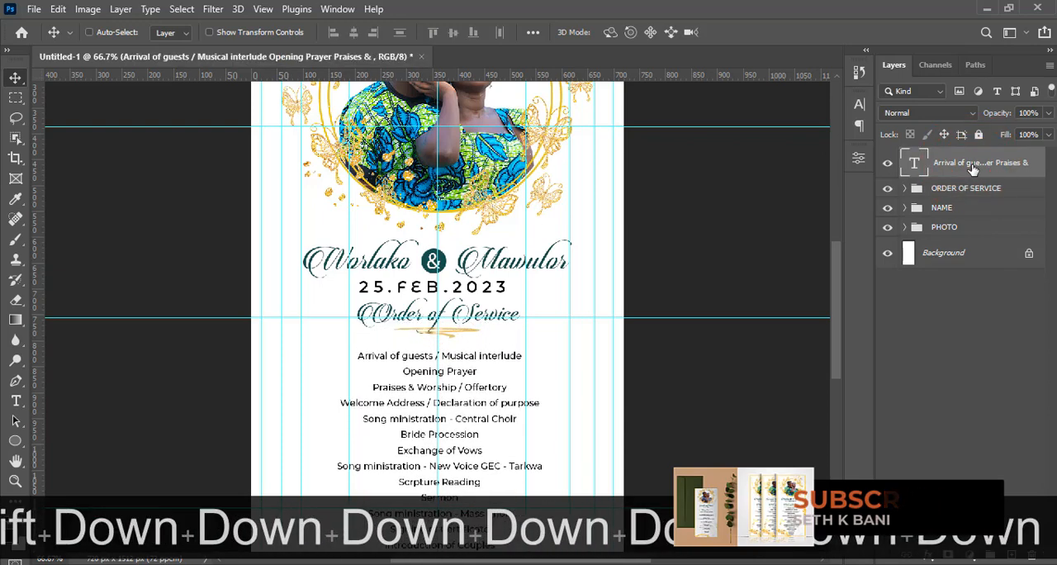
Hide the guides and check the programme text's spacing down to the bottom edge of the flyer
{"action": "key", "text": "ctrl+h"}
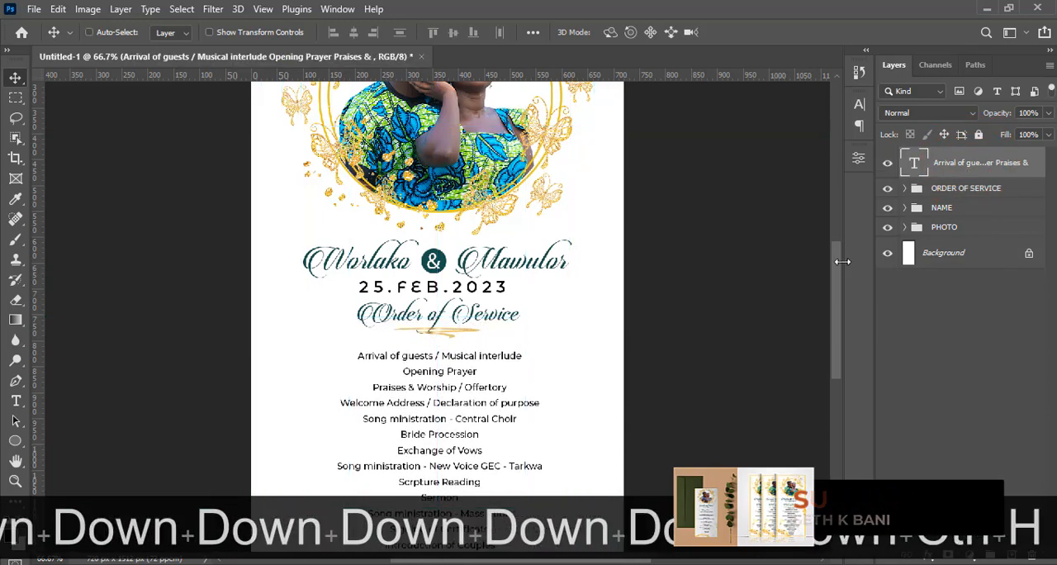
{"action": "left_click_drag", "start_coordinate": [836, 270], "coordinate": [832, 344]}
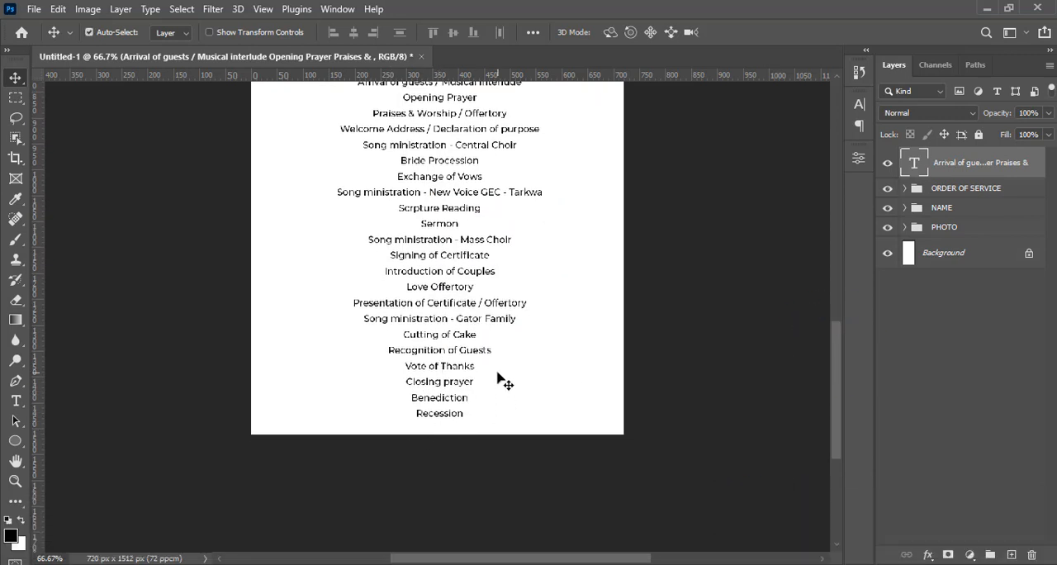
{"action": "key", "text": "ctrl+minus"}
{"action": "key", "text": "ctrl+minus"}
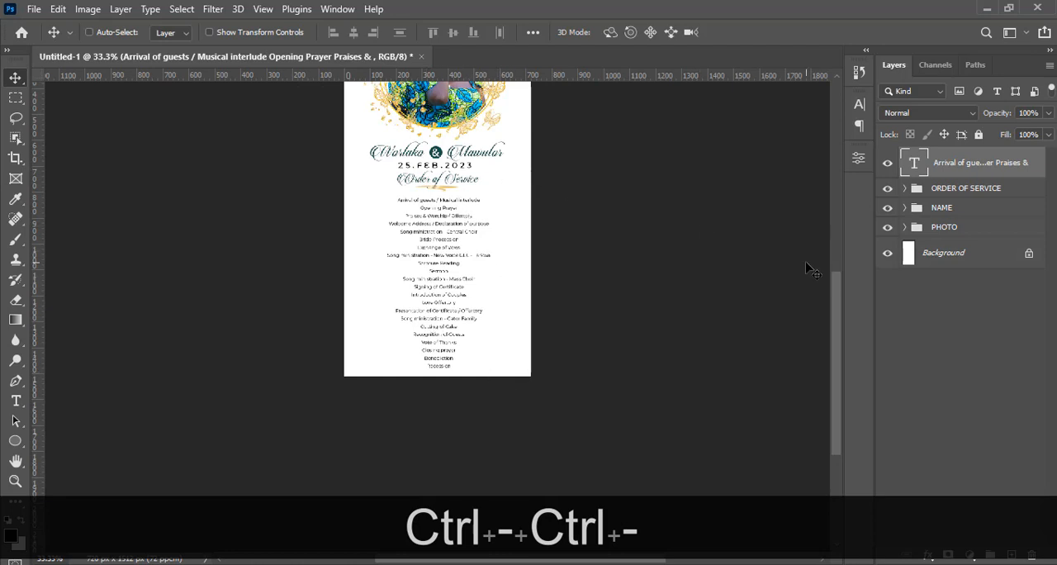
{"action": "left_click_drag", "start_coordinate": [837, 287], "coordinate": [835, 276]}
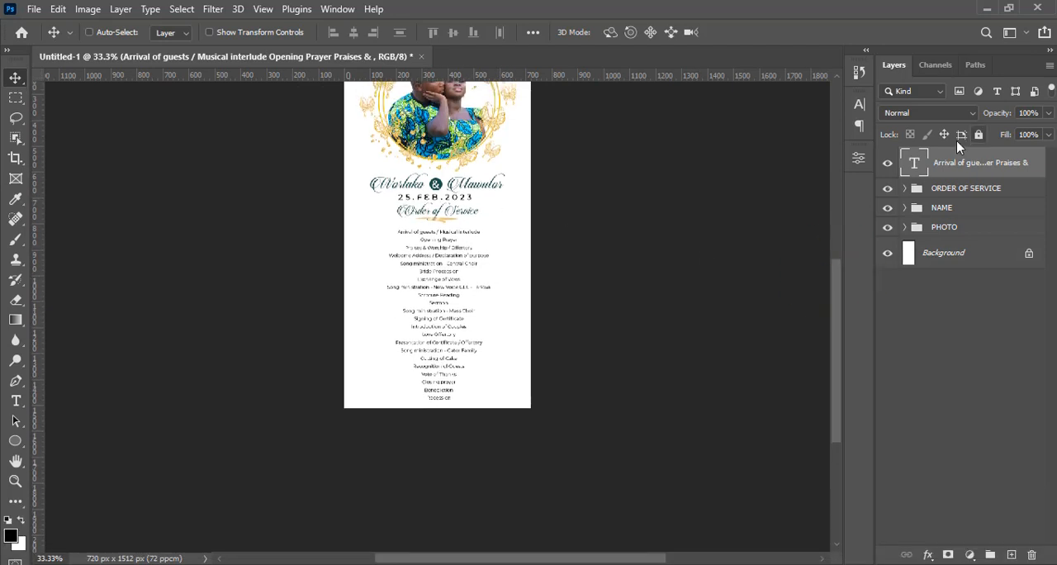
Reduce the programme text's leading to 11 pt
{"action": "left_click", "coordinate": [860, 105]}
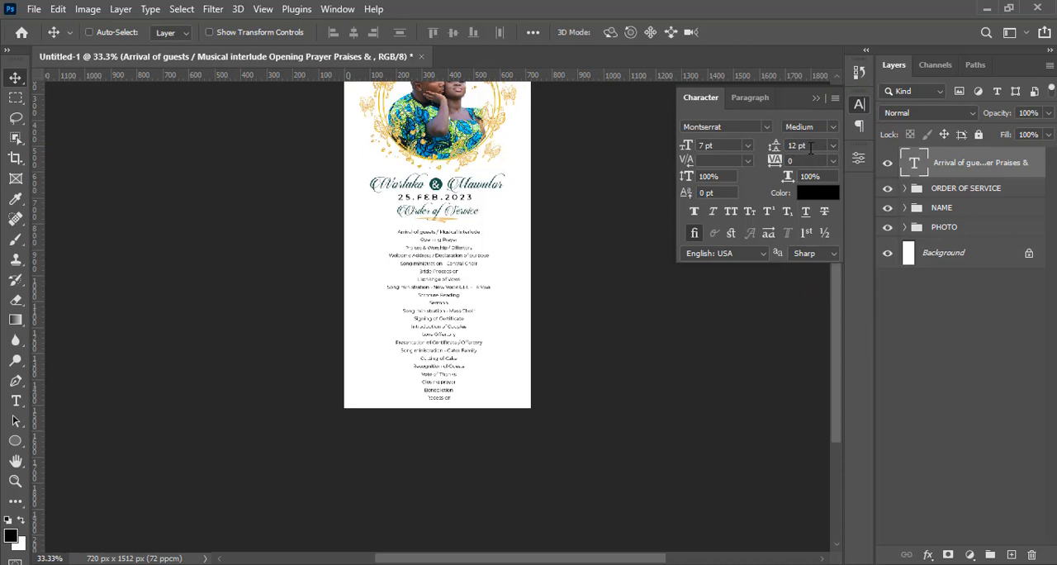
{"action": "left_click", "coordinate": [803, 145]}
{"action": "type", "text": "11"}
{"action": "key", "text": "Return"}
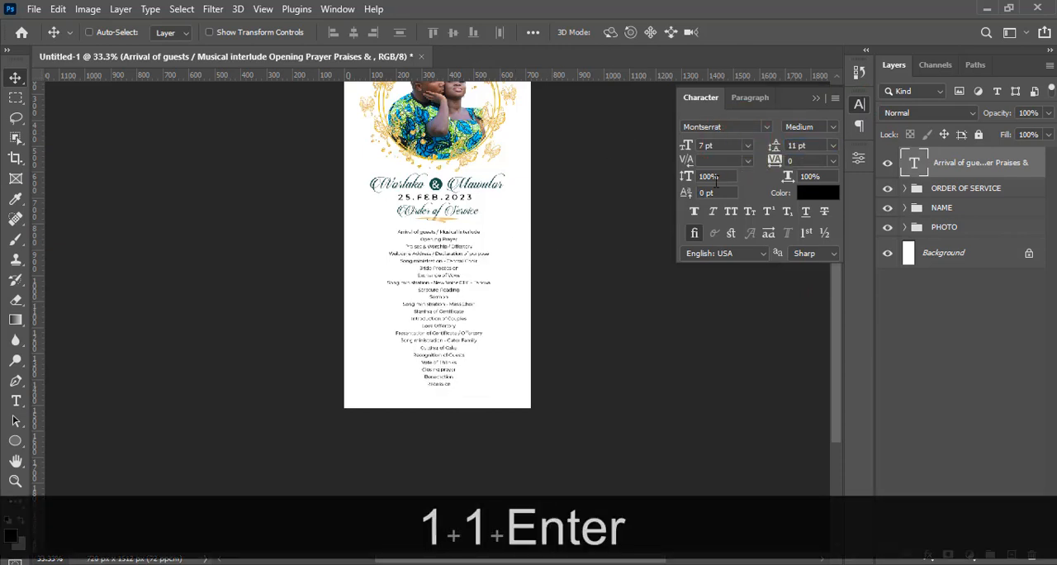
Compare the programme text's position with the guides, hide them and review the flyer's spacing from the photo to the programme list
{"action": "key", "text": "ctrl+shift+h"}
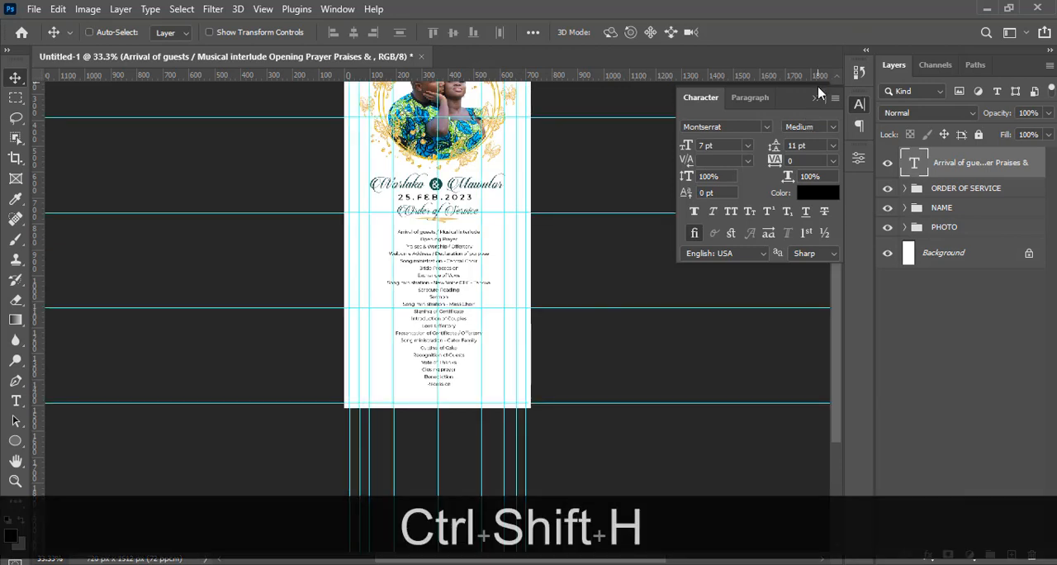
{"action": "left_click", "coordinate": [814, 99]}
{"action": "key", "text": "ctrl+h"}
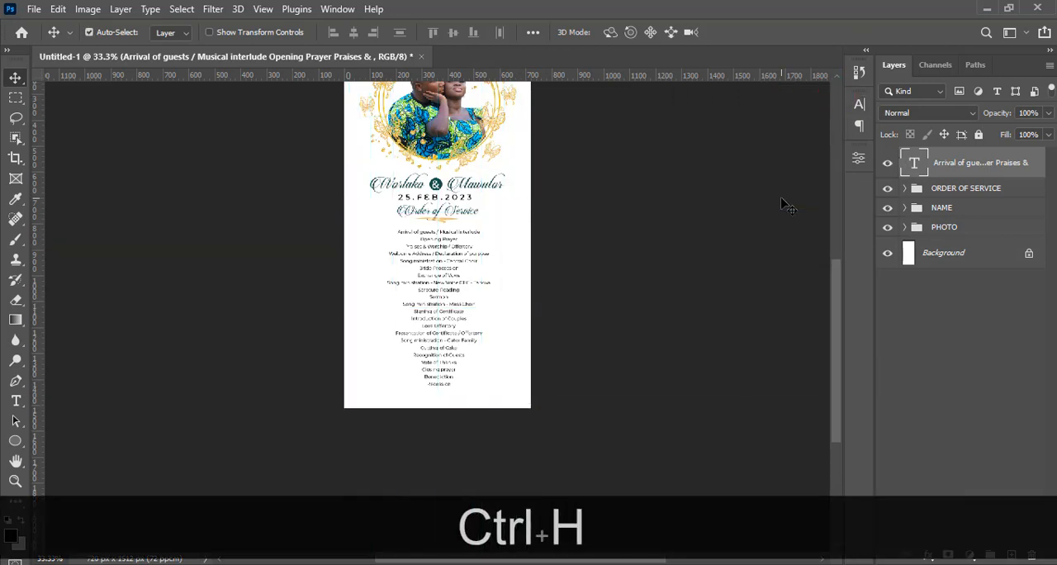
{"action": "key", "text": "ctrl+equal"}
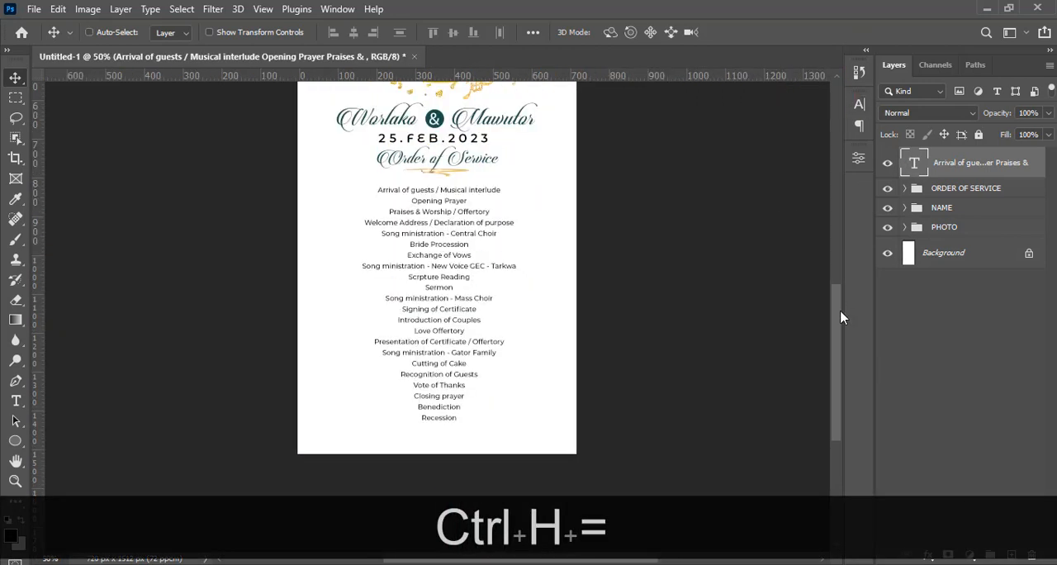
{"action": "left_click_drag", "start_coordinate": [840, 314], "coordinate": [821, 258]}
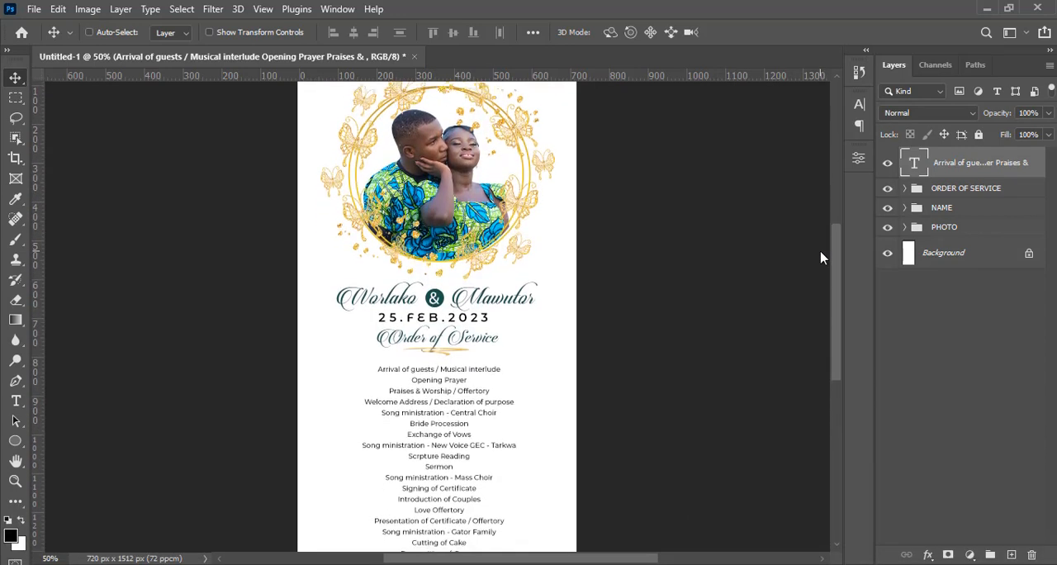
{"action": "scroll", "coordinate": [821, 258], "scroll_direction": "down", "scroll_amount": 2}
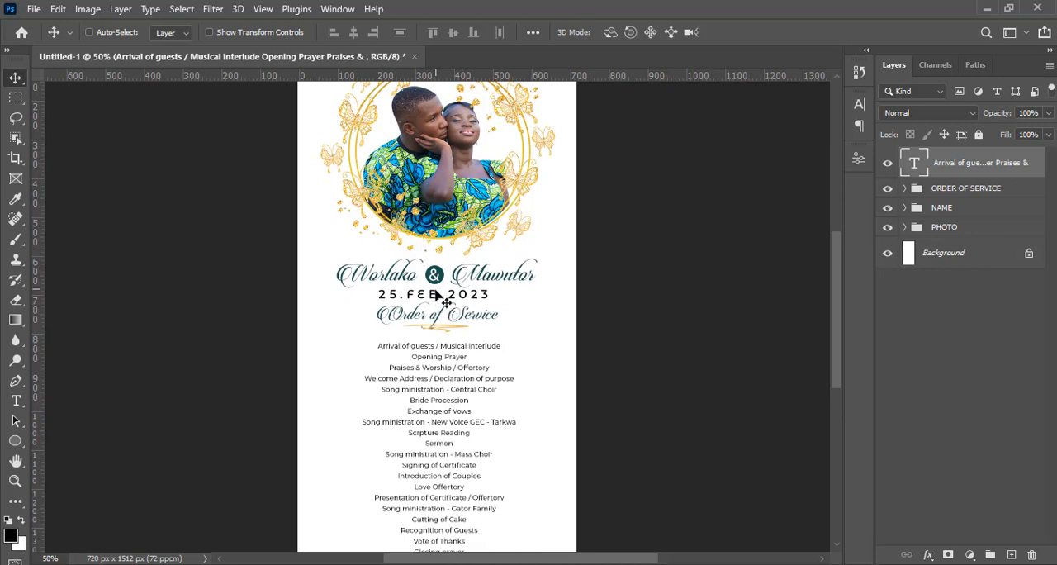
Nudge the ORDER OF SERVICE group down until its gold underline sits just above the programme list
{"action": "left_click", "coordinate": [942, 188]}
{"action": "key", "text": "v"}
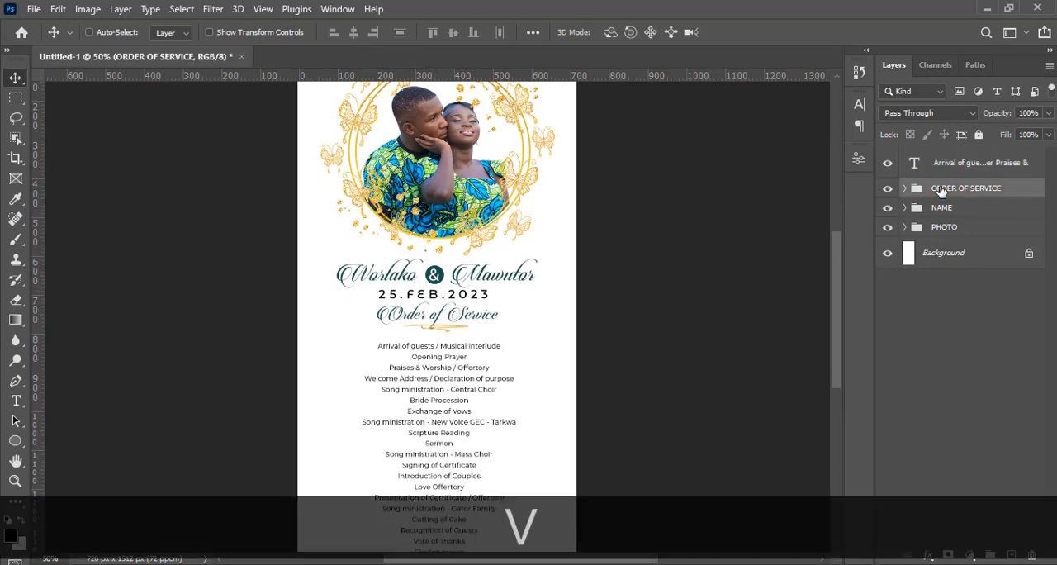
{"action": "key", "text": "Down"}
{"action": "key", "text": "Down"}
{"action": "key", "text": "Down"}
{"action": "key", "text": "Down"}
{"action": "key", "text": "Down"}
{"action": "key", "text": "Down"}
{"action": "key", "text": "Down"}
{"action": "key", "text": "Down"}
{"action": "key", "text": "Down"}
{"action": "key", "text": "Down"}
{"action": "key", "text": "Down"}
{"action": "key", "text": "Down"}
{"action": "key", "text": "Down"}
{"action": "key", "text": "Down"}
{"action": "key", "text": "Down"}
{"action": "key", "text": "Down"}
{"action": "key", "text": "Down"}
{"action": "key", "text": "Down"}
{"action": "key", "text": "Down"}
{"action": "key", "text": "Down"}
{"action": "key", "text": "Down"}
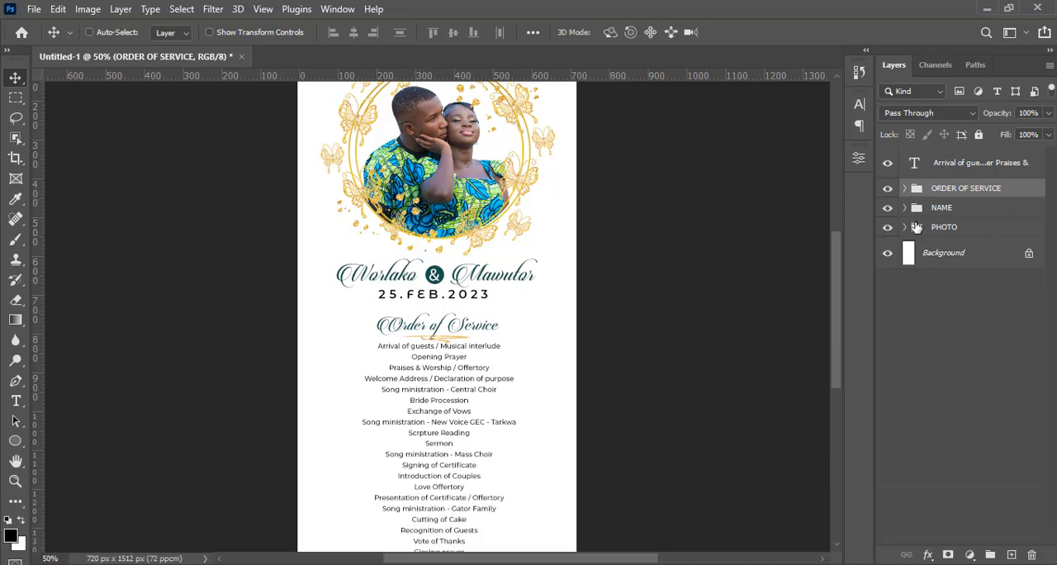
Nudge the NAME group with the date slightly up towards the photo wreath to widen the gap above the heading
{"action": "left_click", "coordinate": [938, 209]}
{"action": "key", "text": "Up"}
{"action": "key", "text": "Up"}
{"action": "key", "text": "Up"}
{"action": "key", "text": "Up"}
{"action": "key", "text": "Up"}
{"action": "key", "text": "Up"}
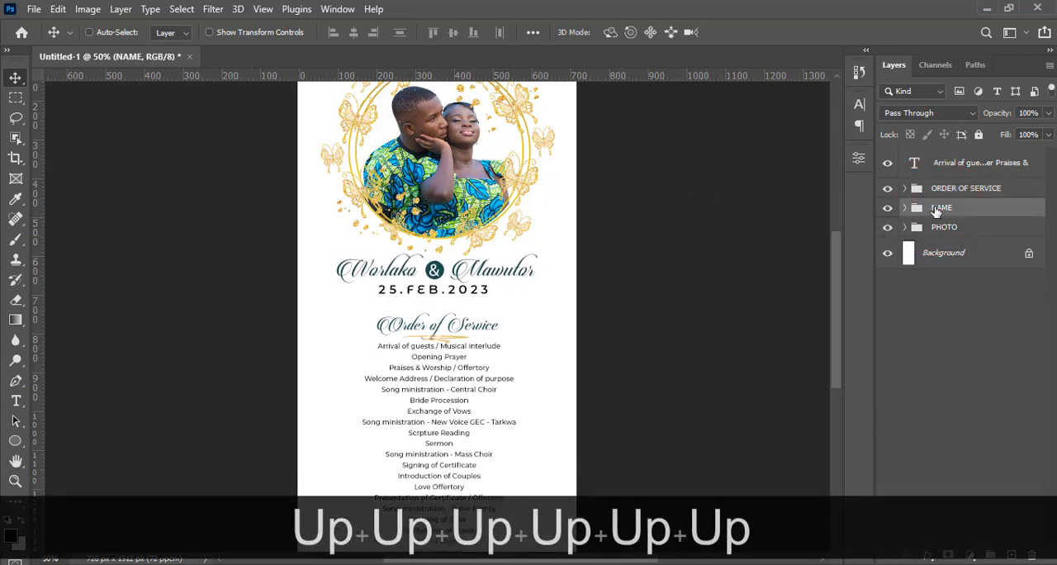
{"action": "key", "text": "Up"}
{"action": "key", "text": "Down"}
{"action": "key", "text": "Down"}
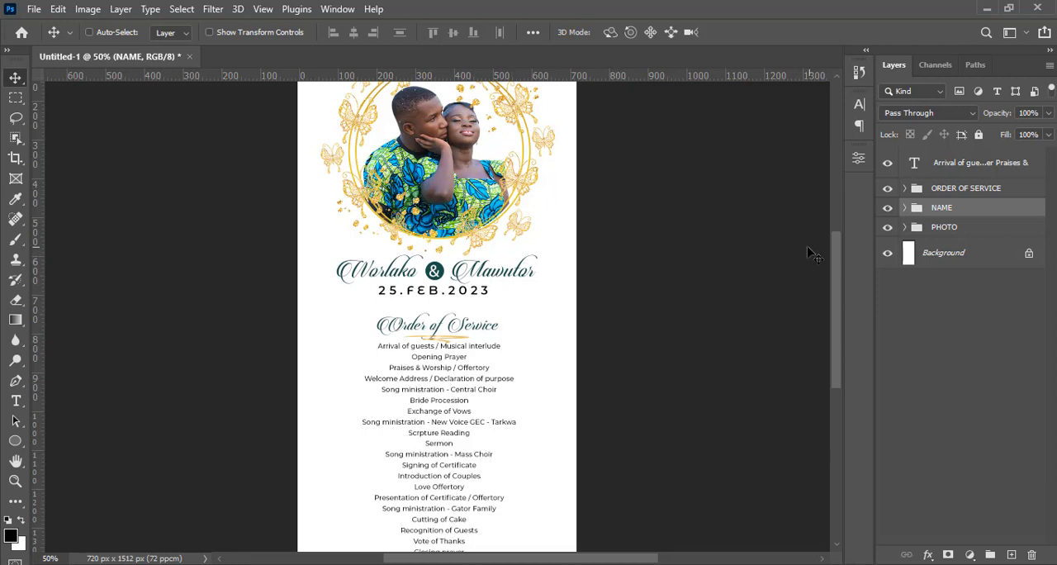
Show the guides and draw a 680 x 1472 px rectangle along the flyer's outer margin guides
{"action": "mouse_move", "coordinate": [841, 255]}
{"action": "left_mouse_down"}
{"action": "mouse_move", "coordinate": [837, 278]}
{"action": "mouse_move", "coordinate": [835, 247]}
{"action": "left_mouse_up"}
{"action": "key", "text": "ctrl+0"}
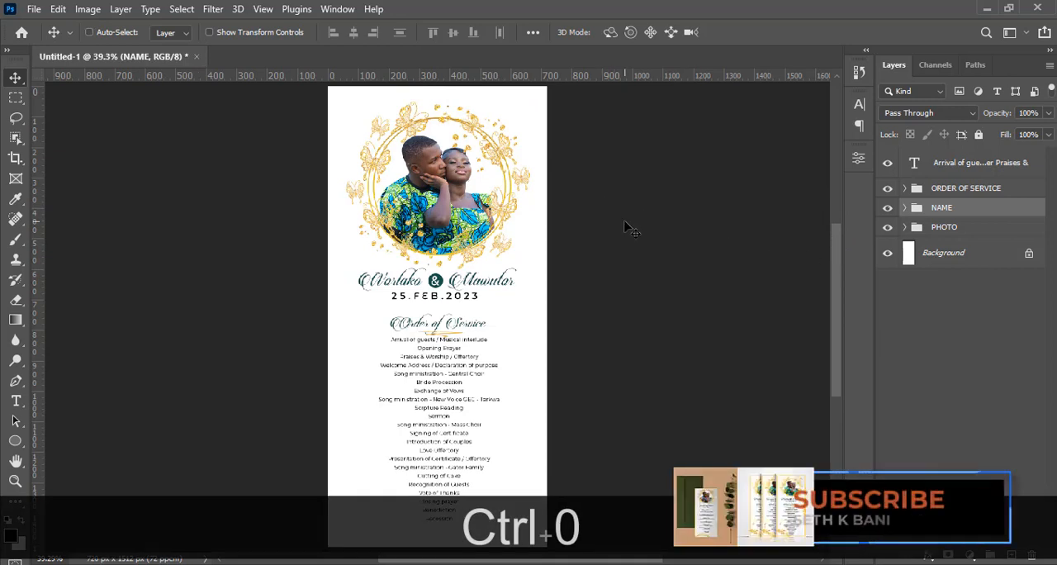
{"action": "key", "text": "ctrl+h"}
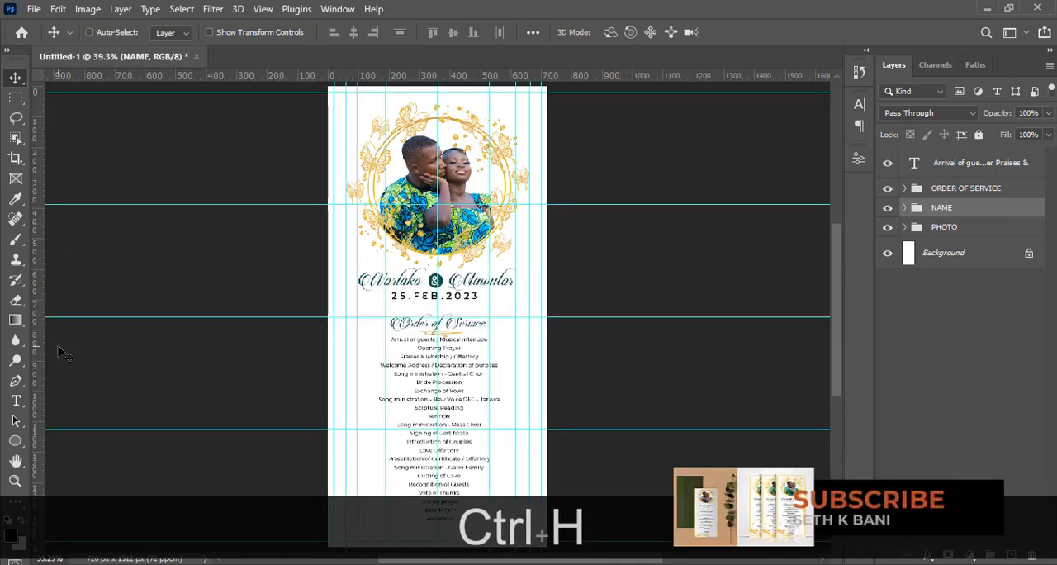
{"action": "left_click", "coordinate": [16, 445]}
{"action": "left_click", "coordinate": [83, 441]}
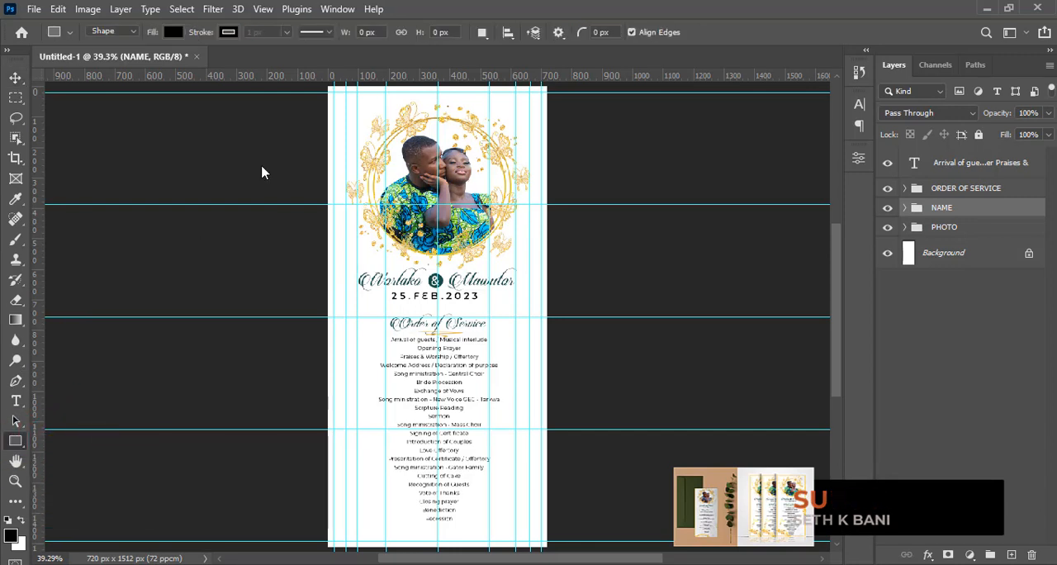
{"action": "left_click_drag", "start_coordinate": [333, 93], "coordinate": [541, 541]}
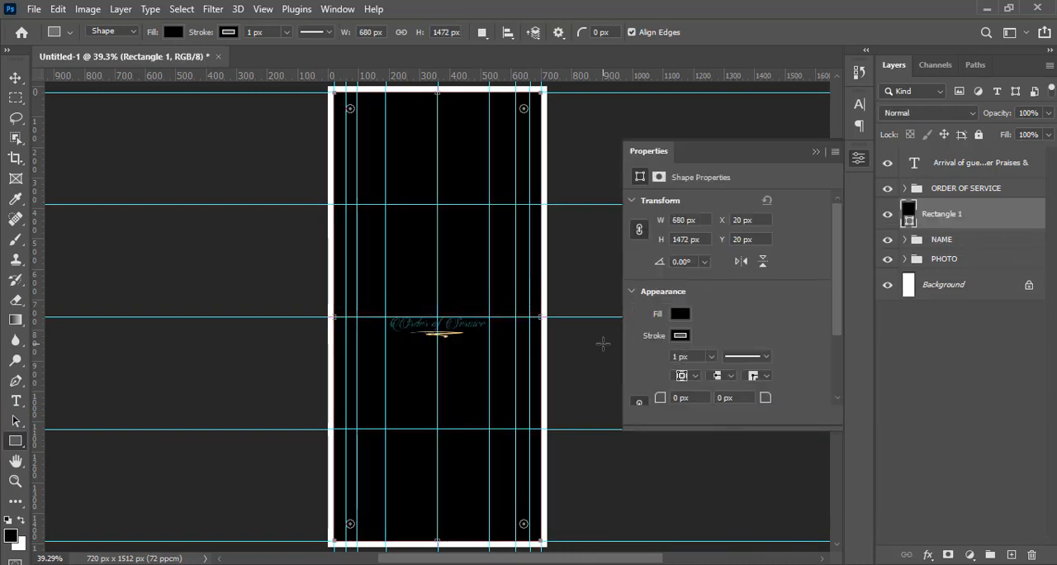
Remove the rectangle's fill and set its stroke width to 6 px
{"action": "left_click", "coordinate": [173, 32]}
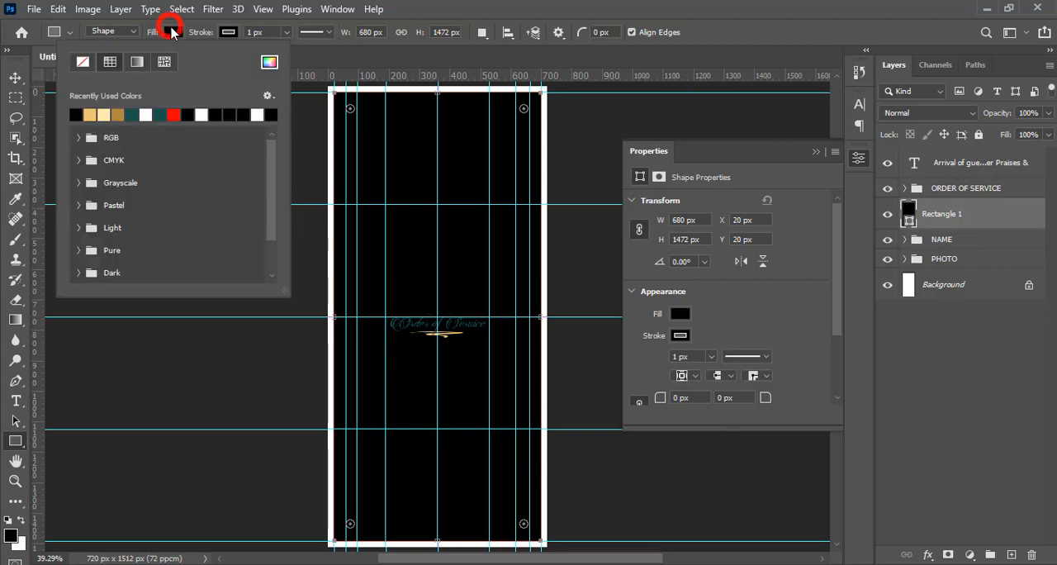
{"action": "left_click", "coordinate": [83, 64]}
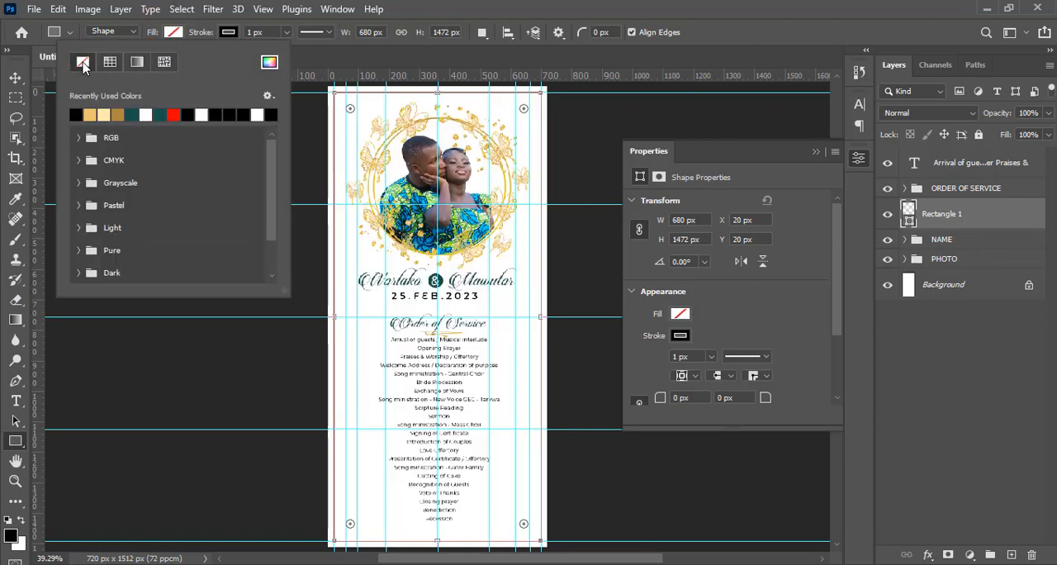
{"action": "left_click", "coordinate": [230, 33]}
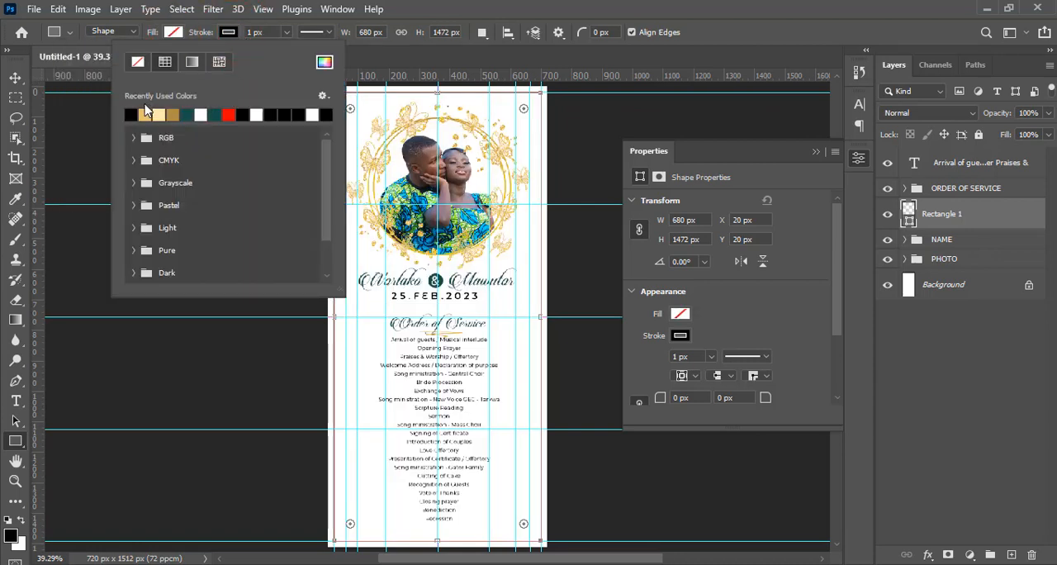
{"action": "left_click", "coordinate": [467, 3]}
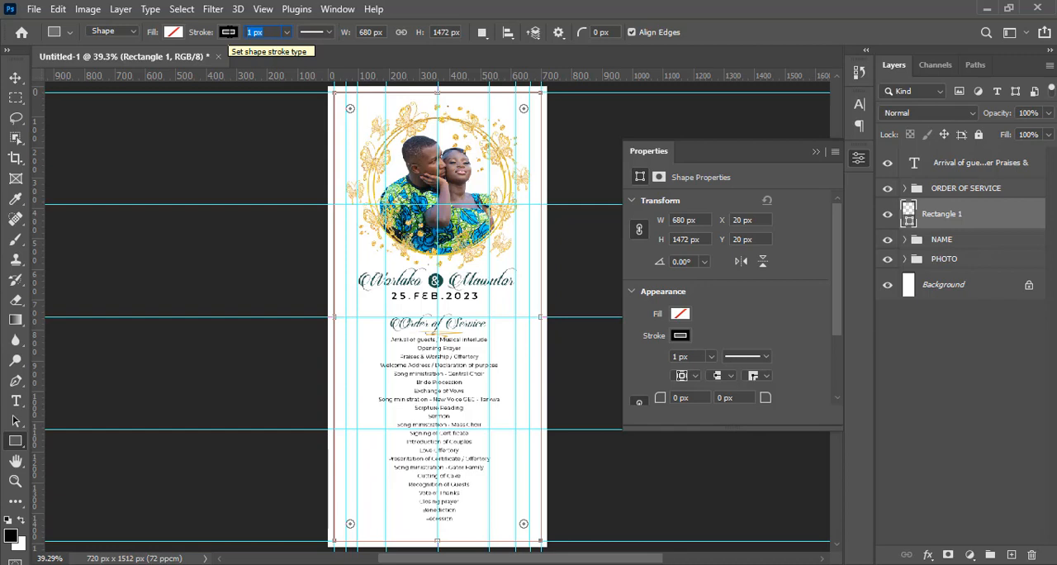
{"action": "type", "text": "6"}
{"action": "key", "text": "Return"}
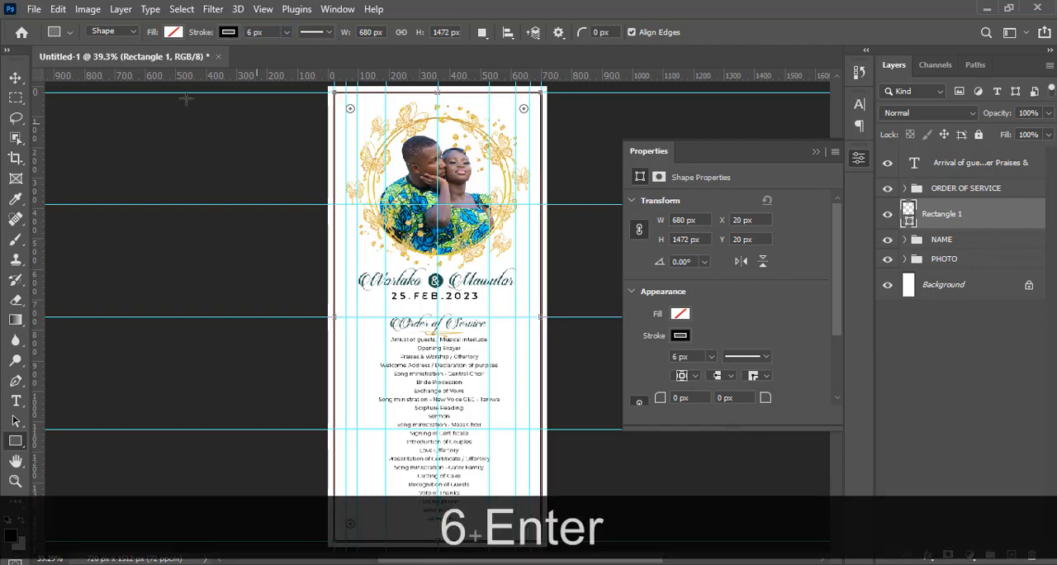
{"action": "left_click", "coordinate": [815, 152]}
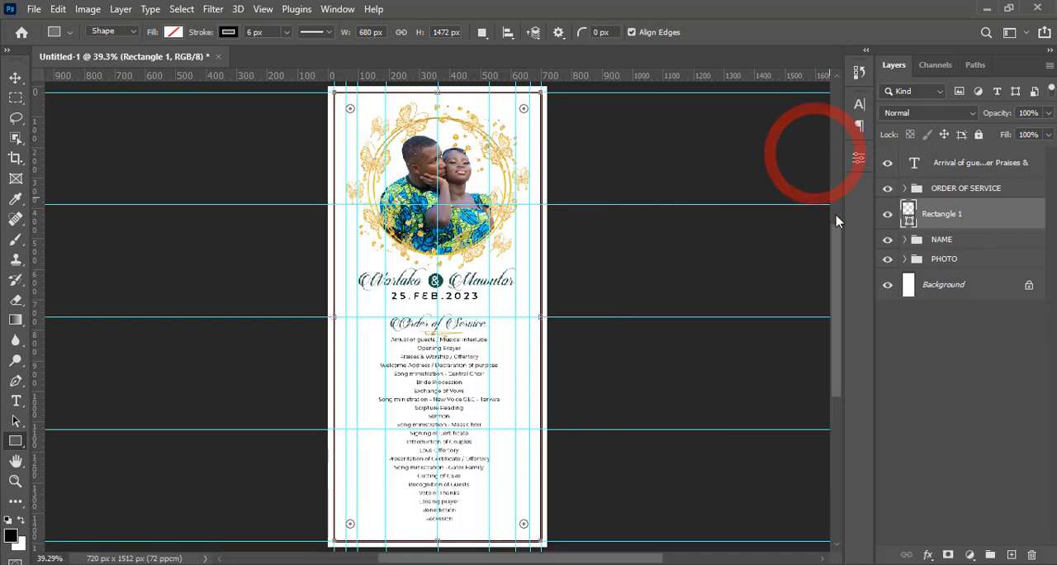
Switch the rectangle's stroke to a linear gradient and colour its starting stop gold #D9AA4F
{"action": "mouse_move", "coordinate": [837, 262]}
{"action": "left_mouse_down"}
{"action": "mouse_move", "coordinate": [837, 272]}
{"action": "mouse_move", "coordinate": [837, 255]}
{"action": "left_mouse_up"}
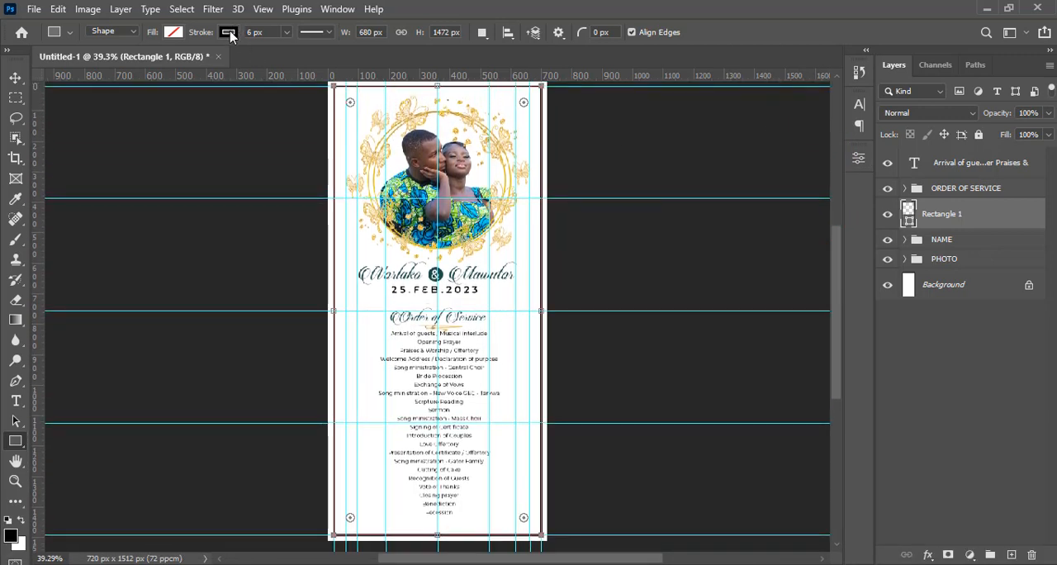
{"action": "left_click", "coordinate": [229, 32]}
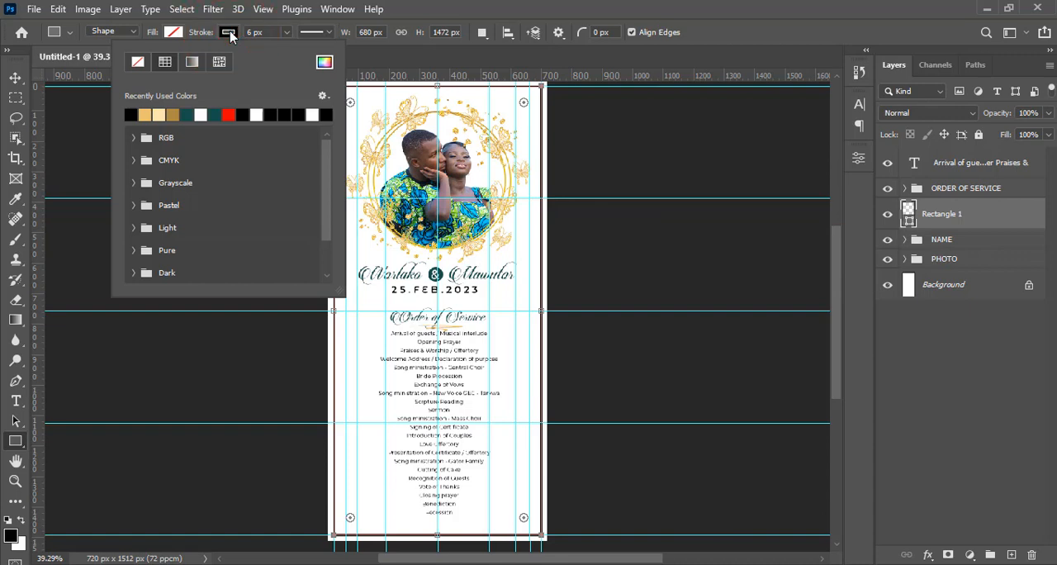
{"action": "left_click", "coordinate": [192, 62]}
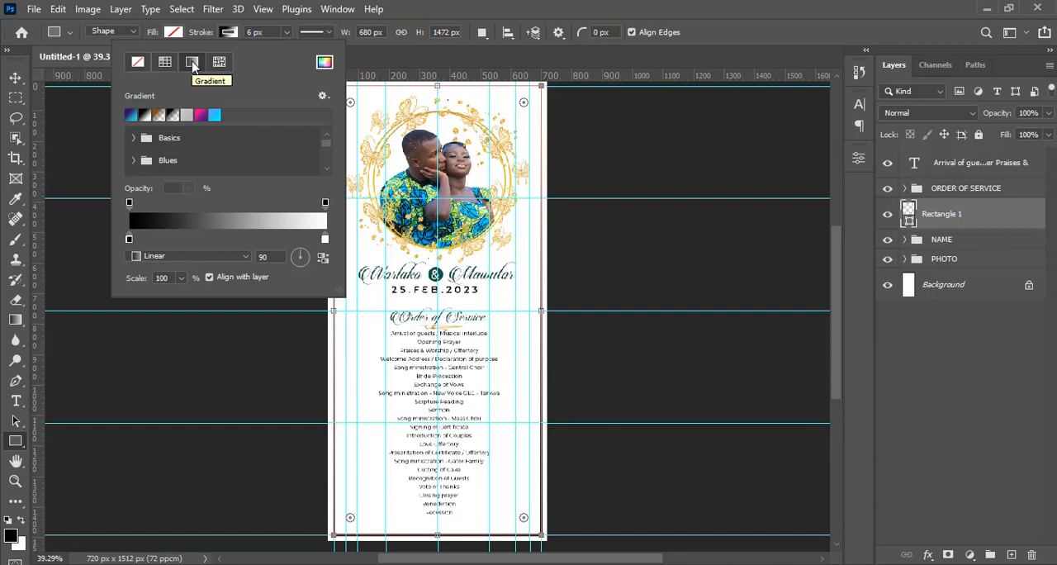
{"action": "double_click", "coordinate": [129, 239]}
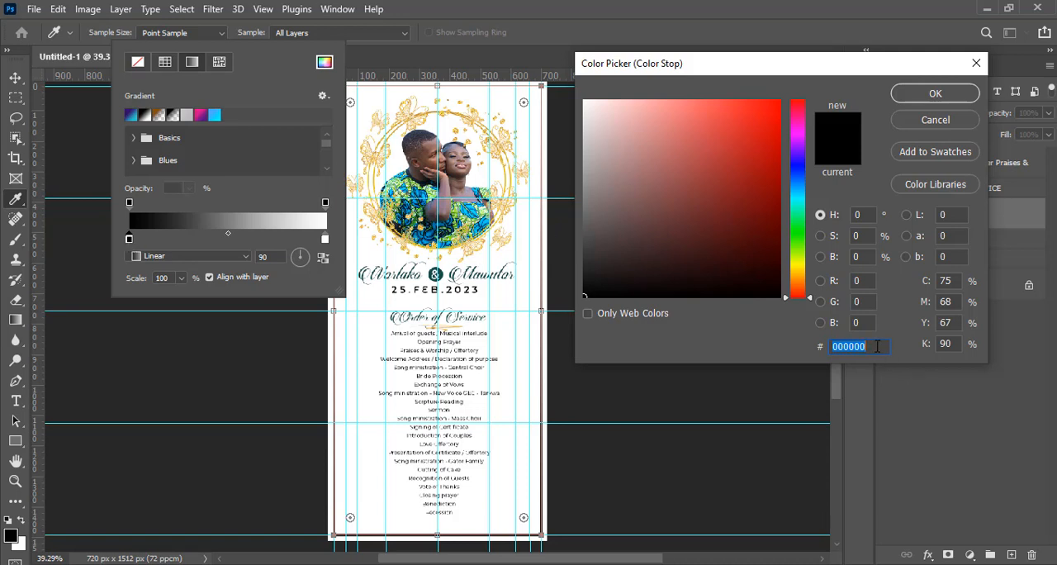
{"action": "type", "text": "D9"}
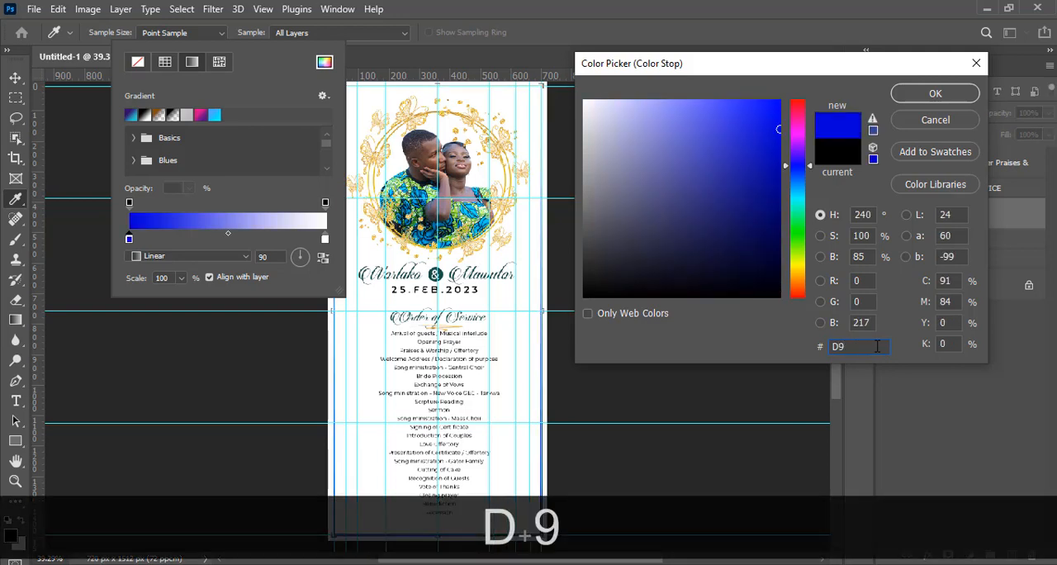
{"action": "type", "text": "AA"}
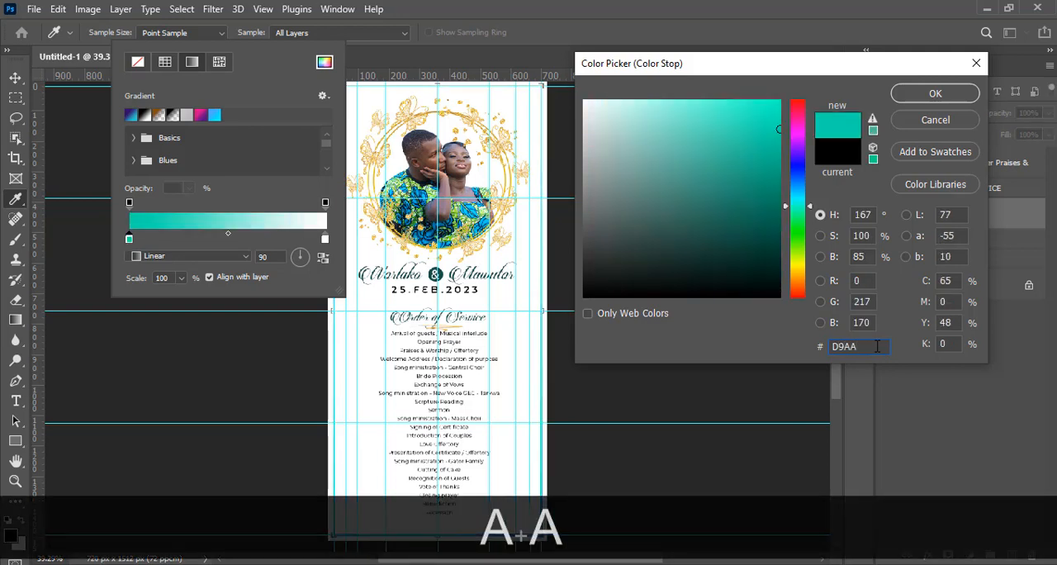
{"action": "type", "text": "4F"}
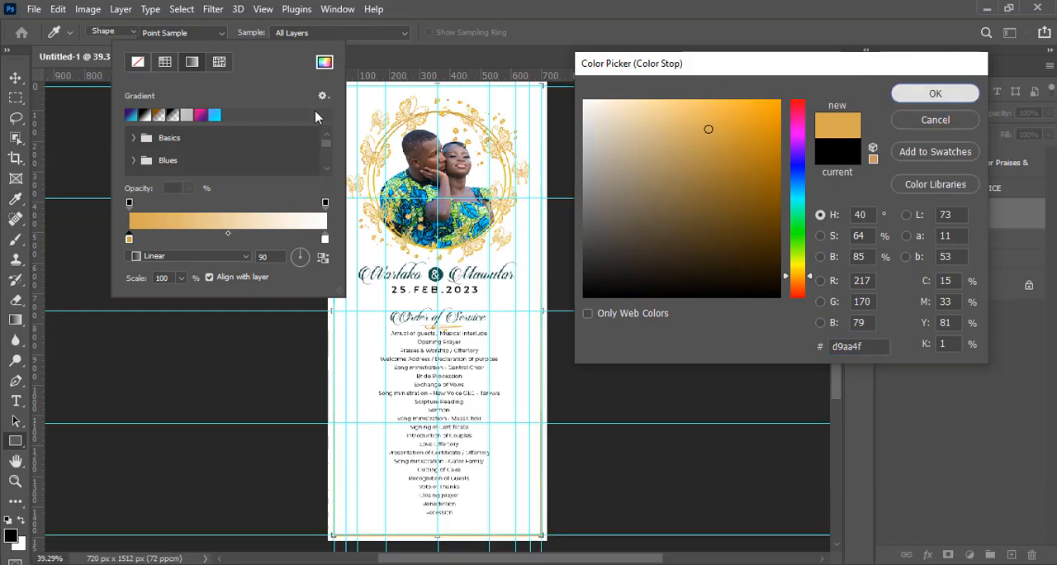
{"action": "left_click", "coordinate": [922, 95]}
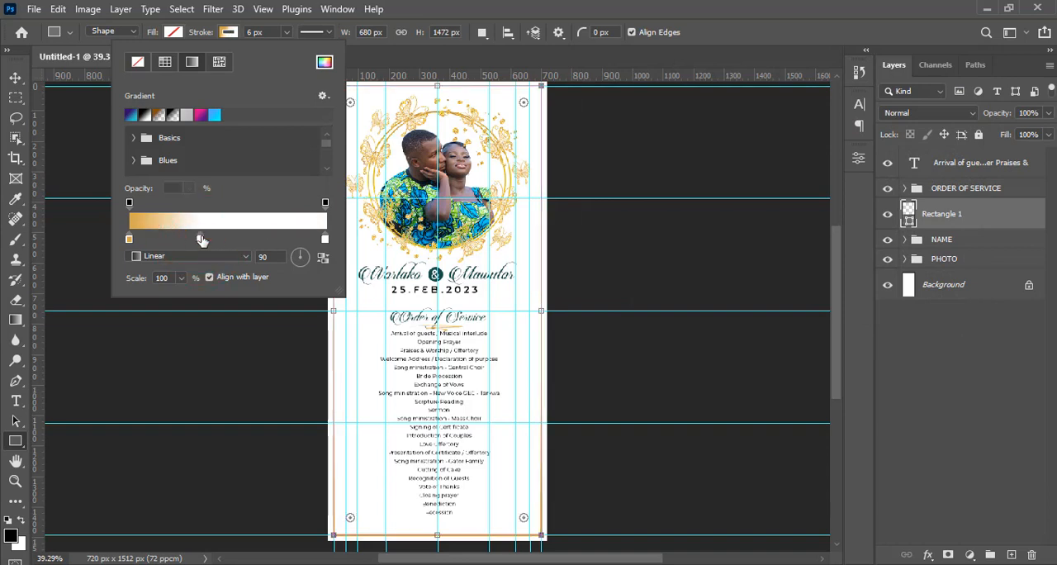
Colour the gradient's middle stop #FDE9A1 and make it the end stop in place of the white one
{"action": "double_click", "coordinate": [202, 239]}
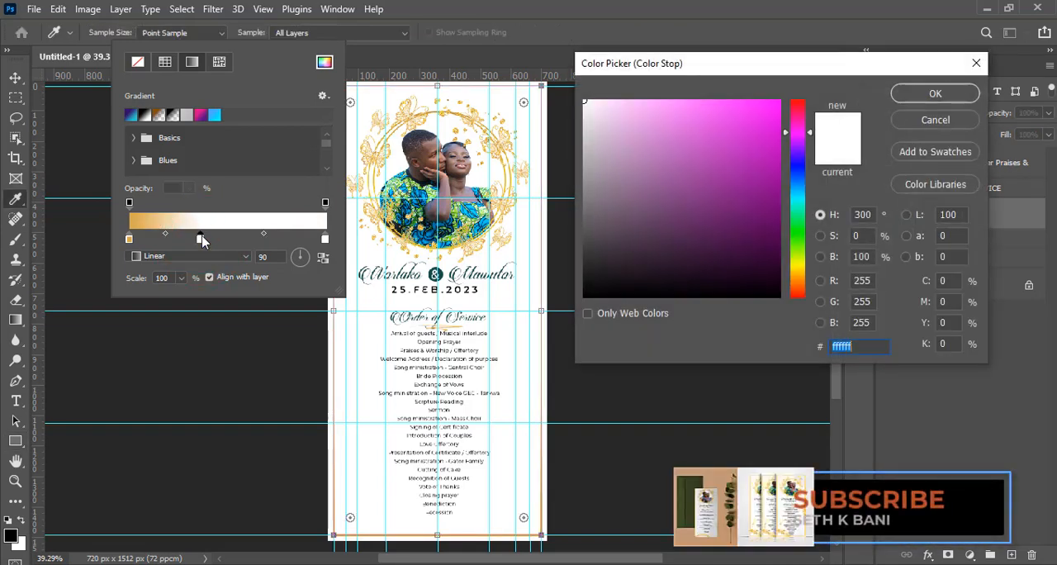
{"action": "type", "text": "FD"}
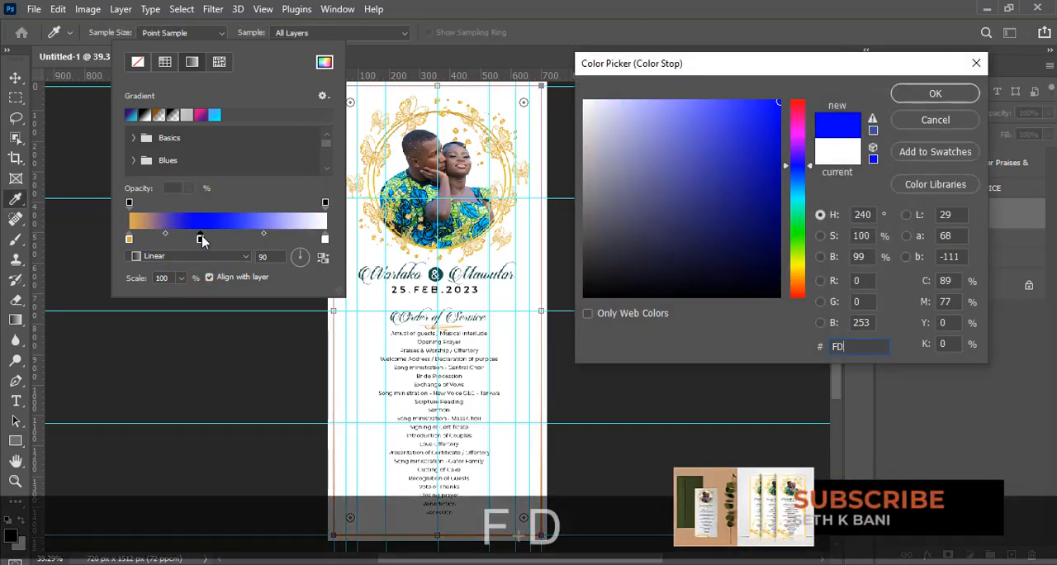
{"action": "type", "text": "E"}
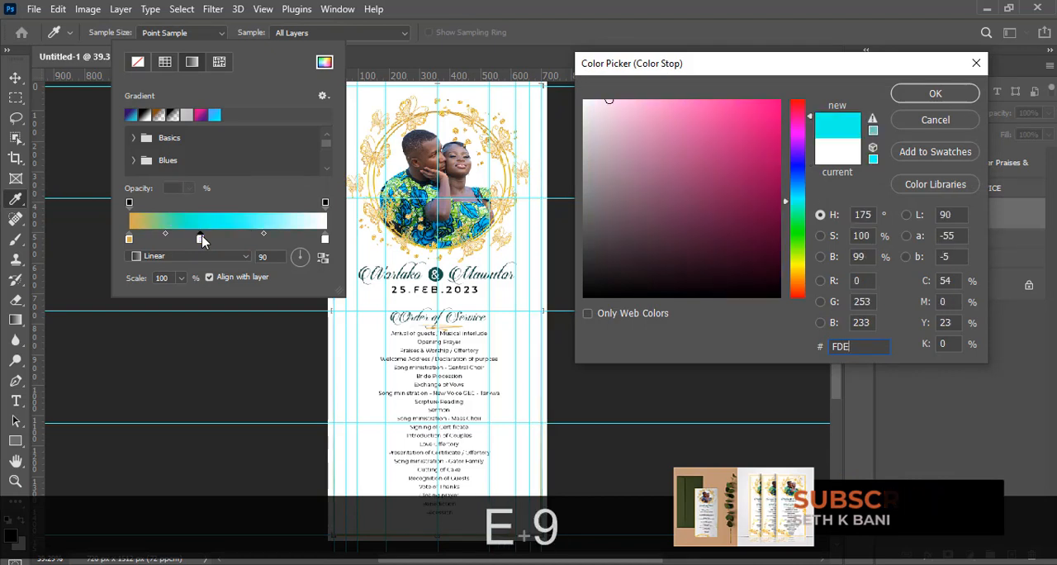
{"action": "type", "text": "9A1"}
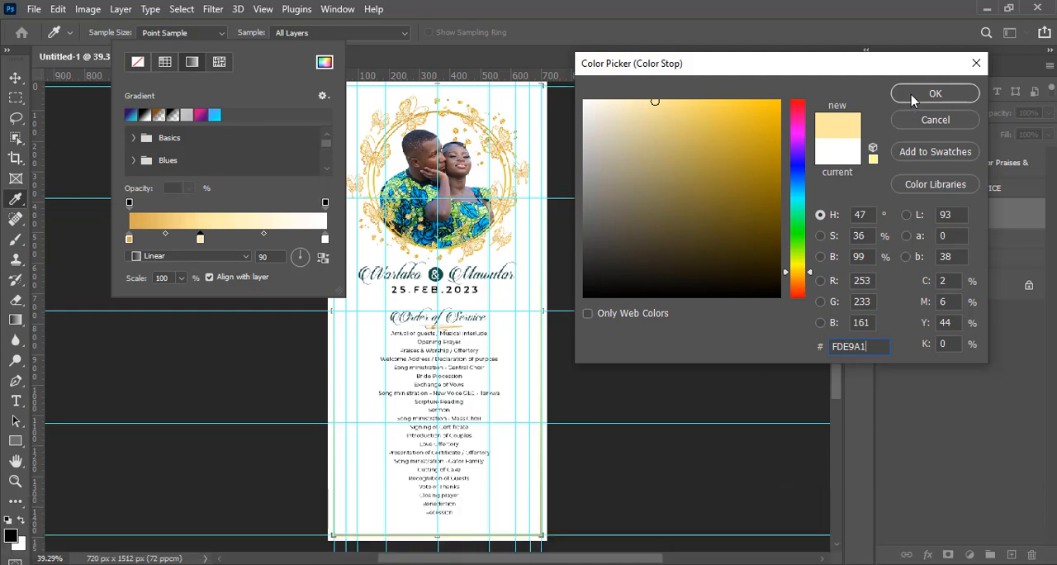
{"action": "key", "text": "Return"}
{"action": "left_click_drag", "start_coordinate": [325, 238], "coordinate": [306, 324]}
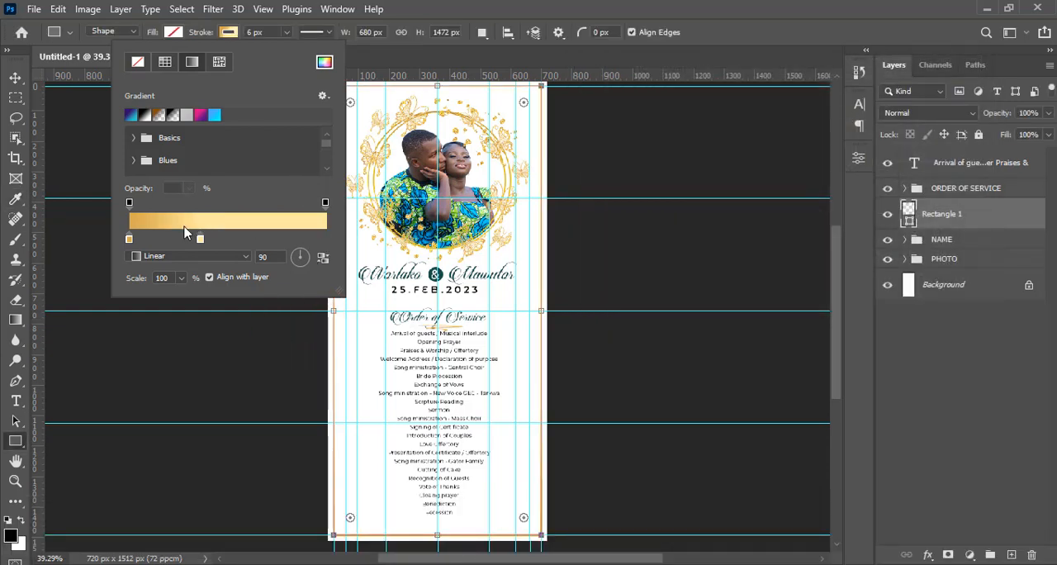
{"action": "left_click_drag", "start_coordinate": [200, 240], "coordinate": [384, 238]}
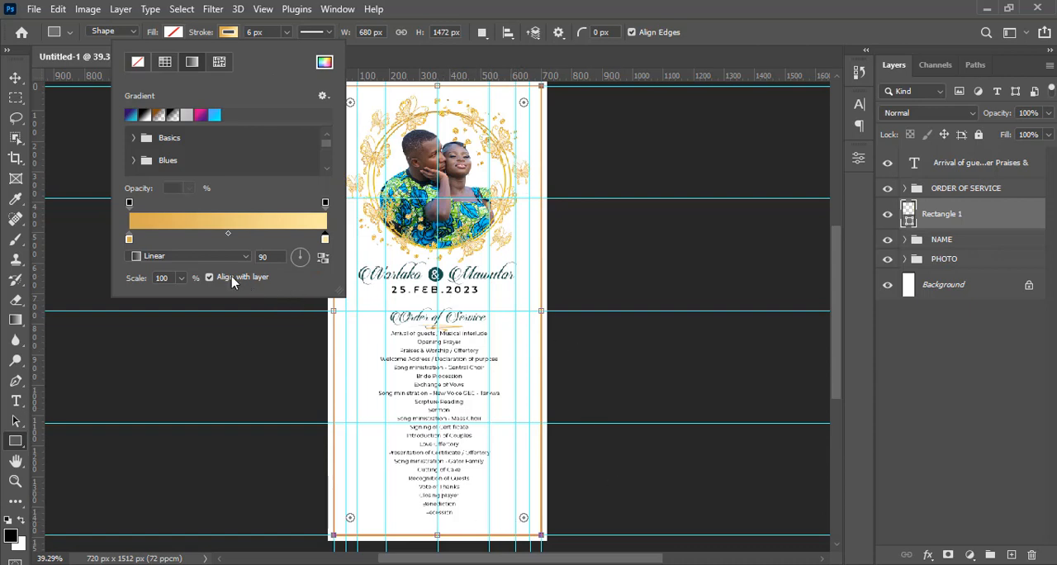
Increase the border stroke's gradient scale to about 429% and hide the guides
{"action": "left_click", "coordinate": [277, 257]}
{"action": "left_click", "coordinate": [141, 221]}
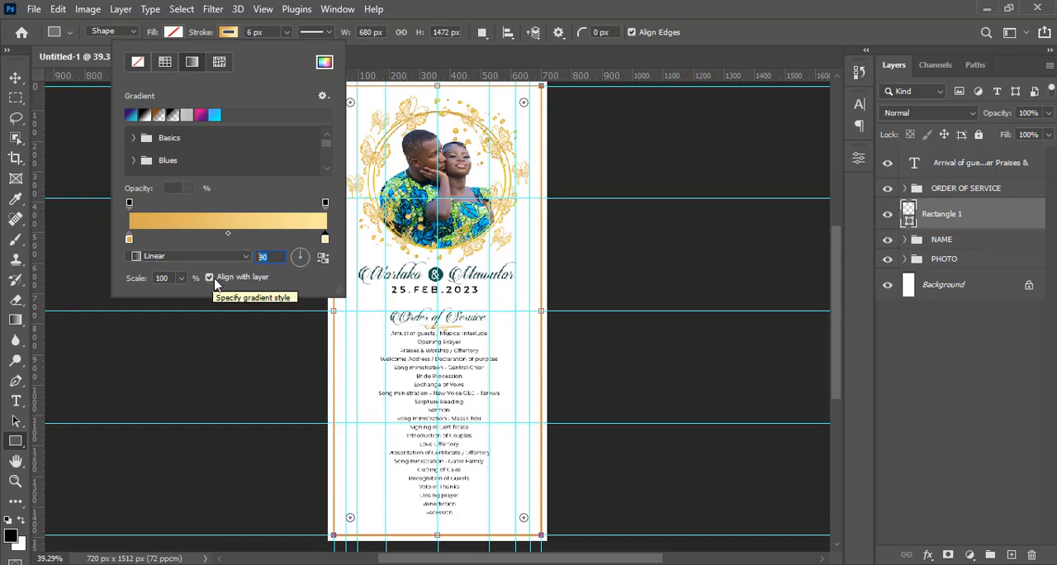
{"action": "left_click", "coordinate": [181, 279]}
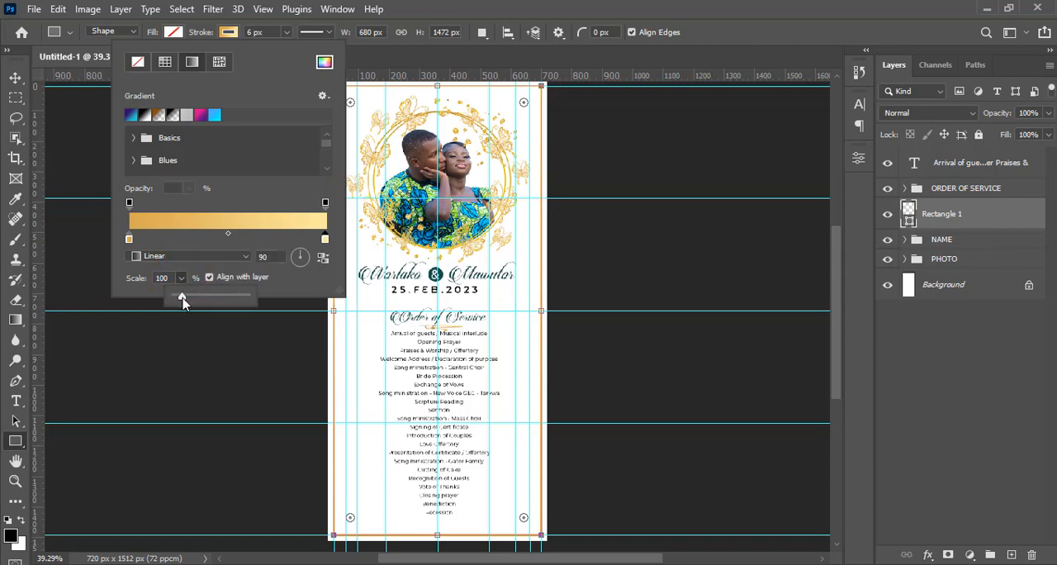
{"action": "left_click_drag", "start_coordinate": [182, 299], "coordinate": [222, 304]}
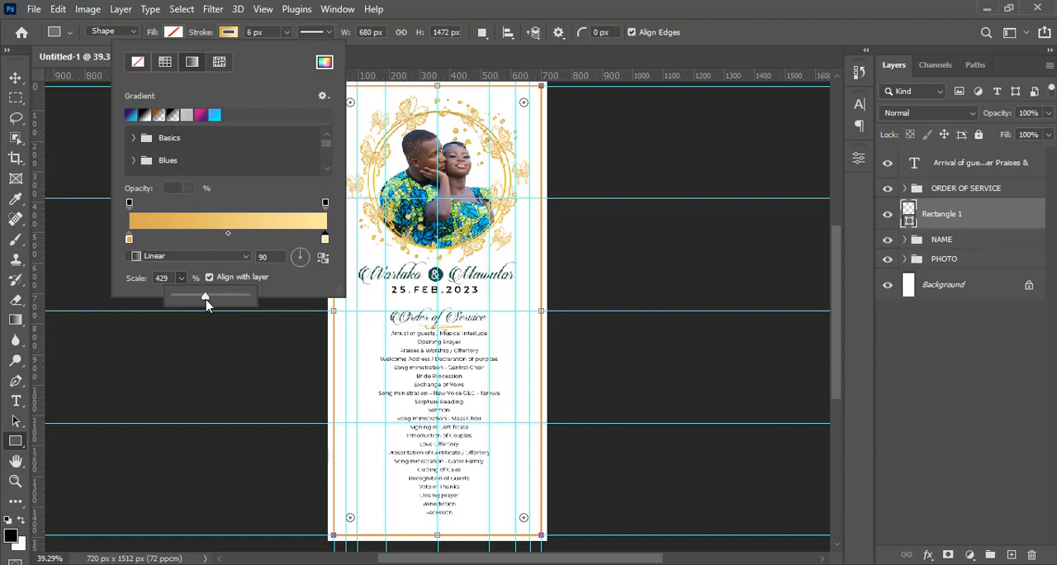
{"action": "left_click", "coordinate": [829, 5]}
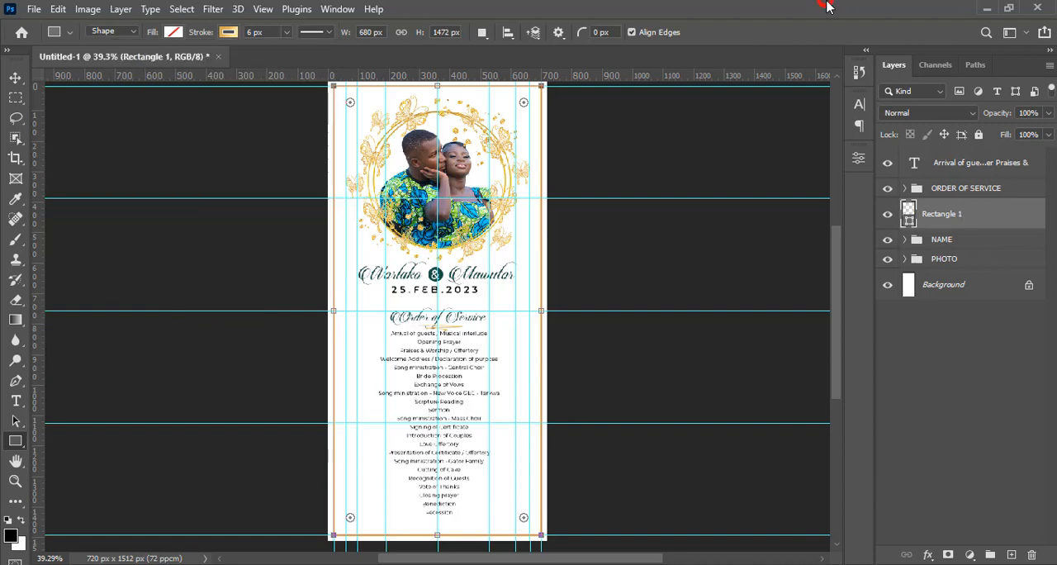
{"action": "key", "text": "ctrl+h"}
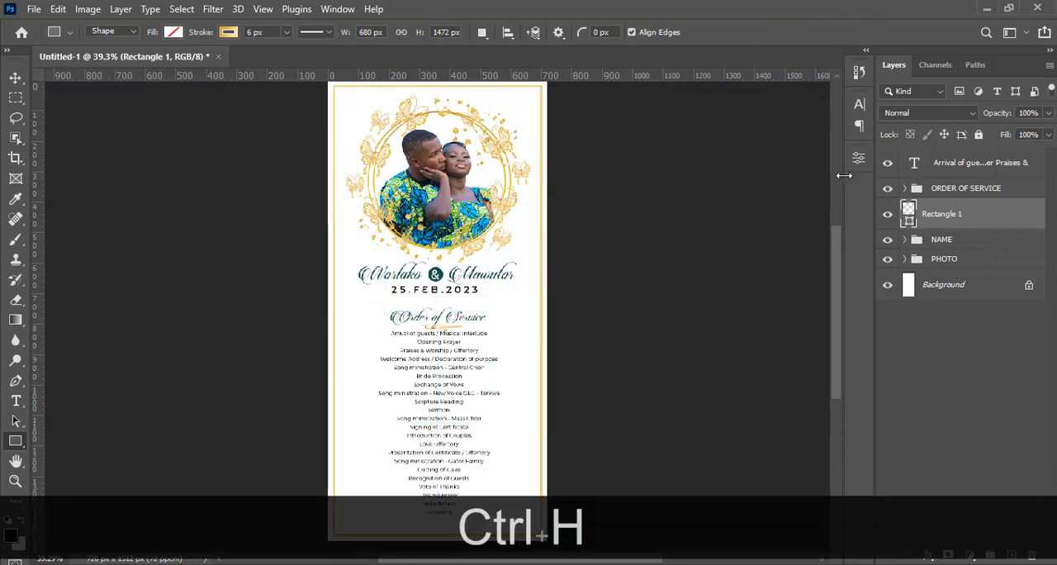
Duplicate the border rectangle and shrink the copy to 97.18% width and 97.56% height to form an inner border
{"action": "mouse_move", "coordinate": [837, 241]}
{"action": "left_mouse_down"}
{"action": "mouse_move", "coordinate": [835, 272]}
{"action": "mouse_move", "coordinate": [834, 258]}
{"action": "left_mouse_up"}
{"action": "key", "text": "ctrl+j"}
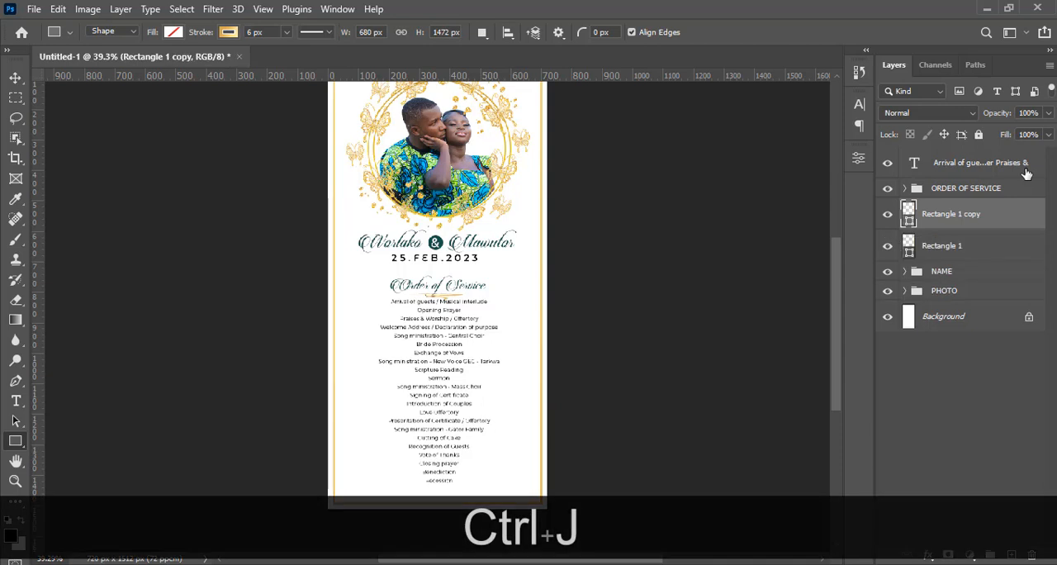
{"action": "key", "text": "ctrl+t"}
{"action": "key", "text": "ctrl+0"}
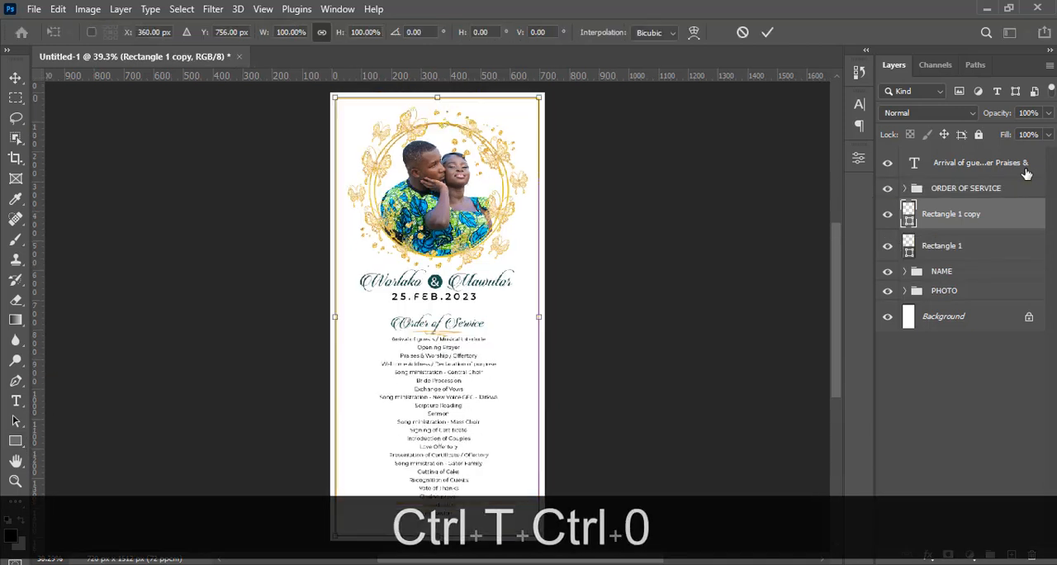
{"action": "key", "text": "ctrl+minus"}
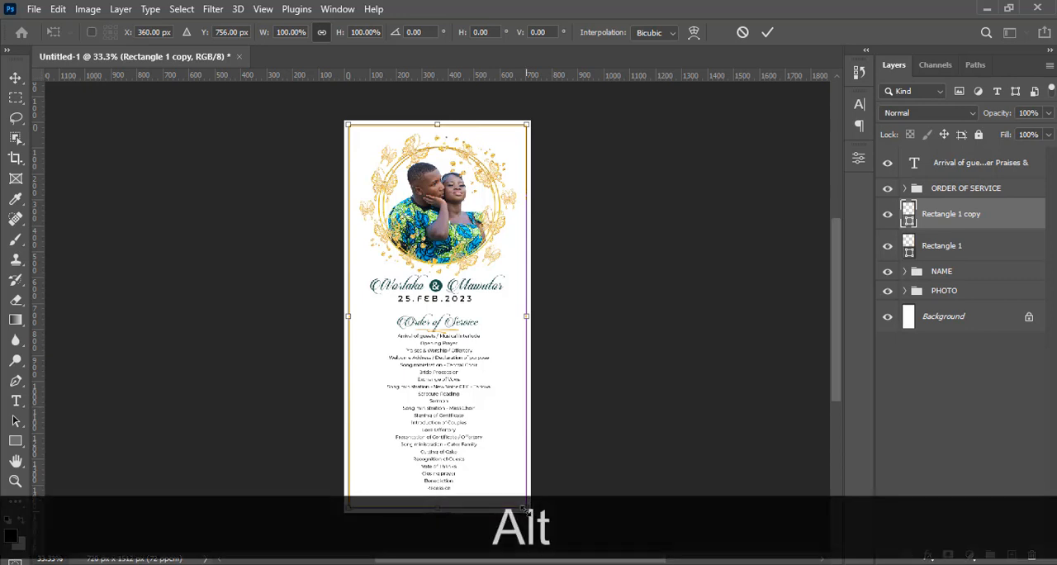
{"action": "left_click_drag", "start_coordinate": [528, 511], "coordinate": [516, 504]}
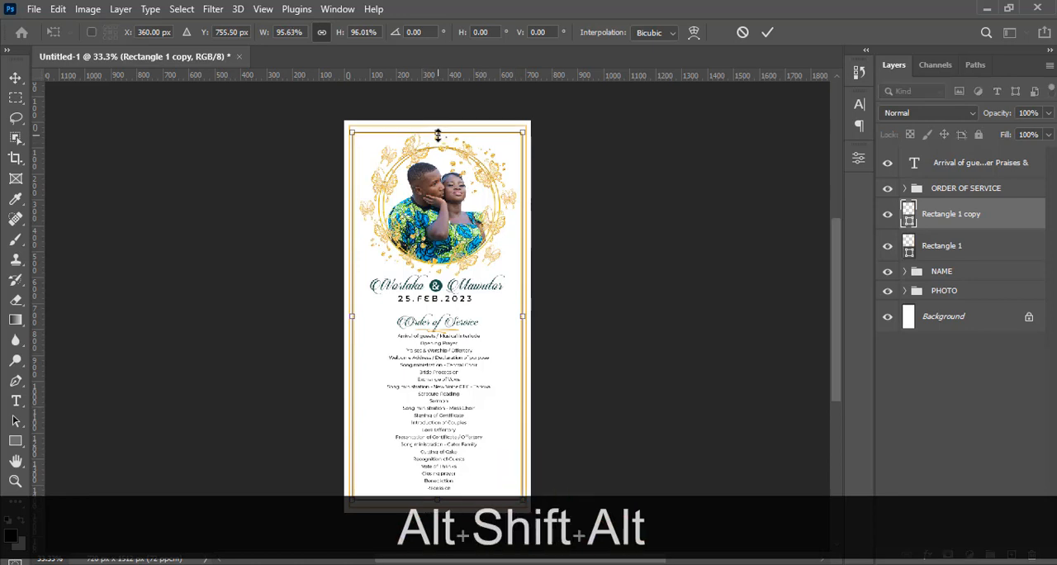
{"action": "left_click_drag", "start_coordinate": [438, 135], "coordinate": [437, 126]}
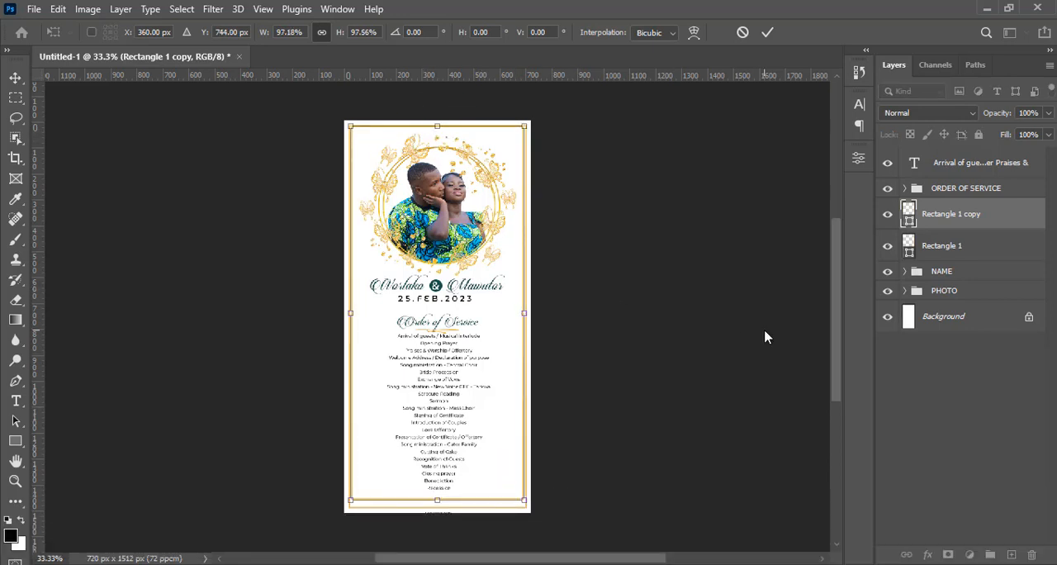
Nudge the inner border down to a vertical centre of Y 756 px and commit the transform
{"action": "key", "text": "shift+Down"}
{"action": "key", "text": "Down"}
{"action": "key", "text": "Down"}
{"action": "key", "text": "Down"}
{"action": "key", "text": "ctrl"}
{"action": "key", "text": "ctrl"}
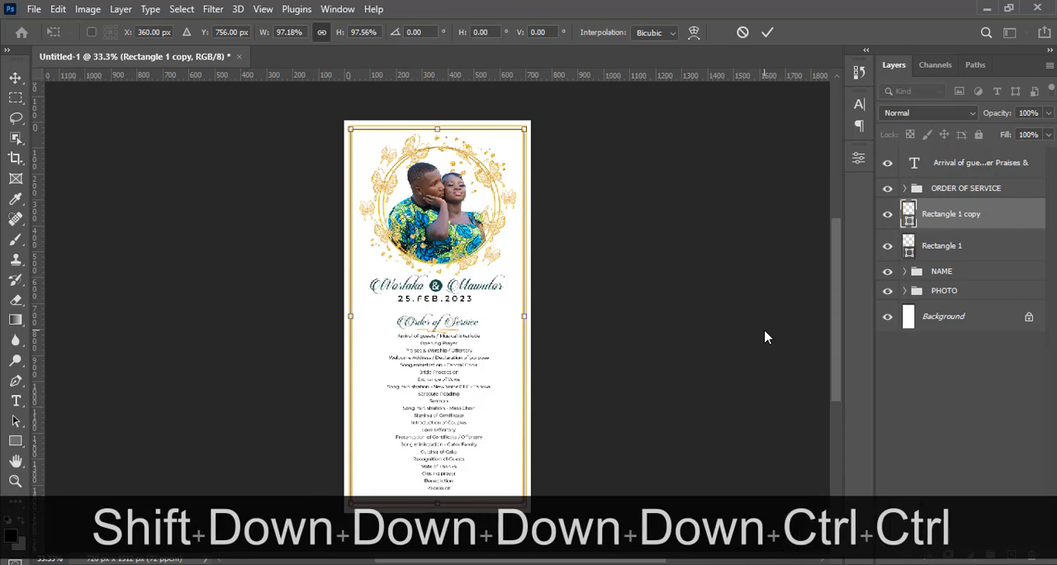
{"action": "key", "text": "ctrl+minus"}
{"action": "key", "text": "Down"}
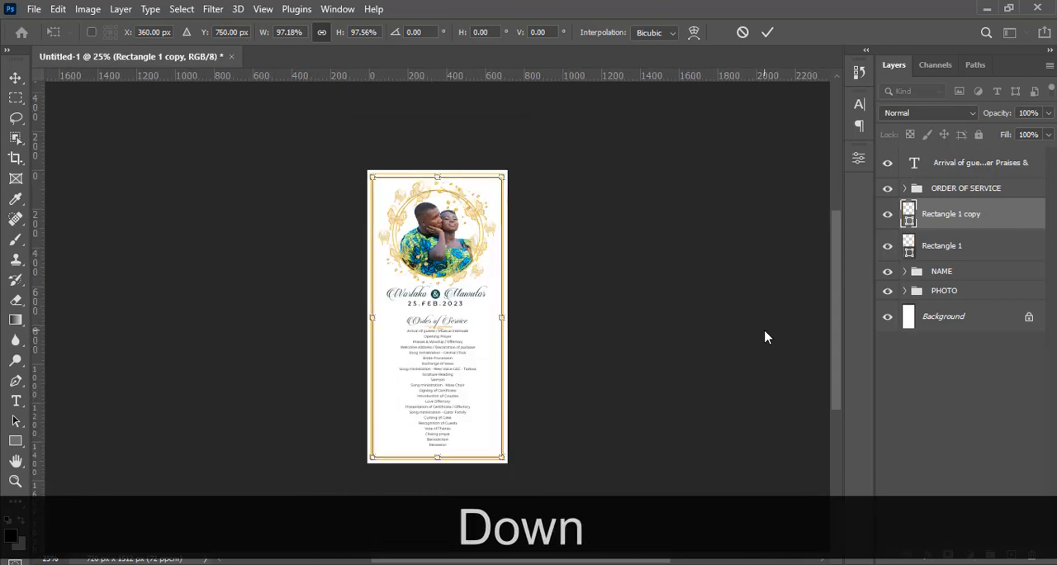
{"action": "key", "text": "Up"}
{"action": "key", "text": "Return"}
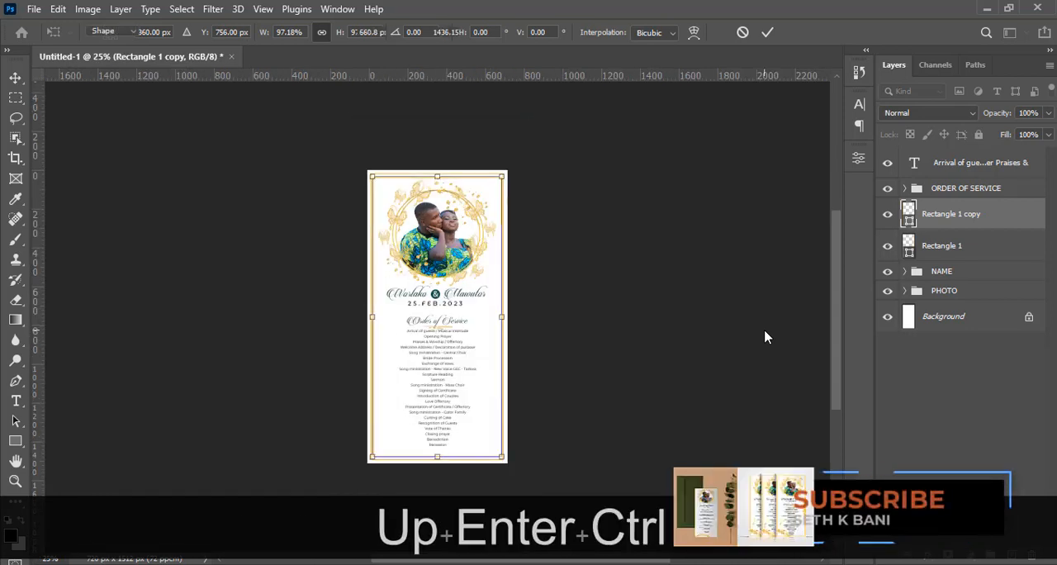
{"action": "key", "text": "ctrl+h"}
{"action": "key", "text": "ctrl+h"}
{"action": "key", "text": "ctrl+plus"}
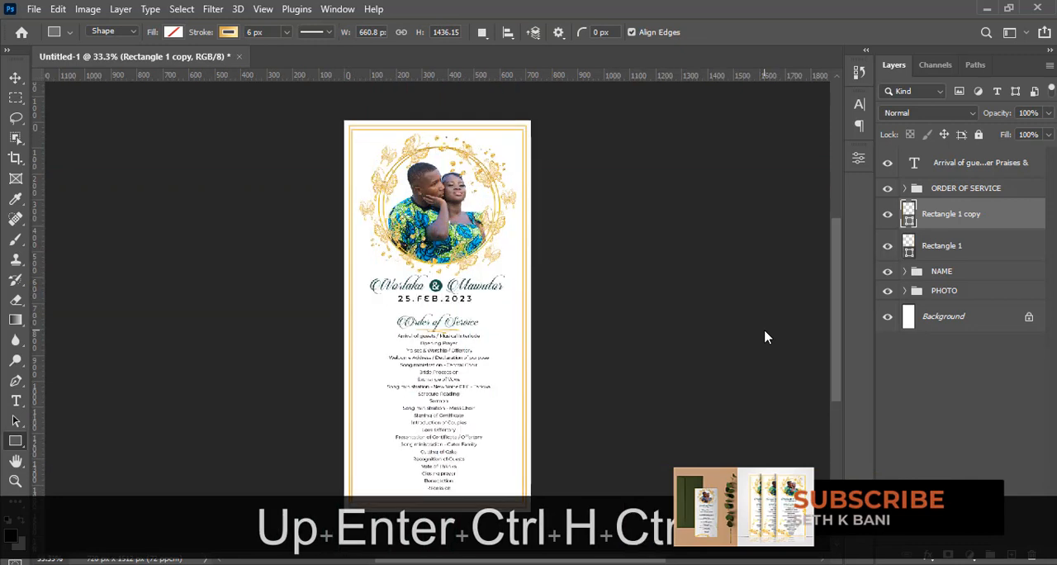
Group the two border rectangles and name the group BORDERS
{"action": "left_click", "coordinate": [942, 245], "text": "ctrl"}
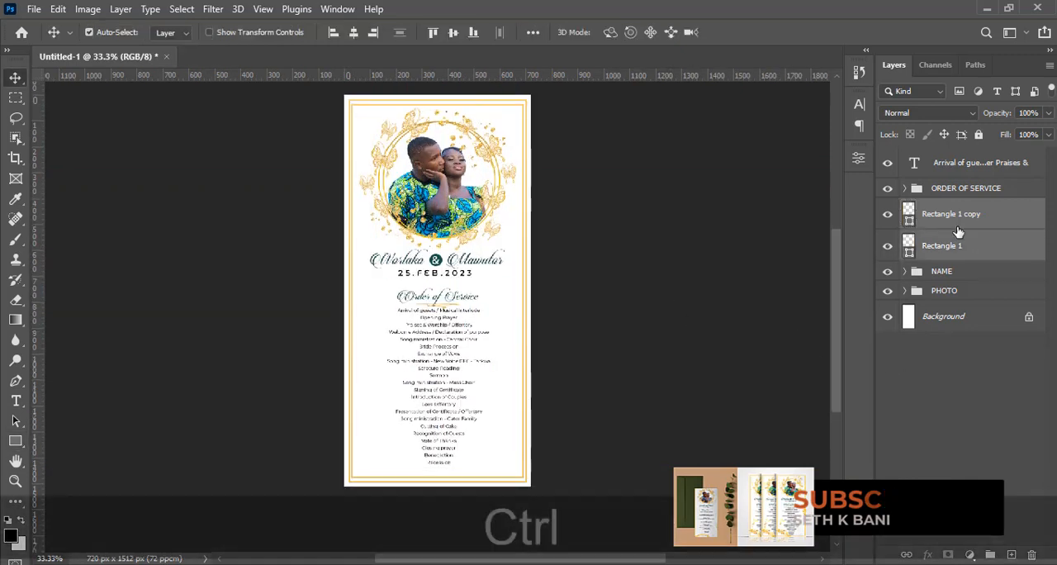
{"action": "key", "text": "ctrl+g"}
{"action": "double_click", "coordinate": [946, 209]}
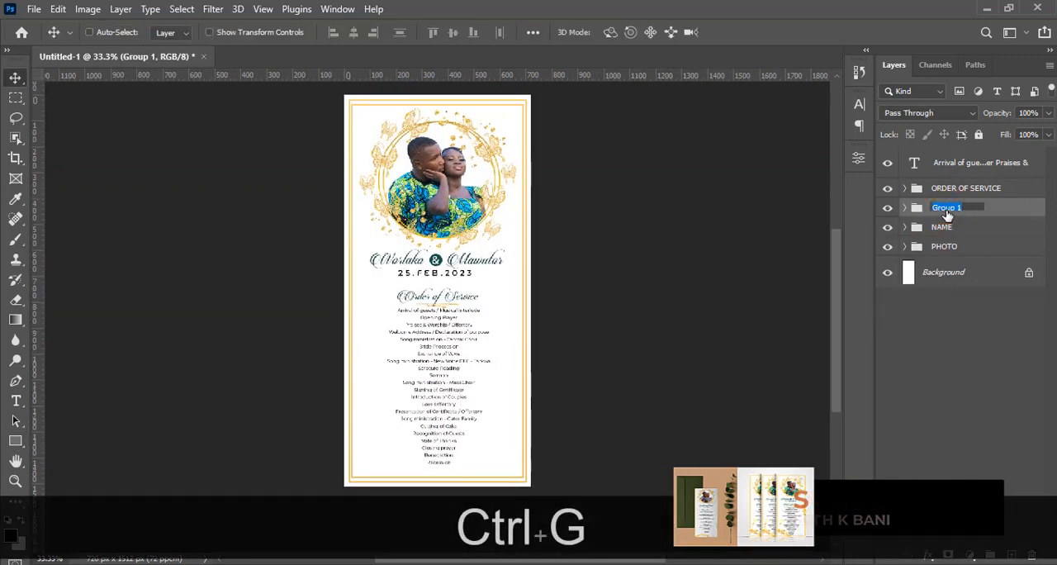
{"action": "type", "text": "BORDERS"}
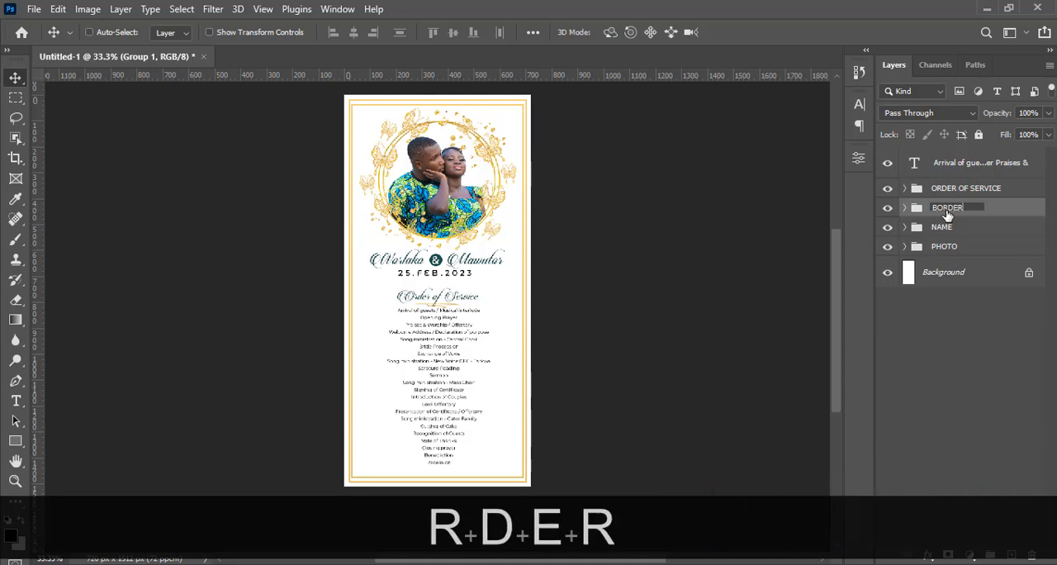
{"action": "key", "text": "Return"}
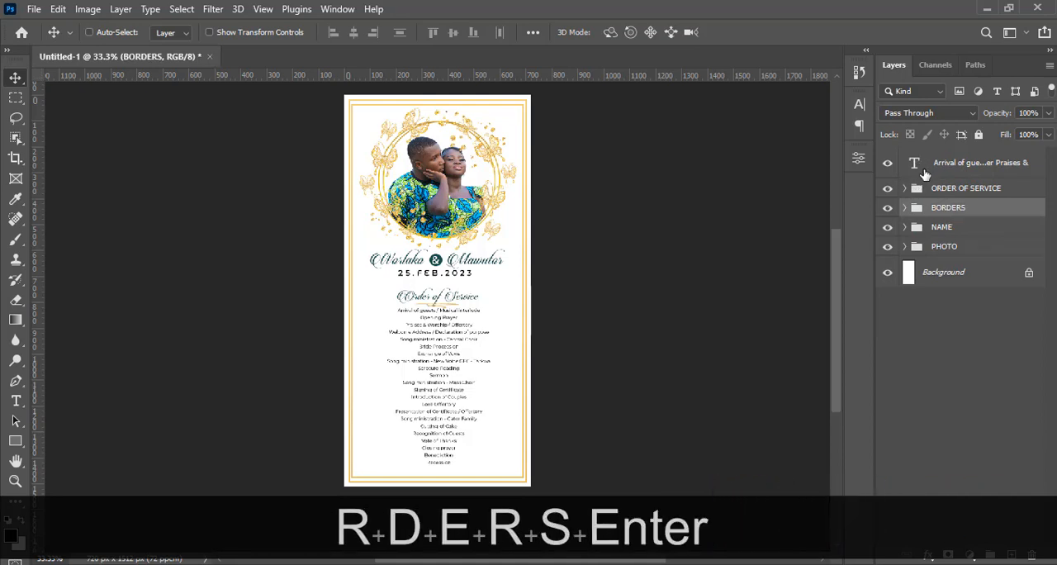
Move the programme list text layer into the ORDER OF SERVICE group, above its other layers
{"action": "left_click", "coordinate": [905, 188]}
{"action": "left_click_drag", "start_coordinate": [937, 164], "coordinate": [932, 201]}
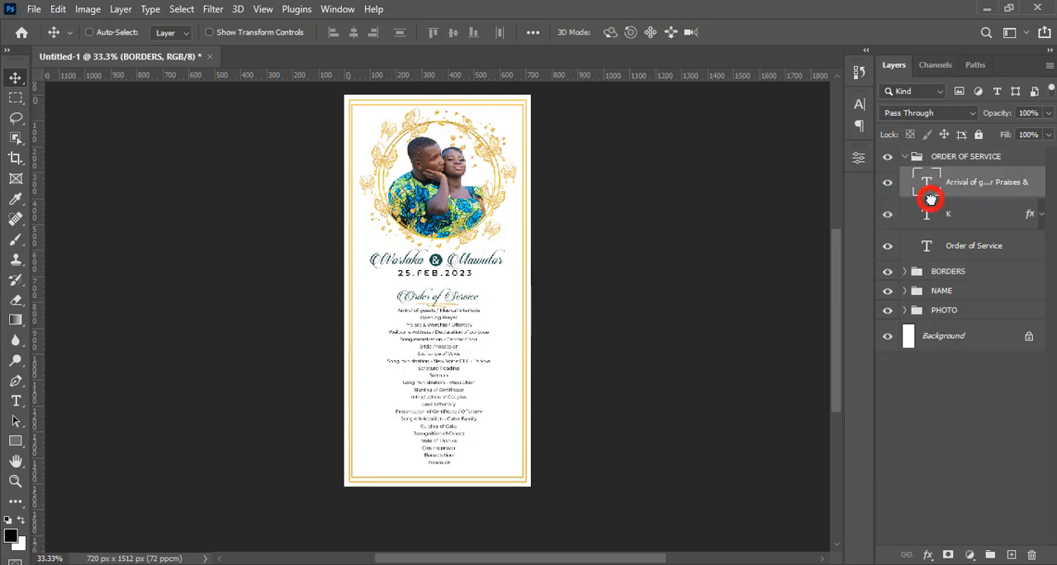
{"action": "left_click", "coordinate": [906, 157]}
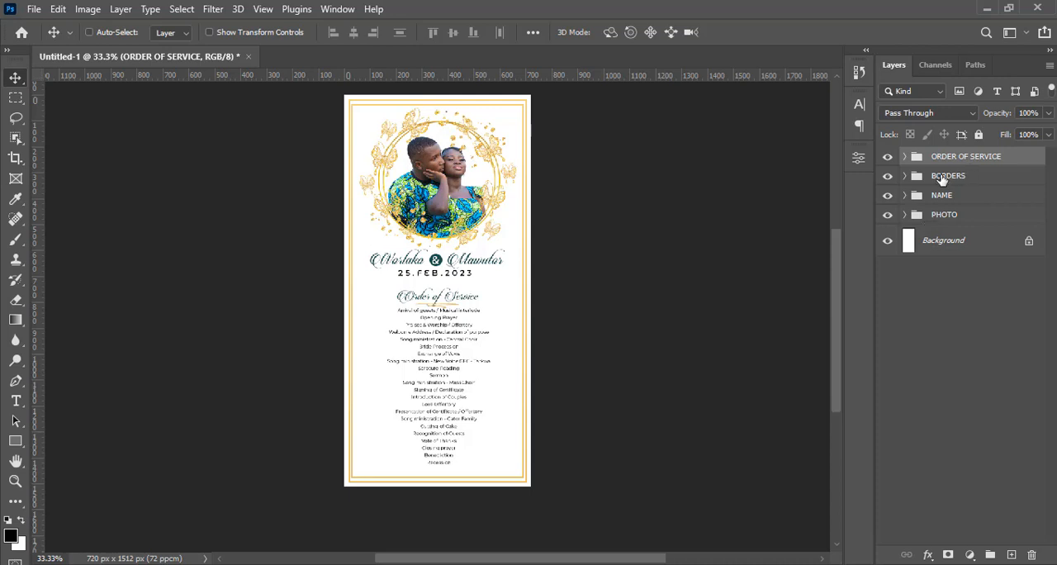
Place the luxury gold leaves circle image over the flyer's lower-left corner and a duplicate of it over the flyer's right edge
{"action": "key", "text": "alt+Tab"}
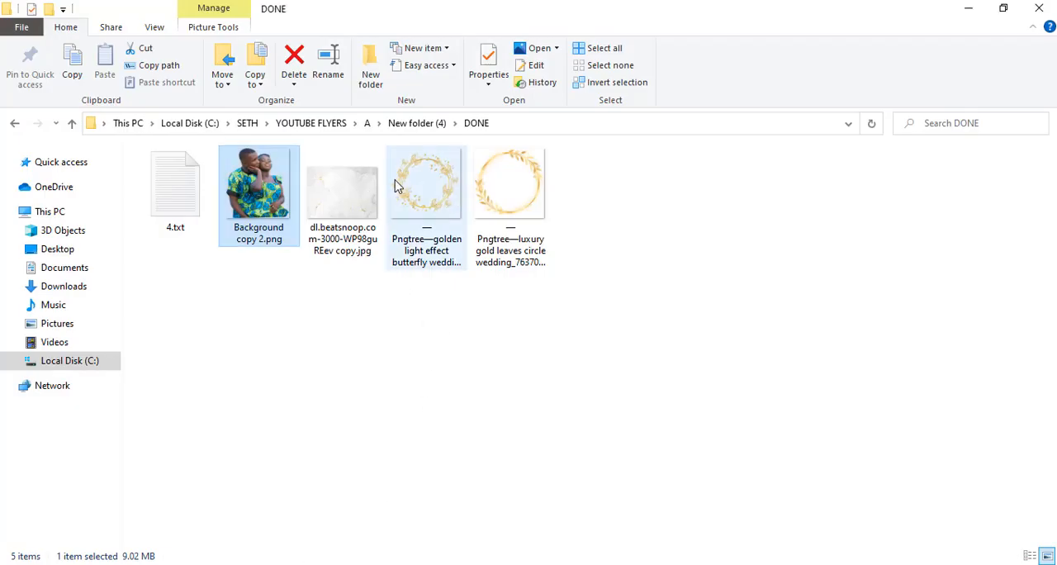
{"action": "left_click", "coordinate": [509, 188]}
{"action": "left_click_drag", "start_coordinate": [510, 187], "coordinate": [403, 461]}
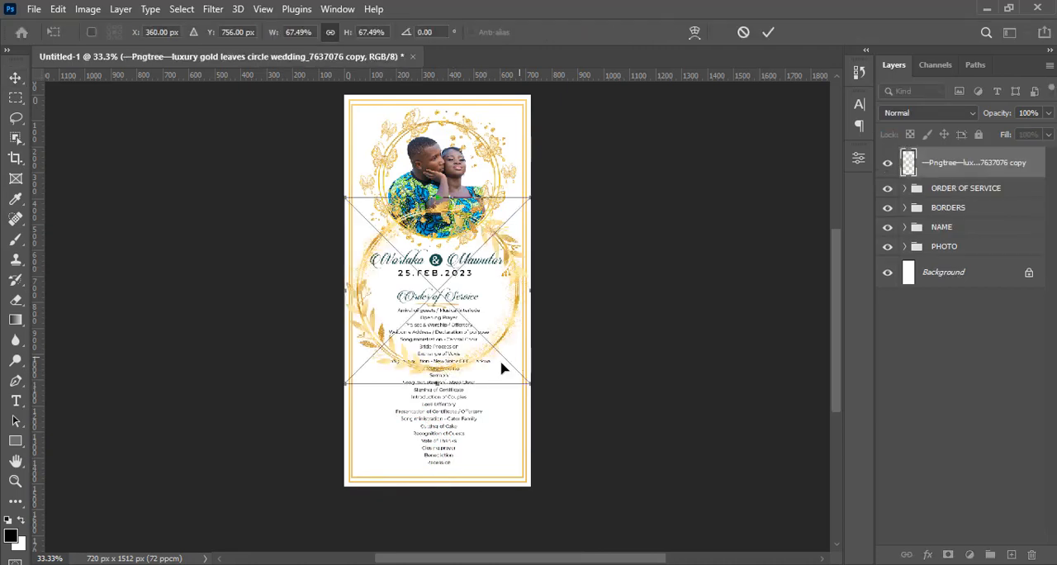
{"action": "left_click_drag", "start_coordinate": [458, 224], "coordinate": [376, 464]}
{"action": "key", "text": "Return"}
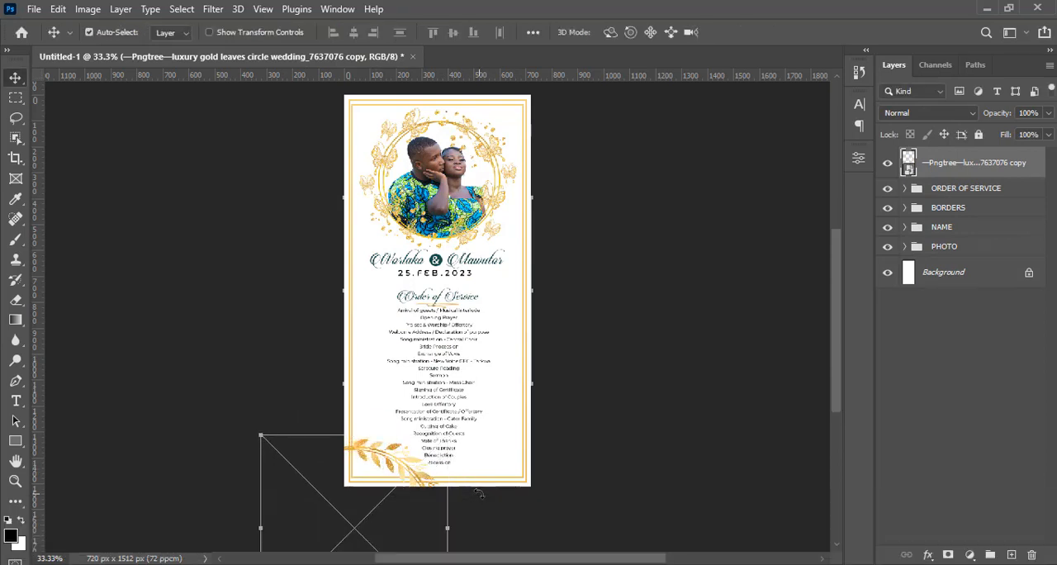
{"action": "key", "text": "ctrl+j"}
{"action": "left_click_drag", "start_coordinate": [547, 313], "coordinate": [568, 288]}
Group the two gold leaves layers as BG and move the group beneath PHOTO, just above the Background layer
{"action": "key", "text": "ctrl"}
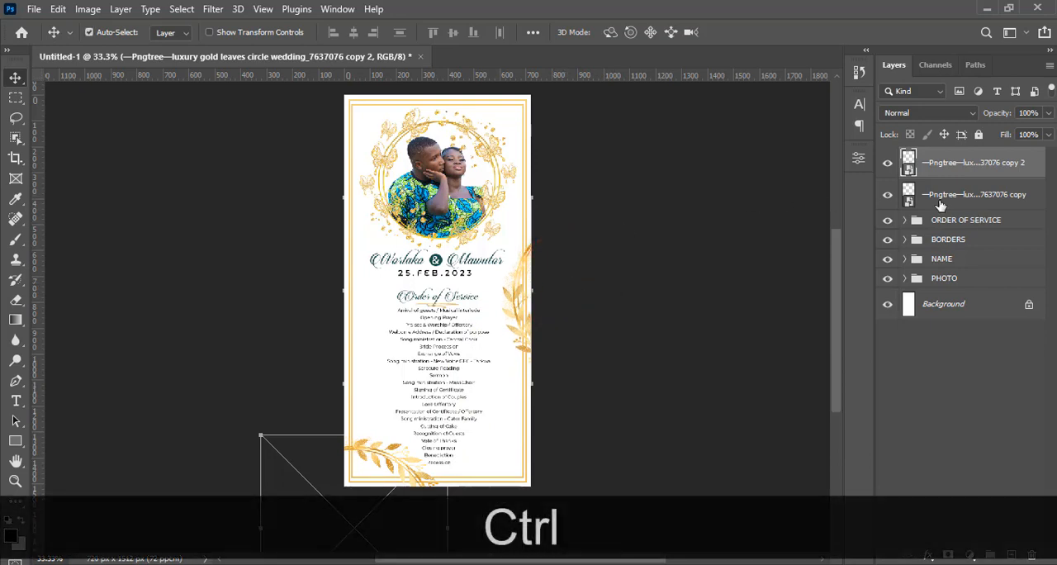
{"action": "left_click", "coordinate": [939, 203], "text": "ctrl"}
{"action": "key", "text": "ctrl+g"}
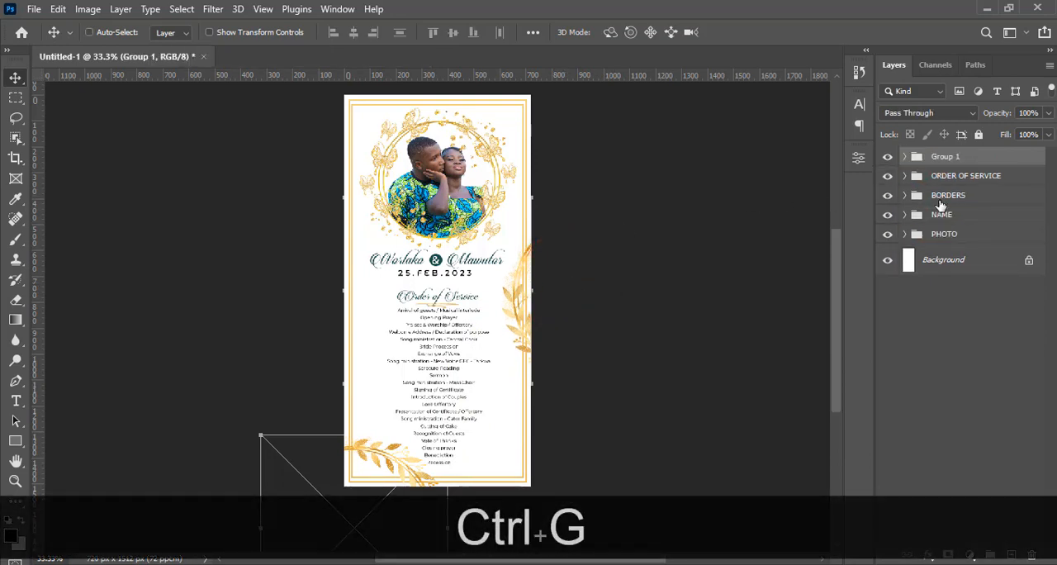
{"action": "double_click", "coordinate": [940, 156]}
{"action": "type", "text": "BG"}
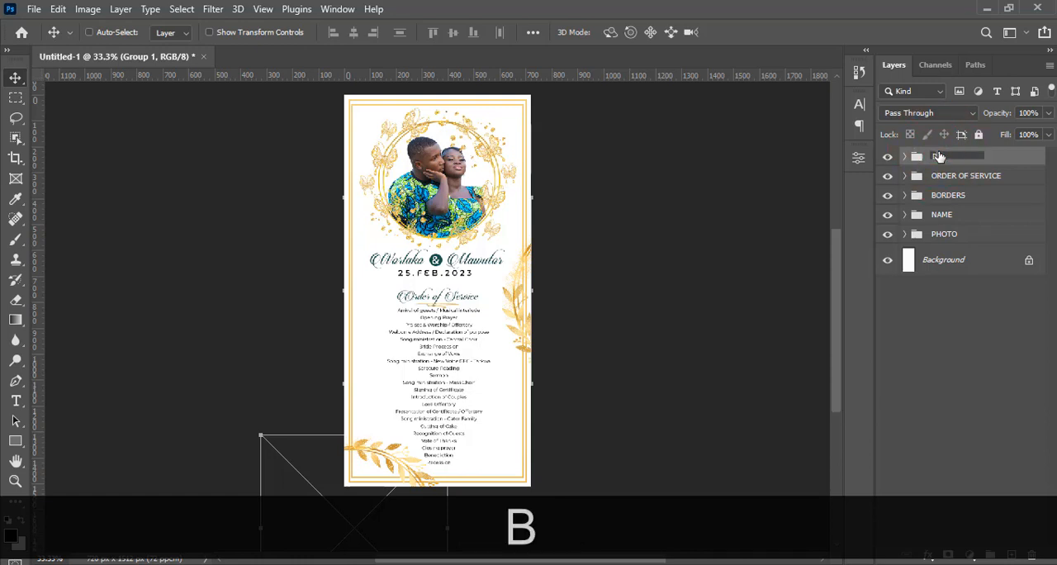
{"action": "key", "text": "Return"}
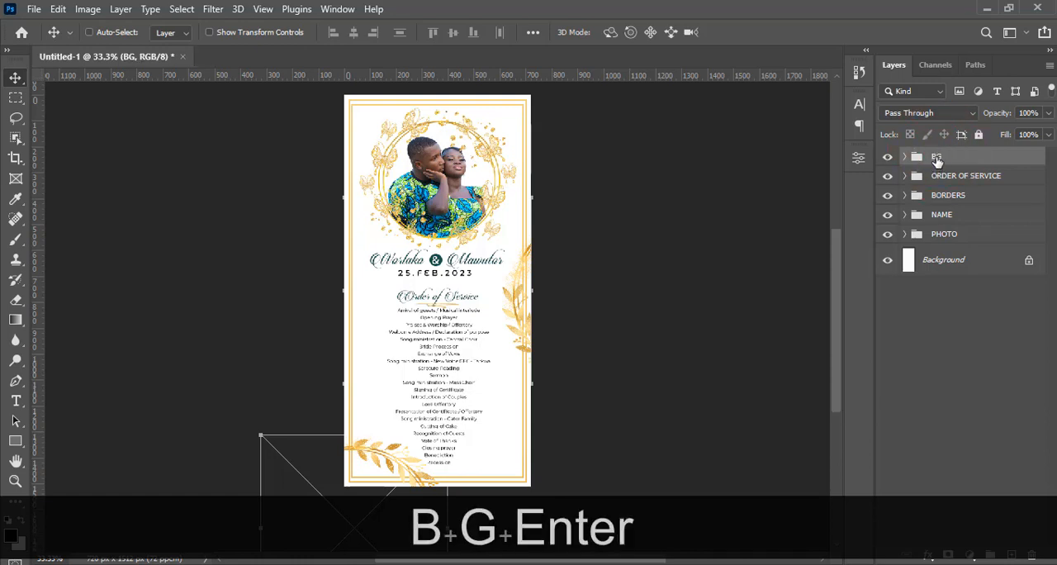
{"action": "left_click_drag", "start_coordinate": [938, 161], "coordinate": [938, 246]}
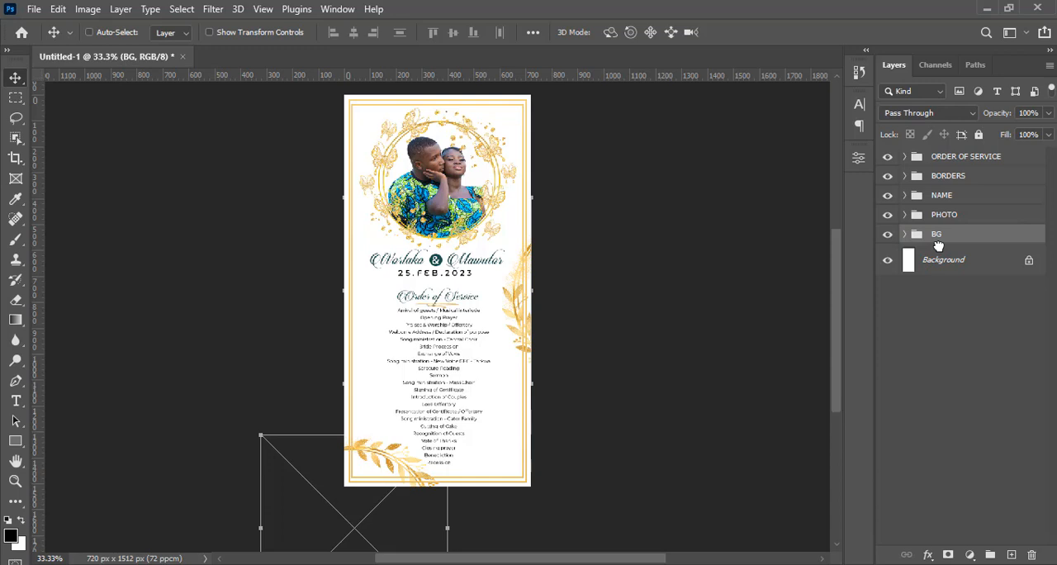
{"action": "key", "text": "ctrl+h"}
{"action": "key", "text": "ctrl+h"}
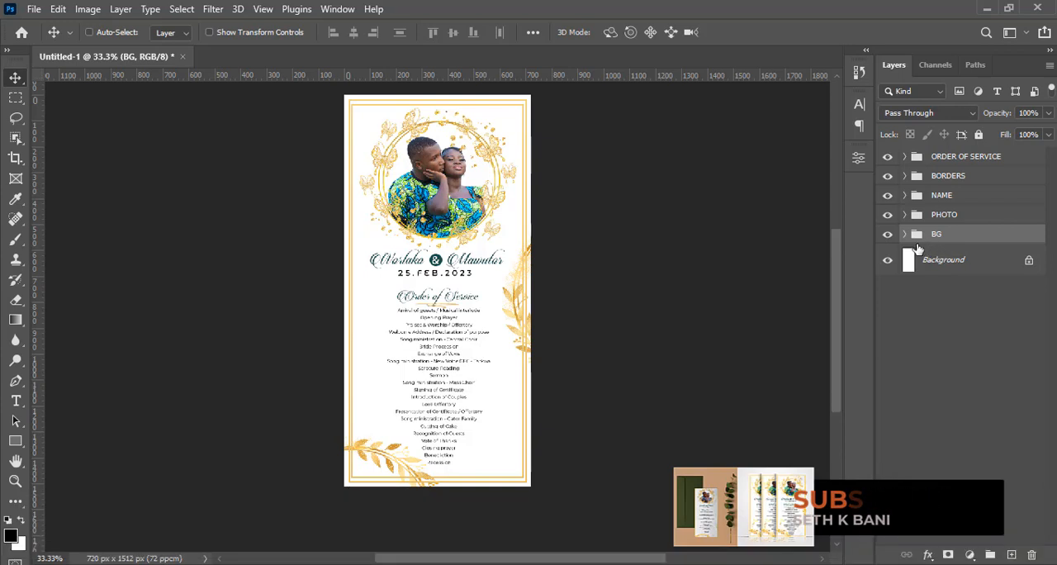
Place the marble texture image from the DONE folder directly above the Background layer, below the BG group
{"action": "left_click", "coordinate": [905, 234]}
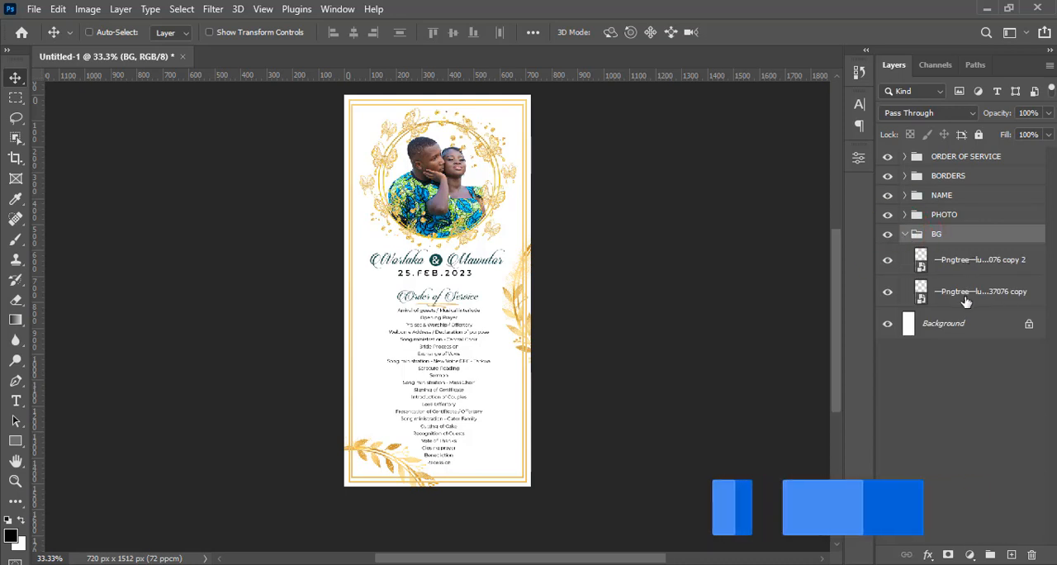
{"action": "left_click", "coordinate": [989, 319]}
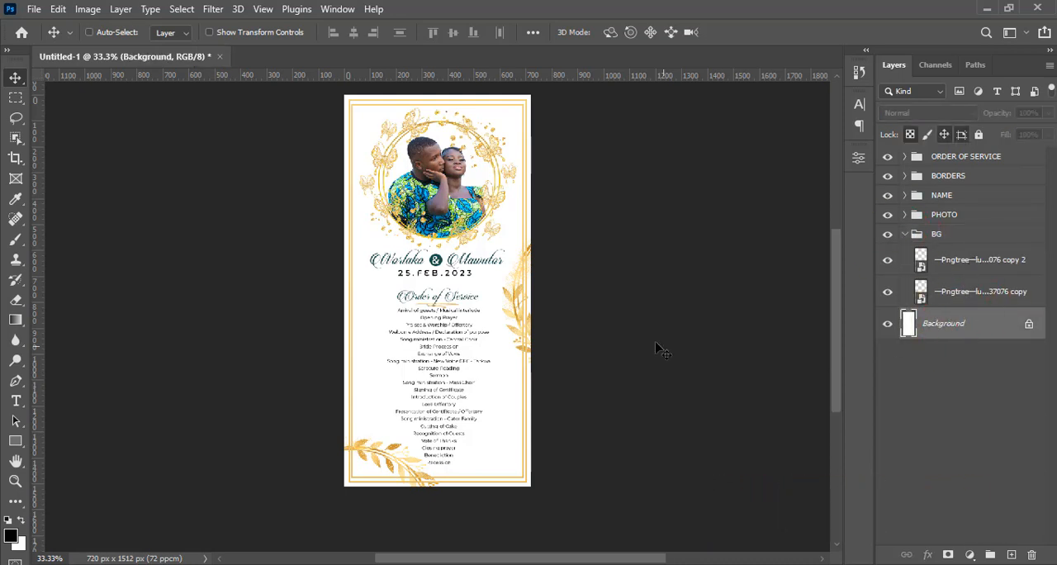
{"action": "key", "text": "alt+Tab"}
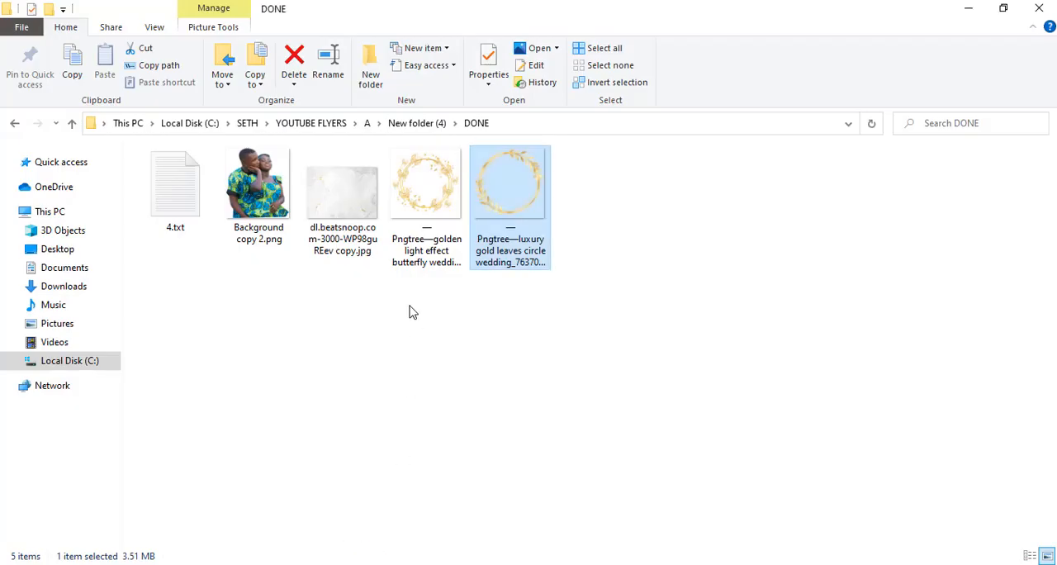
{"action": "left_click", "coordinate": [345, 203]}
{"action": "left_click_drag", "start_coordinate": [352, 205], "coordinate": [479, 382]}
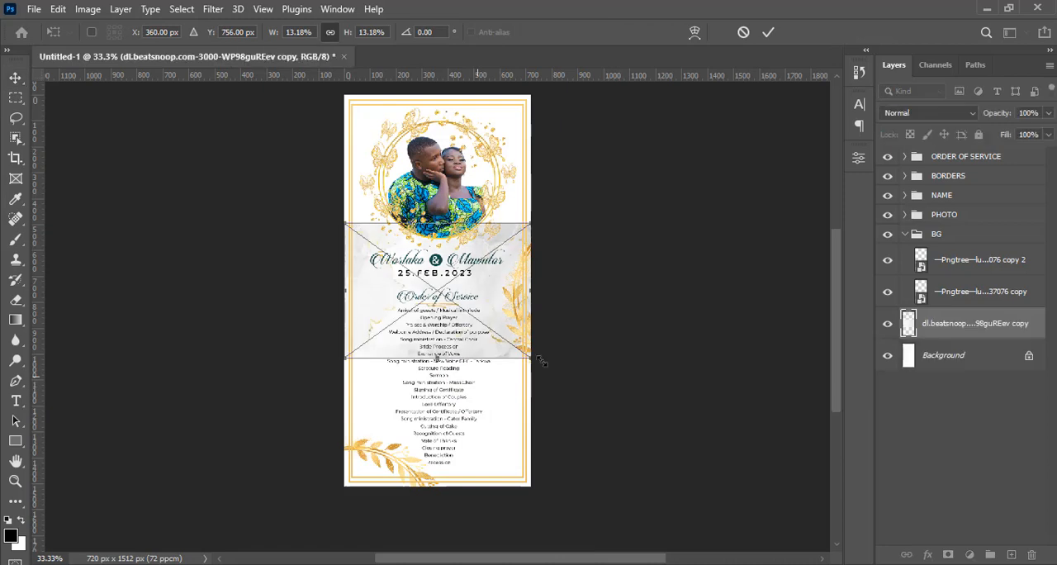
Enlarge the marble texture from its centre to the flyer's full height and shift it left so its gold-veined part covers the flyer
{"action": "key", "text": "alt"}
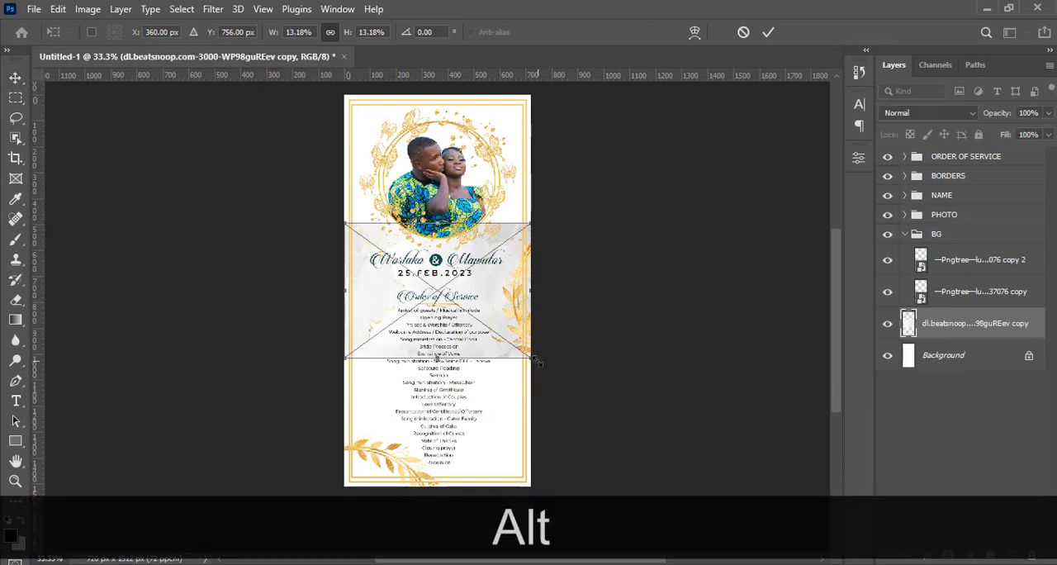
{"action": "left_click_drag", "start_coordinate": [537, 361], "coordinate": [747, 461]}
{"action": "left_click_drag", "start_coordinate": [568, 279], "coordinate": [395, 280]}
{"action": "key", "text": "shift+Return"}
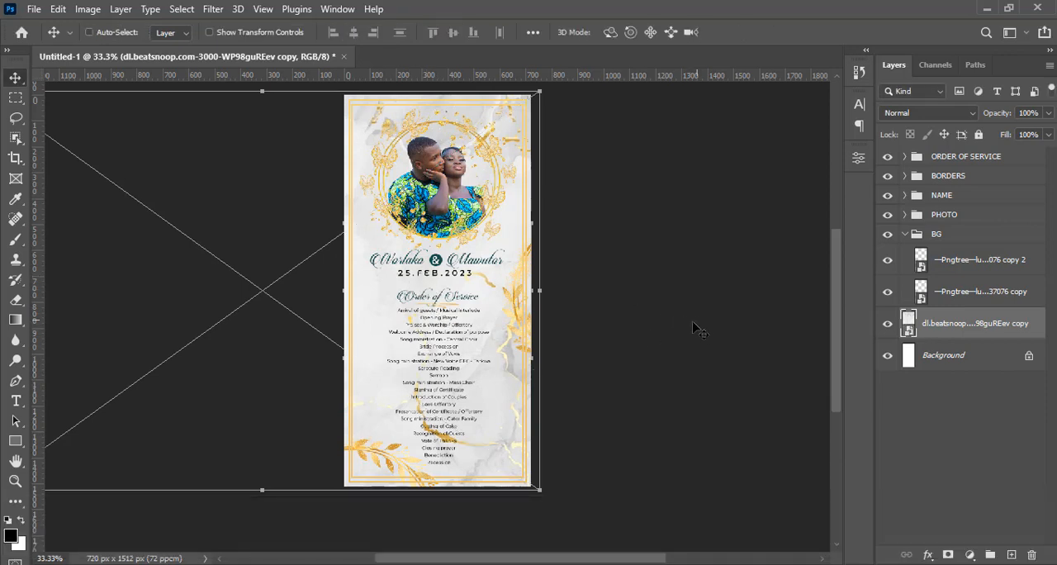
Shift the marble texture to the right, duplicate its layer, and move the copy so its gold veins fall along the flyer's left side
{"action": "left_click_drag", "start_coordinate": [469, 318], "coordinate": [576, 322]}
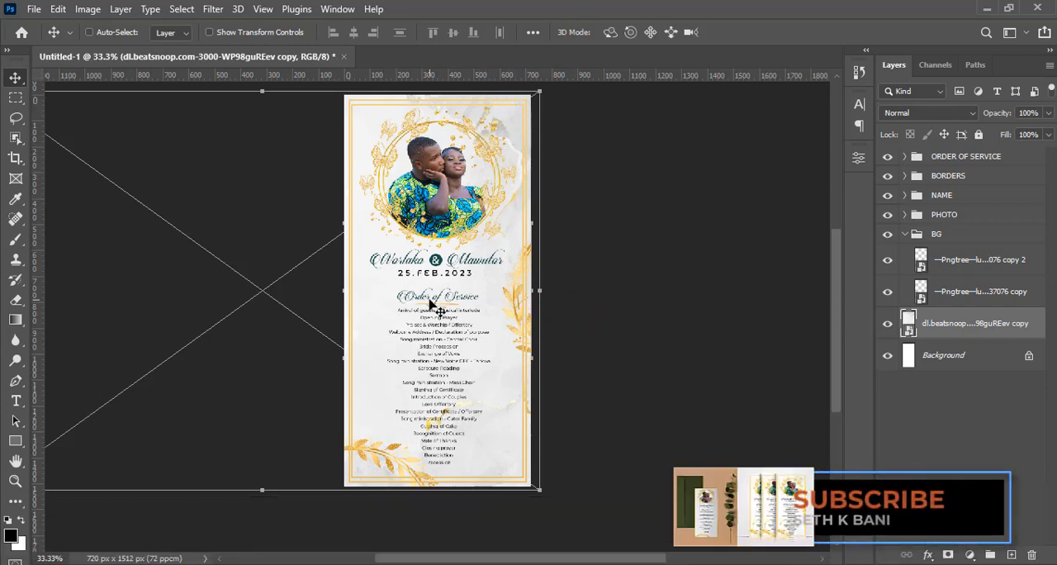
{"action": "left_click", "coordinate": [972, 324]}
{"action": "key", "text": "ctrl+j"}
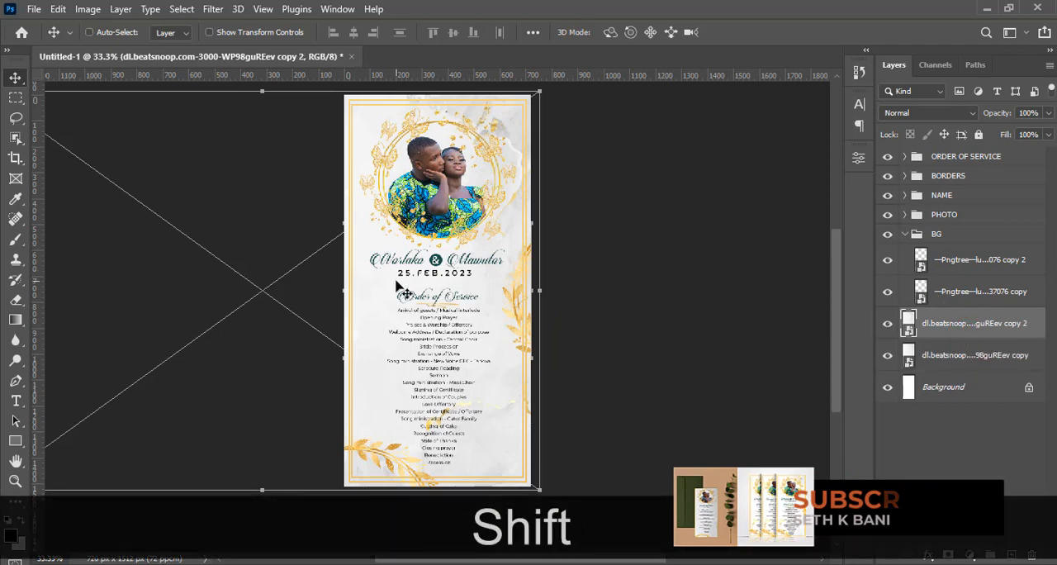
{"action": "left_click_drag", "start_coordinate": [430, 291], "coordinate": [593, 279]}
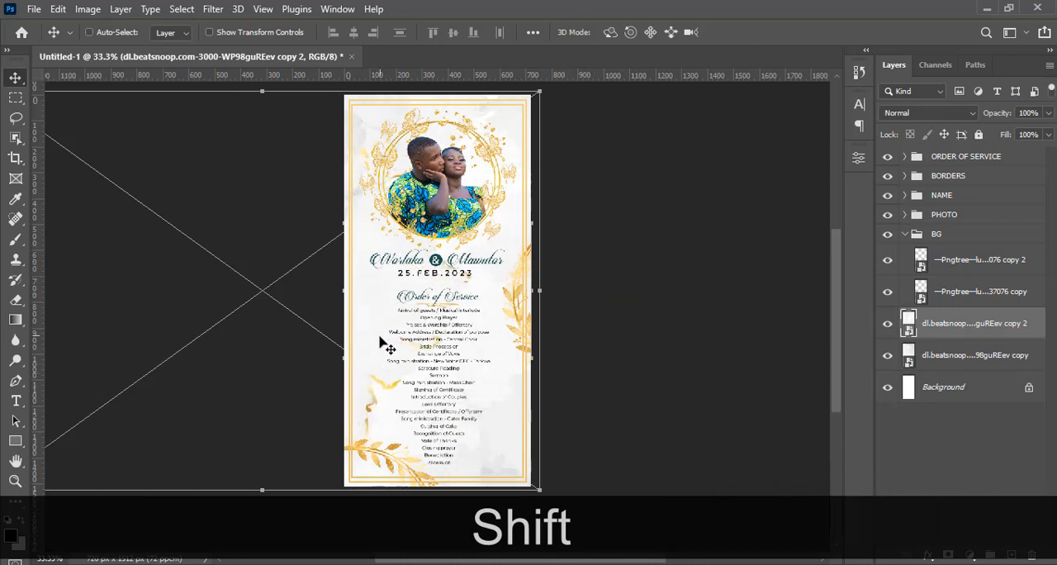
Add a layer mask to the upper marble texture copy
{"action": "double_click", "coordinate": [955, 329]}
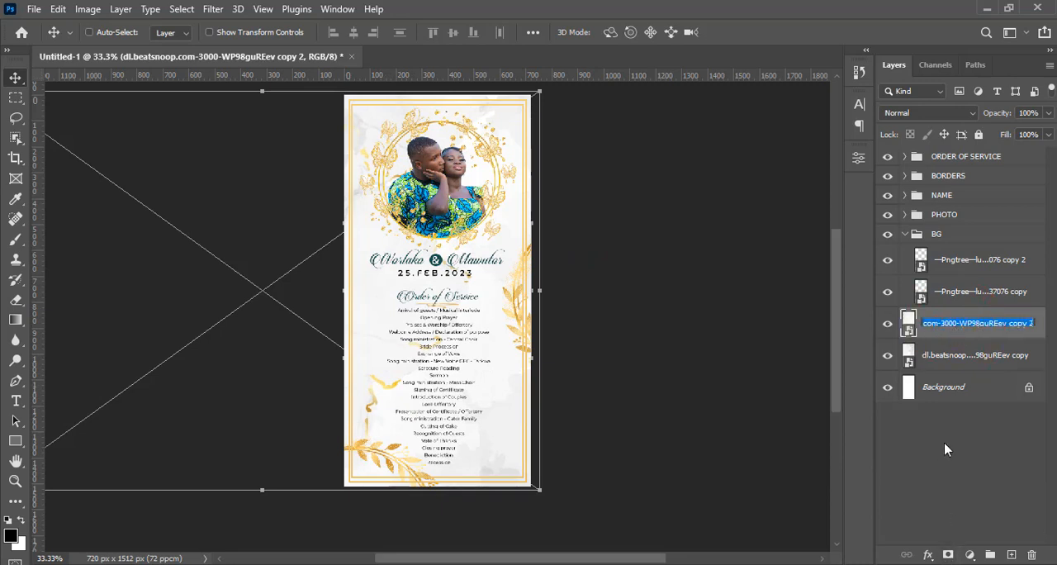
{"action": "left_click", "coordinate": [939, 343]}
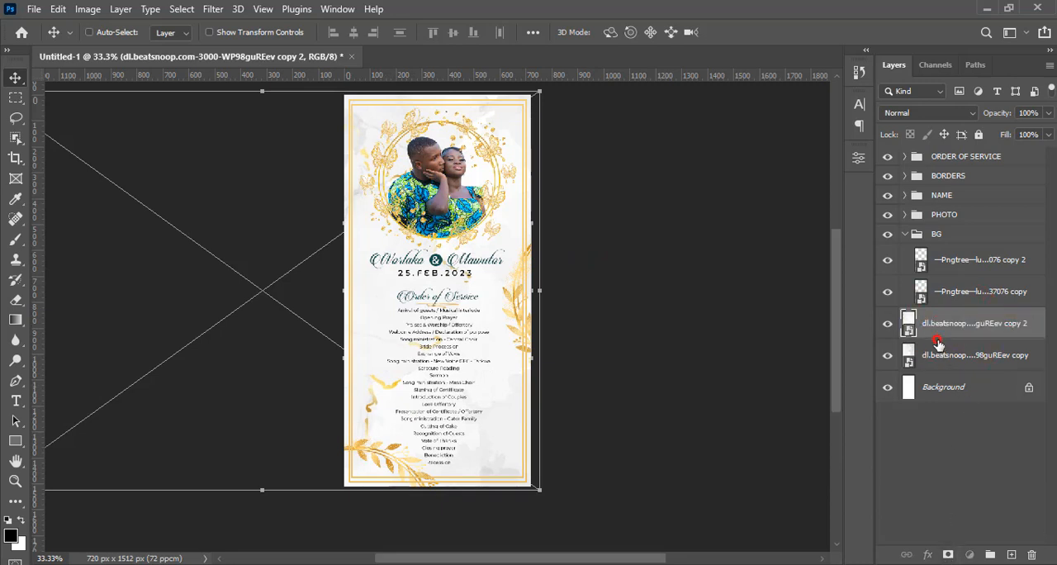
{"action": "left_click", "coordinate": [947, 555]}
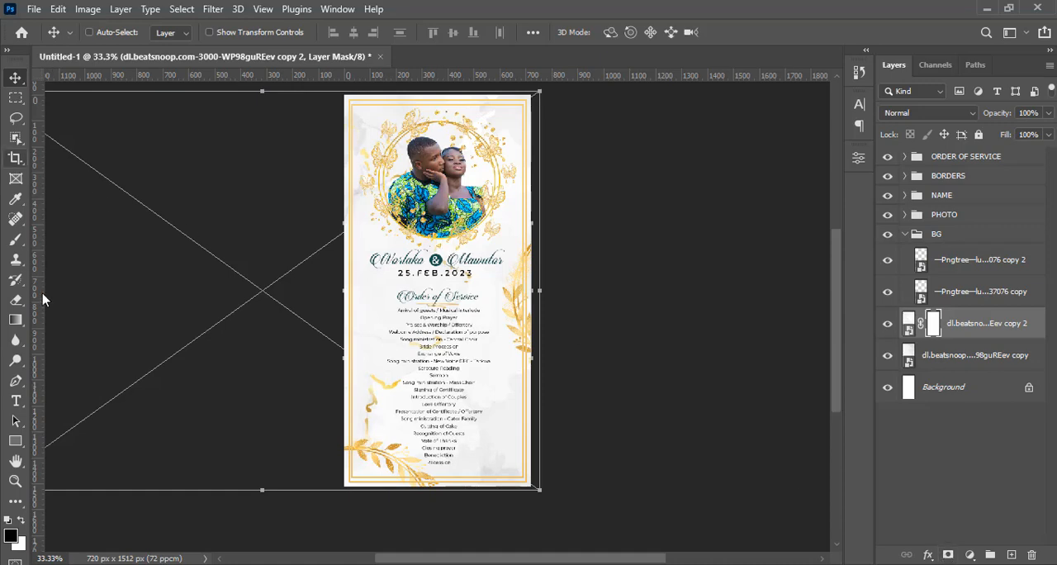
Choose the Brush tool with the Soft Round tip at 0% hardness and target the upper marble copy's layer mask
{"action": "key", "text": "ctrl+0"}
{"action": "key", "text": "ctrl+equal"}
{"action": "key", "text": "ctrl+minus"}
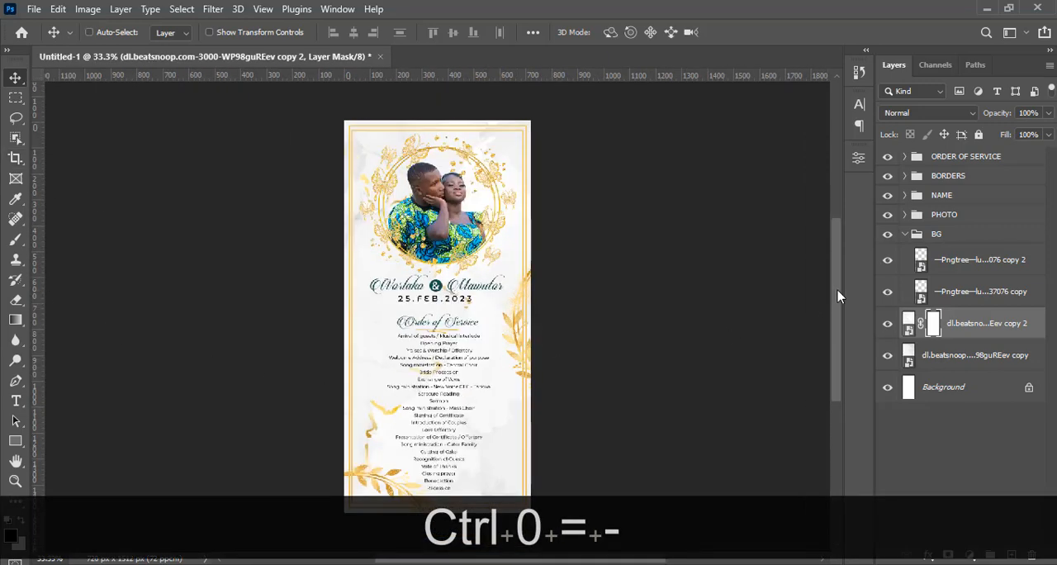
{"action": "left_click_drag", "start_coordinate": [837, 296], "coordinate": [837, 304]}
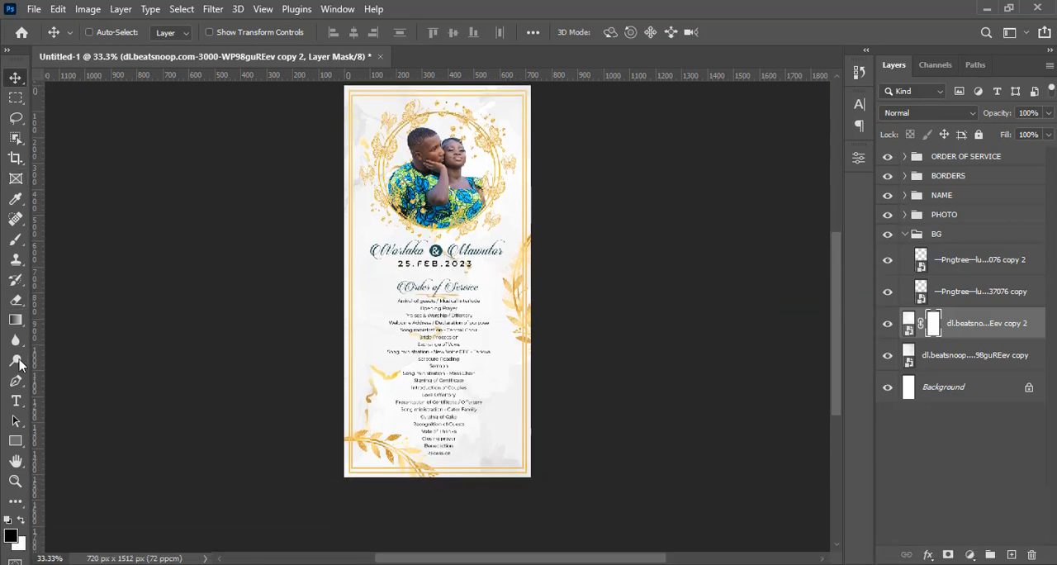
{"action": "left_click", "coordinate": [12, 245]}
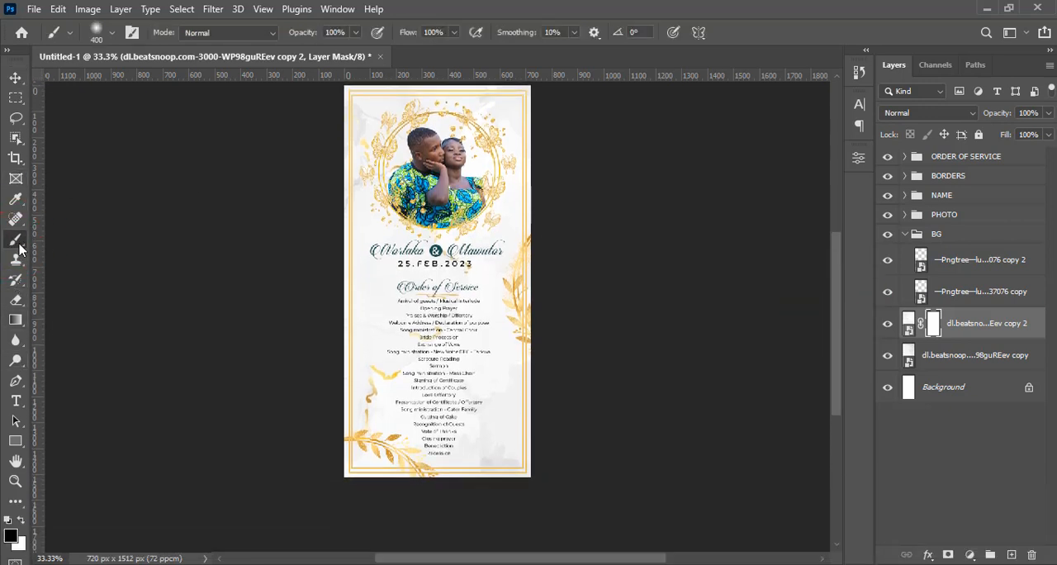
{"action": "right_click", "coordinate": [16, 237]}
{"action": "left_click", "coordinate": [69, 241]}
{"action": "left_click", "coordinate": [111, 33]}
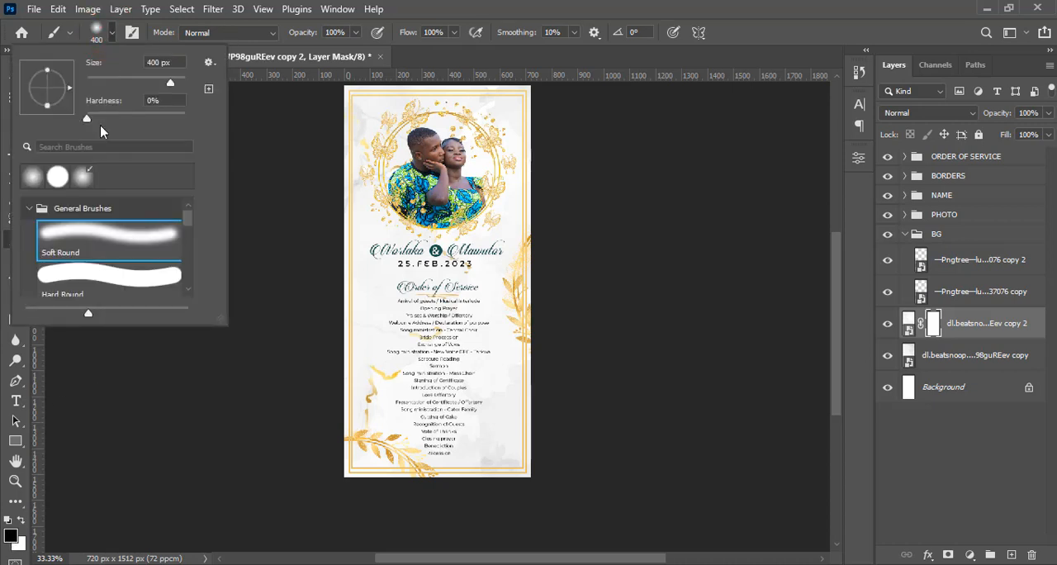
{"action": "left_click", "coordinate": [68, 237]}
{"action": "left_click", "coordinate": [933, 322]}
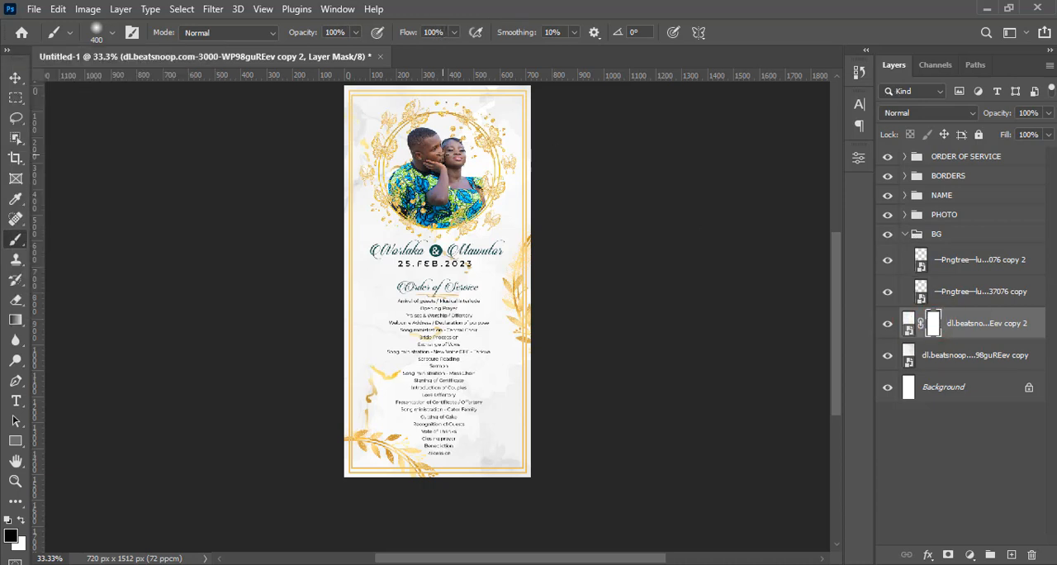
Paint black with a 400 px brush on the mask over the flyer's centre and right side to reveal the marble beneath
{"action": "key", "text": "Caps_Lock"}
{"action": "key", "text": "bracketright"}
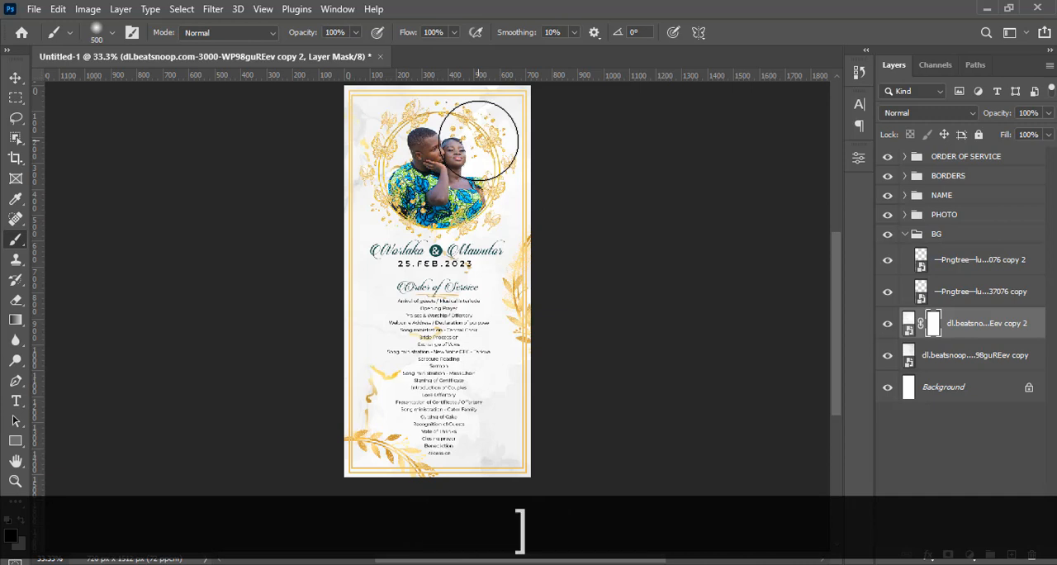
{"action": "key", "text": "bracketright"}
{"action": "key", "text": "bracketright"}
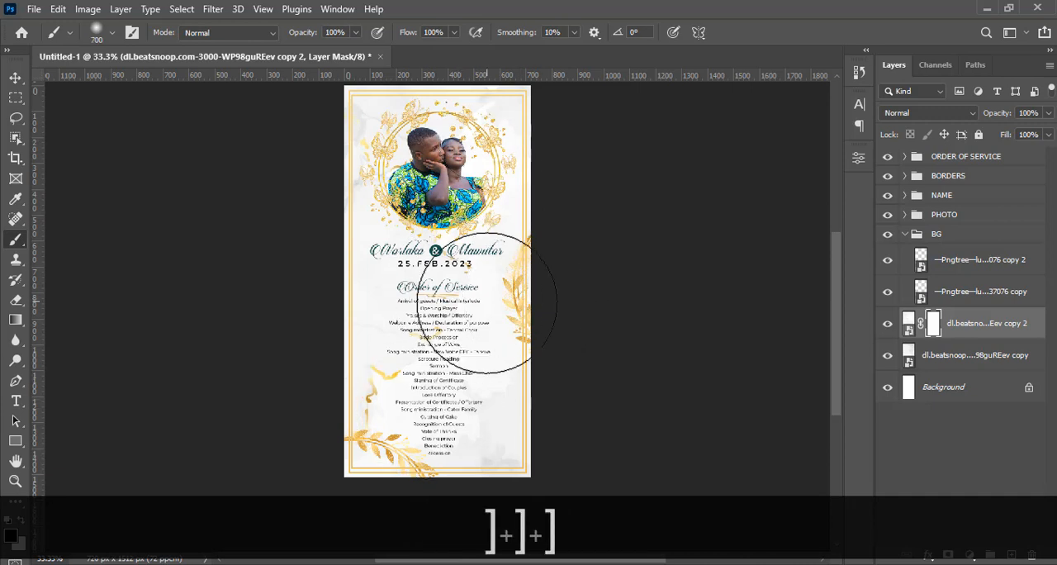
{"action": "key", "text": "bracketleft"}
{"action": "key", "text": "bracketleft"}
{"action": "key", "text": "bracketleft"}
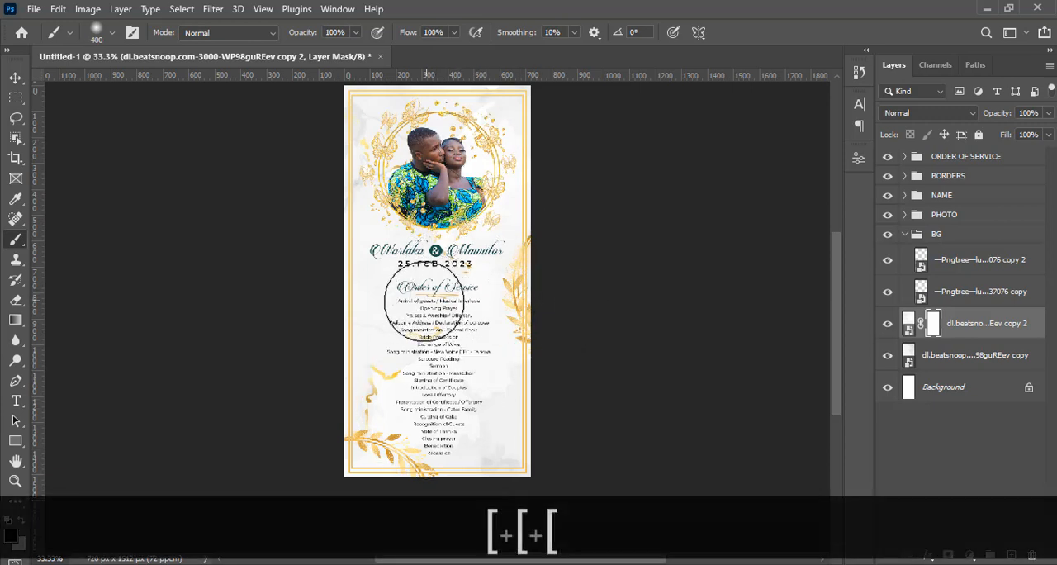
{"action": "mouse_move", "coordinate": [460, 323]}
{"action": "left_mouse_down"}
{"action": "mouse_move", "coordinate": [407, 313]}
{"action": "mouse_move", "coordinate": [489, 325]}
{"action": "mouse_move", "coordinate": [460, 318]}
{"action": "left_mouse_up"}
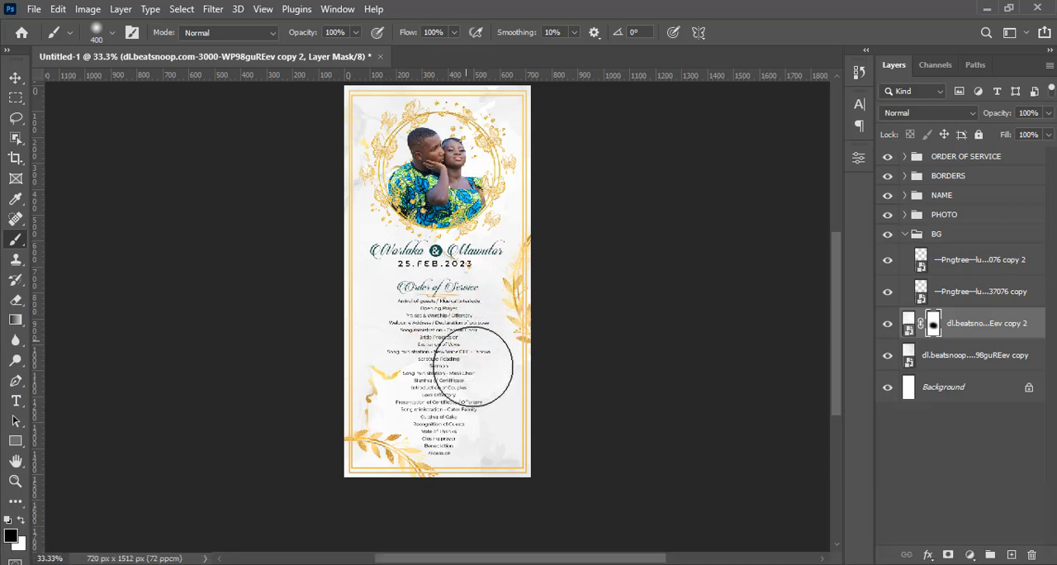
{"action": "left_click_drag", "start_coordinate": [473, 367], "coordinate": [458, 336]}
{"action": "mouse_move", "coordinate": [469, 402]}
{"action": "left_mouse_down"}
{"action": "mouse_move", "coordinate": [477, 412]}
{"action": "mouse_move", "coordinate": [493, 394]}
{"action": "left_mouse_up"}
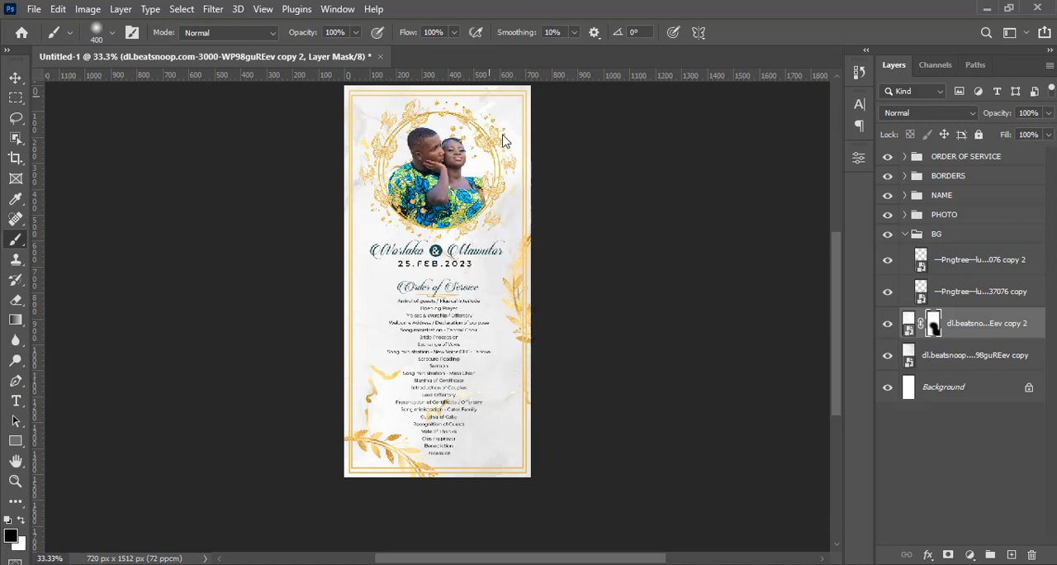
{"action": "mouse_move", "coordinate": [503, 134]}
{"action": "left_mouse_down"}
{"action": "mouse_move", "coordinate": [478, 92]}
{"action": "mouse_move", "coordinate": [497, 180]}
{"action": "left_mouse_up"}
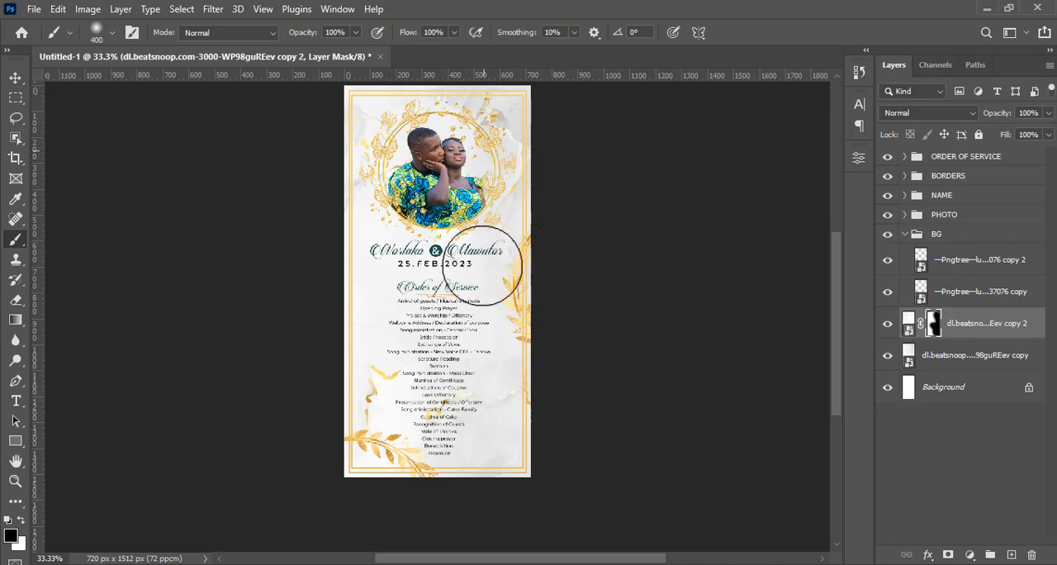
{"action": "left_click", "coordinate": [492, 141]}
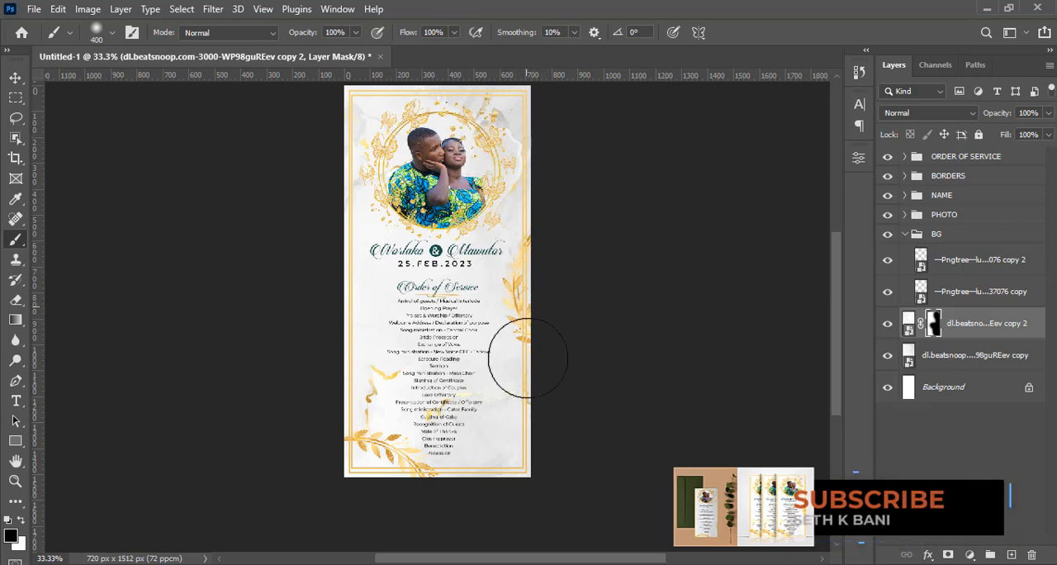
{"action": "left_click", "coordinate": [531, 479]}
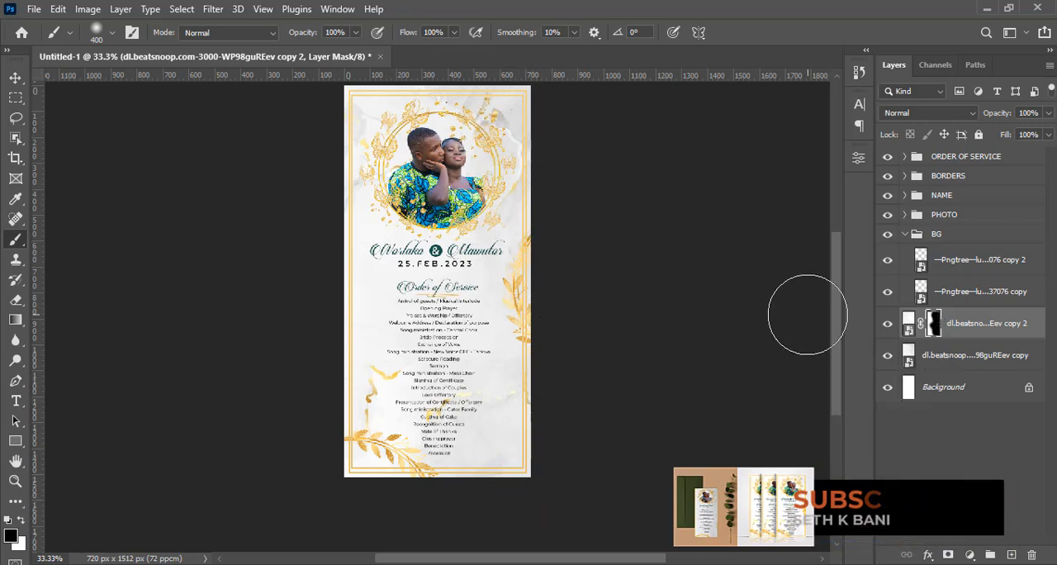
Add an Exposure adjustment layer above the masked marble copy and set its exposure to +0.22
{"action": "left_click", "coordinate": [909, 323]}
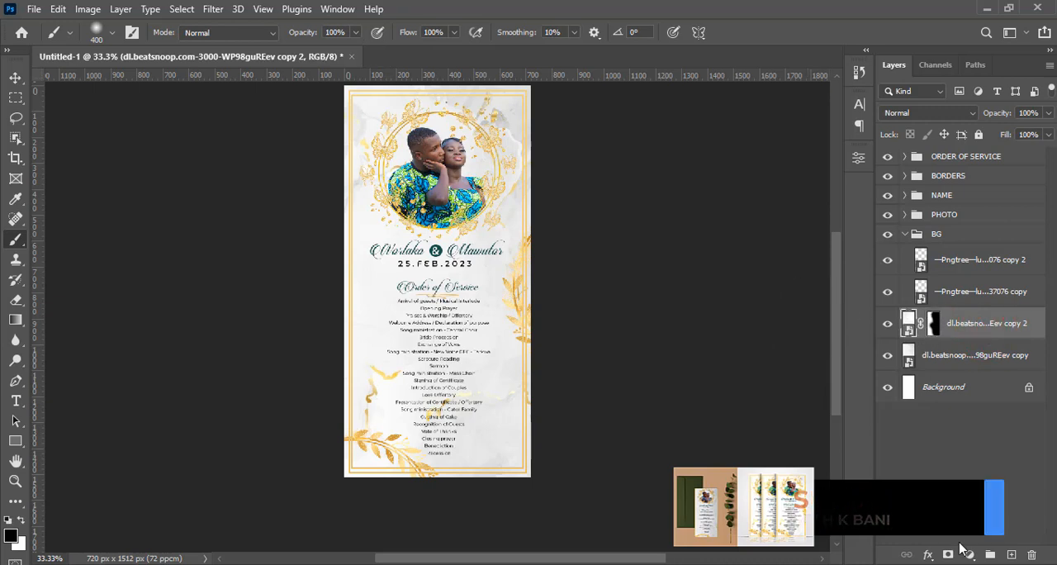
{"action": "left_click", "coordinate": [970, 554]}
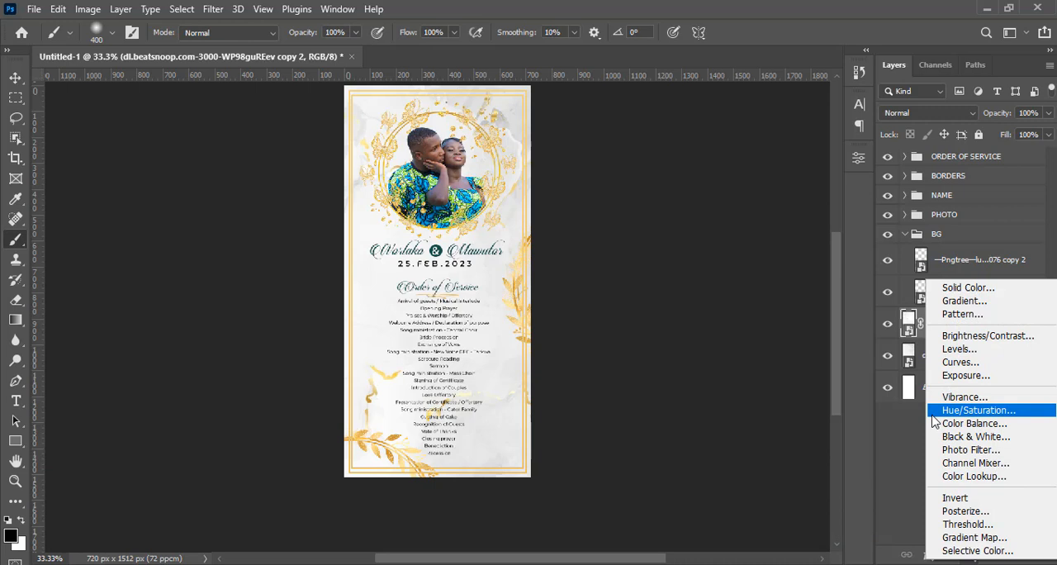
{"action": "left_click", "coordinate": [965, 375]}
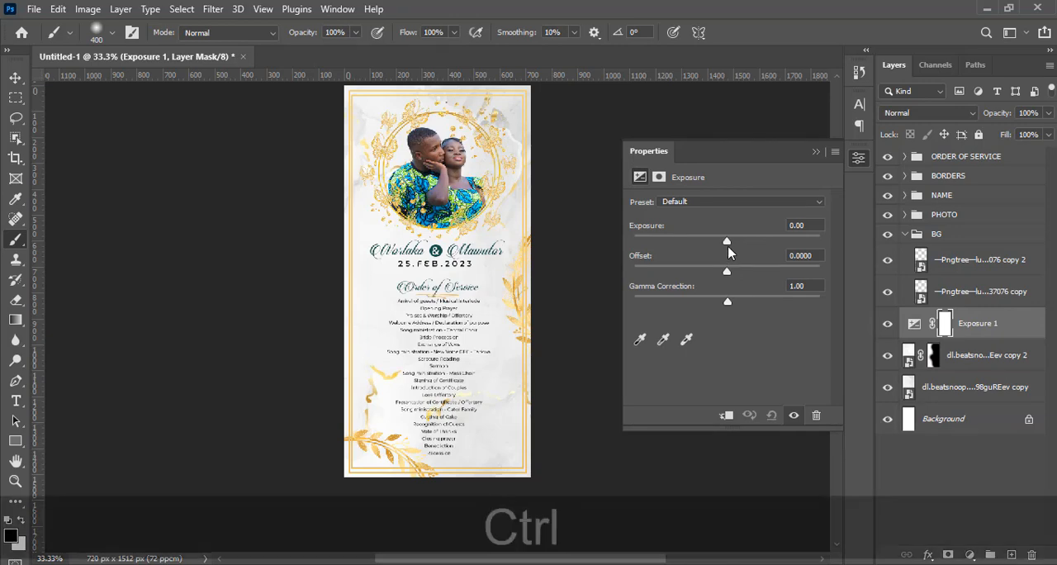
{"action": "key", "text": "ctrl+equal"}
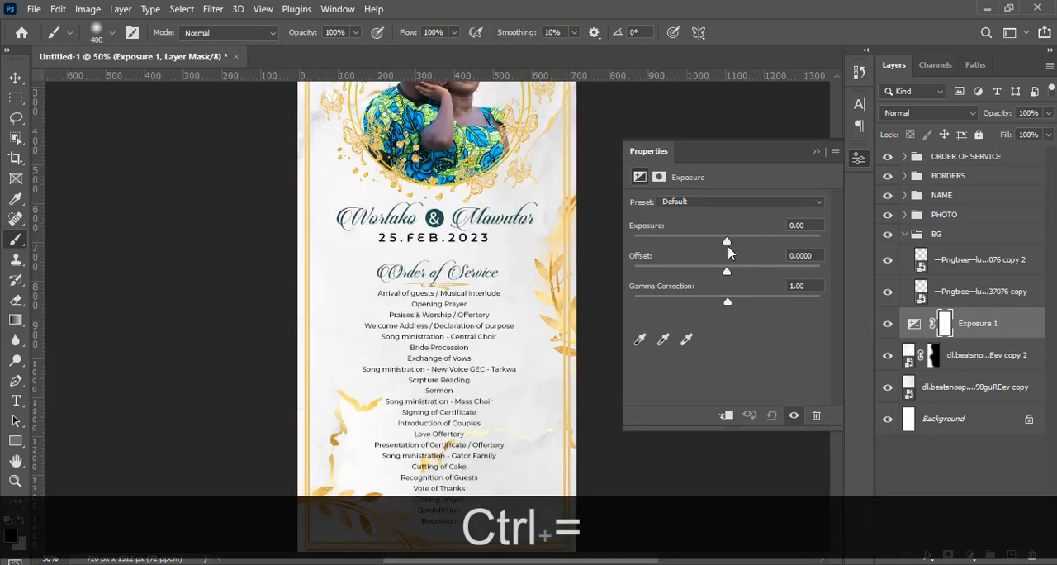
{"action": "left_click", "coordinate": [817, 153]}
{"action": "scroll", "coordinate": [835, 281], "scroll_direction": "up", "scroll_amount": 3}
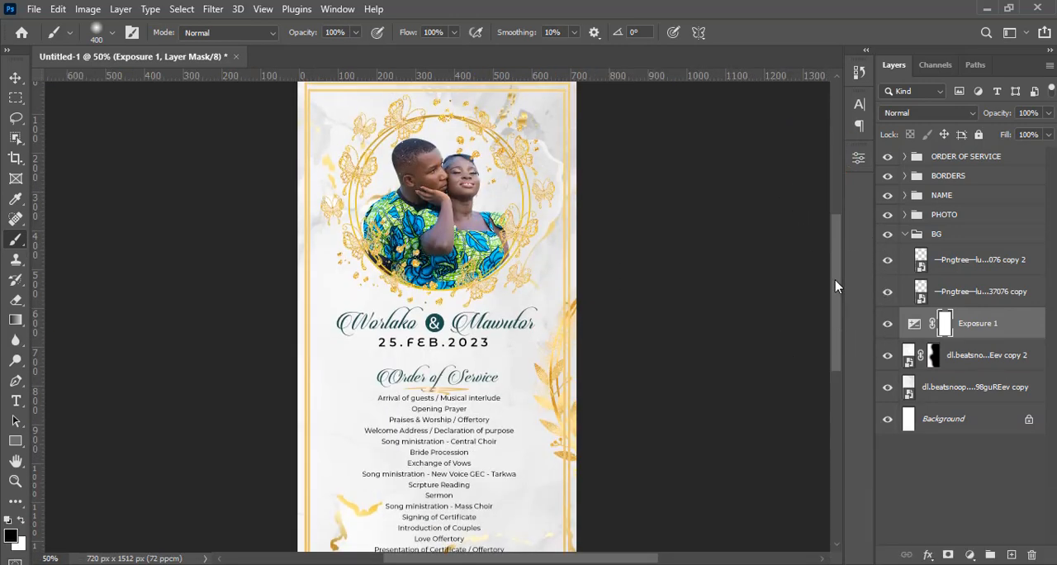
{"action": "key", "text": "v"}
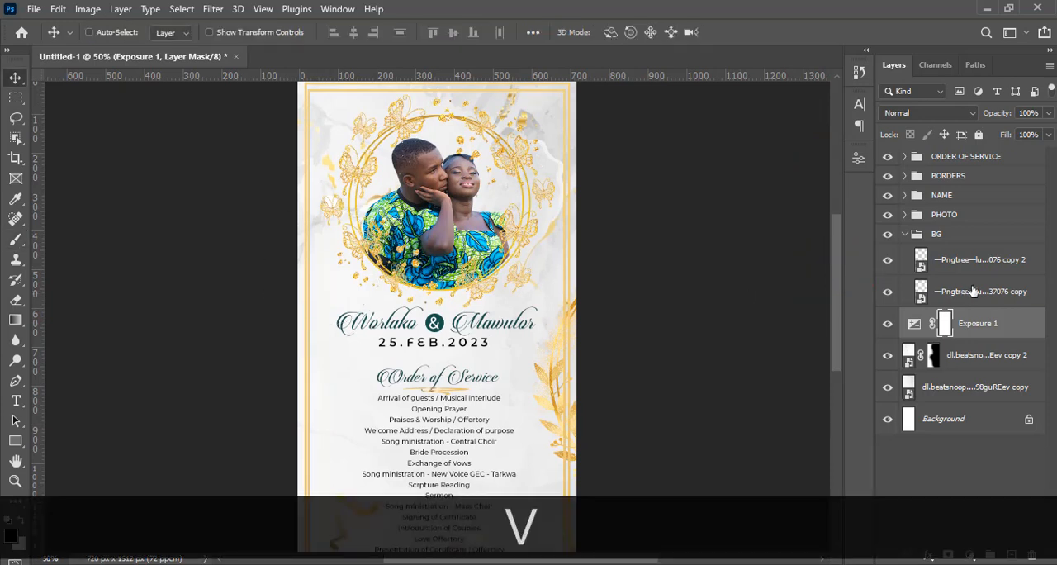
{"action": "double_click", "coordinate": [915, 325]}
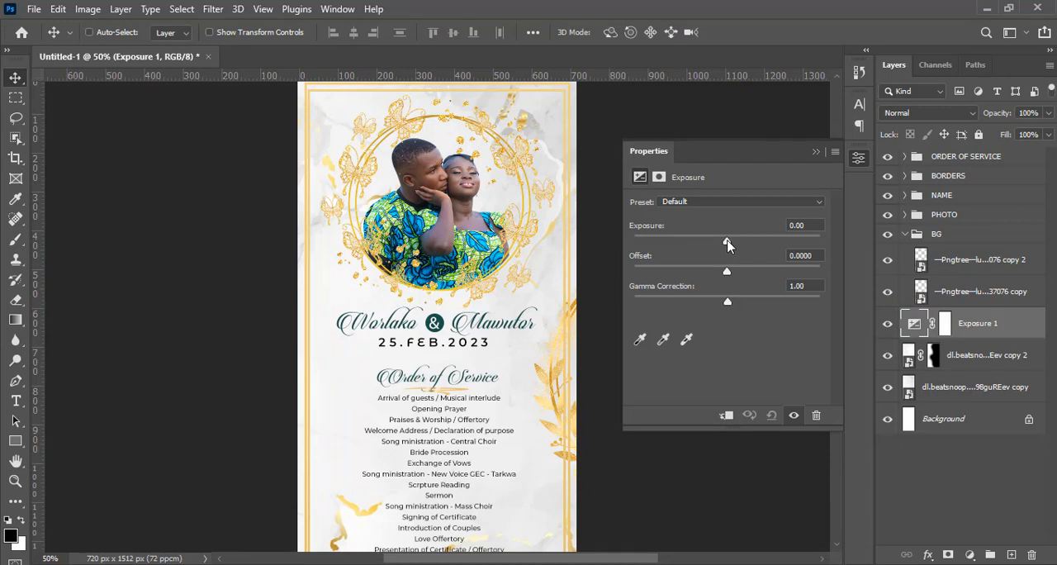
{"action": "left_click_drag", "start_coordinate": [727, 241], "coordinate": [729, 241]}
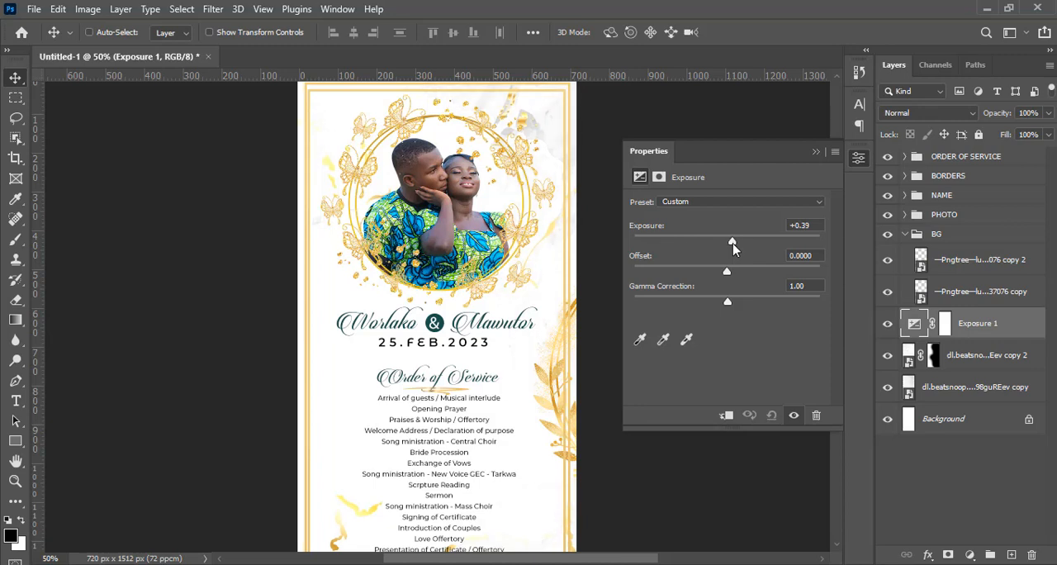
{"action": "left_click_drag", "start_coordinate": [733, 242], "coordinate": [730, 242]}
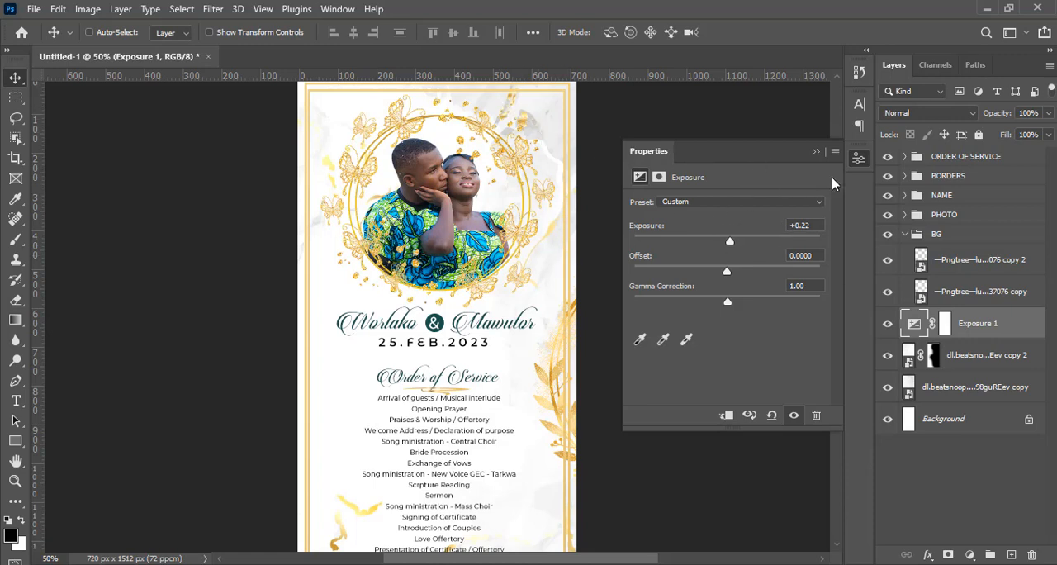
{"action": "left_click", "coordinate": [815, 153]}
Toggle the visibility of the two marble layers to compare what each contributes to the flyer's lower half
{"action": "left_click_drag", "start_coordinate": [837, 236], "coordinate": [841, 283]}
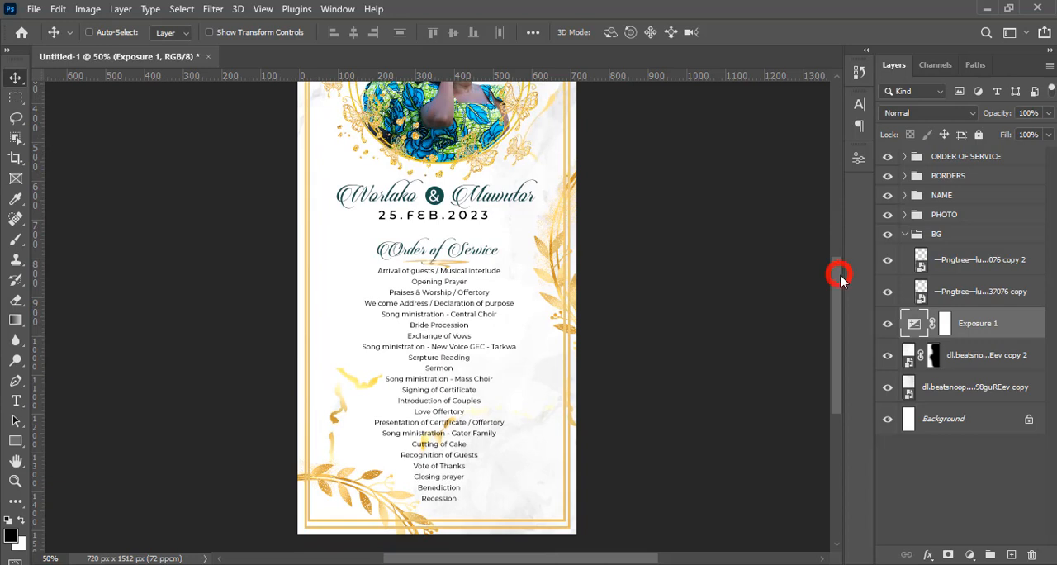
{"action": "left_click", "coordinate": [889, 355]}
{"action": "left_click", "coordinate": [889, 388]}
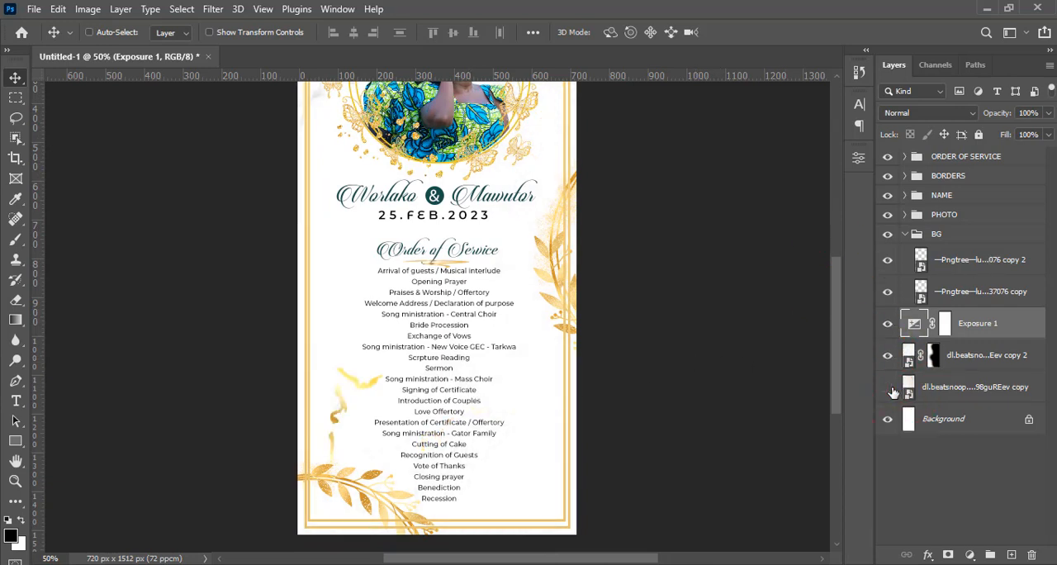
{"action": "left_click", "coordinate": [890, 389]}
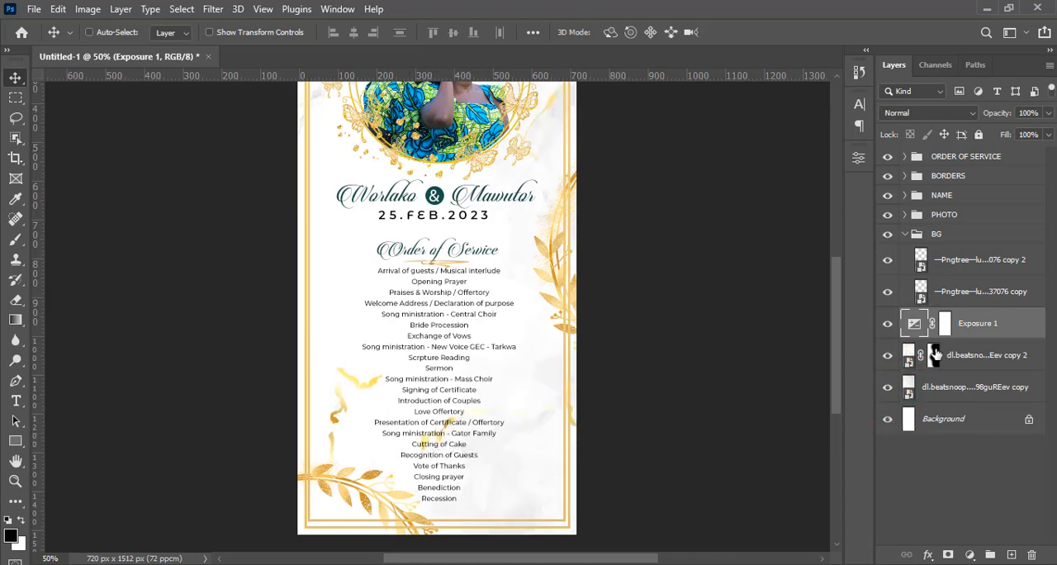
Paint white with a 150 px brush on the upper marble copy's mask to cover the yellow streak behind the lower programme lines
{"action": "left_click", "coordinate": [929, 391]}
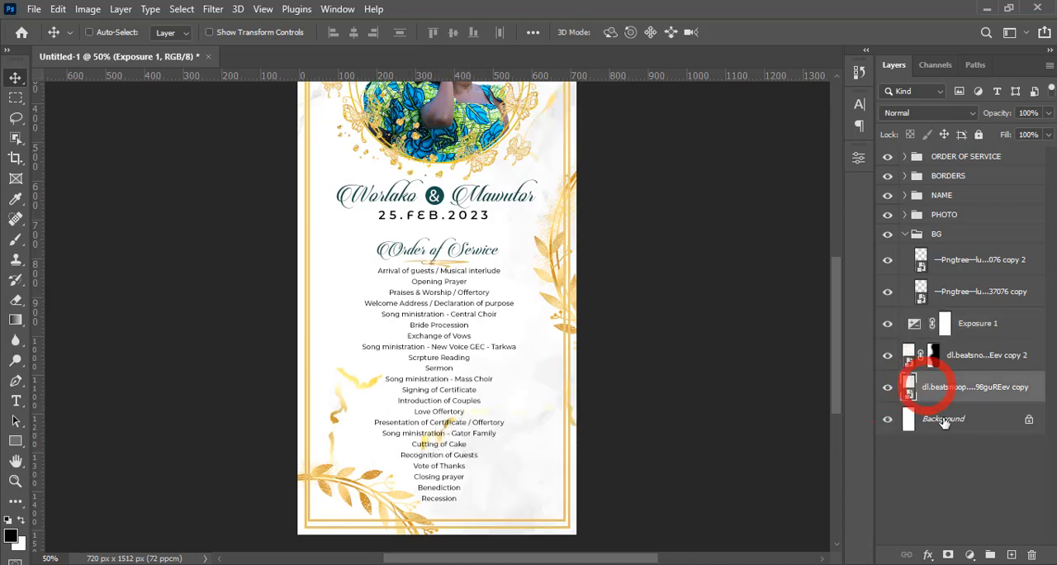
{"action": "left_click", "coordinate": [933, 355]}
{"action": "key", "text": "b"}
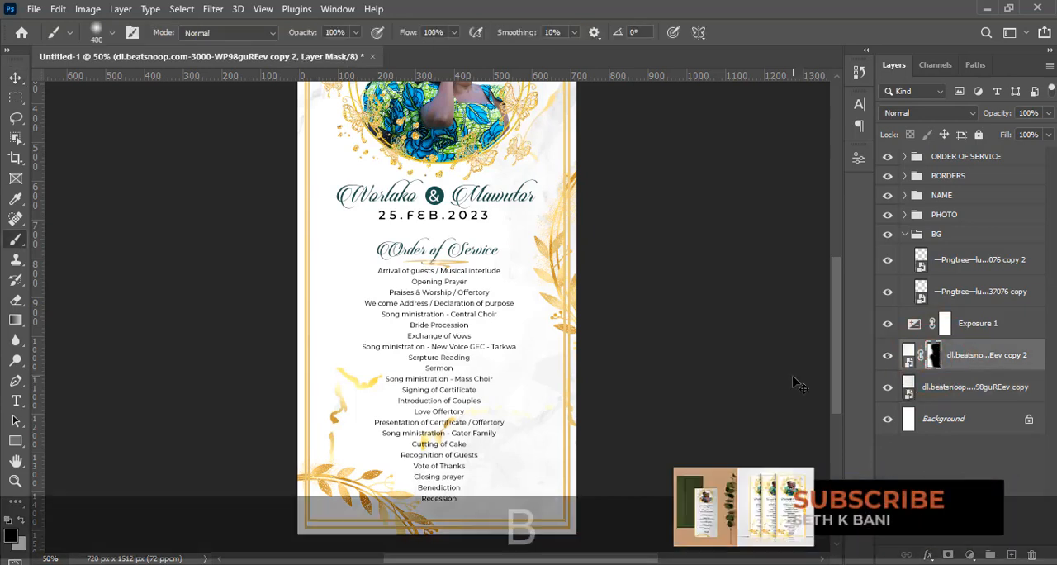
{"action": "key", "text": "bracketleft"}
{"action": "key", "text": "bracketleft"}
{"action": "key", "text": "bracketleft"}
{"action": "key", "text": "bracketleft"}
{"action": "key", "text": "bracketleft"}
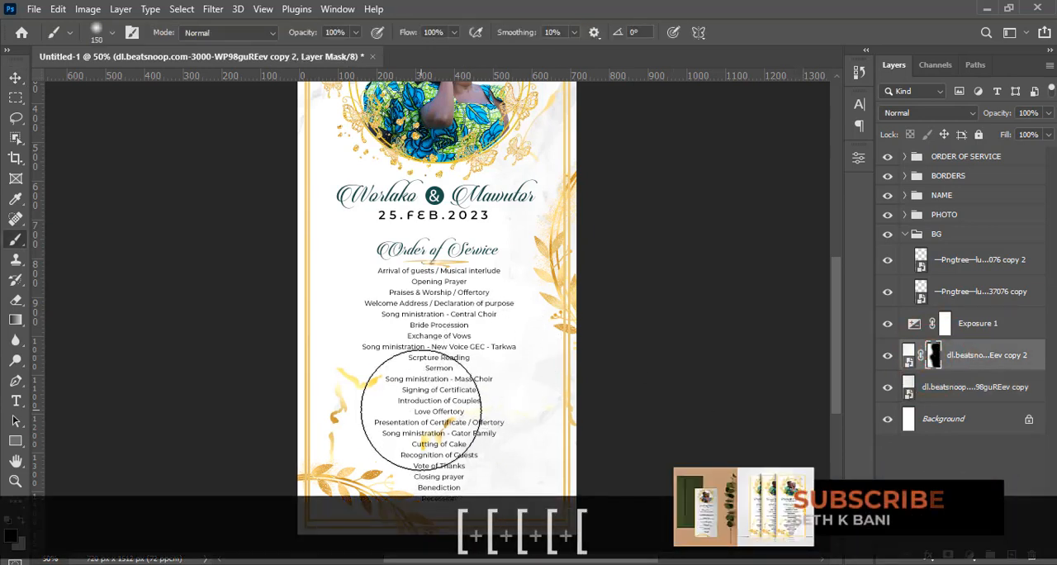
{"action": "left_click", "coordinate": [22, 527]}
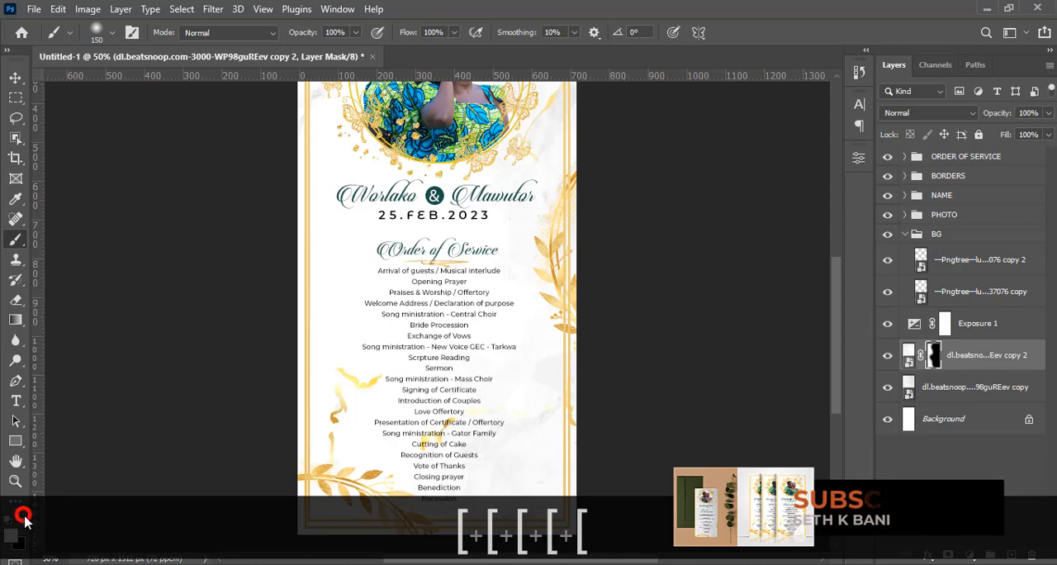
{"action": "left_click", "coordinate": [430, 435]}
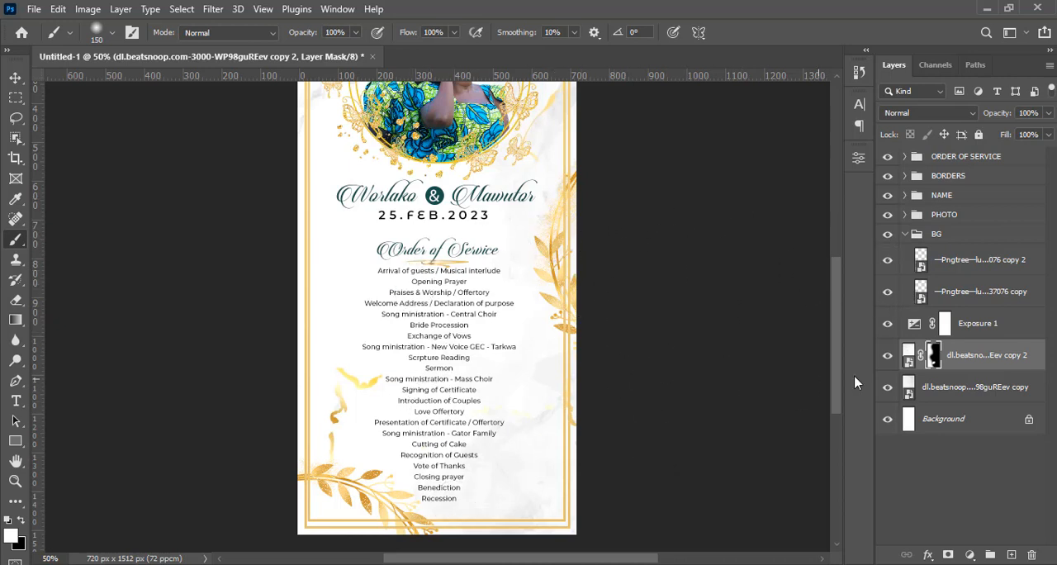
Move the Exposure adjustment layer and the two marble copies into the BG group and collapse the group
{"action": "left_click_drag", "start_coordinate": [831, 385], "coordinate": [830, 357]}
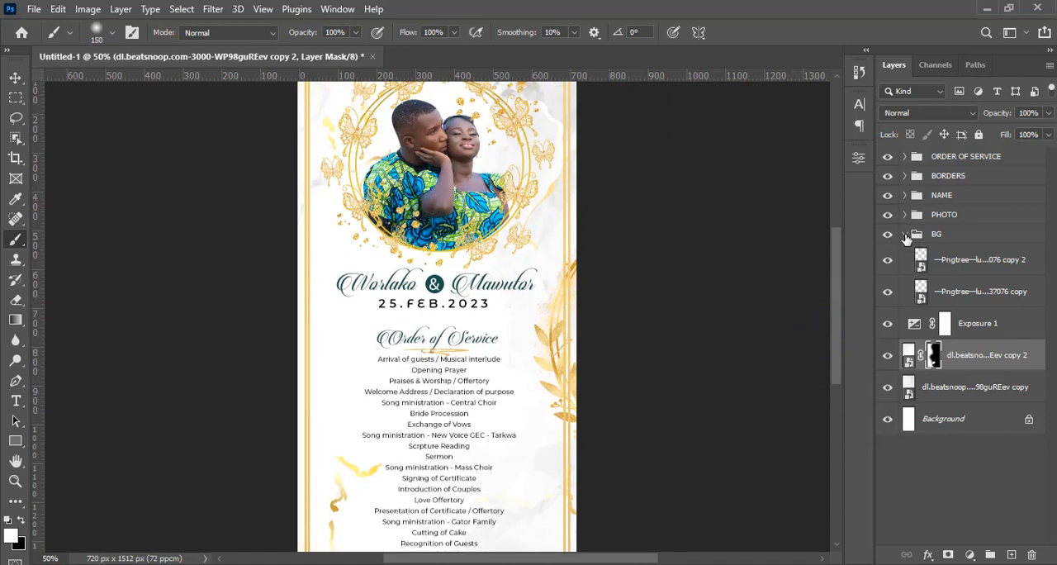
{"action": "left_click", "coordinate": [964, 388], "text": "ctrl"}
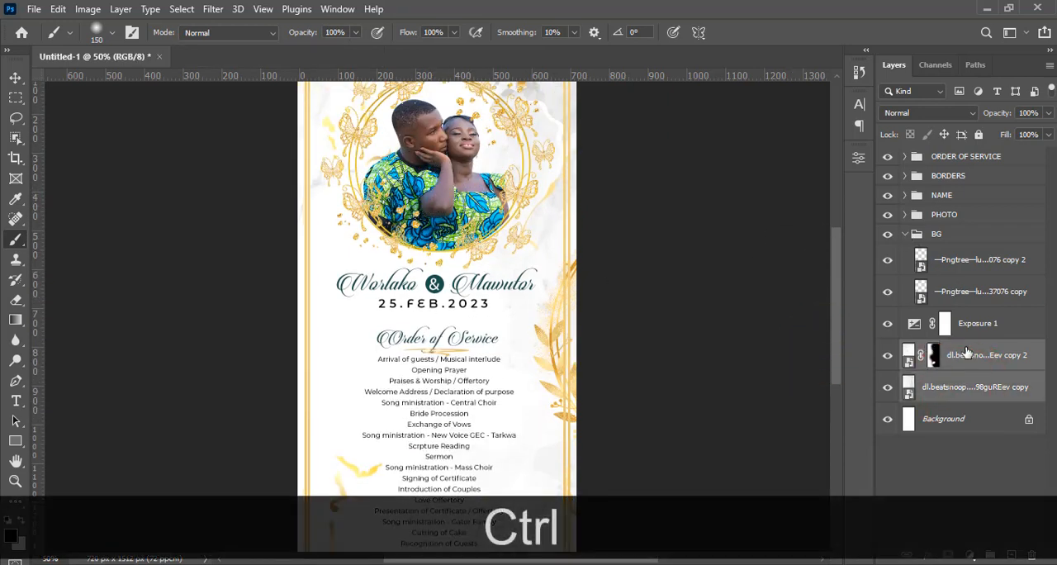
{"action": "left_click_drag", "start_coordinate": [966, 355], "coordinate": [968, 303]}
{"action": "left_click", "coordinate": [982, 327], "text": "ctrl"}
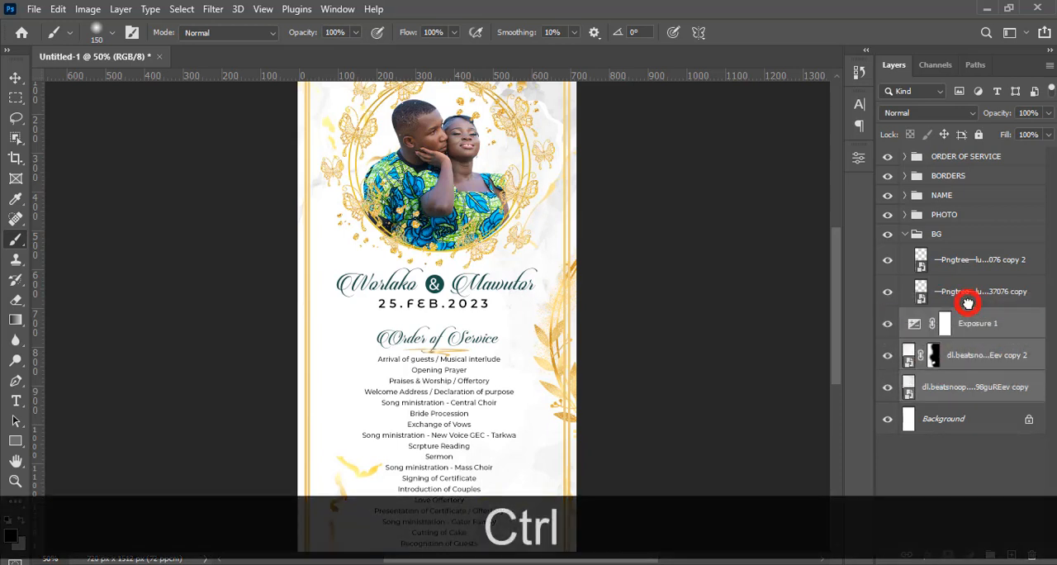
{"action": "left_click", "coordinate": [907, 234]}
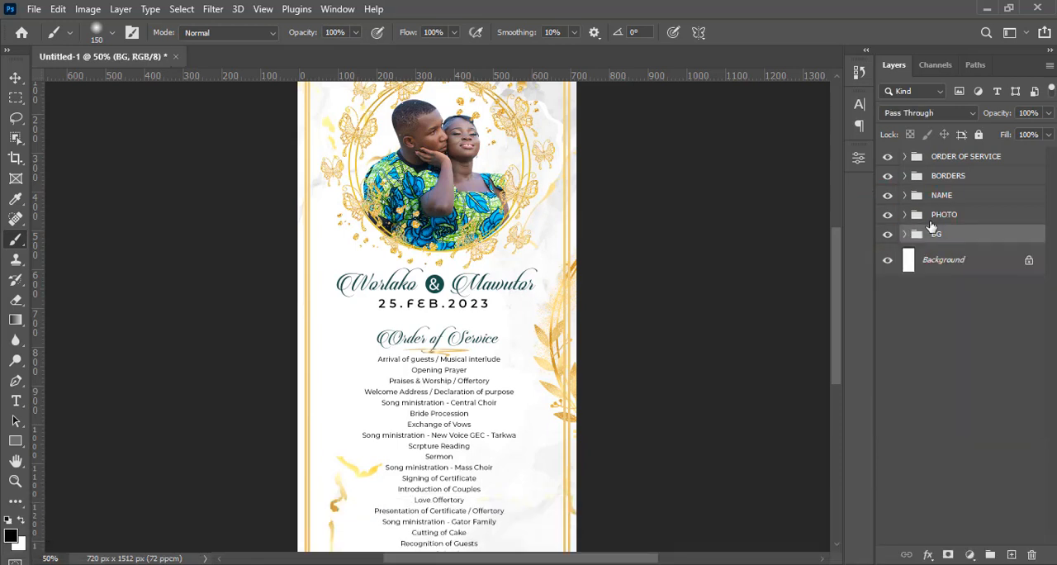
Scale the ORDER OF SERVICE, NAME and PHOTO groups down together about their common centre to widen the margins inside the border
{"action": "key", "text": "ctrl+0"}
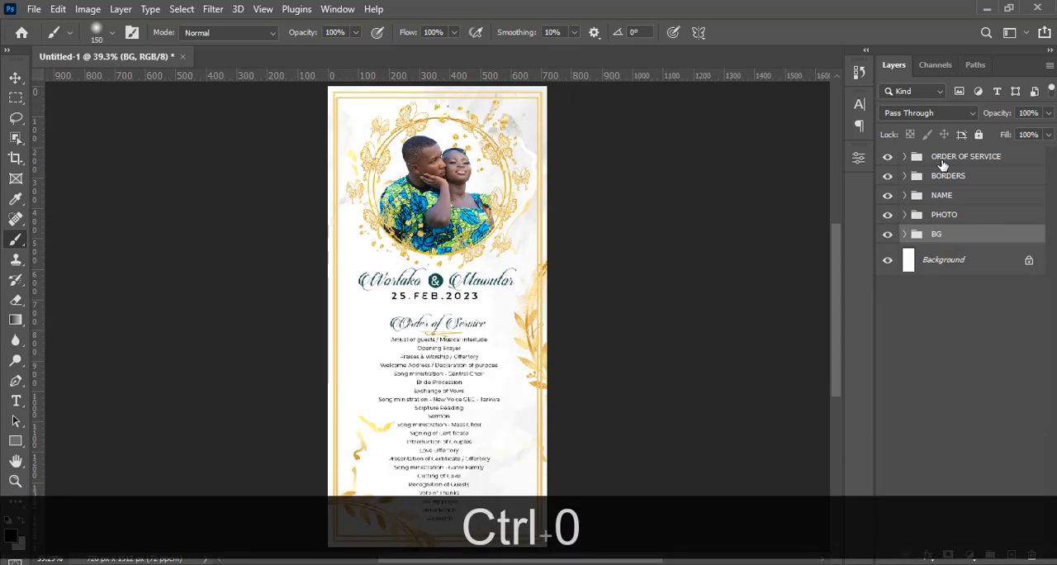
{"action": "left_click", "coordinate": [951, 159]}
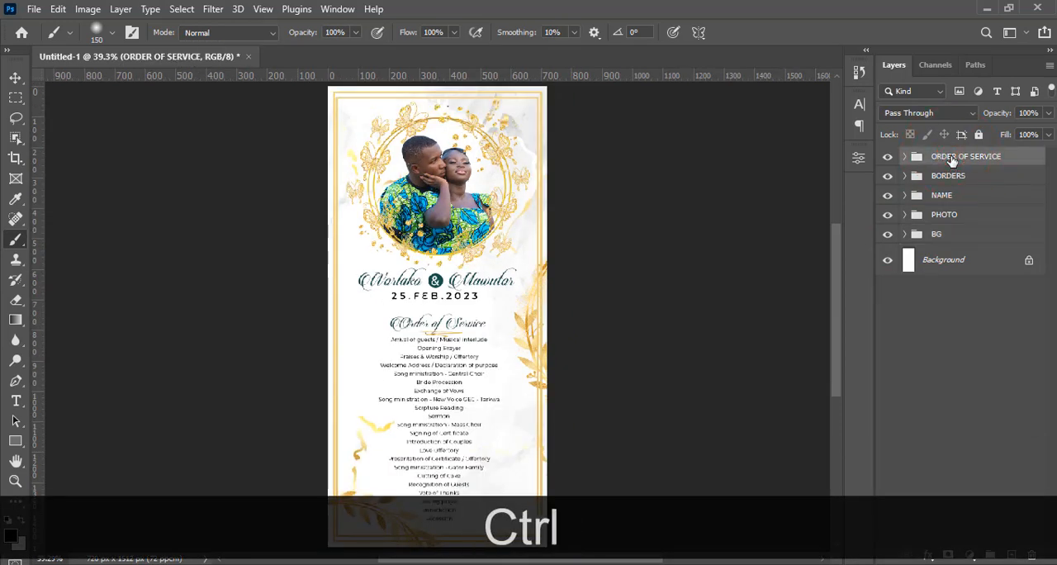
{"action": "left_click", "coordinate": [948, 179], "text": "ctrl"}
{"action": "left_click", "coordinate": [946, 178], "text": "ctrl"}
{"action": "left_click", "coordinate": [945, 197], "text": "ctrl"}
{"action": "left_click", "coordinate": [942, 216], "text": "ctrl"}
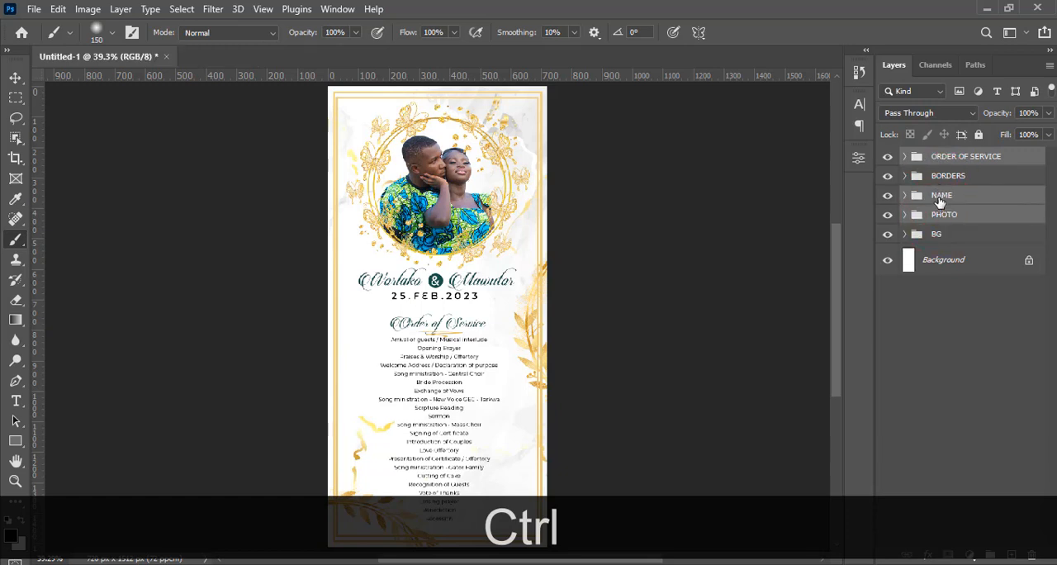
{"action": "key", "text": "ctrl+t"}
{"action": "key", "text": "ctrl+minus"}
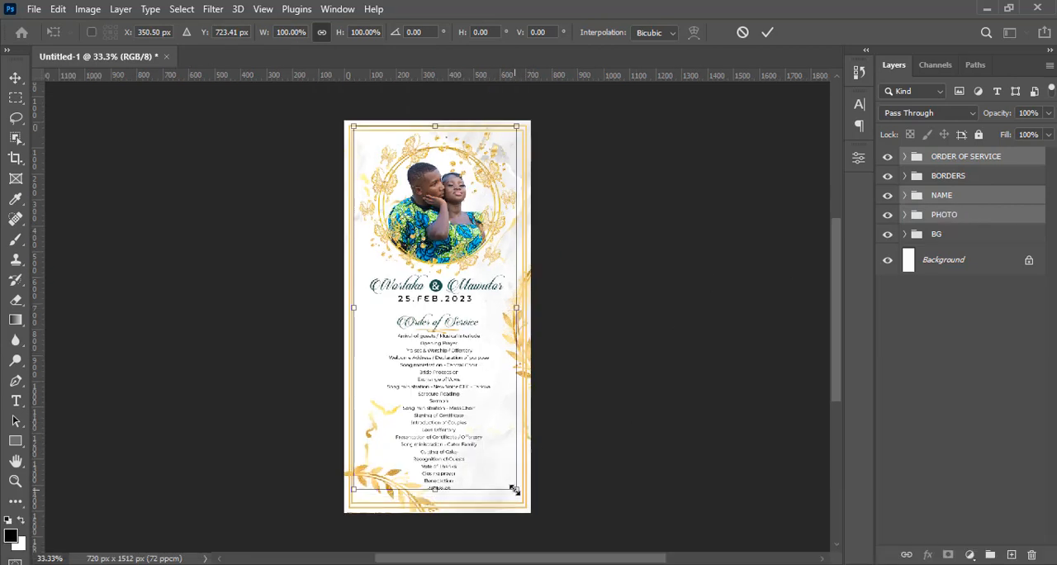
{"action": "key", "text": "alt"}
{"action": "left_click_drag", "start_coordinate": [513, 489], "coordinate": [498, 478]}
{"action": "key", "text": "Return"}
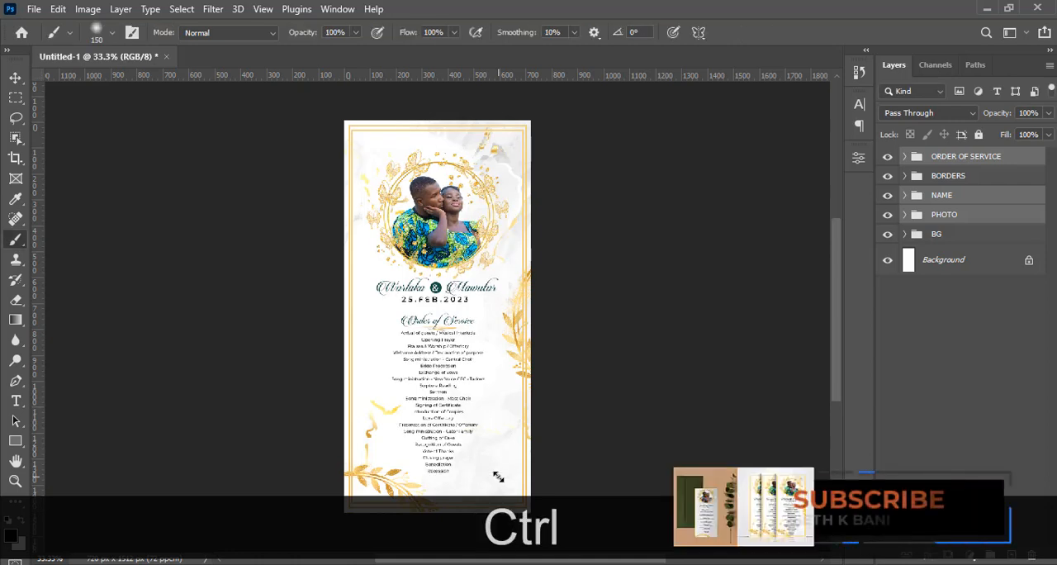
Show the guides and move the PHOTO group 8 px right to X 359 px, centring the couple photo on the flyer
{"action": "key", "text": "ctrl+h"}
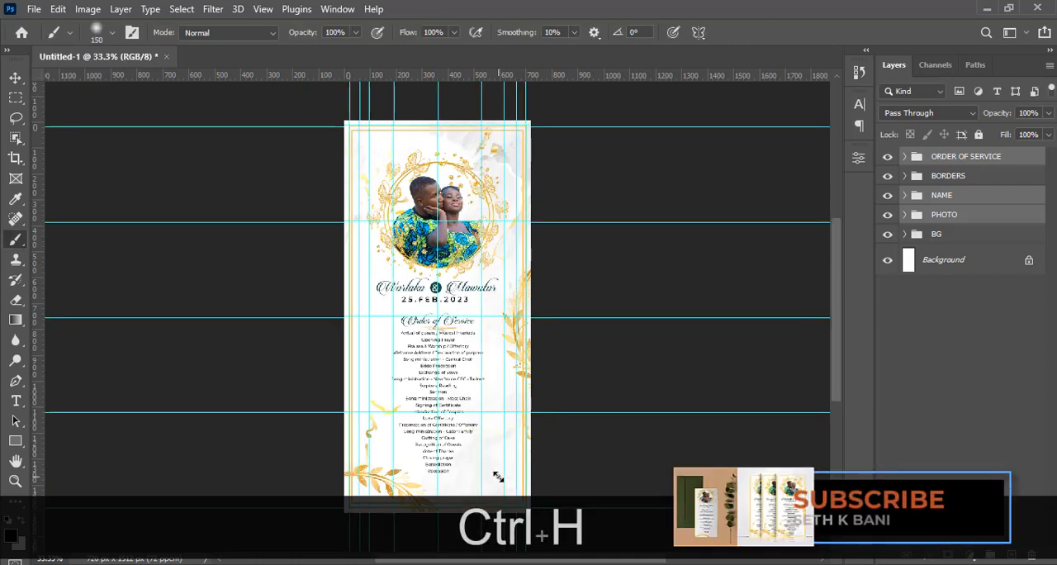
{"action": "left_click", "coordinate": [948, 159]}
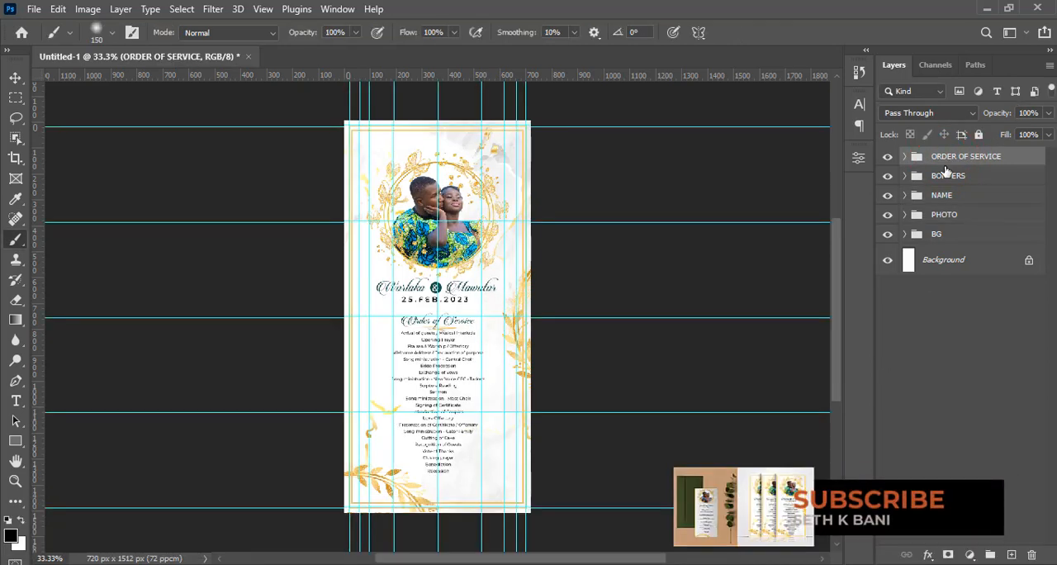
{"action": "left_click", "coordinate": [938, 216]}
{"action": "key", "text": "ctrl+t"}
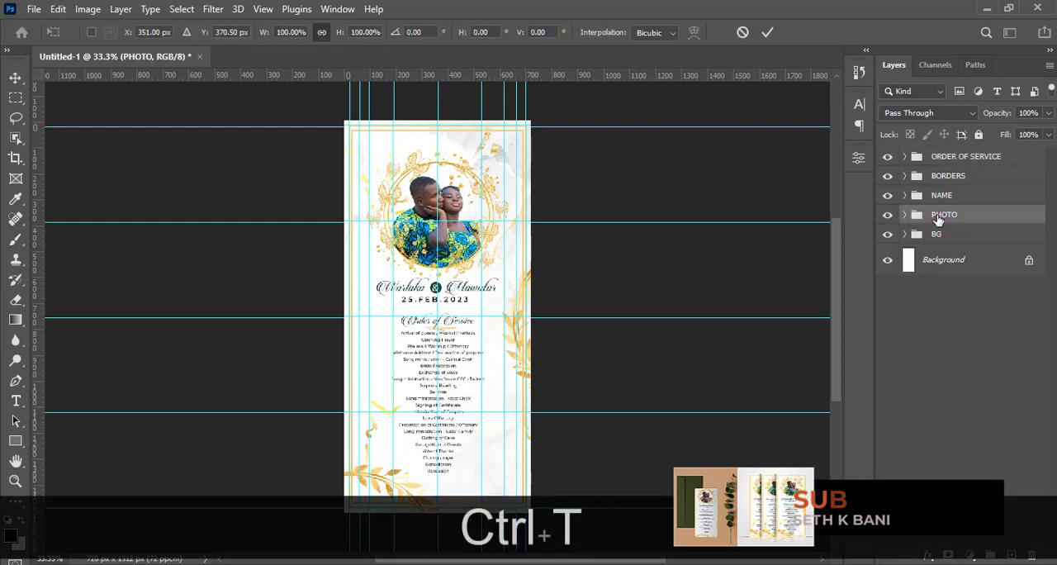
{"action": "key", "text": "ctrl+equal"}
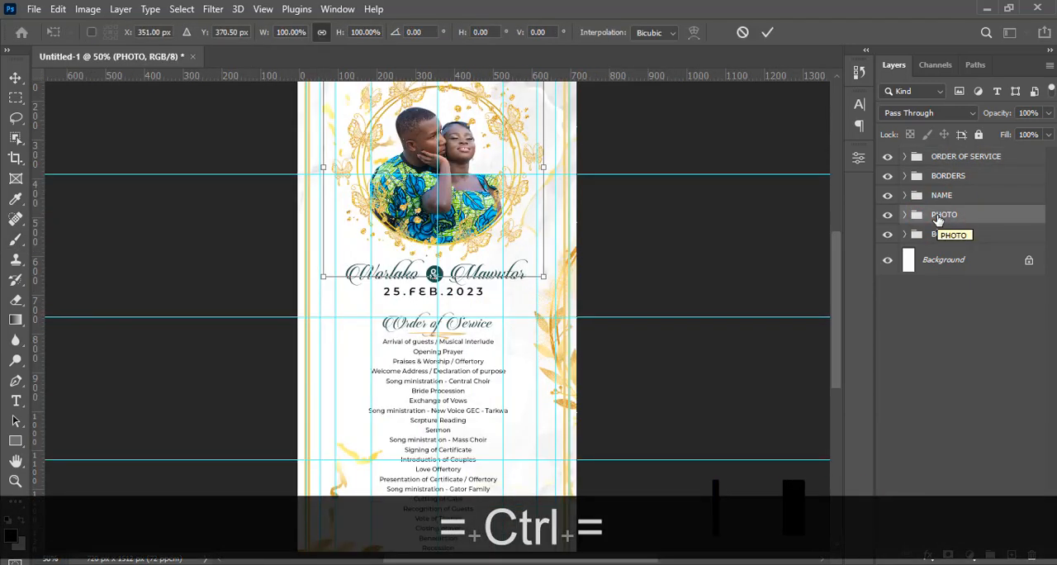
{"action": "key", "text": "Right"}
{"action": "key", "text": "Right"}
{"action": "key", "text": "Right"}
{"action": "key", "text": "Right"}
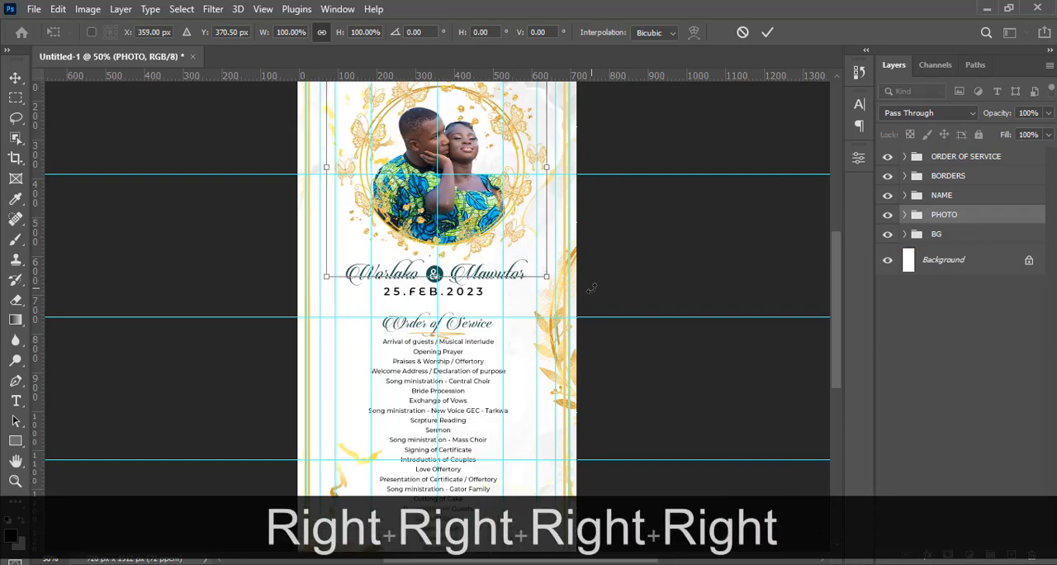
{"action": "key", "text": "Return"}
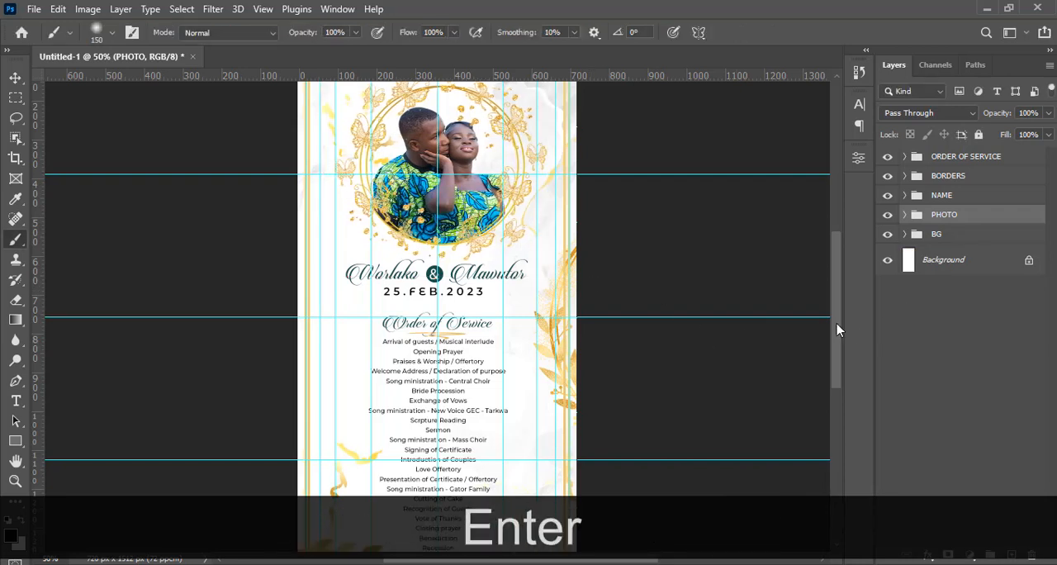
Move the PHOTO group up about 40 px with the Move tool, away from the couple's names
{"action": "left_click_drag", "start_coordinate": [837, 324], "coordinate": [837, 306]}
{"action": "key", "text": "shift+Up"}
{"action": "key", "text": "shift+Up"}
{"action": "key", "text": "shift+Up"}
{"action": "key", "text": "shift+Up"}
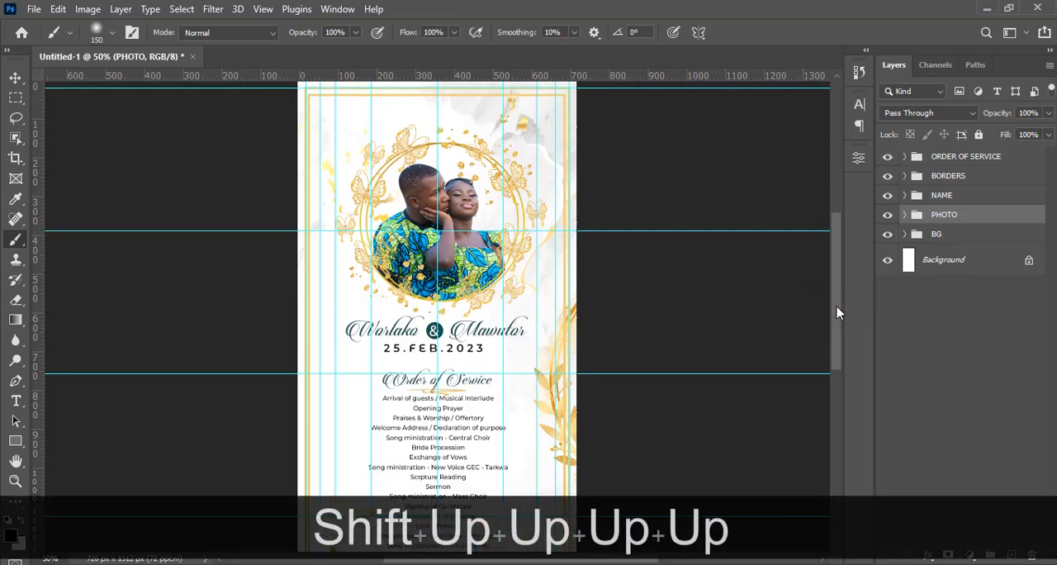
{"action": "key", "text": "v"}
{"action": "key", "text": "shift+Up"}
{"action": "key", "text": "shift+Up"}
{"action": "key", "text": "shift+Up"}
{"action": "key", "text": "shift+Up"}
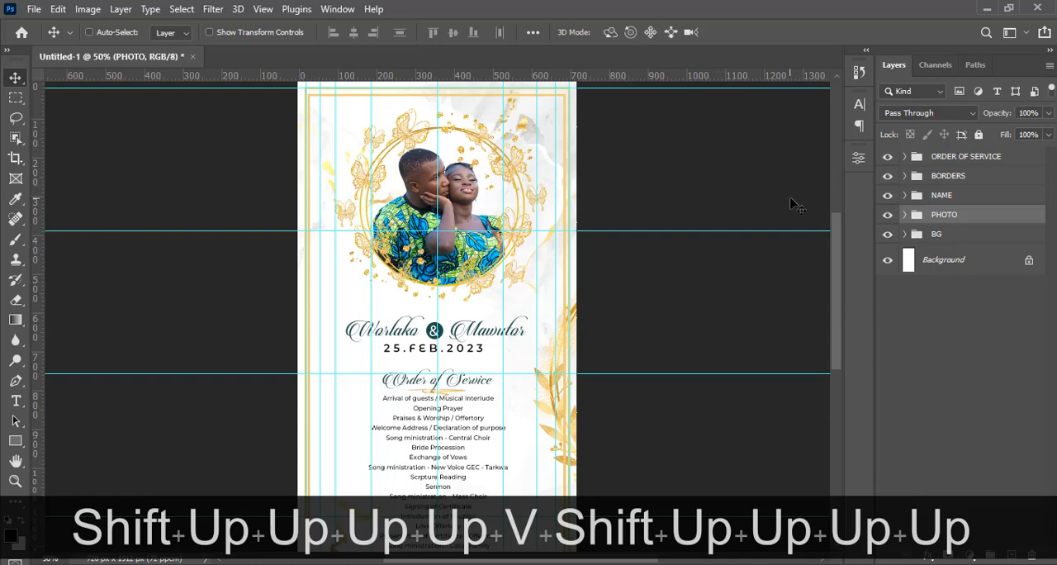
Move the NAME group up about 38 px so the names and date sit closer beneath the couple photo
{"action": "scroll", "coordinate": [790, 198], "scroll_direction": "left", "scroll_amount": 1}
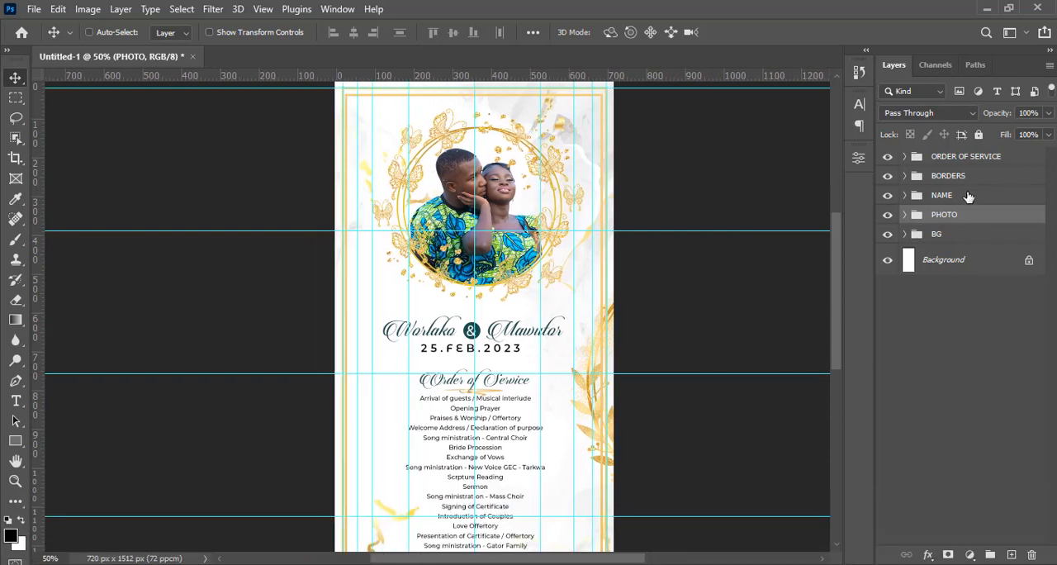
{"action": "left_click", "coordinate": [969, 196]}
{"action": "key", "text": "ctrl+t"}
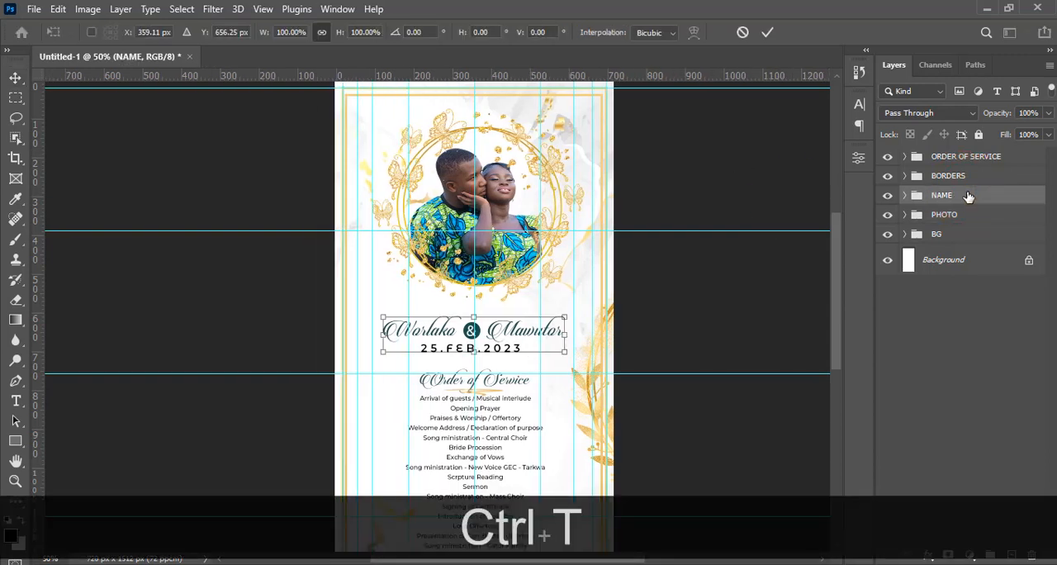
{"action": "key", "text": "shift+Up"}
{"action": "key", "text": "shift+Up"}
{"action": "key", "text": "shift+Up"}
{"action": "key", "text": "shift+Up"}
{"action": "key", "text": "shift+Down"}
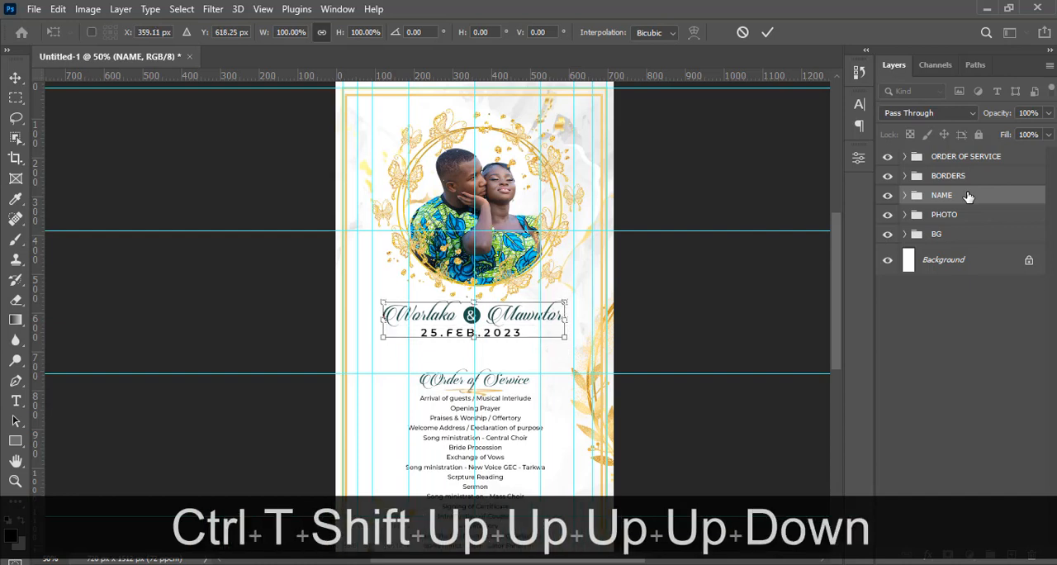
{"action": "key", "text": "Return"}
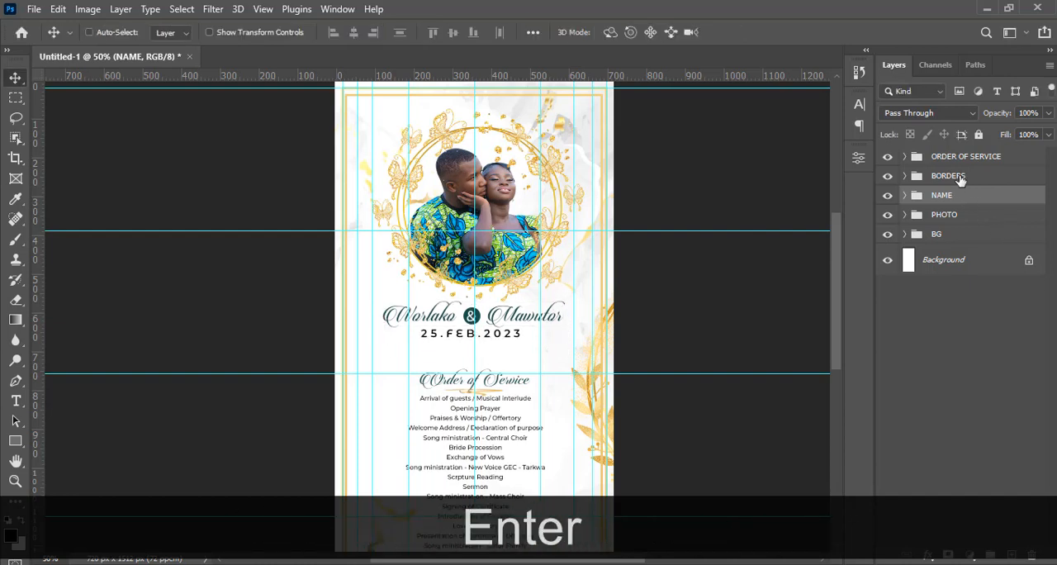
Enlarge the ORDER OF SERVICE group proportionally to about 122.58% to fill the space between the date and the lower border
{"action": "left_click", "coordinate": [970, 162]}
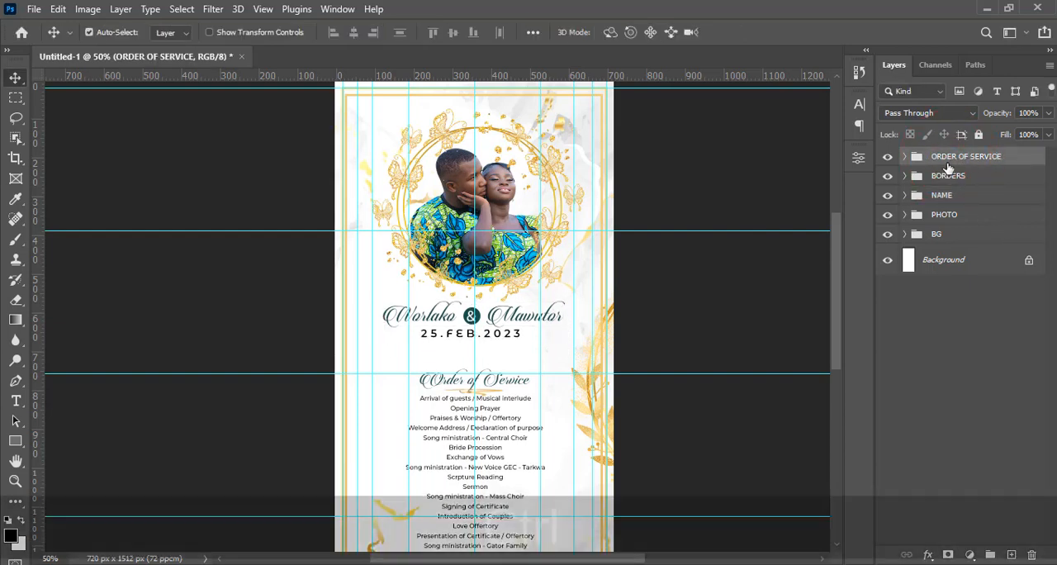
{"action": "key", "text": "ctrl+t"}
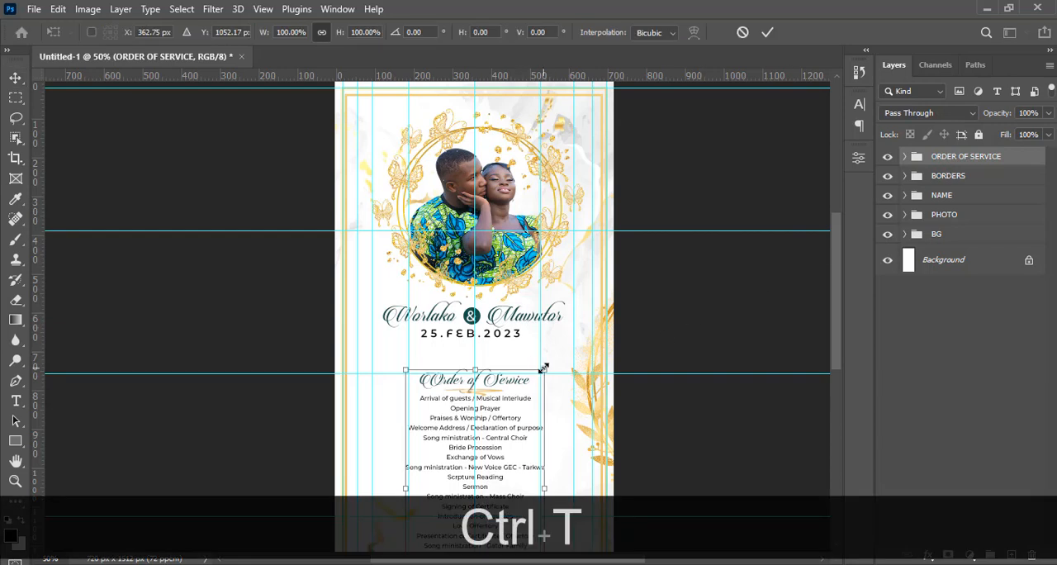
{"action": "left_click_drag", "start_coordinate": [544, 367], "coordinate": [554, 352]}
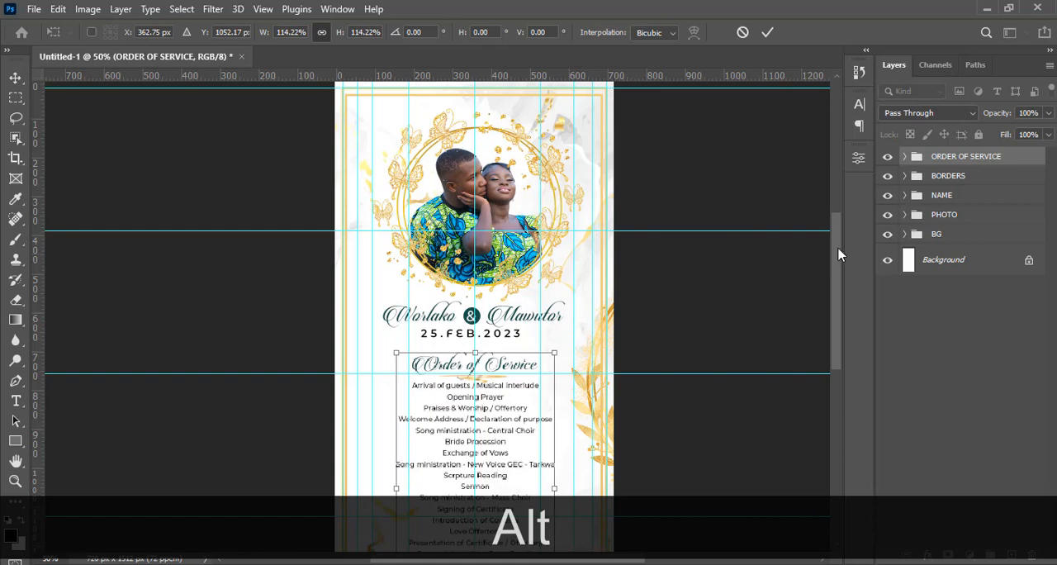
{"action": "left_click_drag", "start_coordinate": [839, 254], "coordinate": [830, 304]}
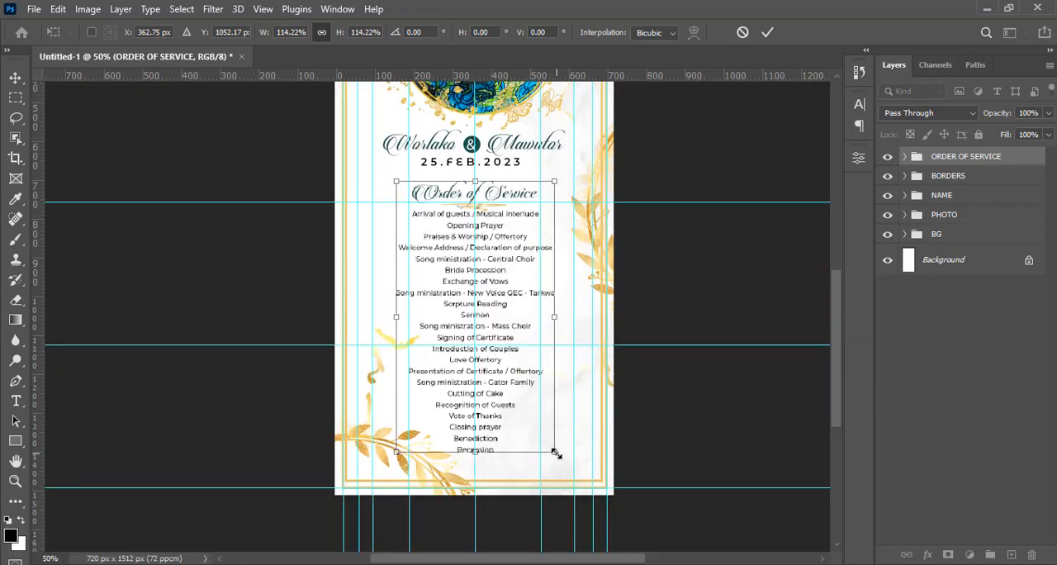
{"action": "left_click_drag", "start_coordinate": [556, 454], "coordinate": [571, 472]}
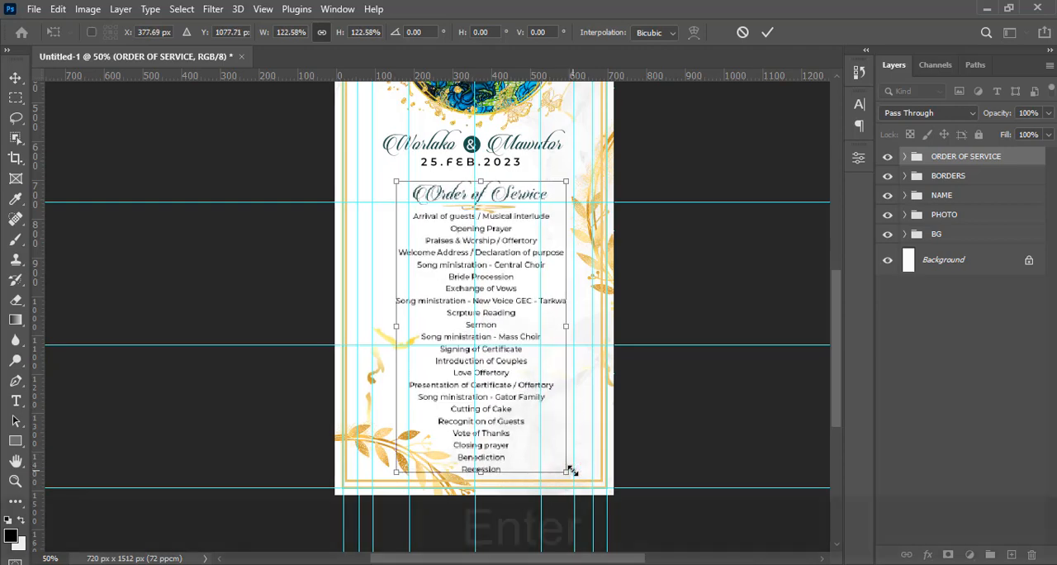
{"action": "key", "text": "Return"}
Move the ORDER OF SERVICE group about 16 px left to centre the programme list on the middle vertical guide
{"action": "key", "text": "ctrl+t"}
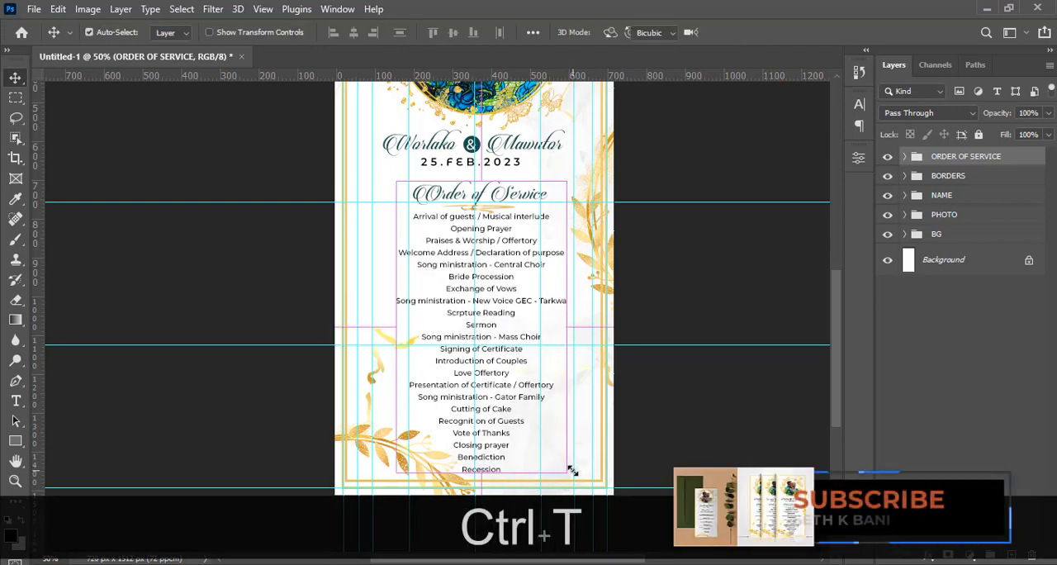
{"action": "key", "text": "Left"}
{"action": "key", "text": "Left"}
{"action": "key", "text": "Left"}
{"action": "key", "text": "Left"}
{"action": "key", "text": "Left"}
{"action": "key", "text": "Left"}
{"action": "key", "text": "Left"}
{"action": "key", "text": "Left"}
{"action": "key", "text": "Left"}
{"action": "key", "text": "Left"}
{"action": "key", "text": "Left"}
{"action": "key", "text": "Left"}
{"action": "key", "text": "Left"}
{"action": "key", "text": "Left"}
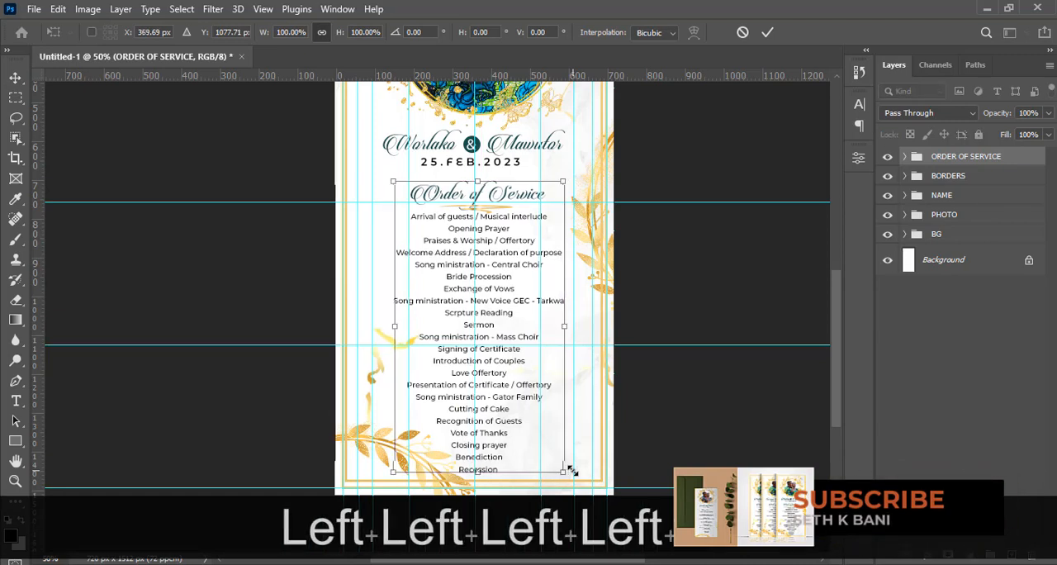
{"action": "key", "text": "Return"}
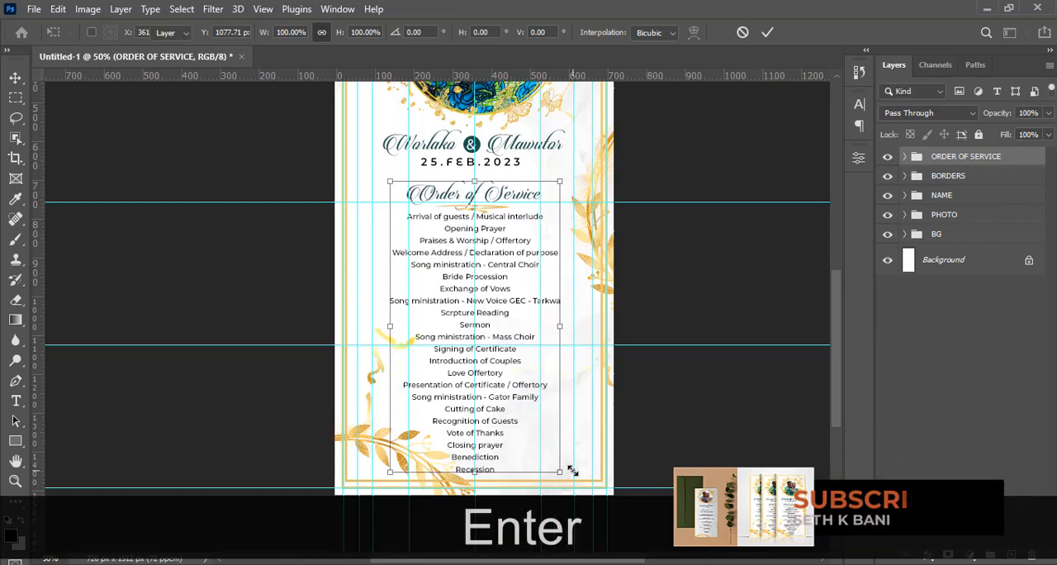
Hide the guides and review the complete flyer layout
{"action": "key", "text": "ctrl+h"}
{"action": "key", "text": "ctrl+0"}
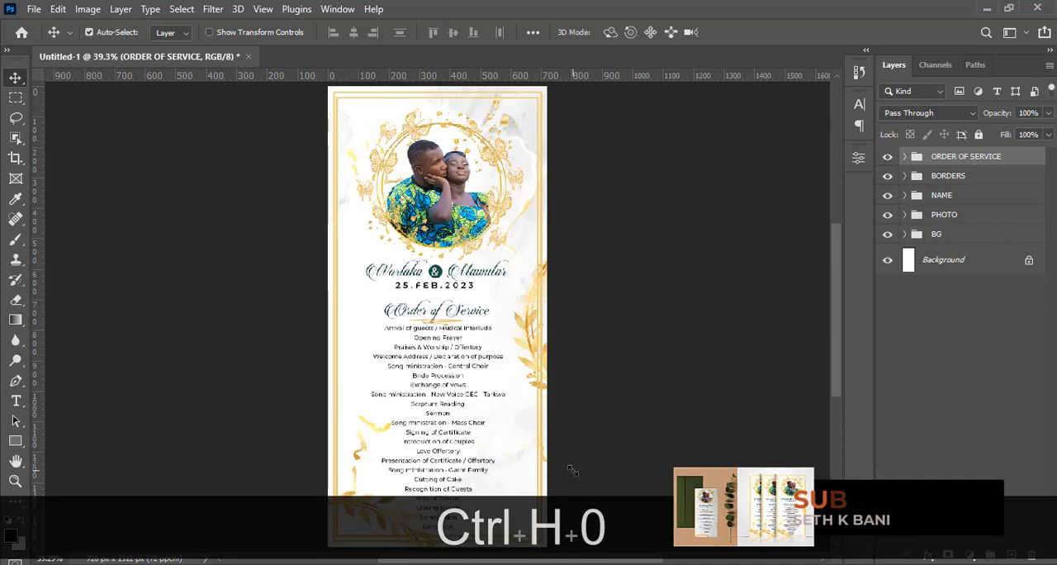
{"action": "key", "text": "ctrl+minus"}
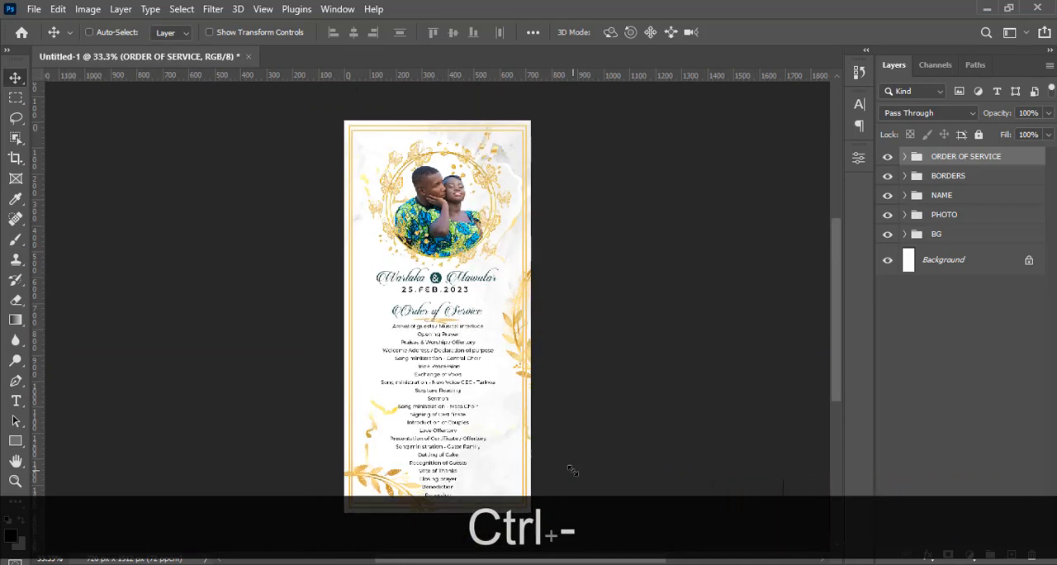
{"action": "key", "text": "ctrl+minus"}
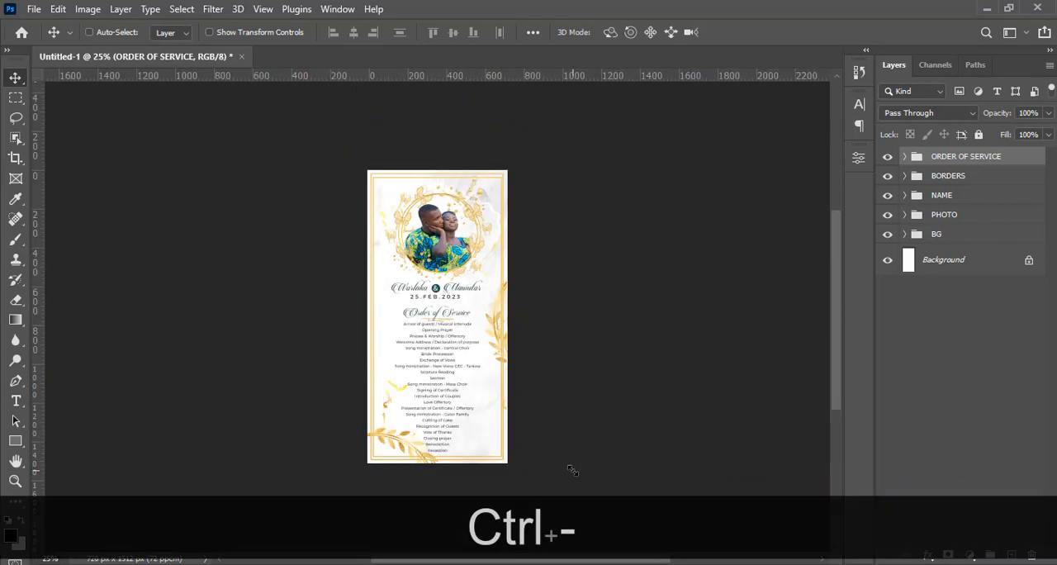